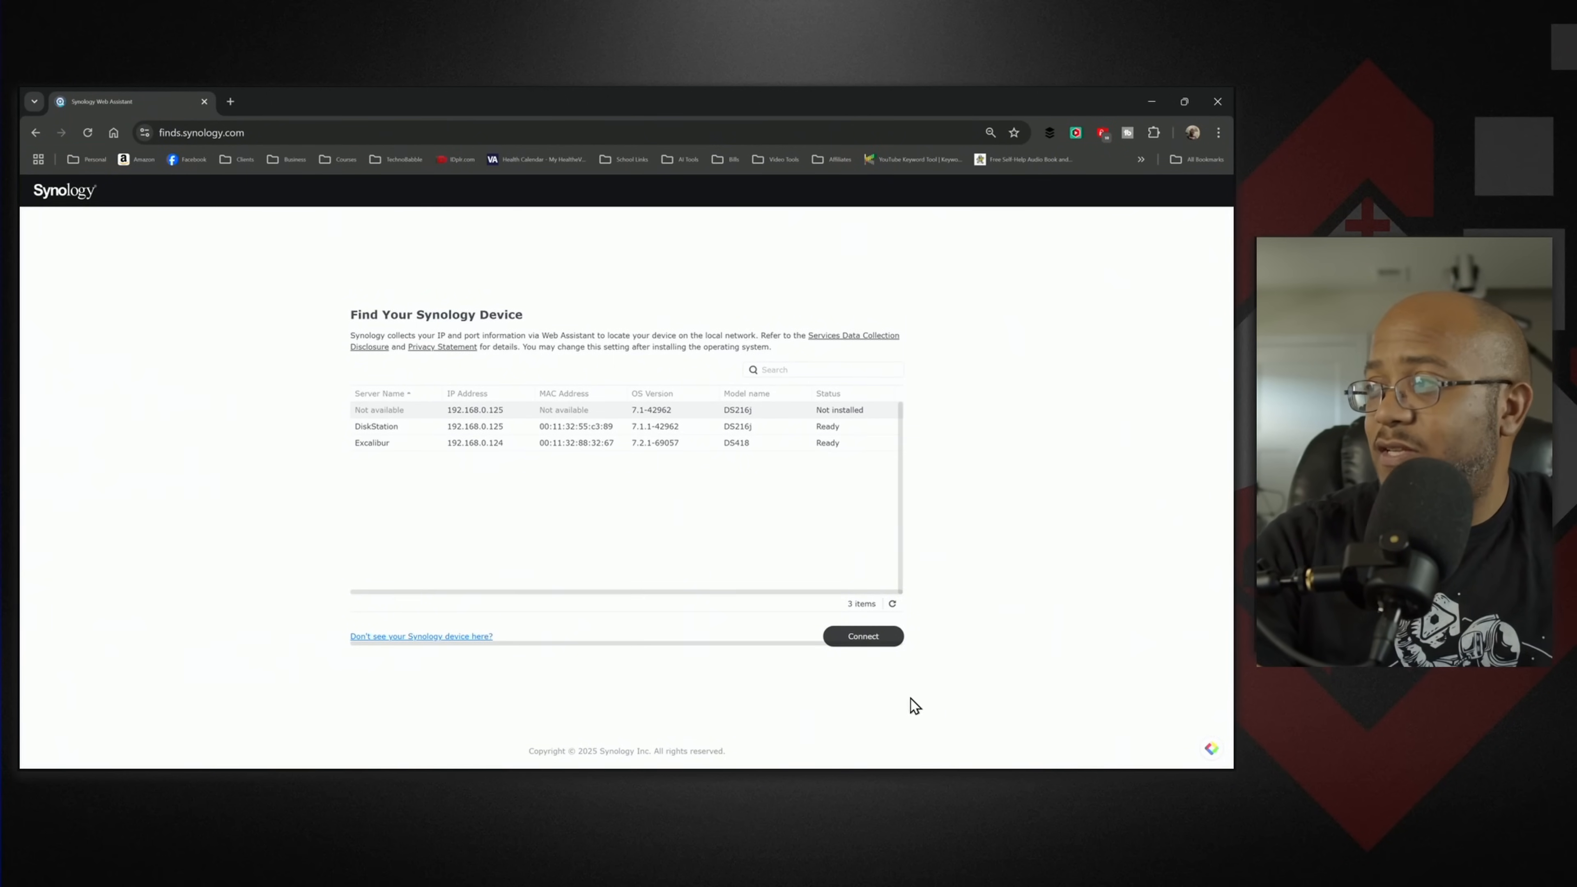
- Connect to the DS216j that has no operating system installed and accept the Synology End User License Agreement
left_click(876, 636)
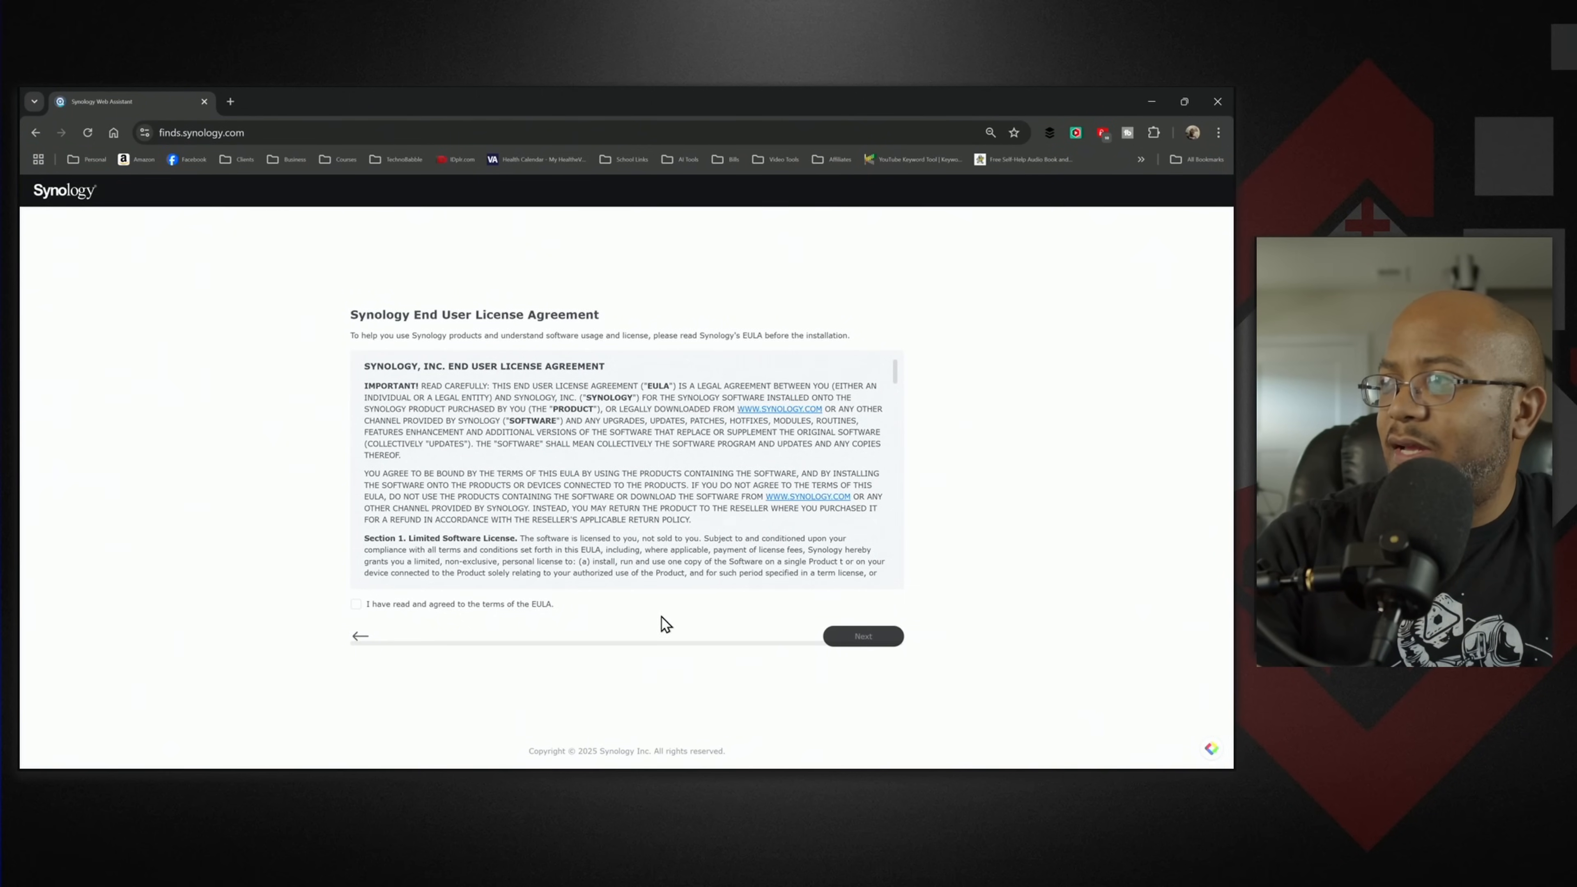
left_click(406, 598)
scroll(605, 493, "down", 20)
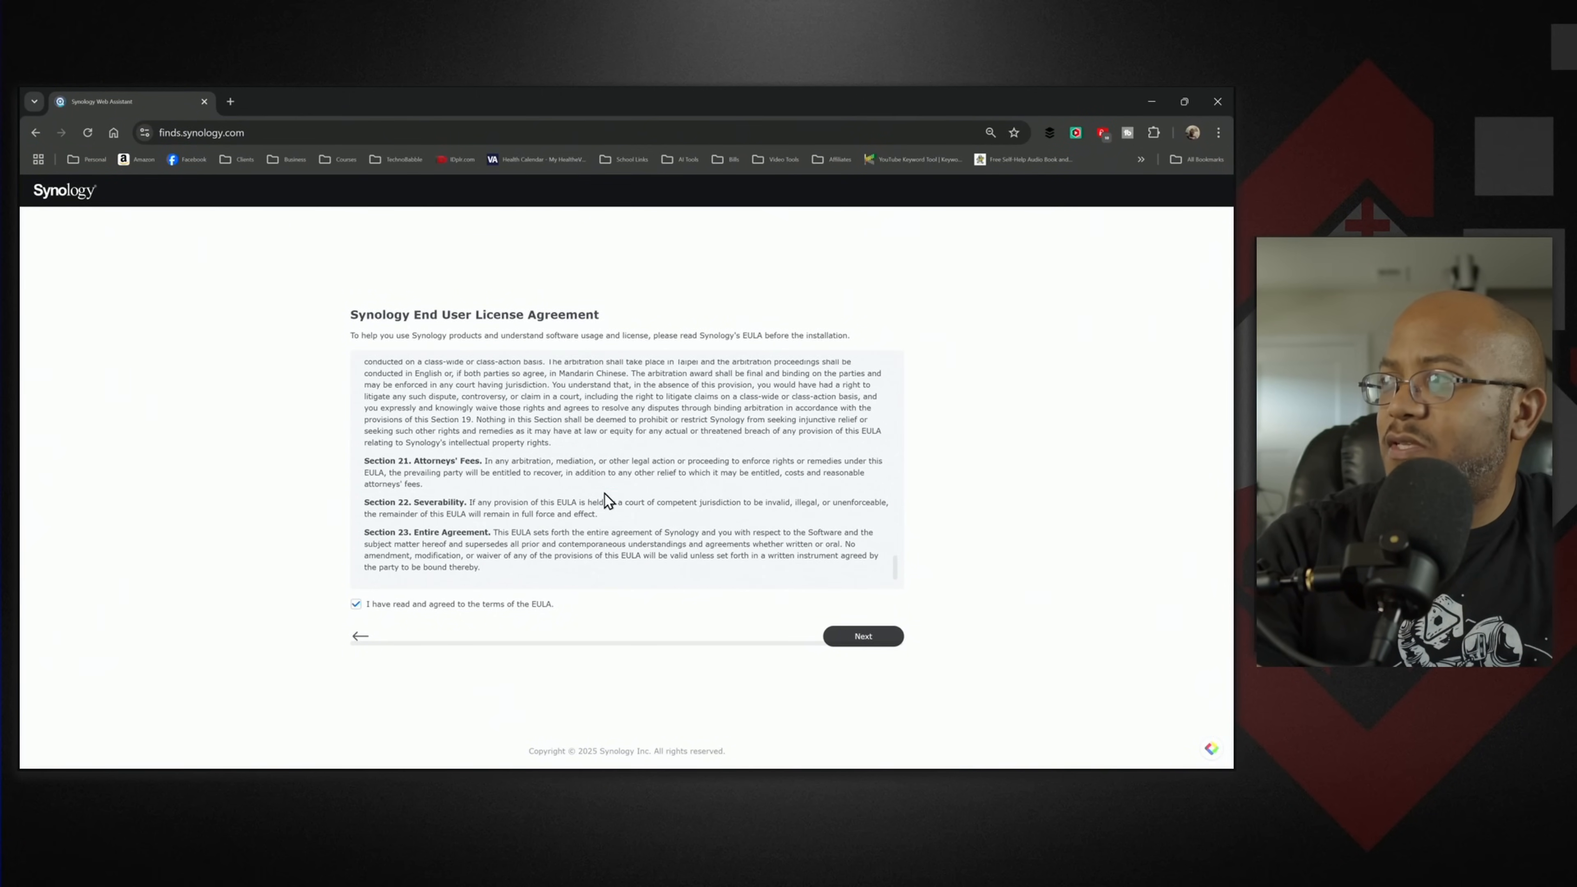
left_click(878, 636)
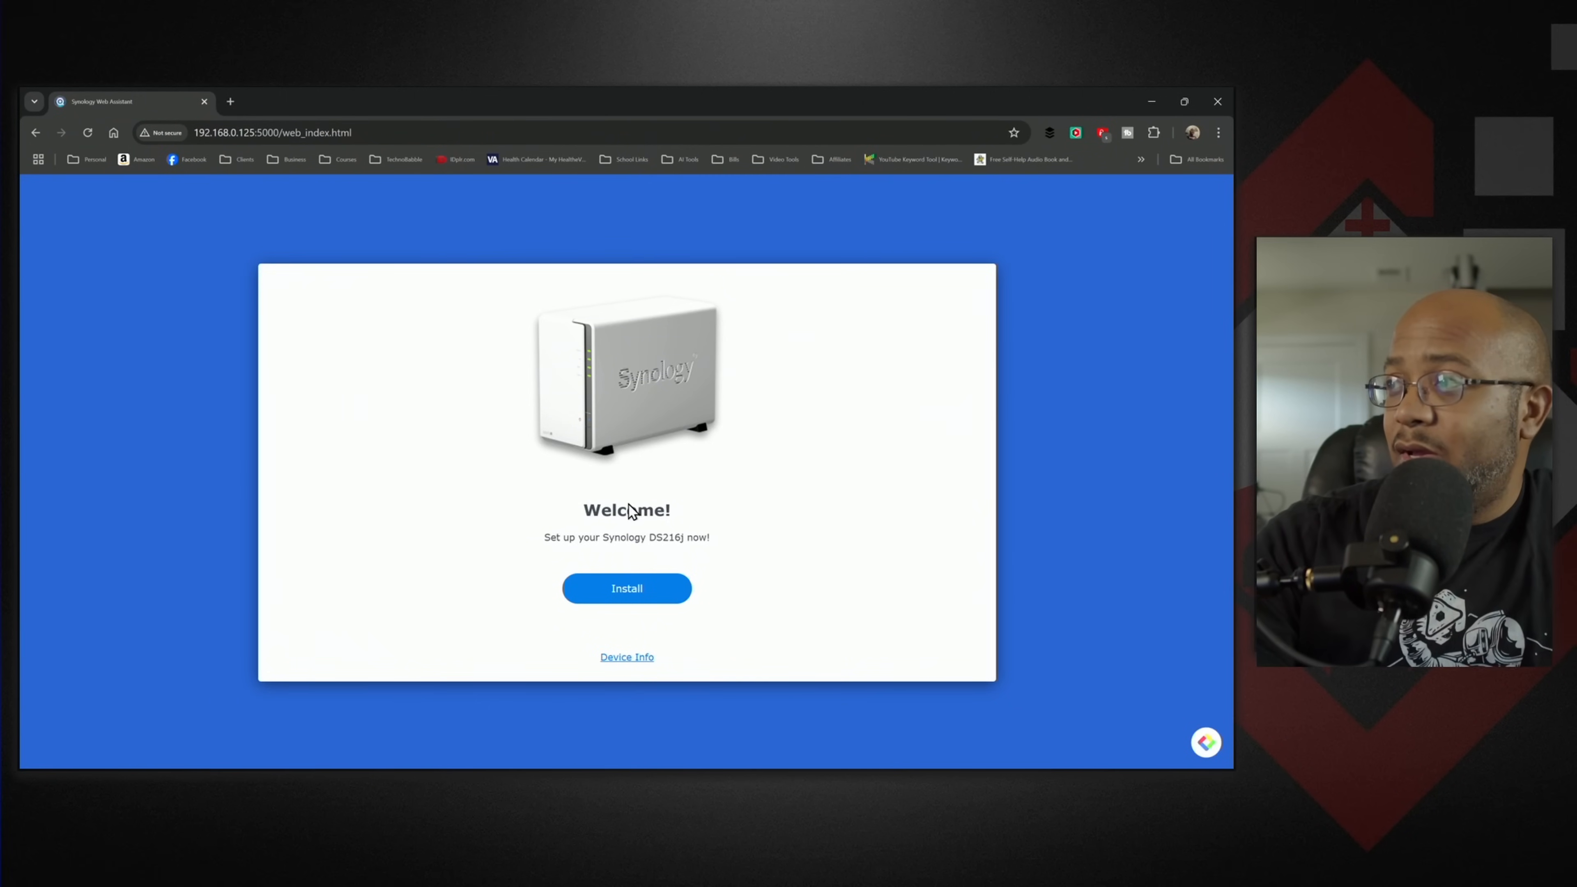
- Install the latest DSM 7.1.1-42962 by automatic download, acknowledging that all data on drives 1 and 2 will be deleted
left_click(627, 590)
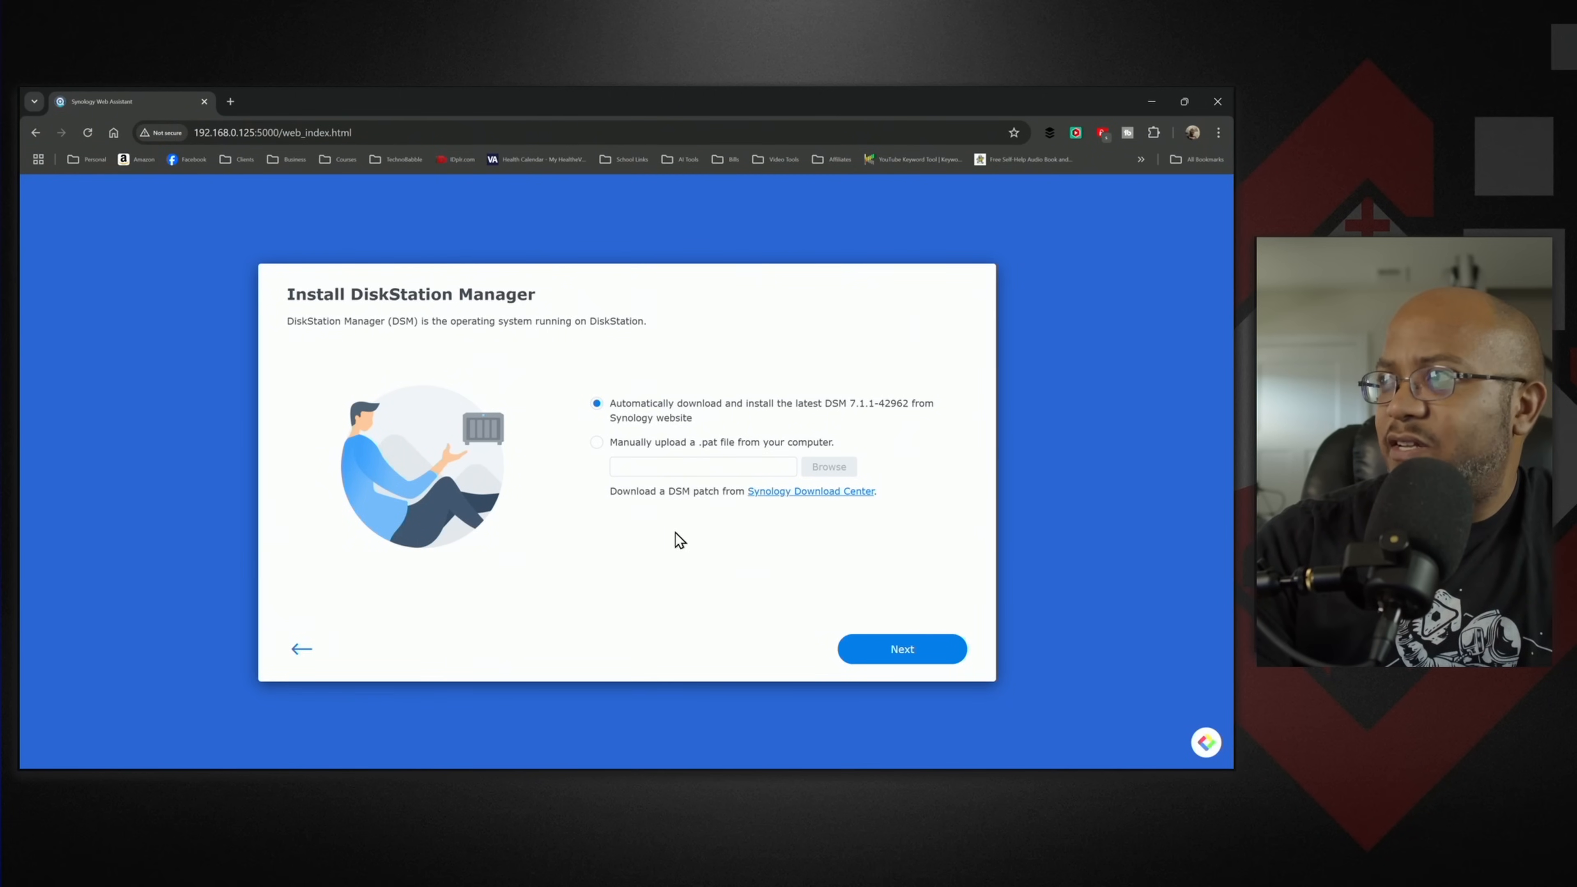
left_click(888, 656)
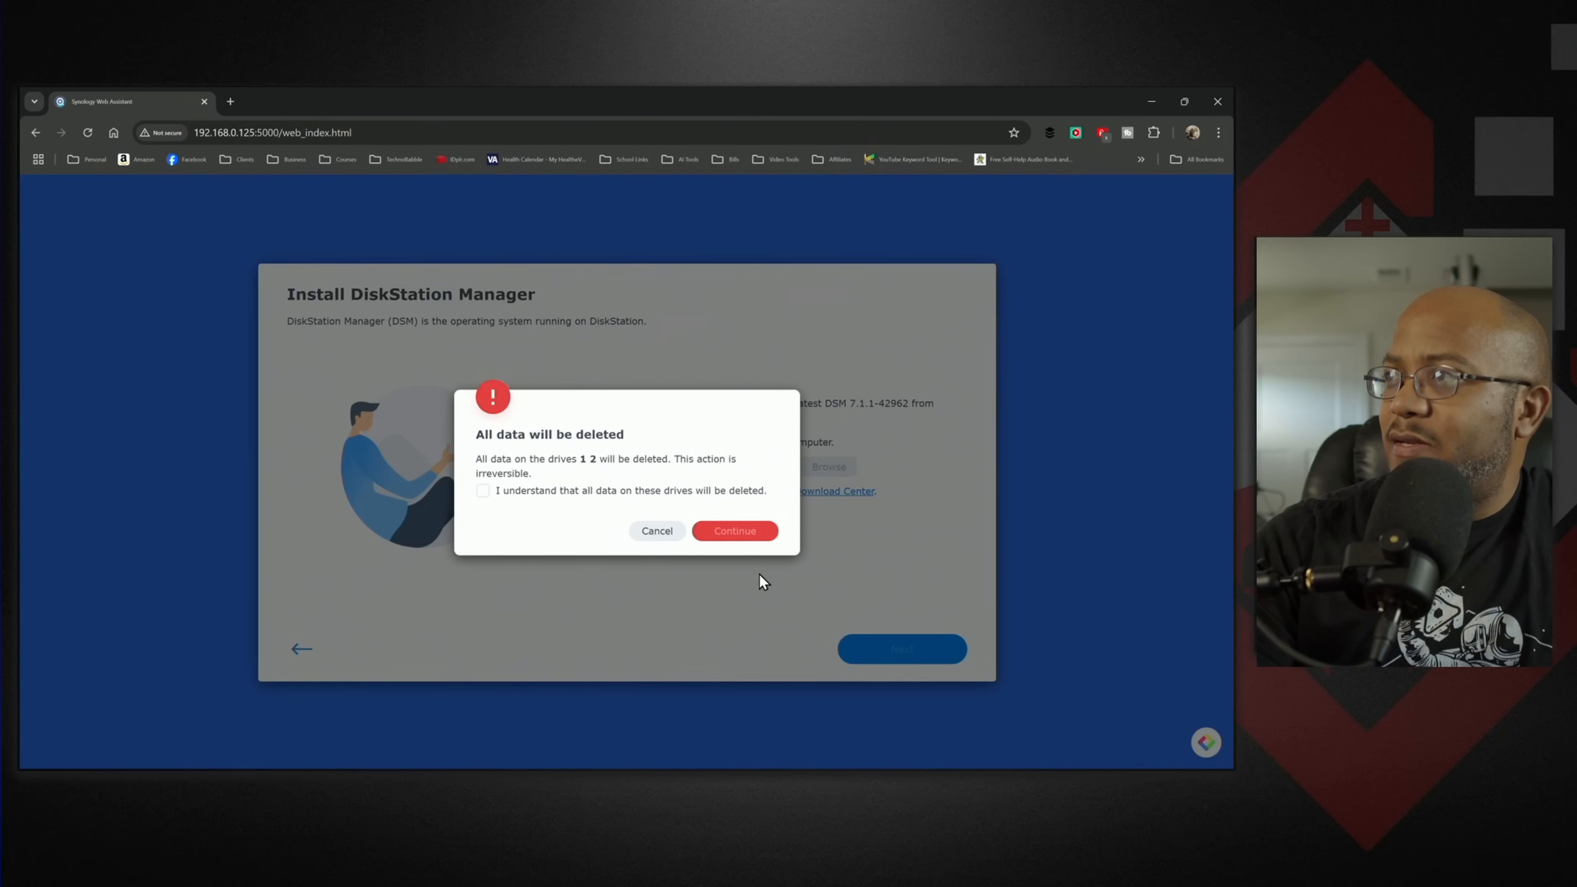
left_click(525, 491)
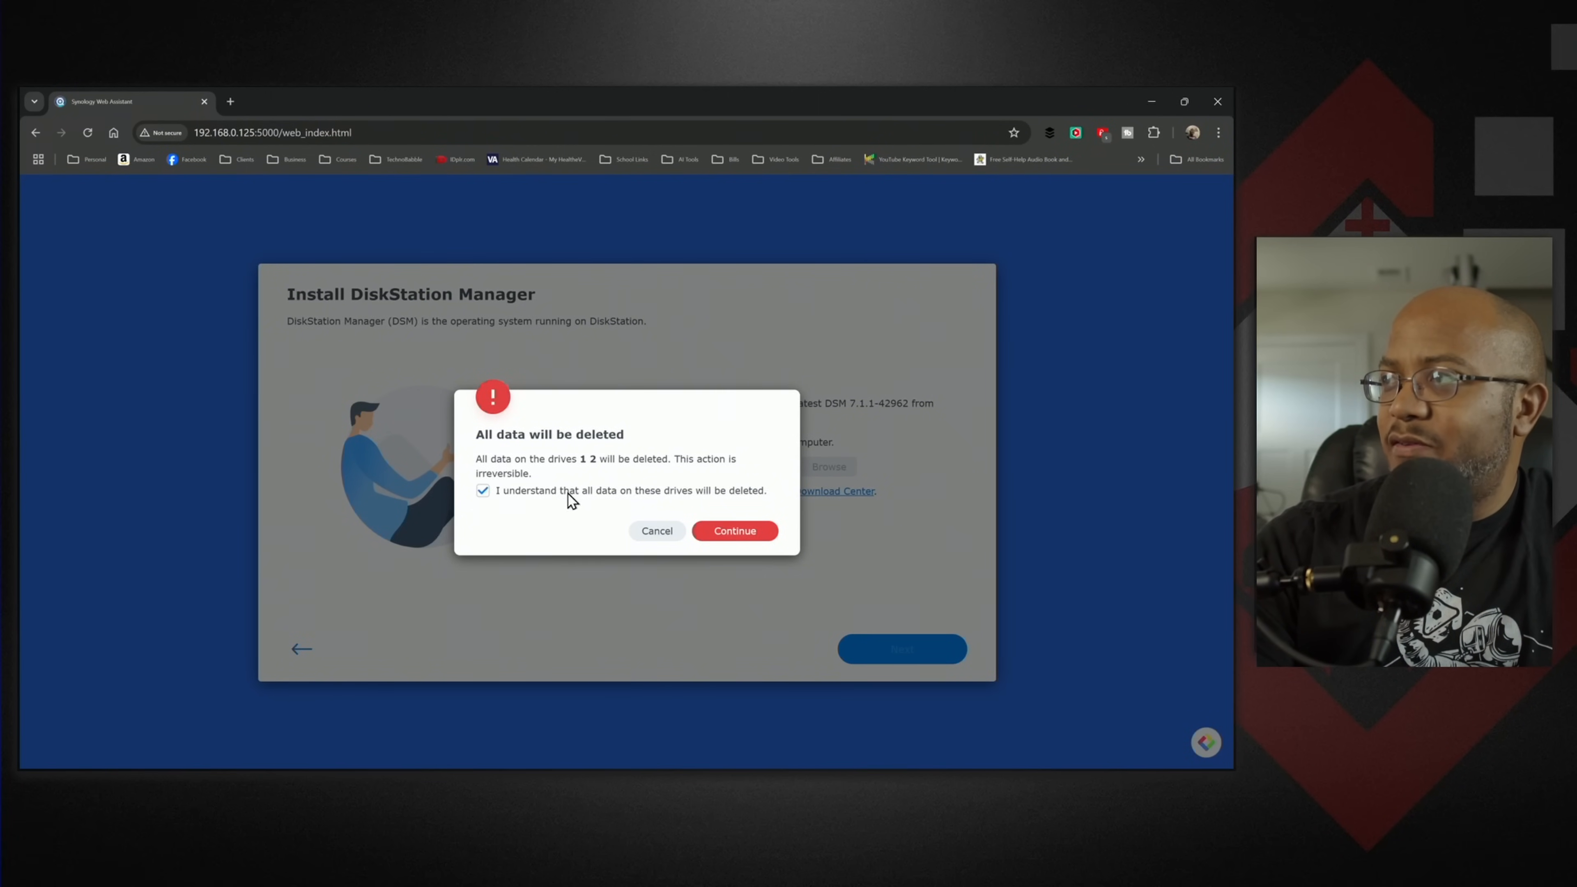
left_click(733, 532)
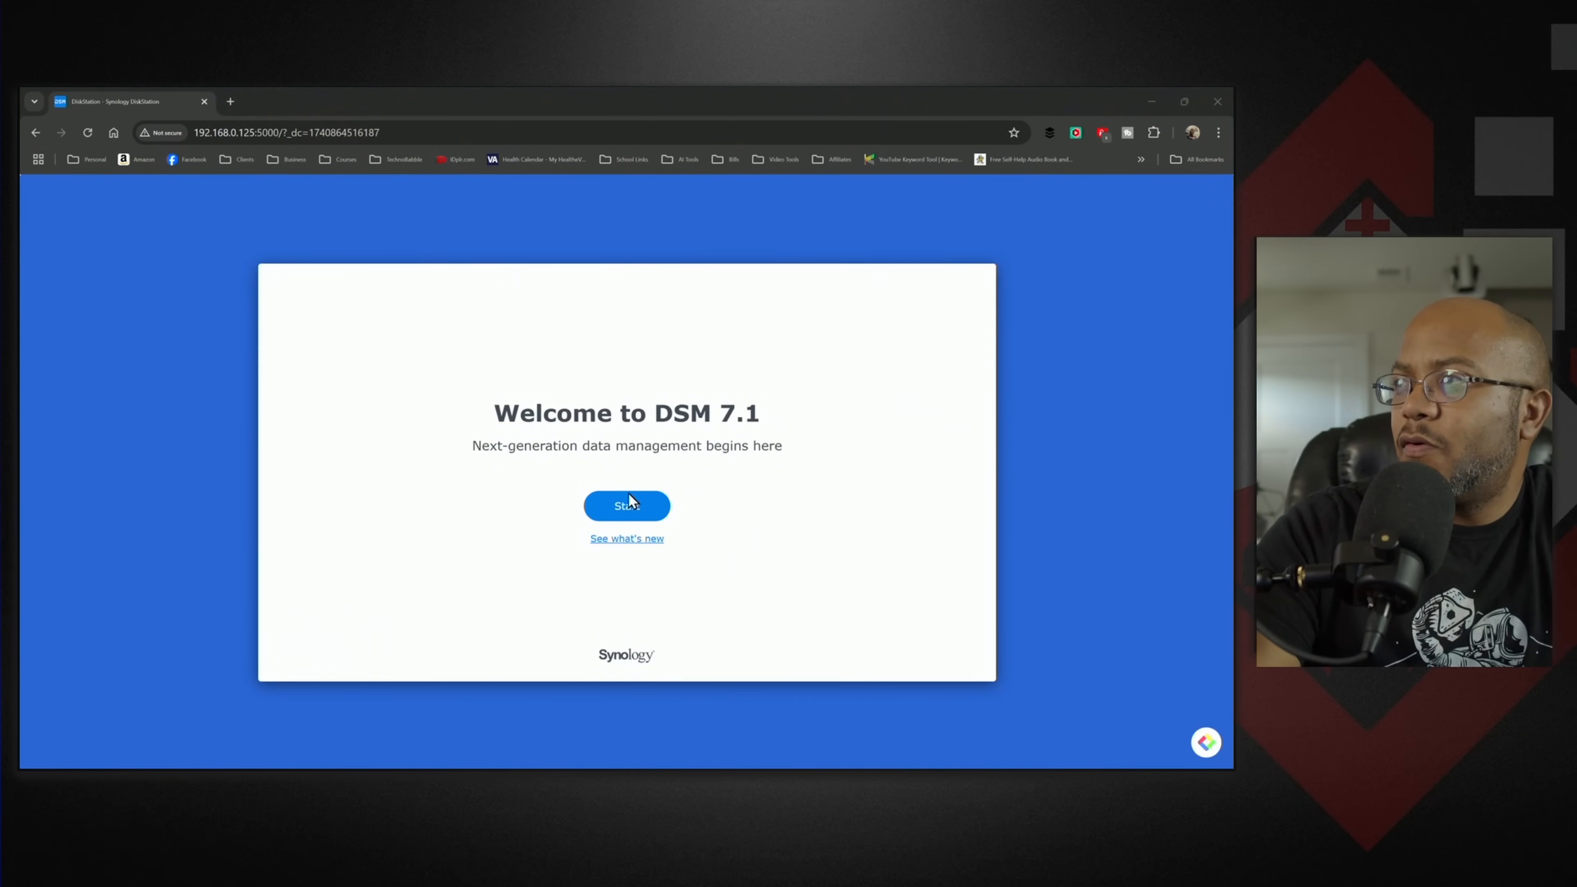
- Start the DSM setup, name the device DiskStation and enter the administrator account name
left_click(646, 507)
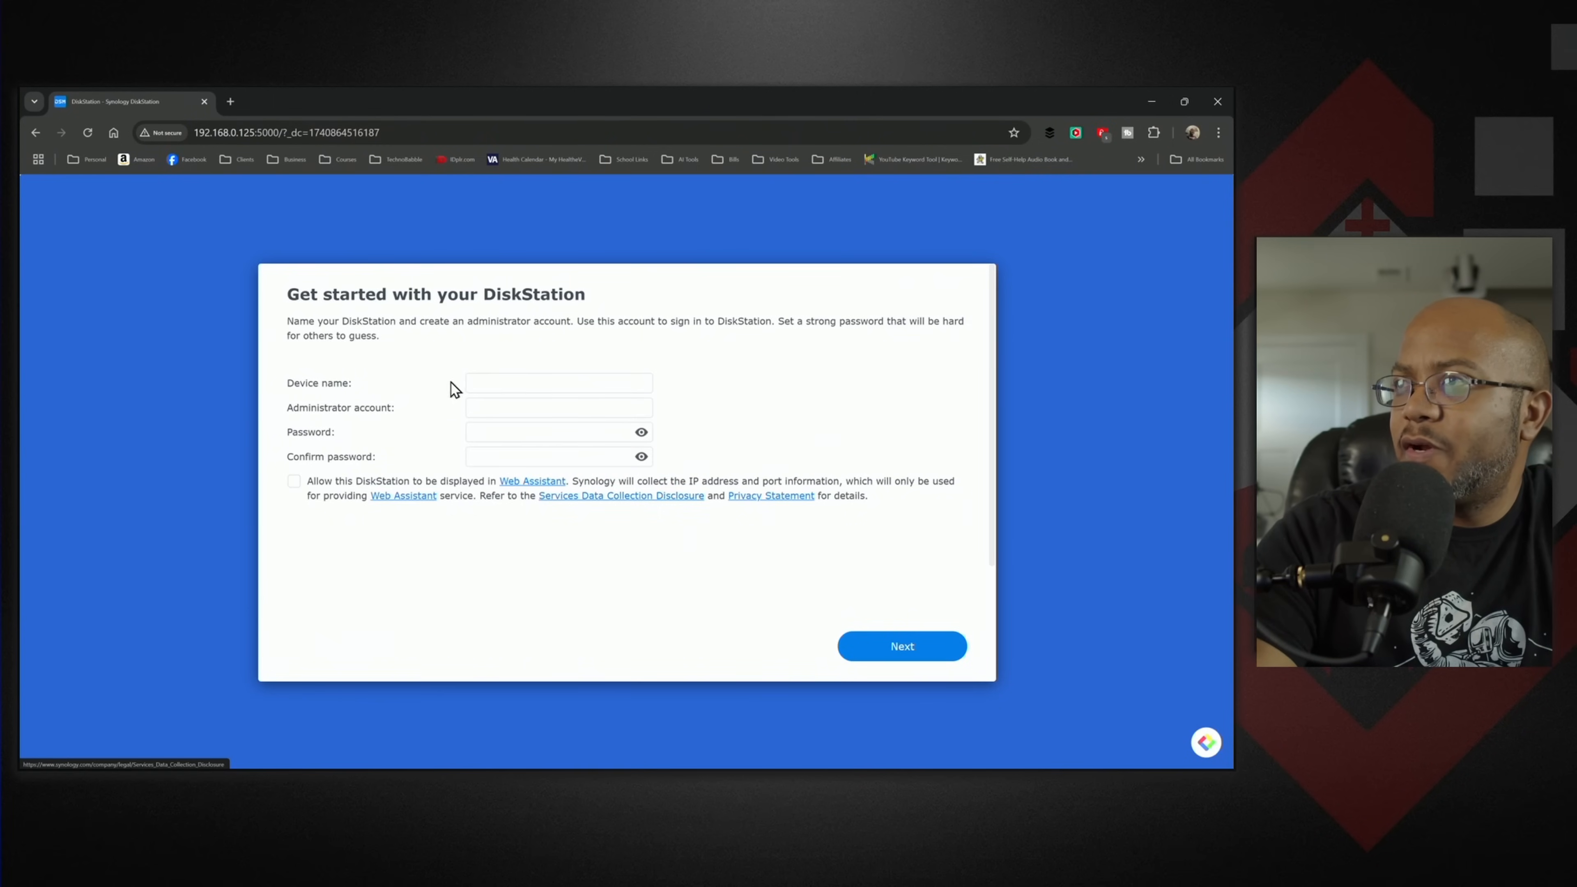
left_click(510, 385)
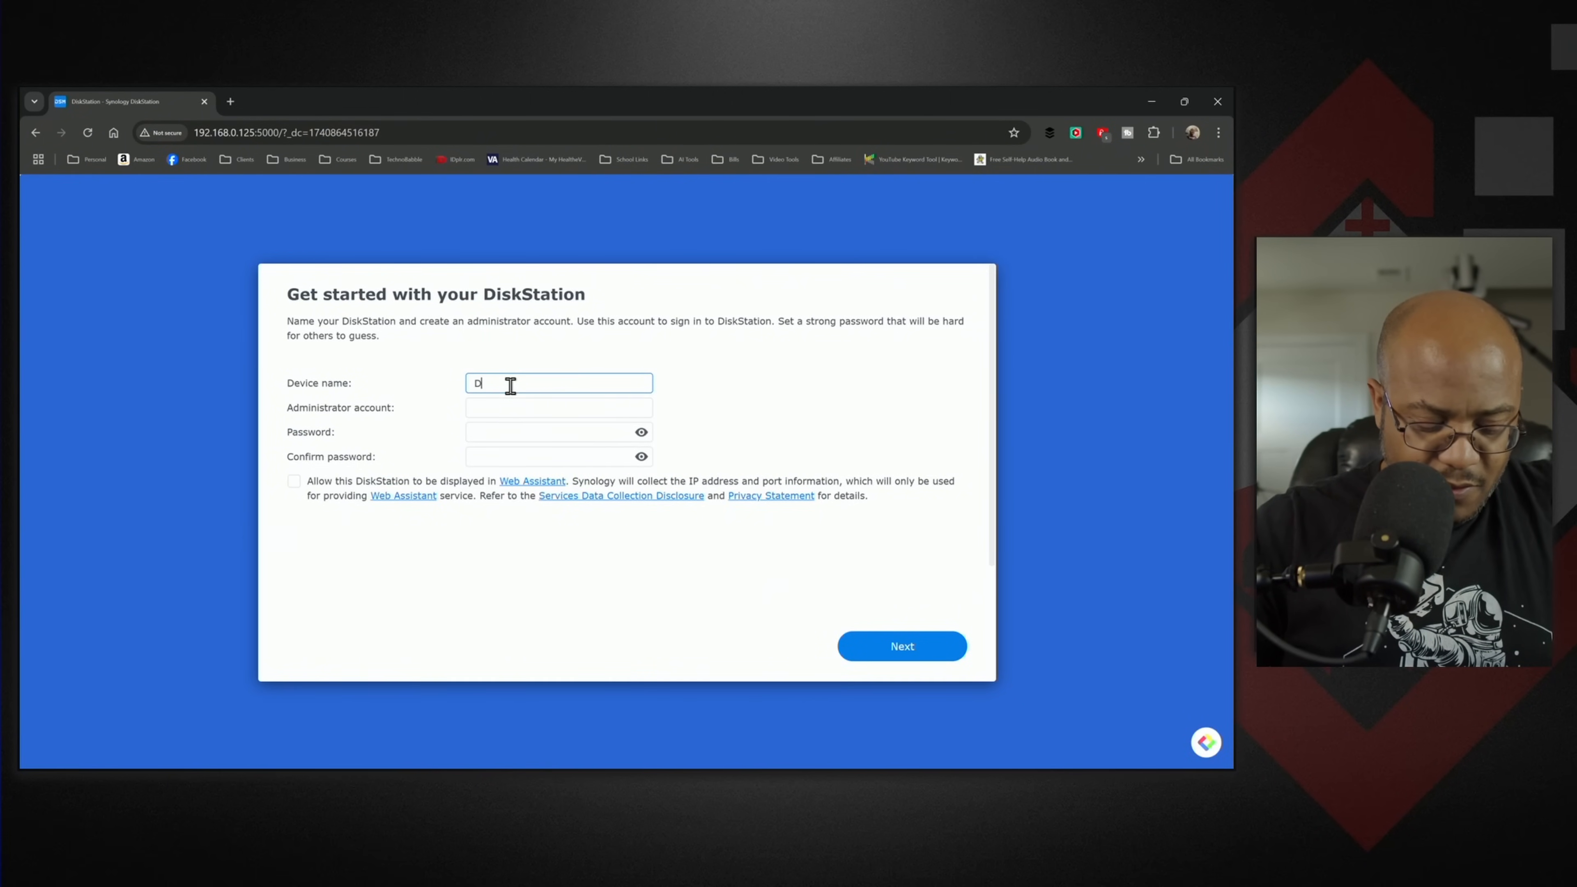
type("DiskSta")
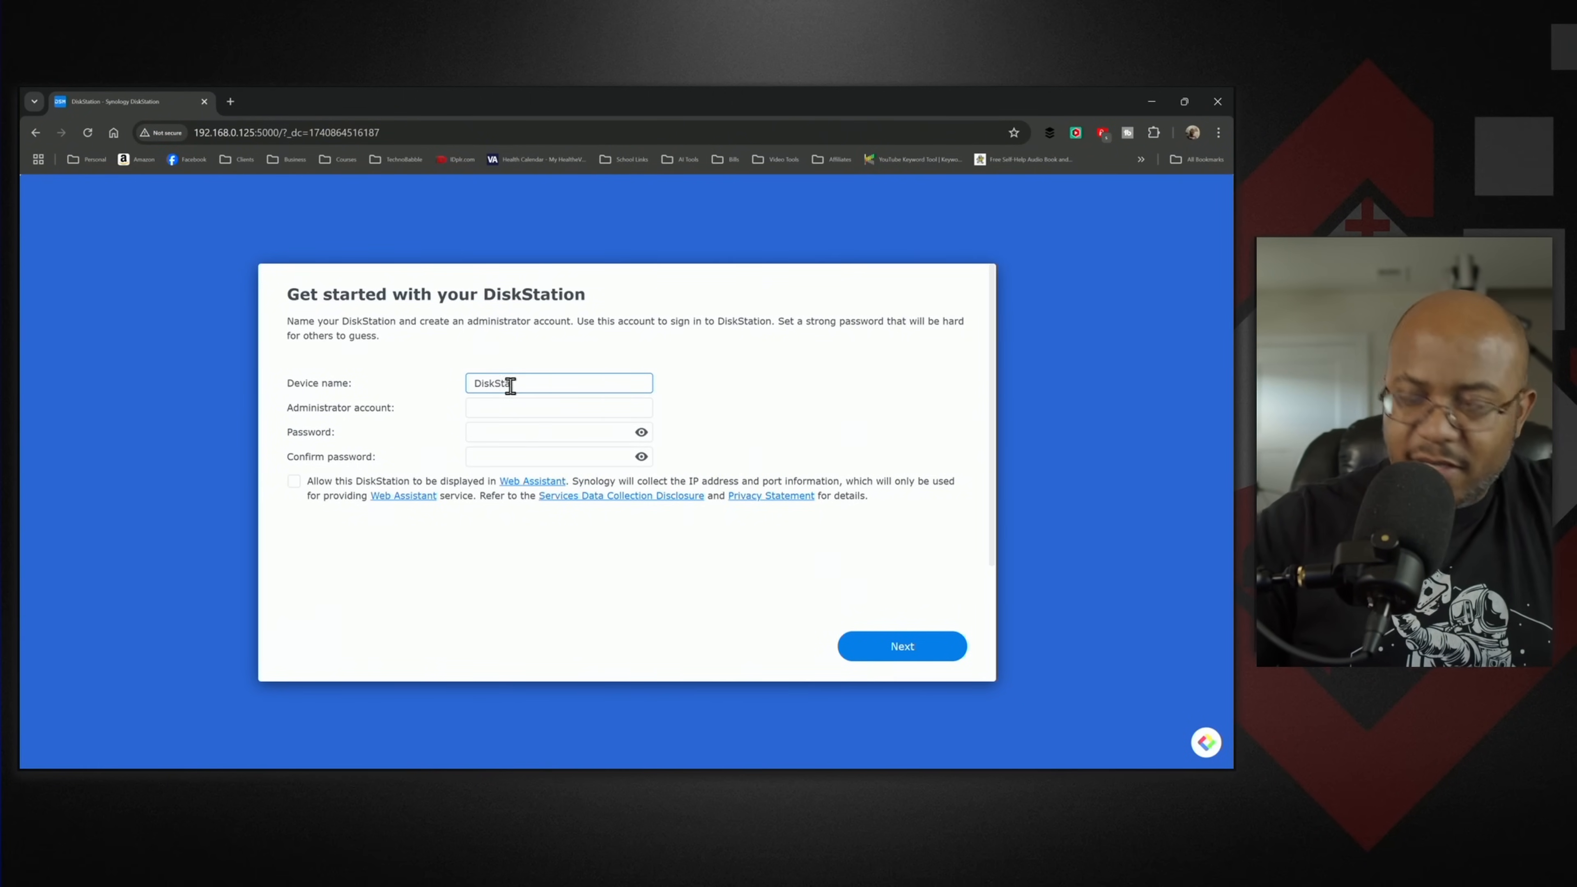
type("tion")
key("Tab")
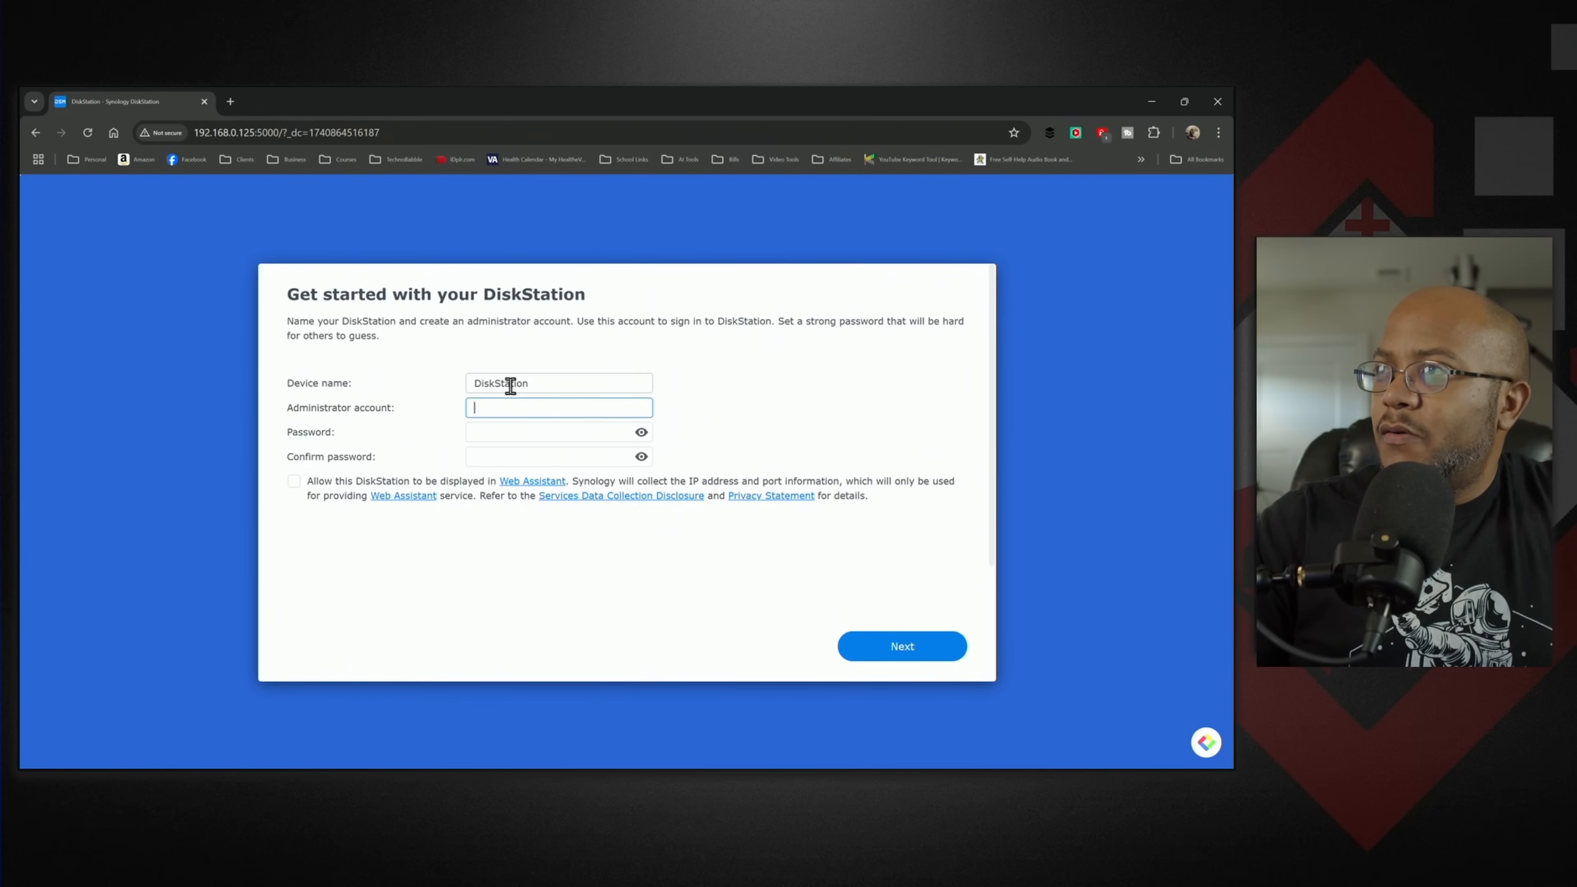
type("ajay")
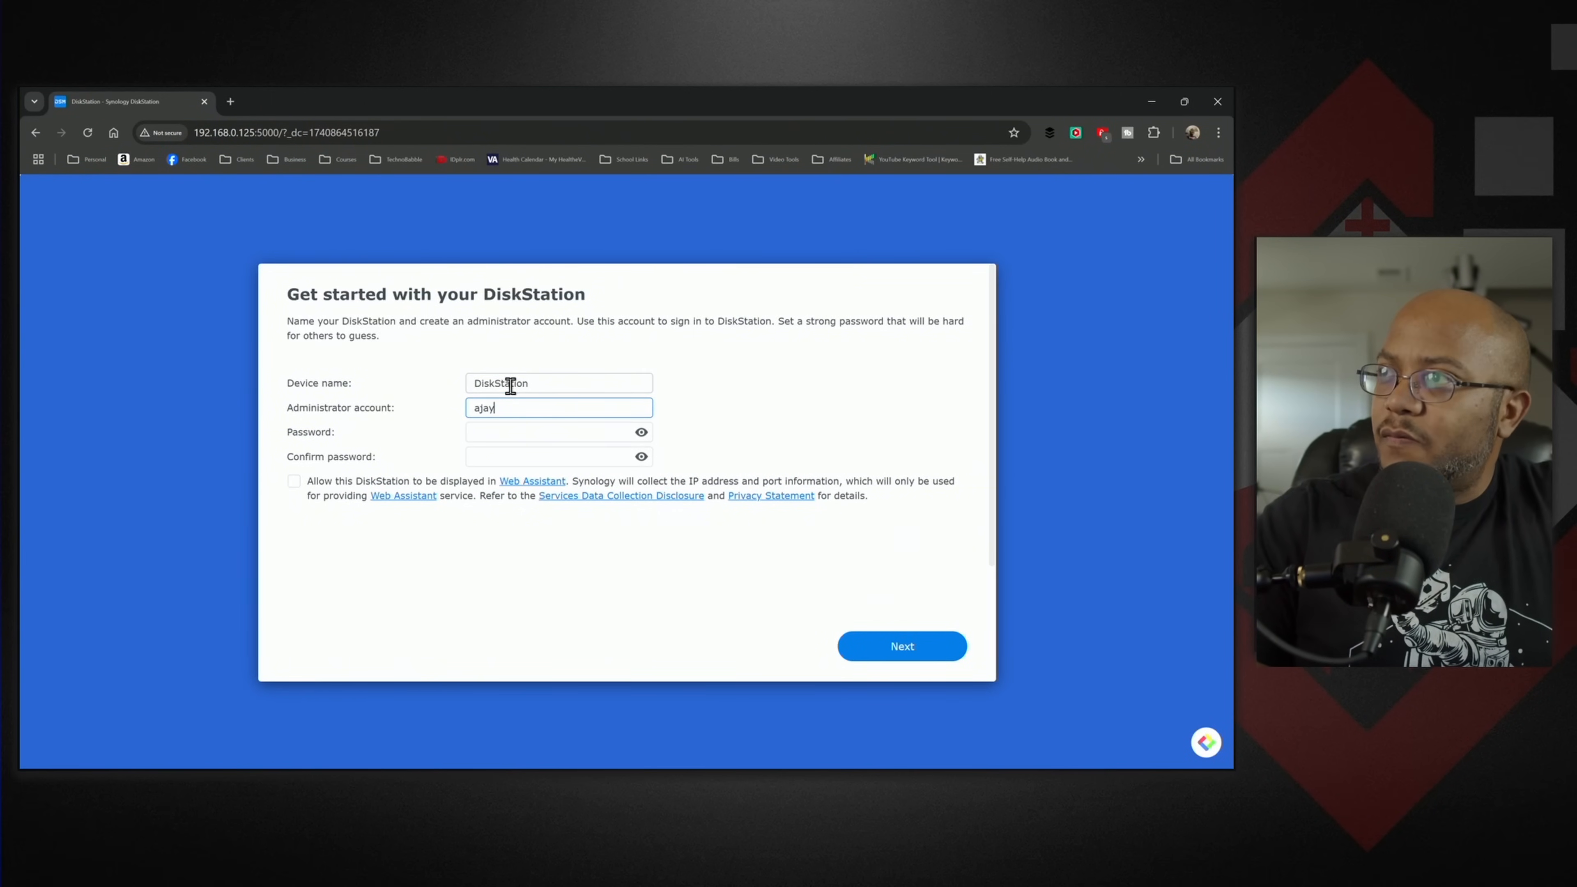
key("Tab")
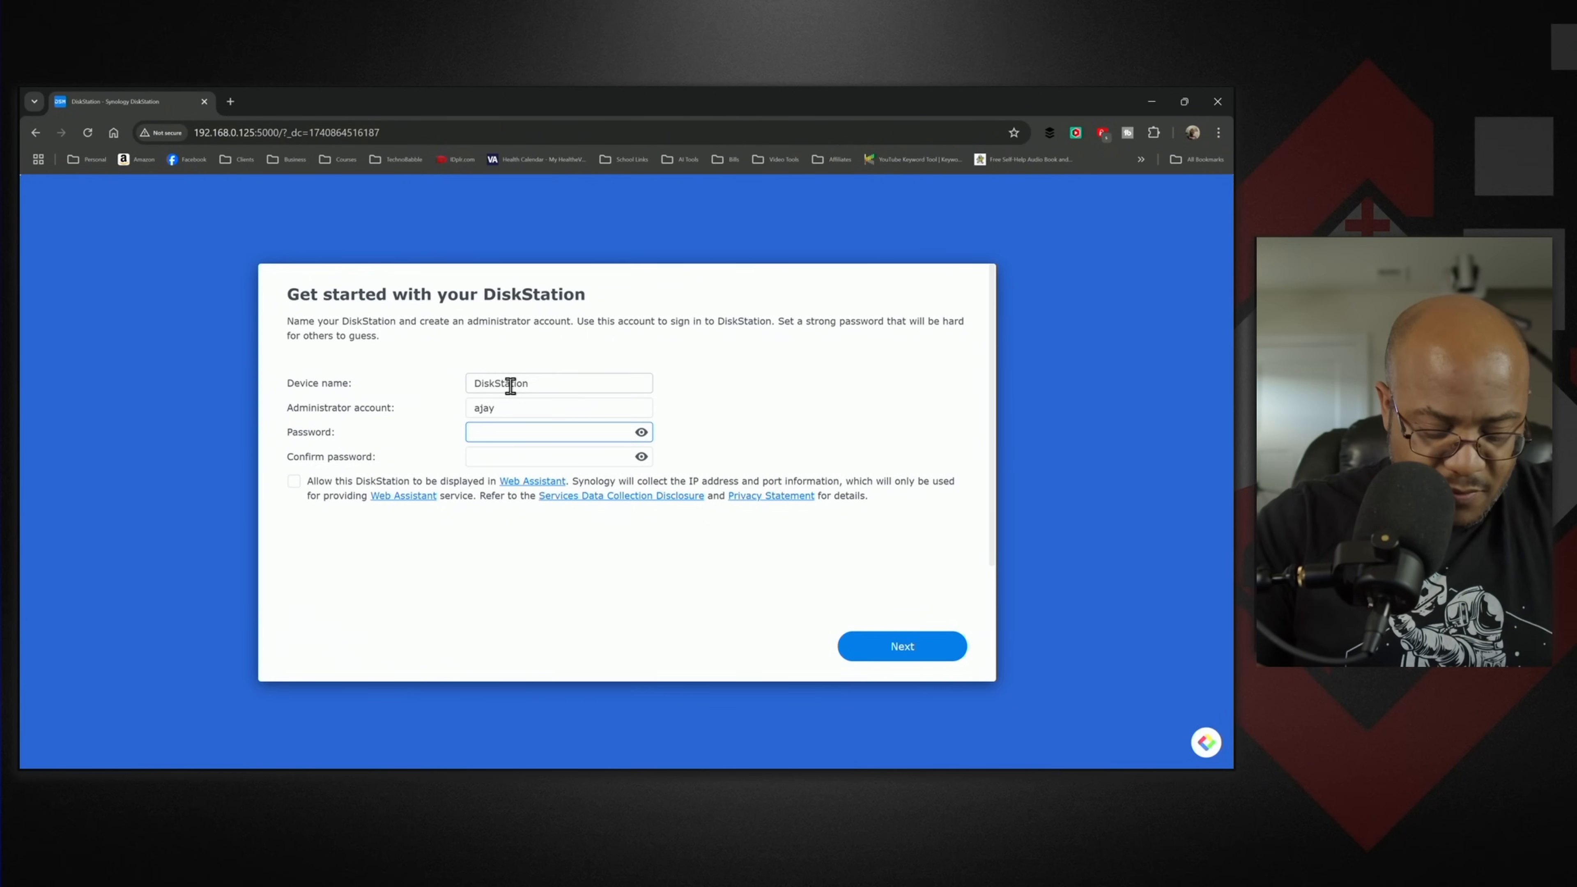
- Enter and confirm the administrator password, allow the DiskStation to be displayed in Web Assistant, and submit the form
type("•••••••••")
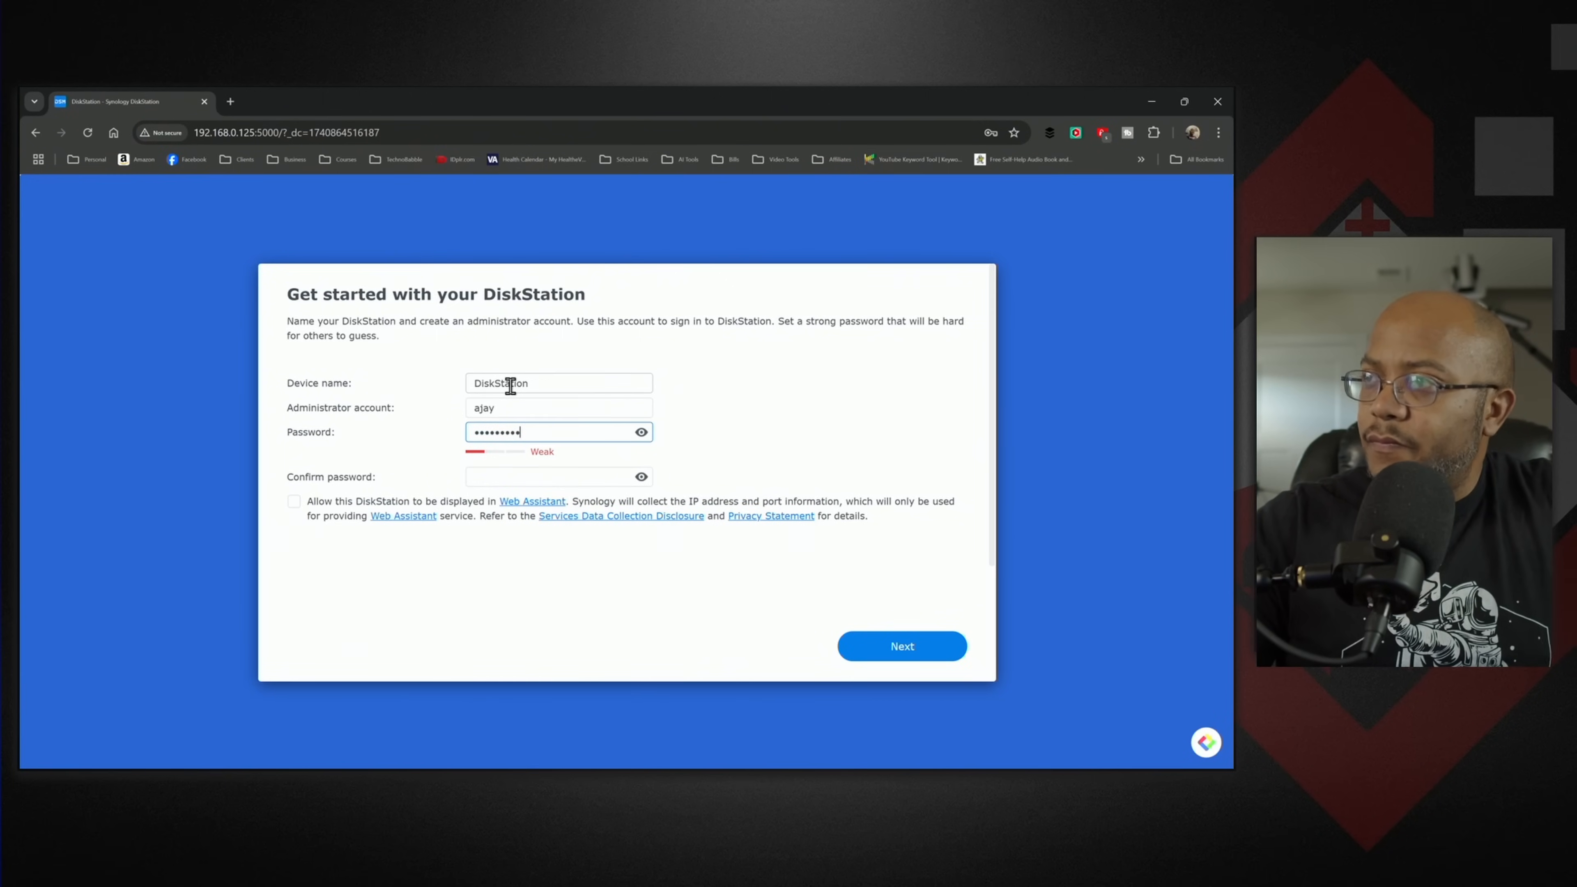
key("Tab")
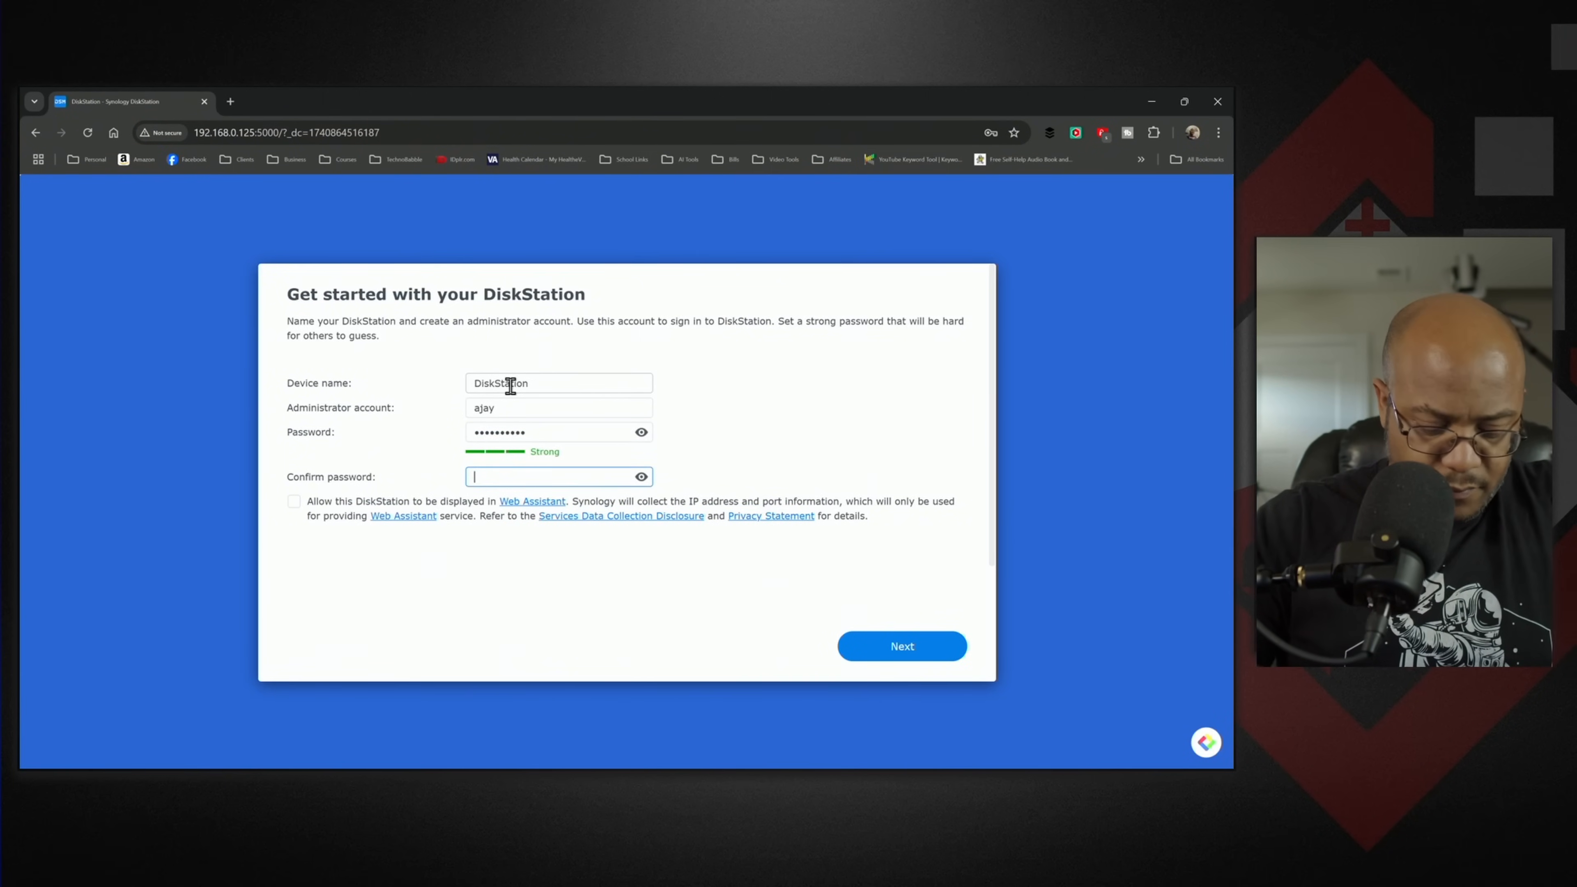
type("•••••••••")
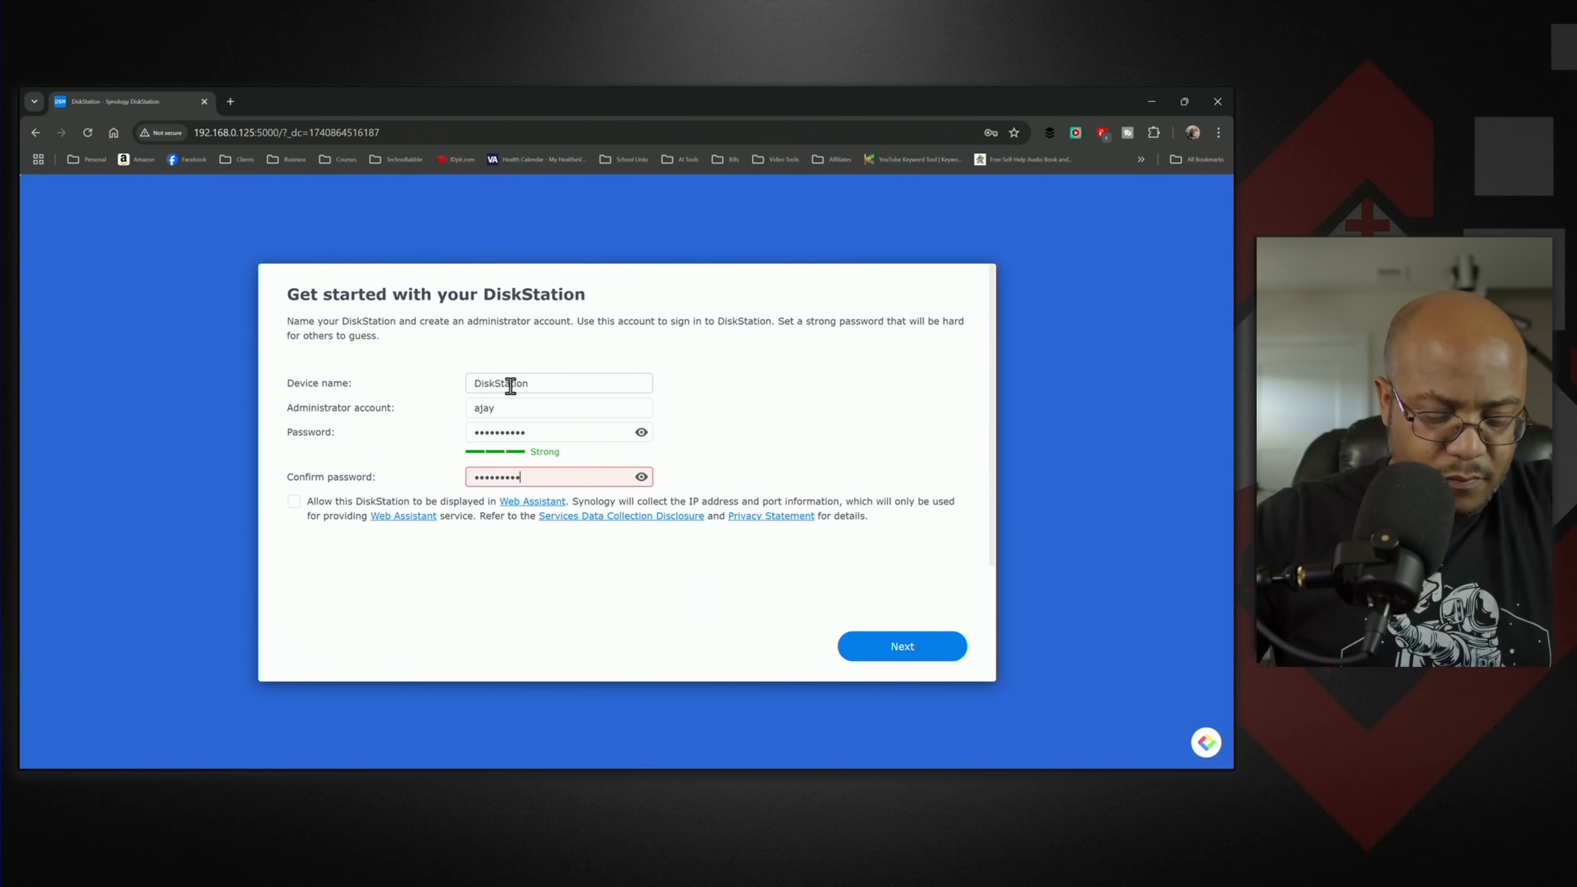
key("ctrl+a")
key("BackSpace")
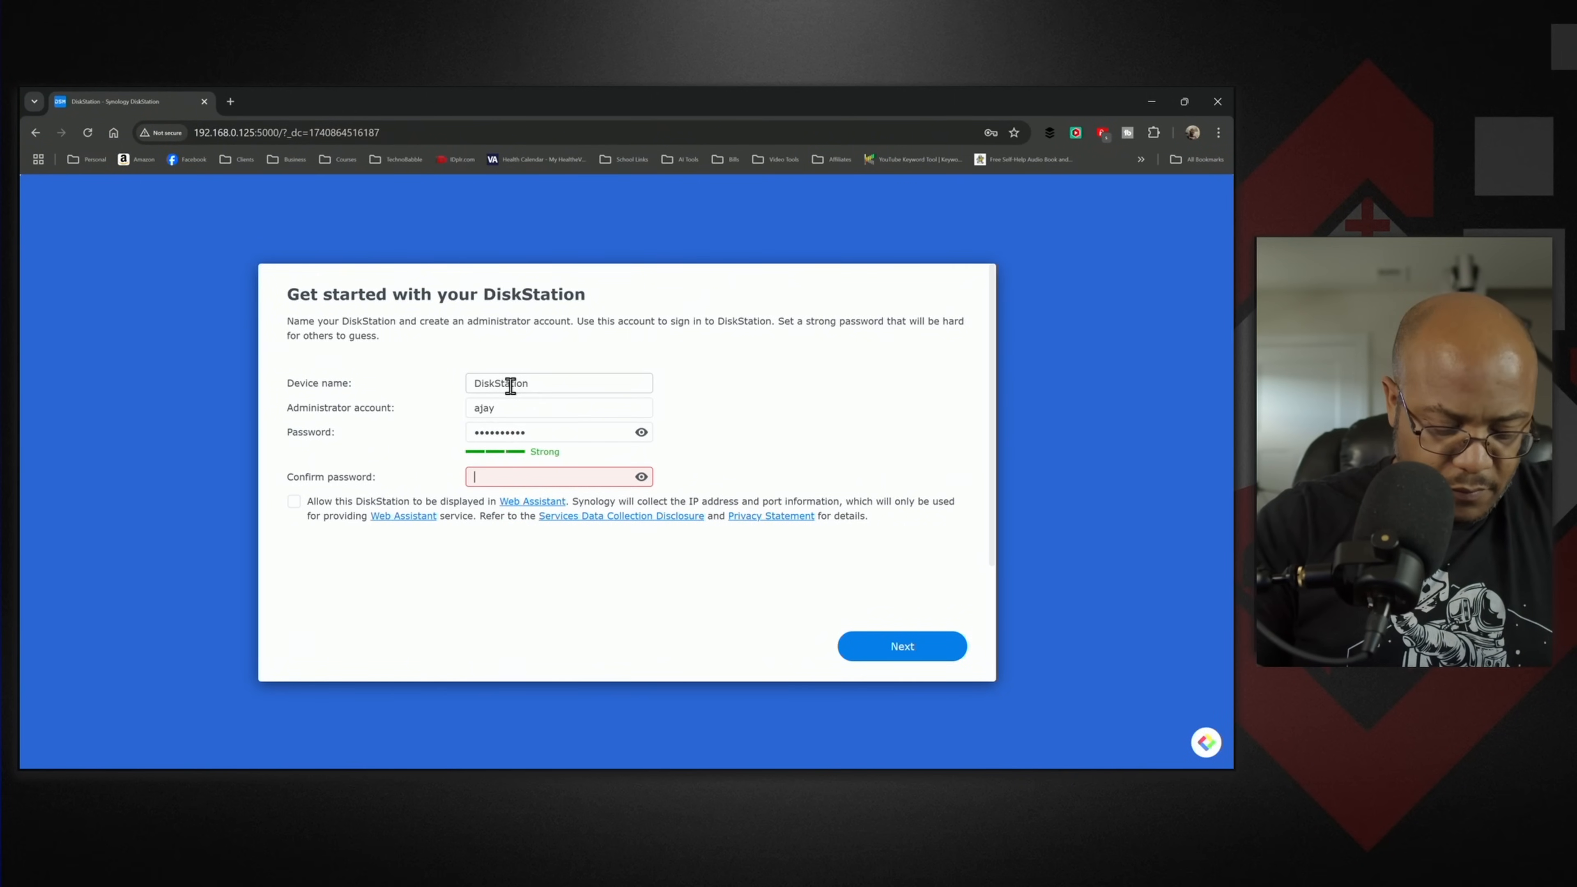
type("•••••••••")
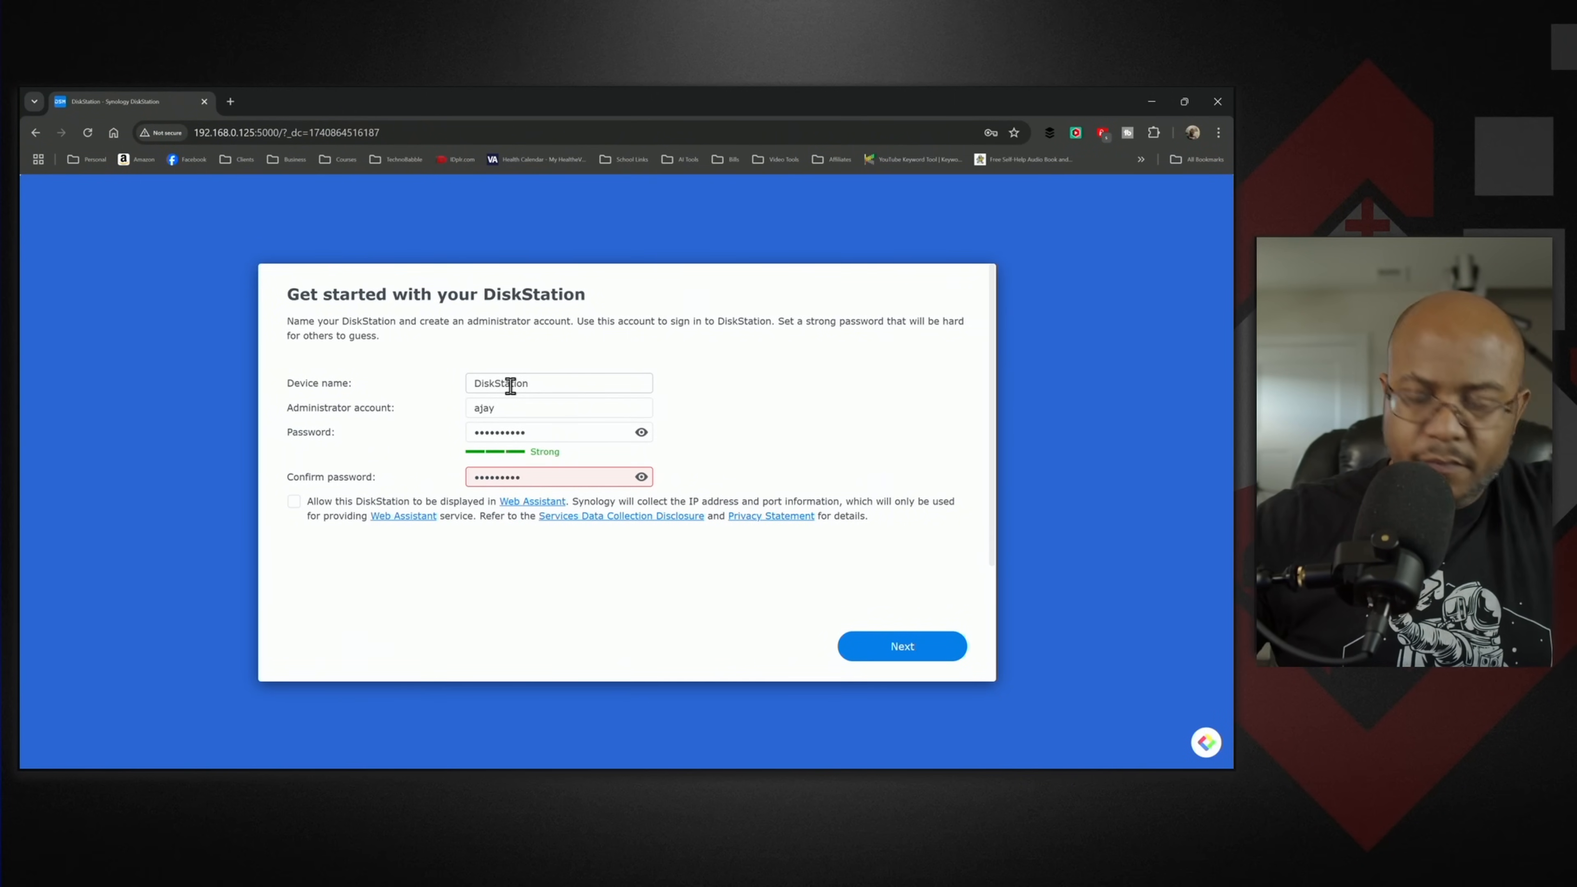
type("•")
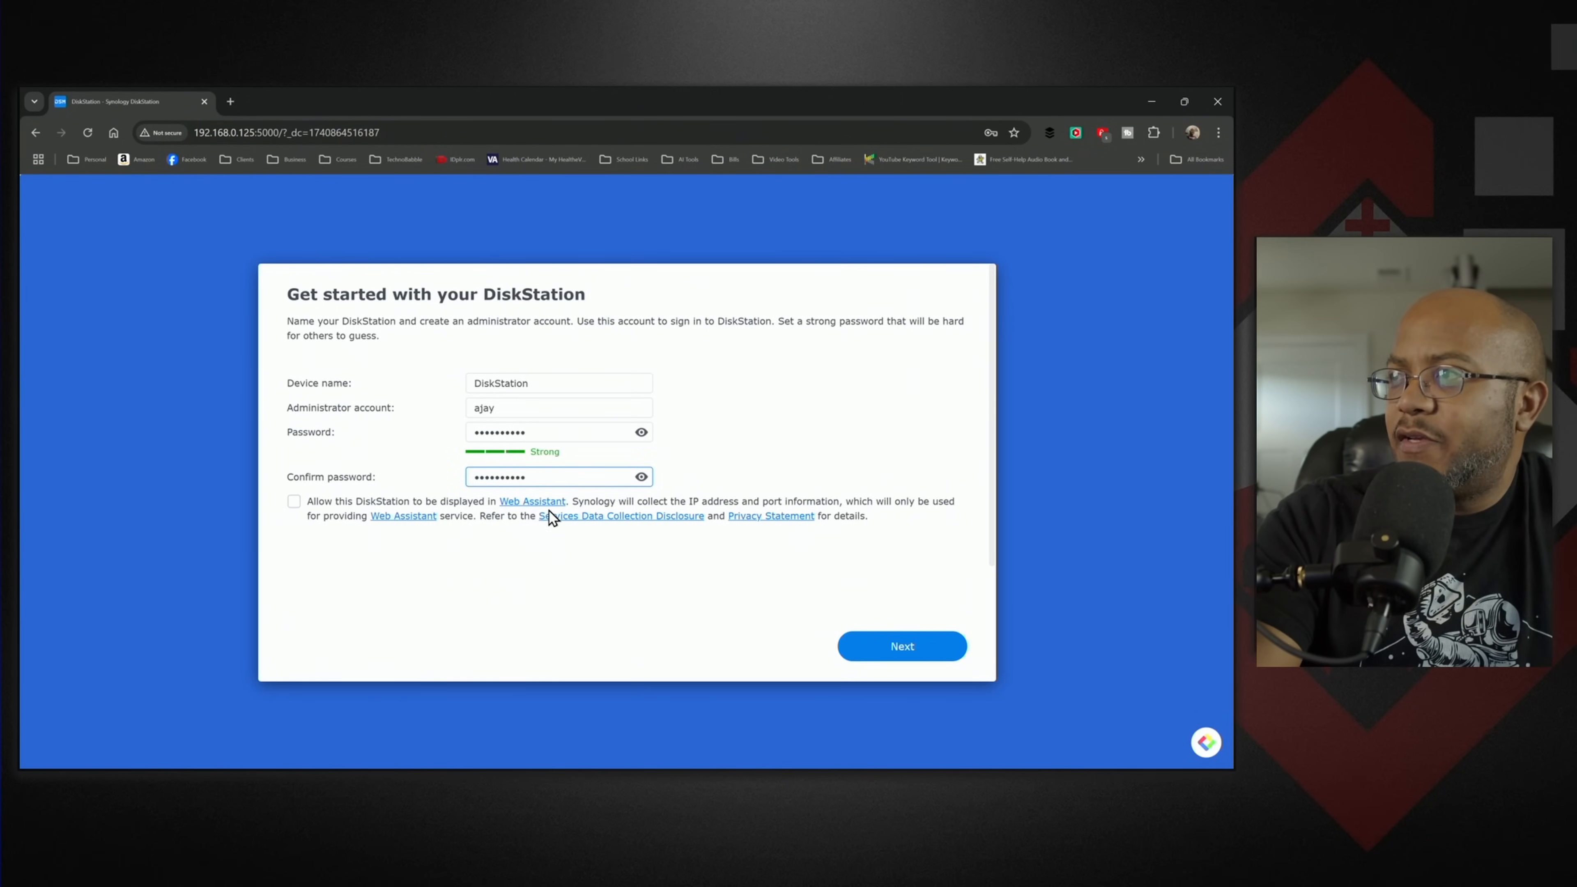
left_click(297, 504)
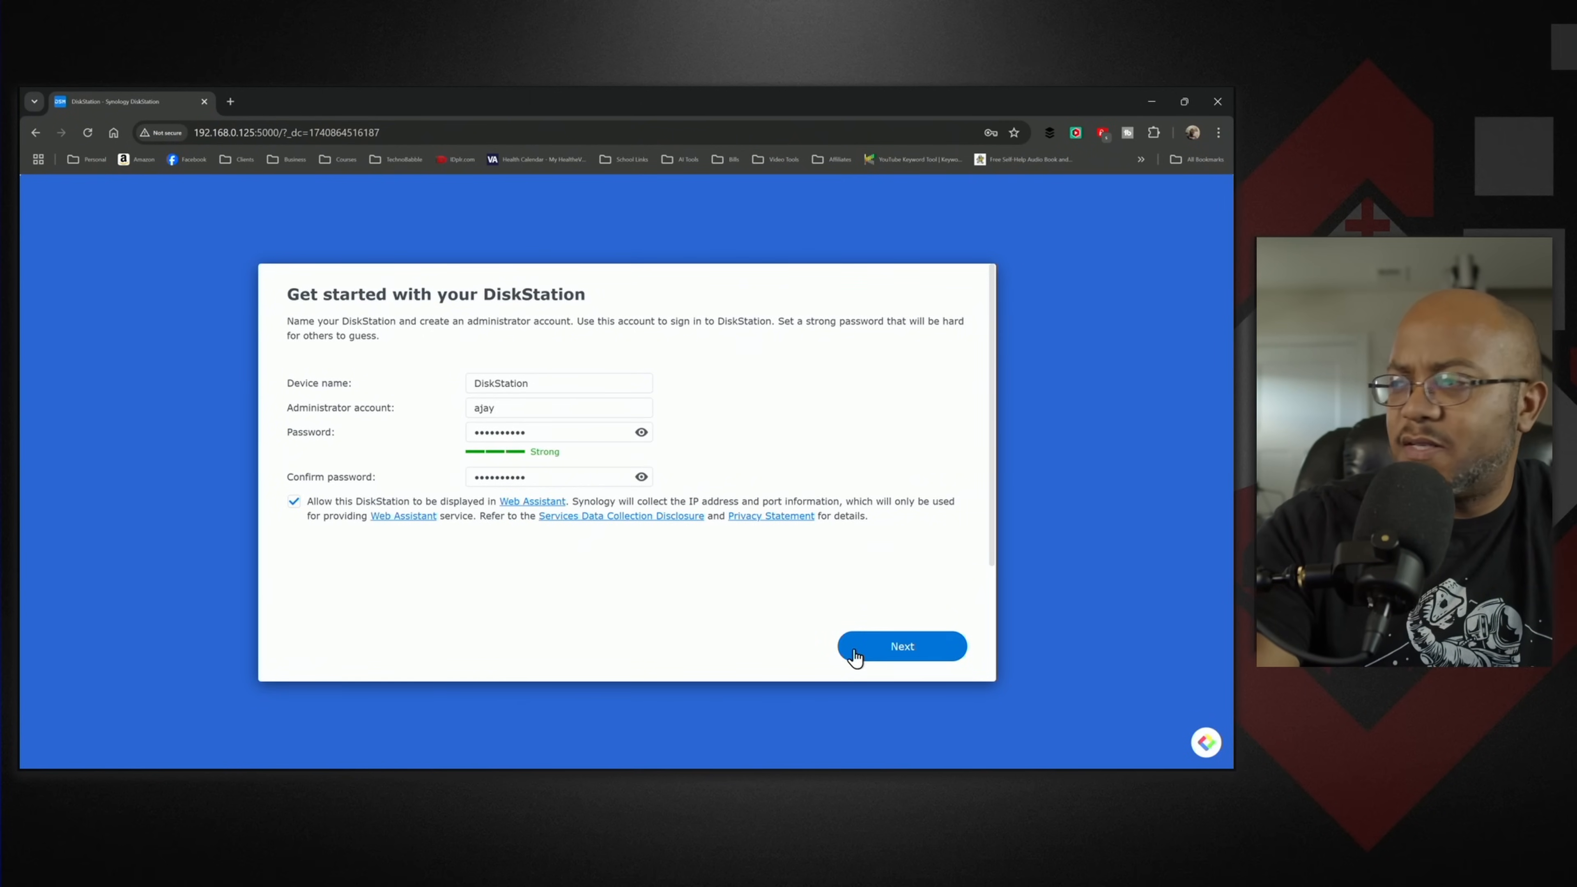
left_click(926, 645)
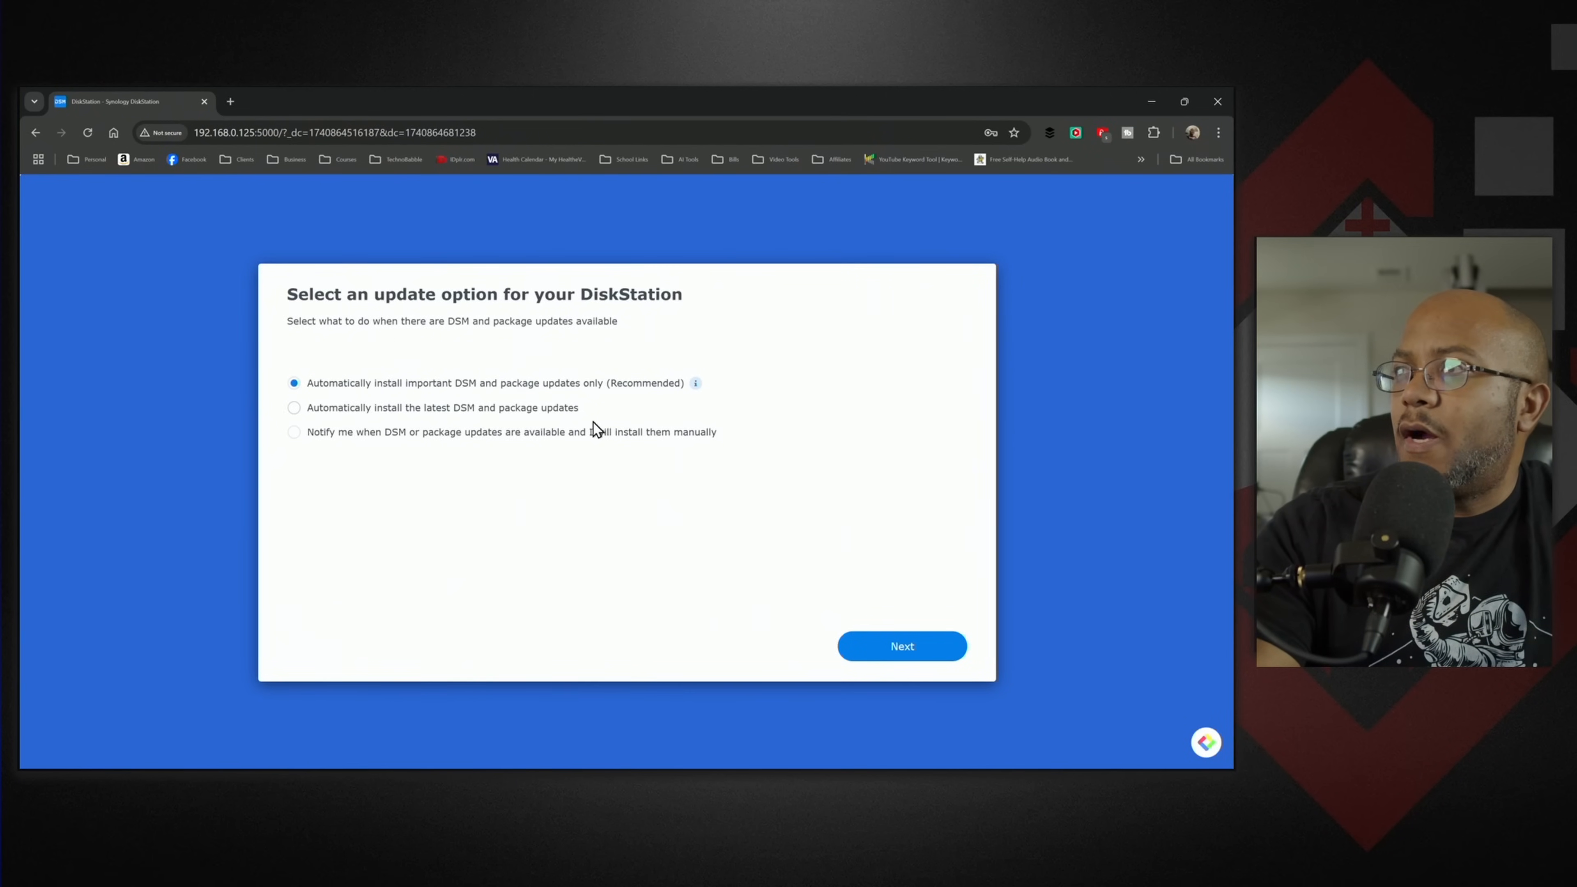
- Keep automatic installation of important DSM and package updates only, and skip creating a Synology Account
left_click(902, 646)
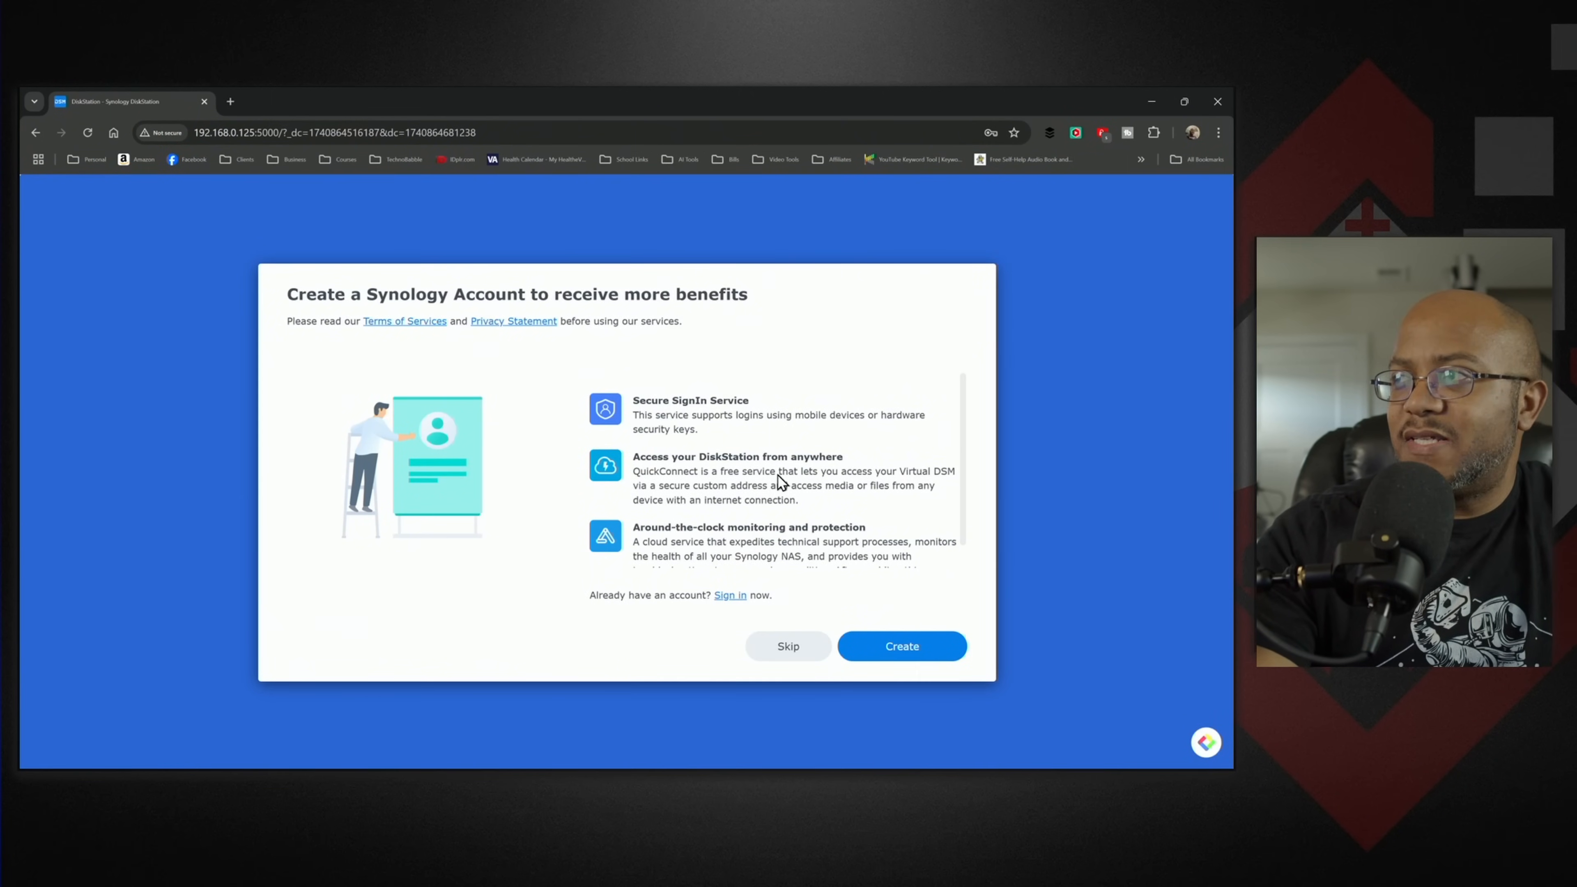
scroll(778, 476, "down", 1)
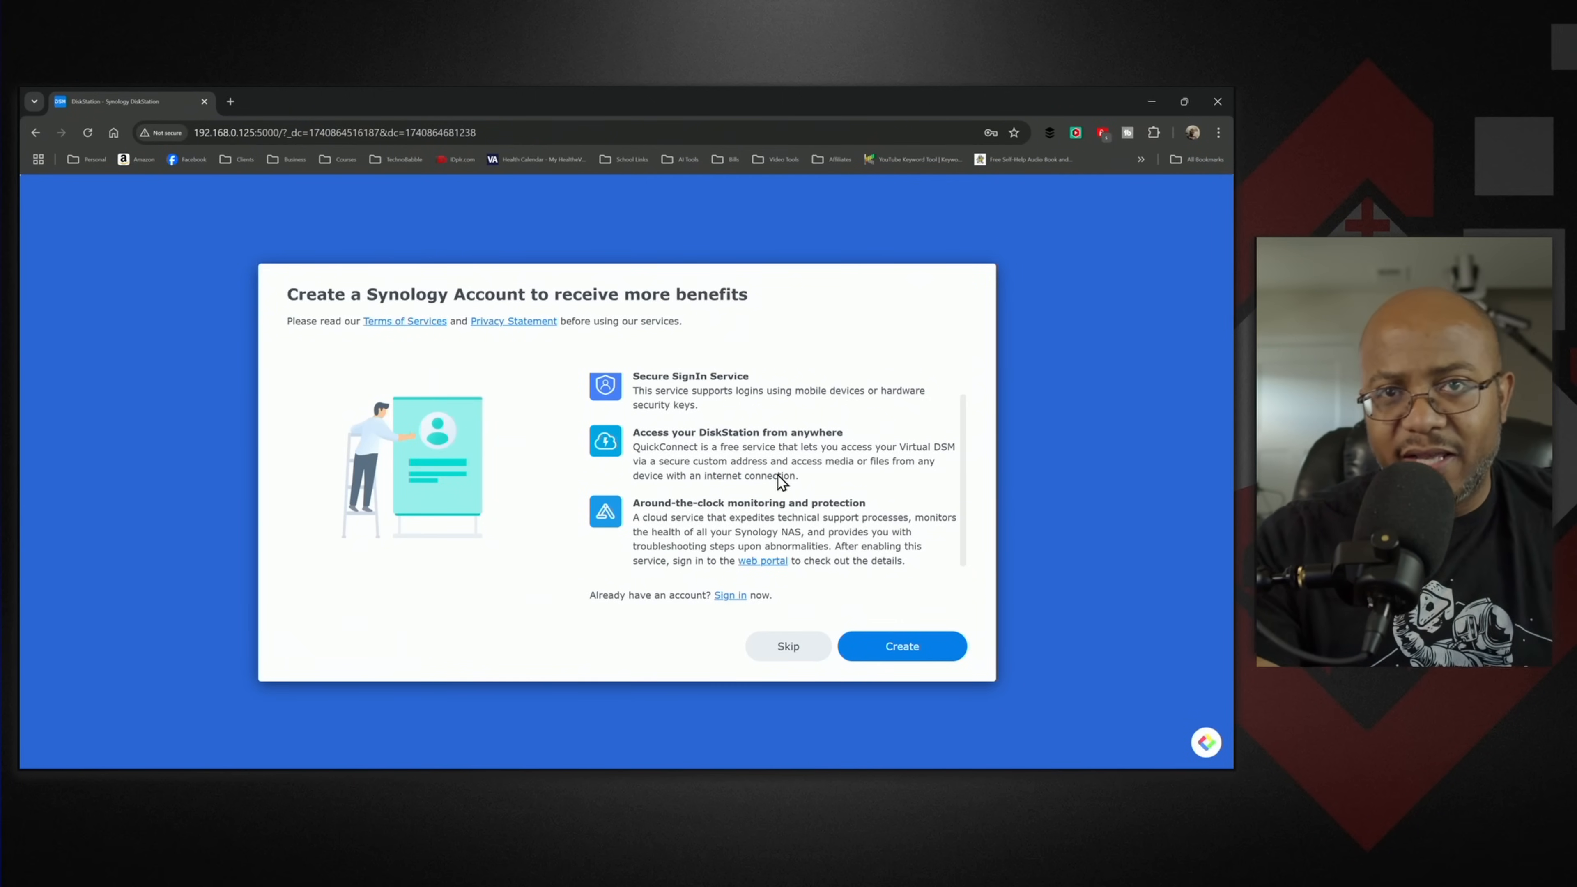
left_click(805, 646)
left_click(724, 525)
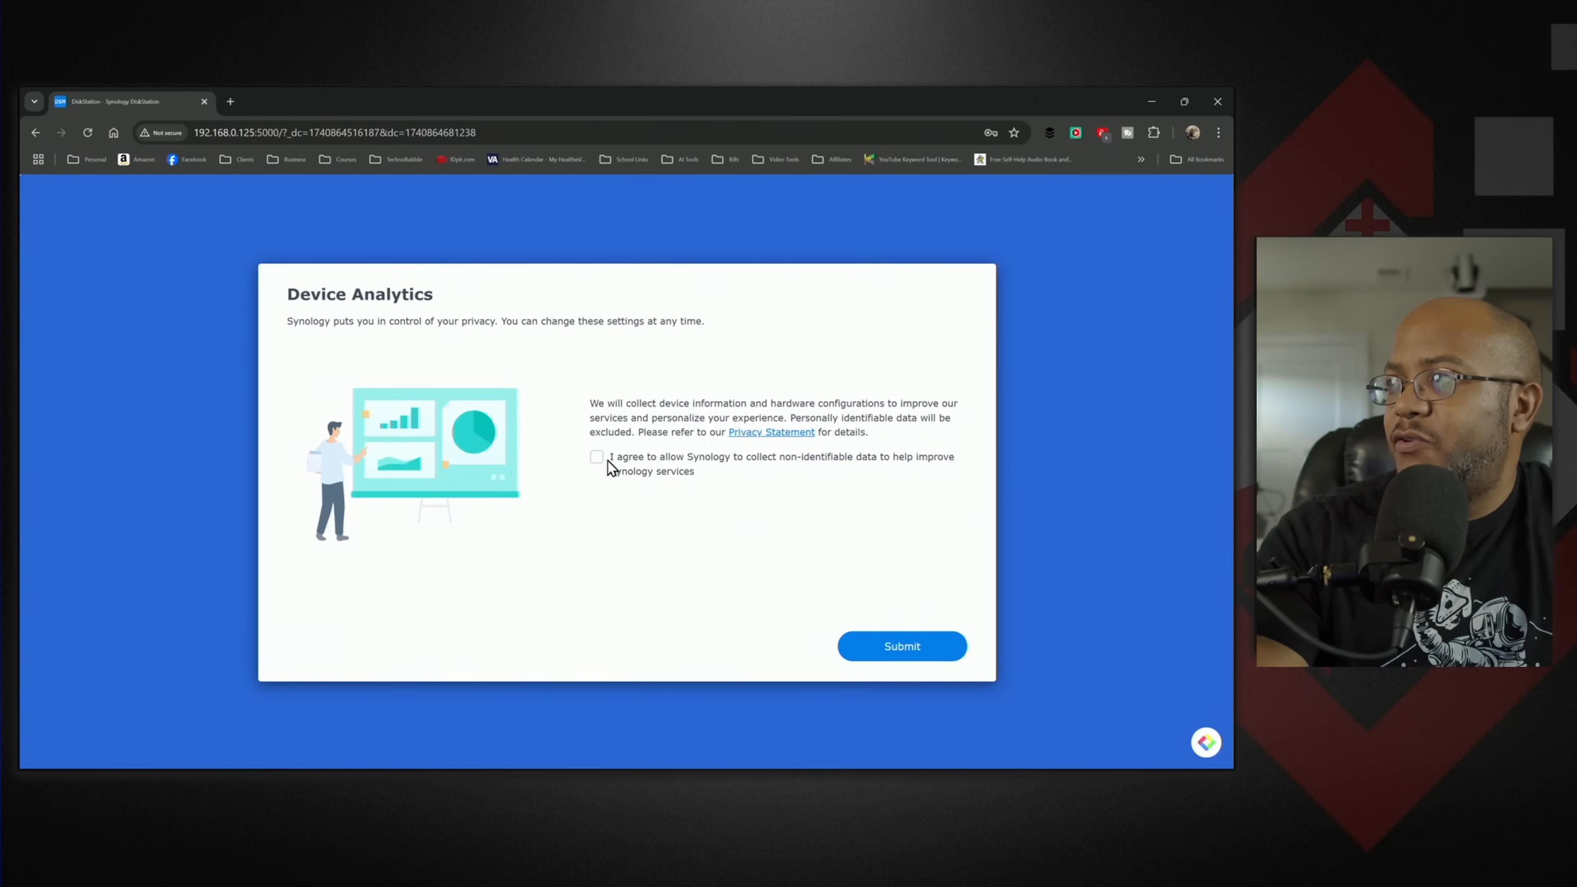
- Submit the Device Analytics page and start the Storage Creation Wizard for a storage pool and volume
left_click(904, 648)
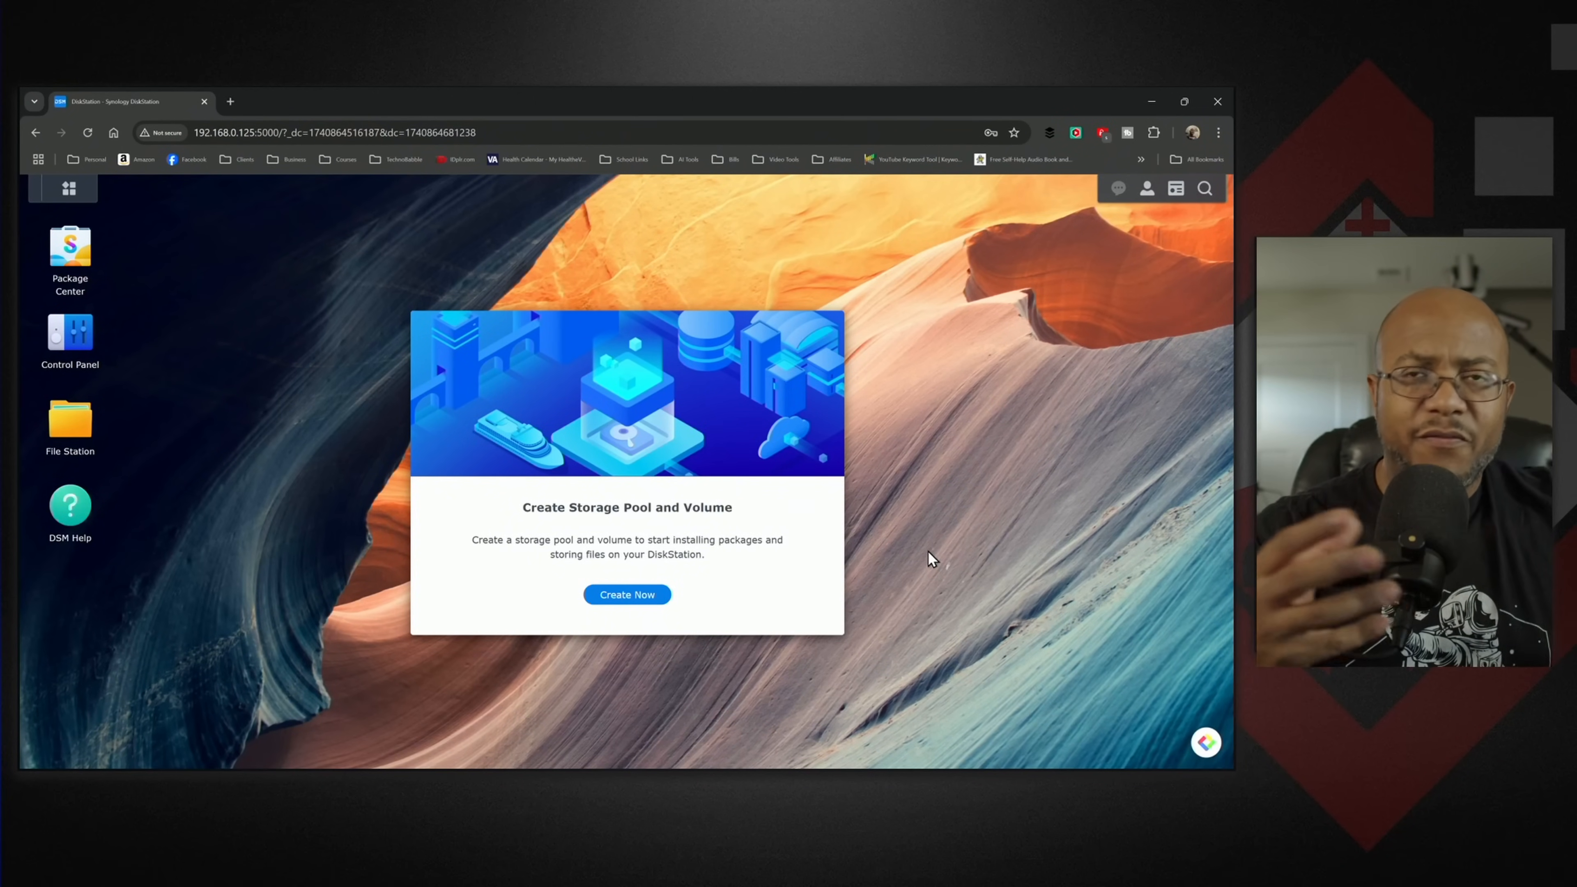
left_click(615, 597)
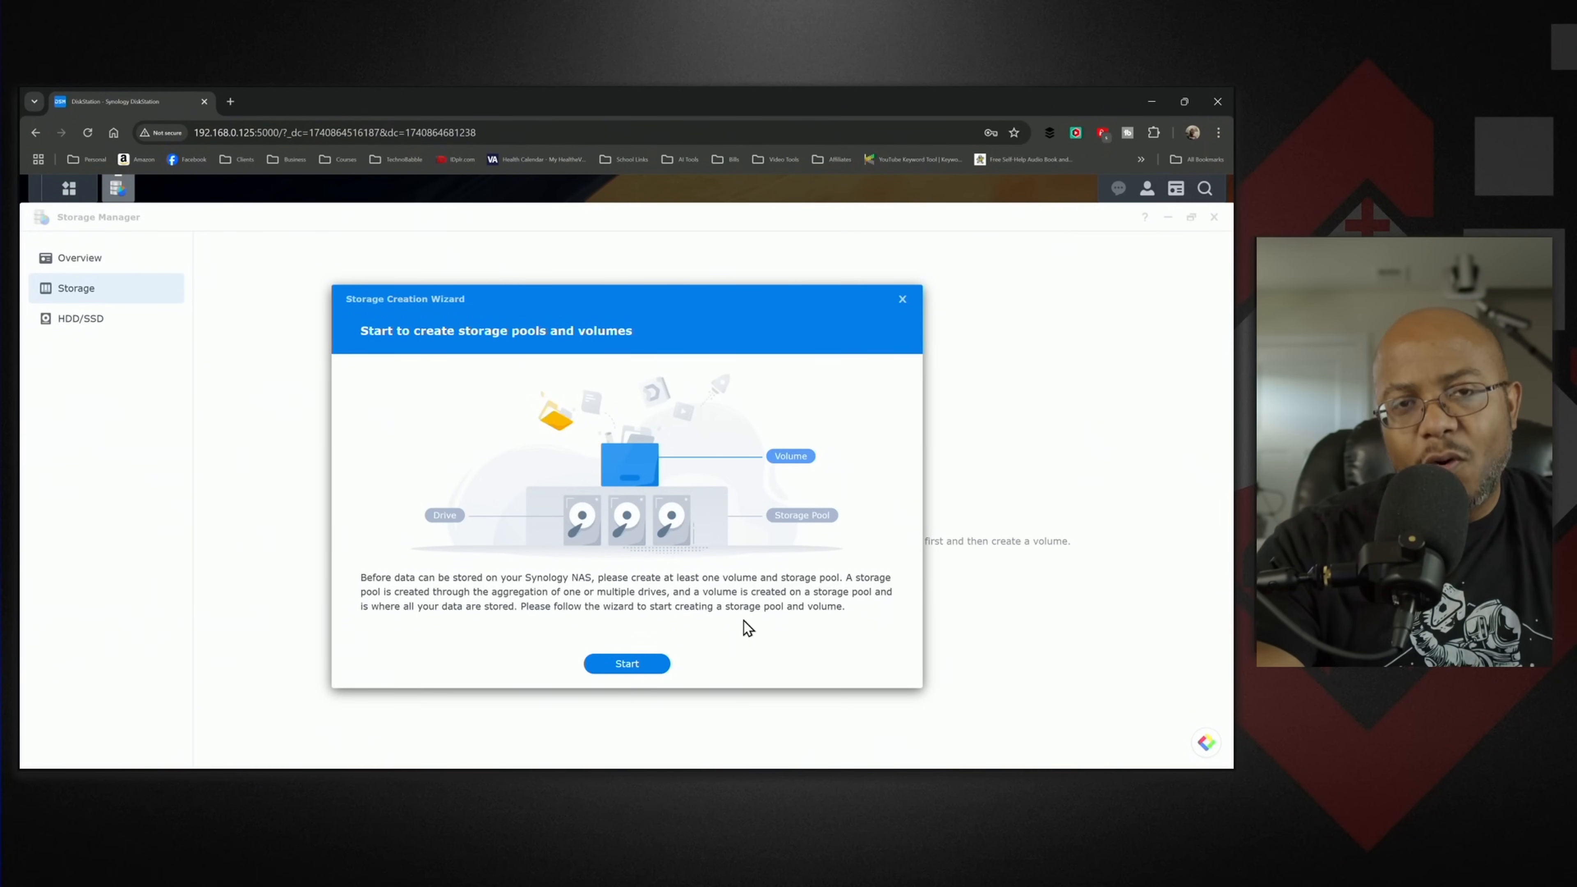
left_click(644, 668)
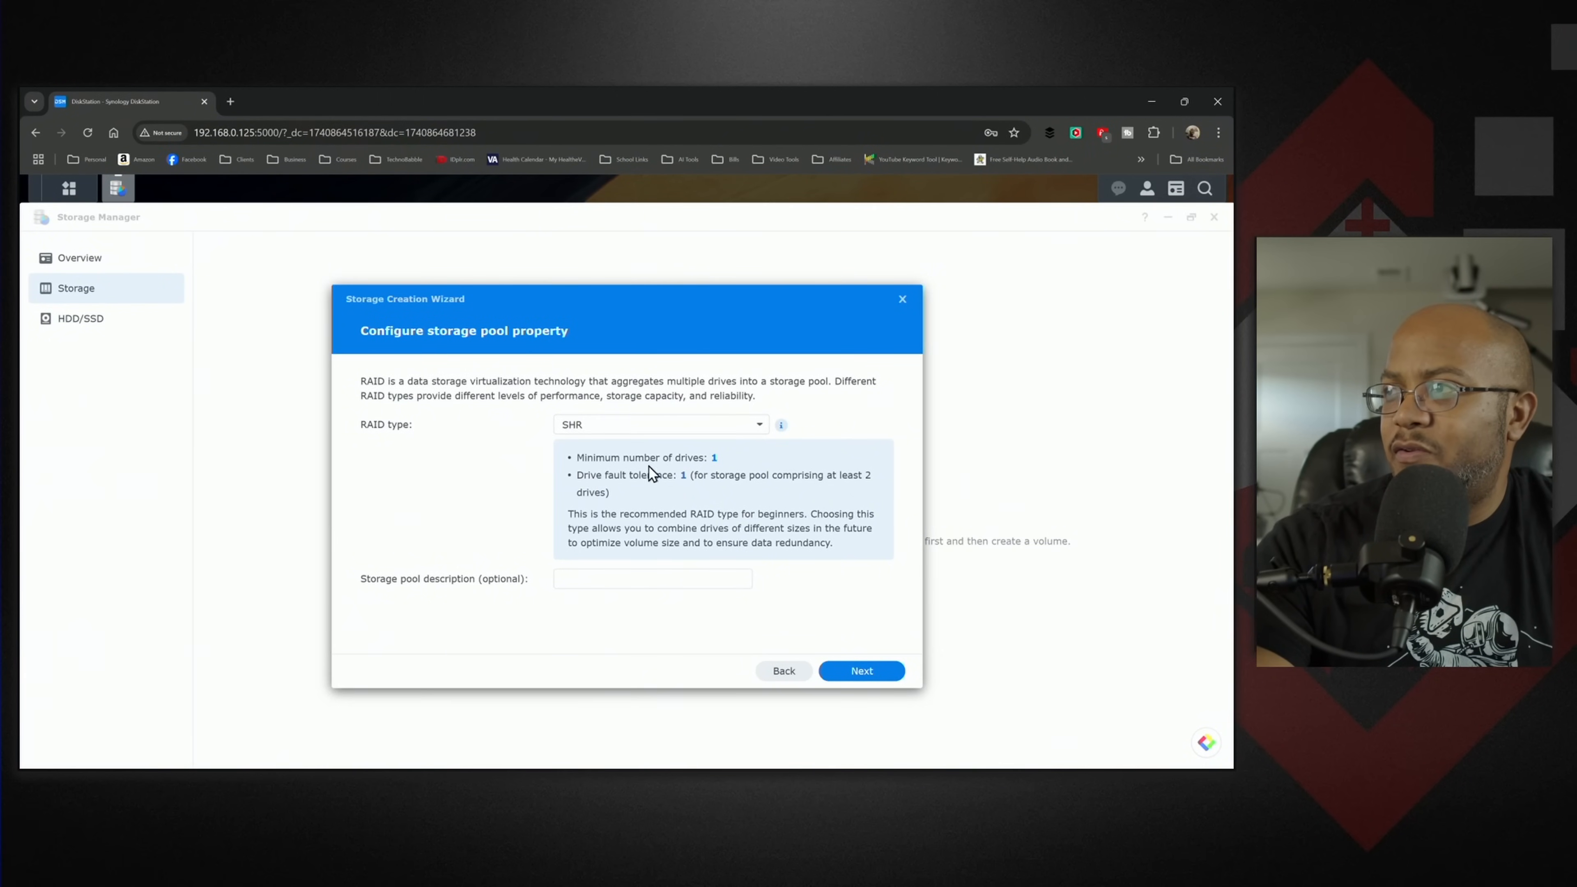
- Compare the minimum drive count and fault tolerance of the RAID 1, SHR, Basic and RAID 0 types for the storage pool
left_click(763, 425)
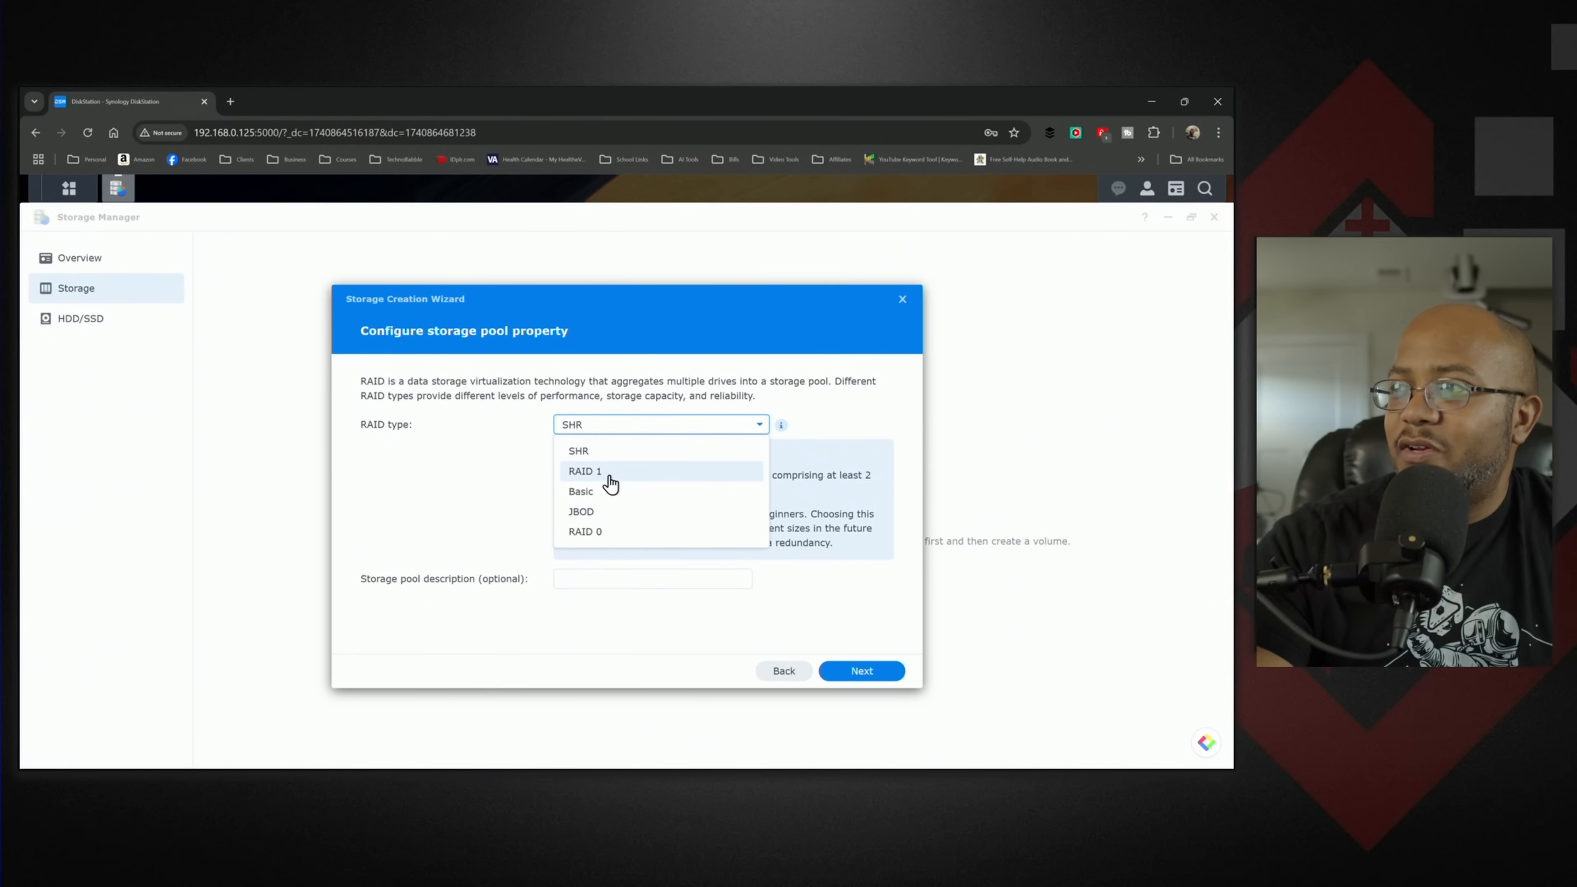
left_click(835, 497)
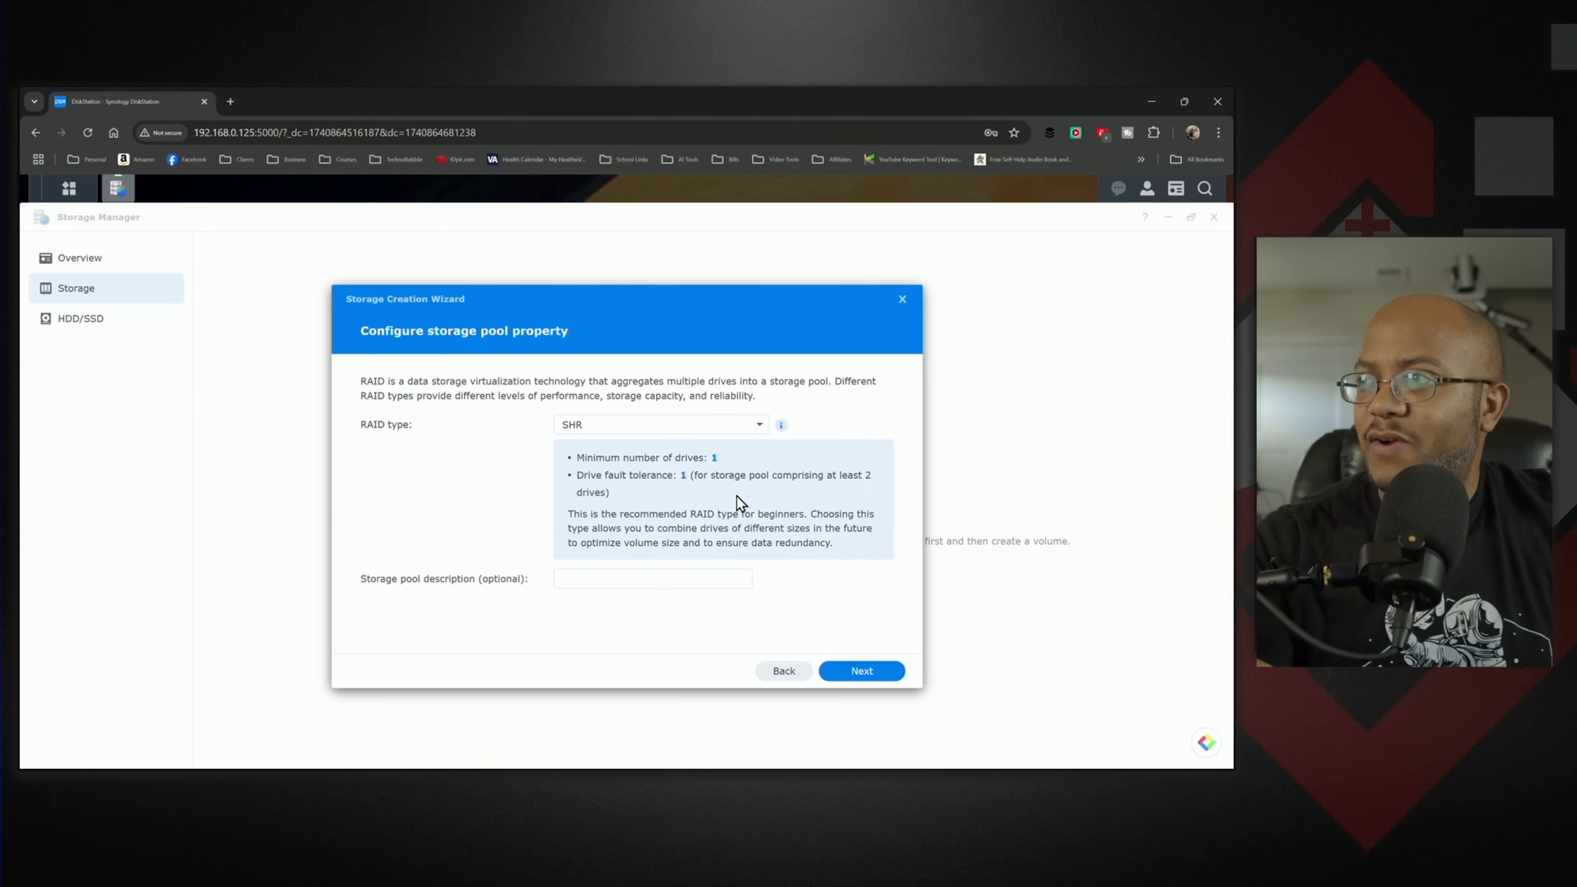
left_click(722, 428)
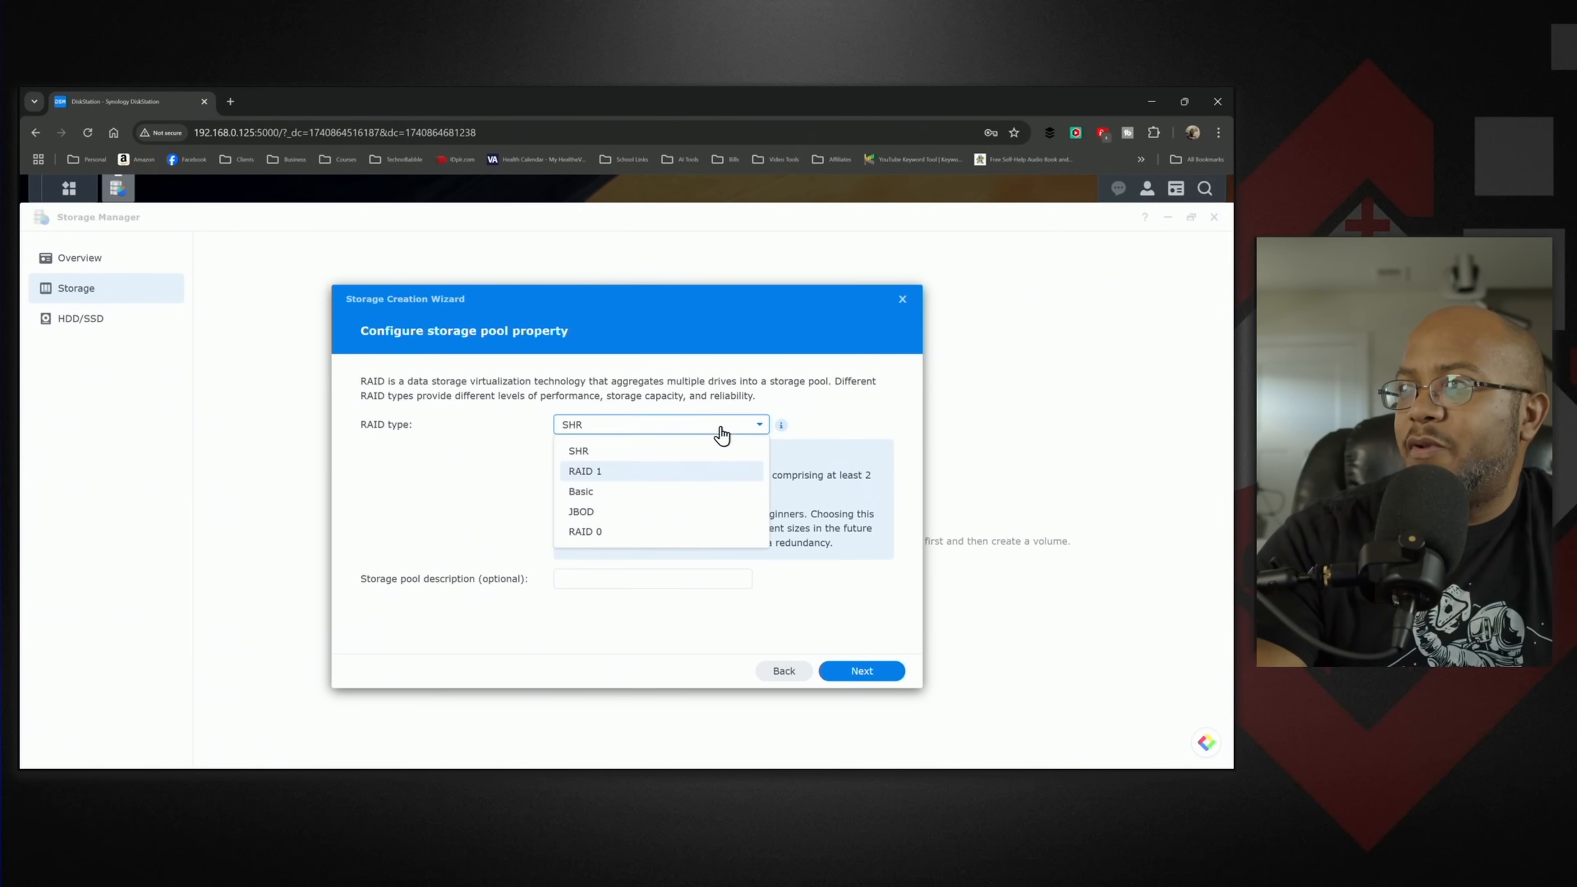
left_click(649, 471)
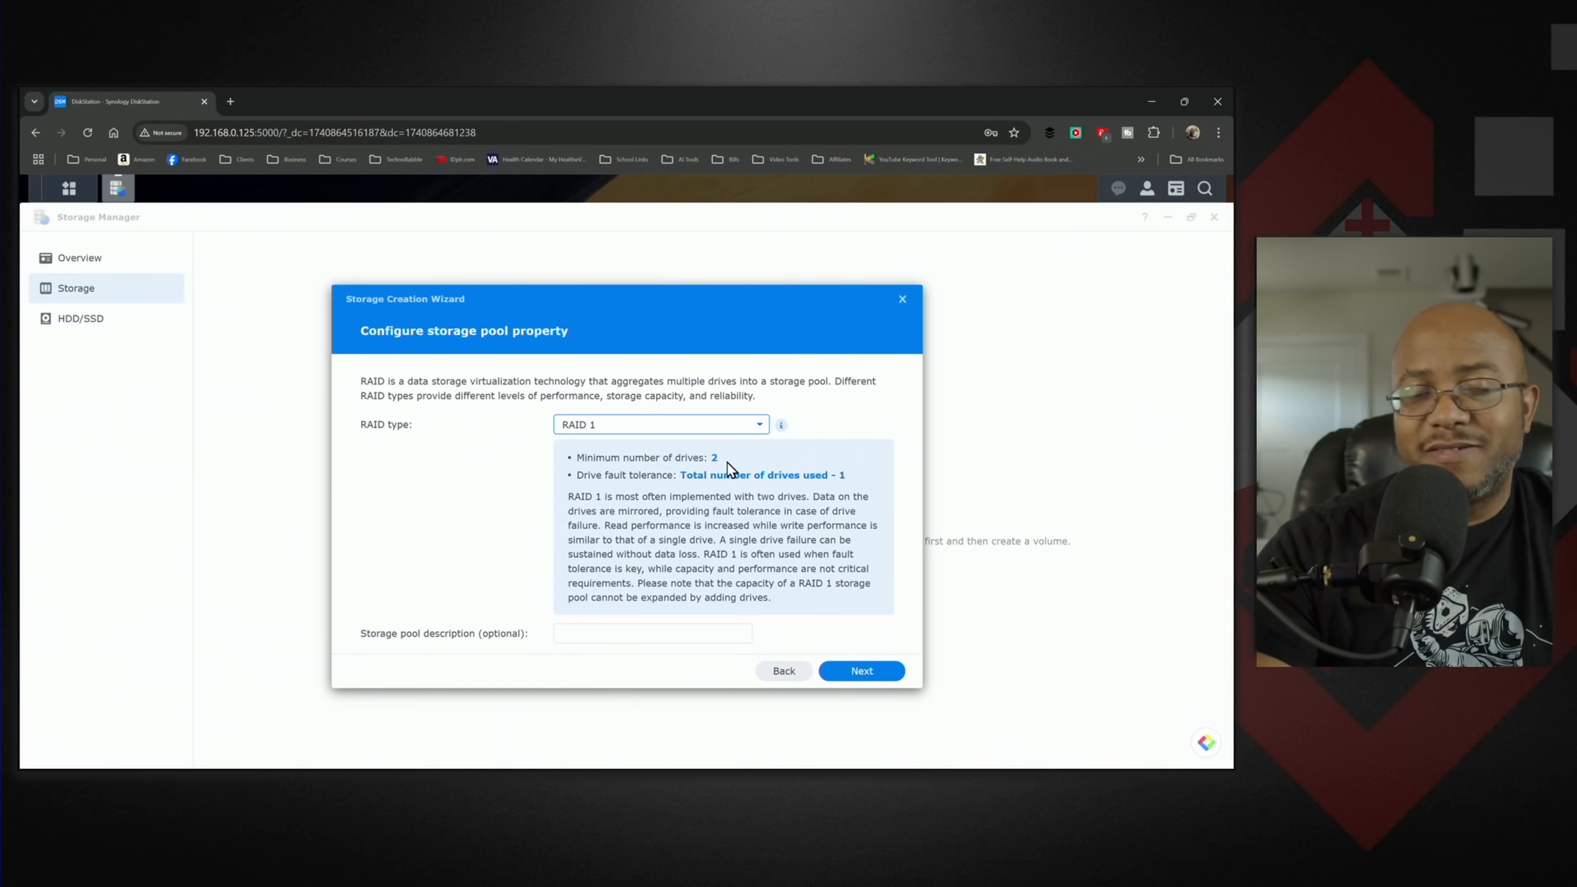
left_click(726, 428)
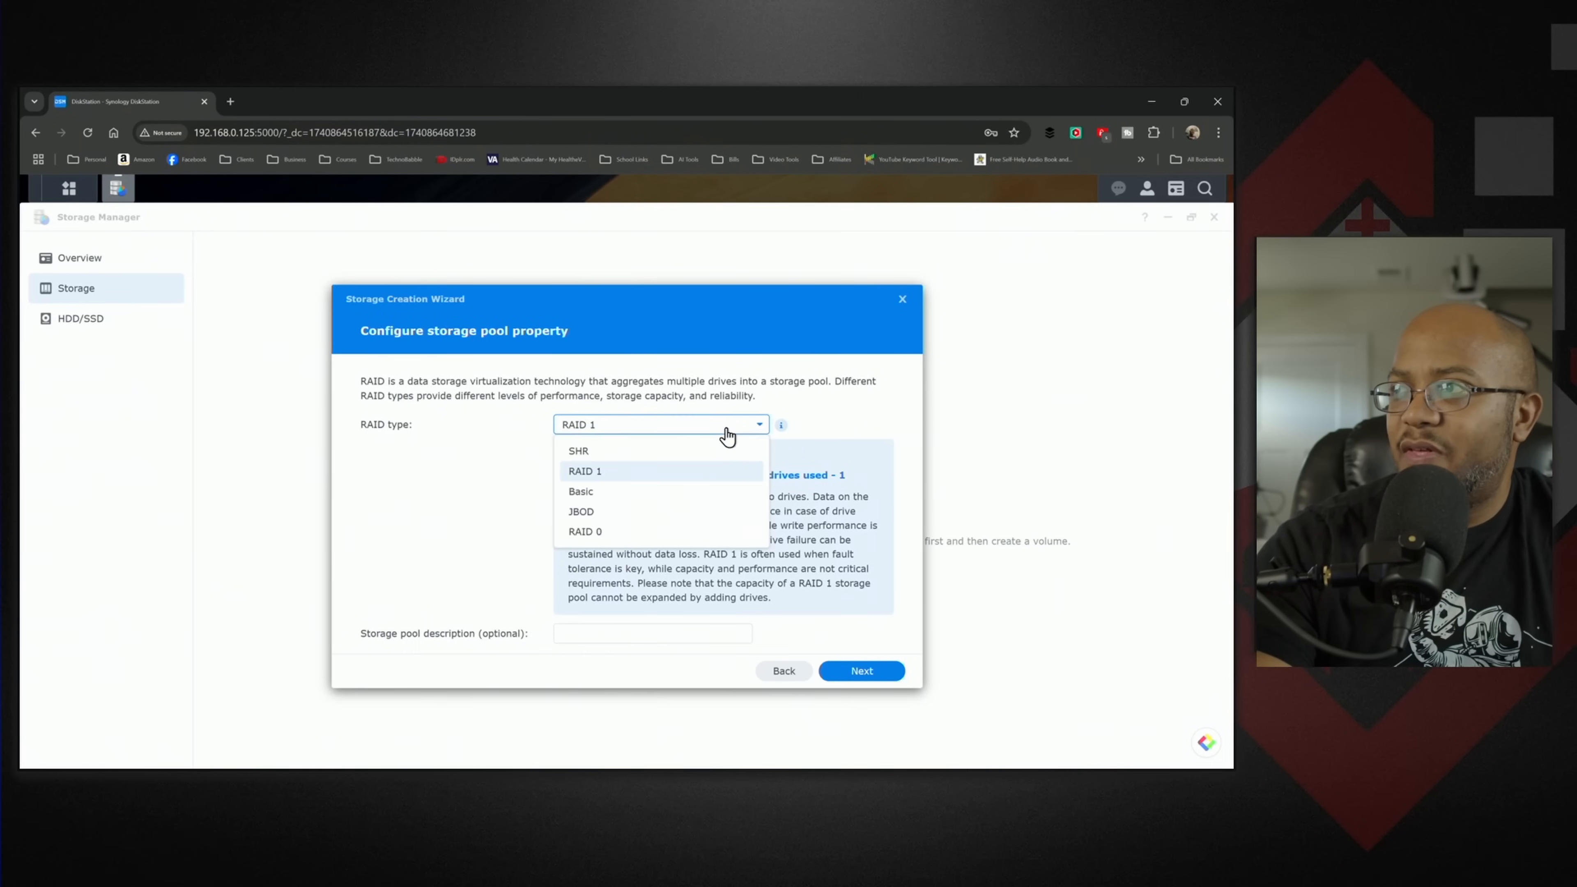
left_click(657, 462)
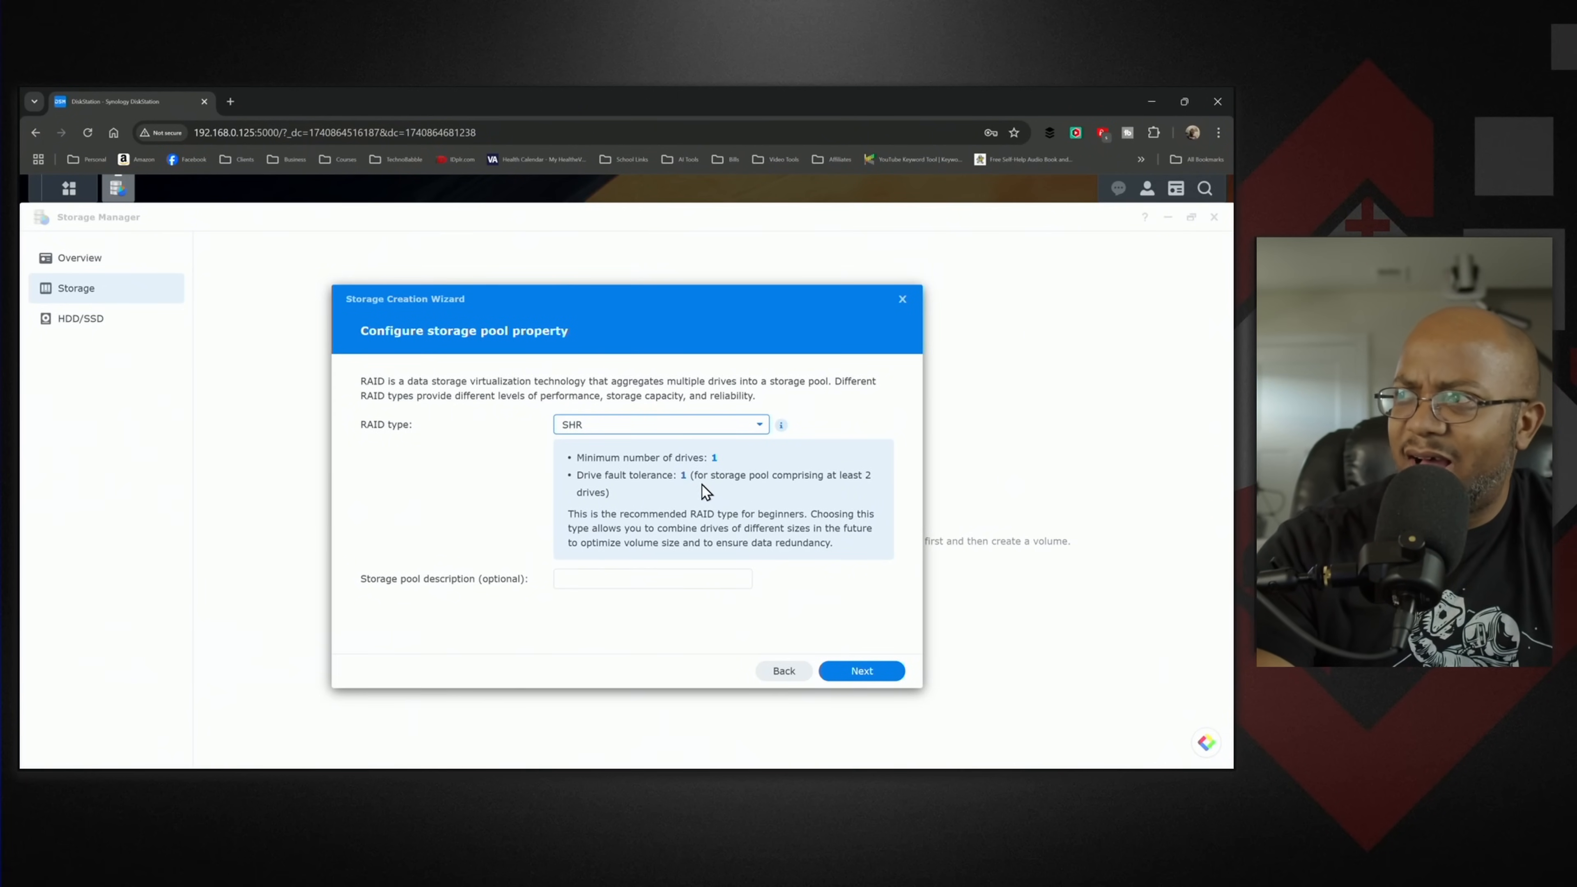
left_click(689, 425)
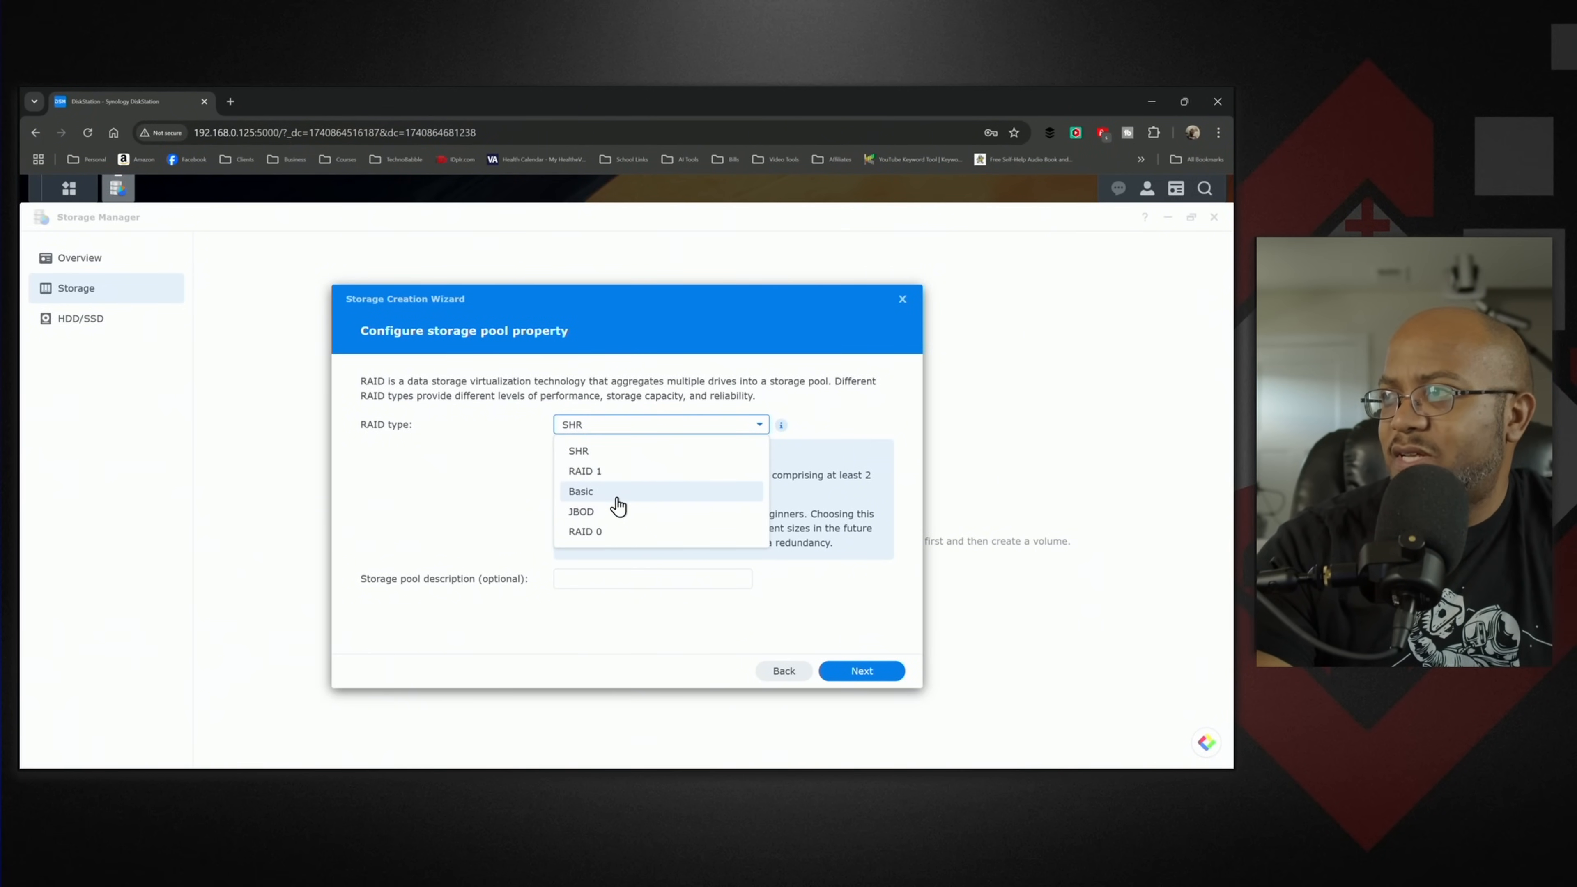
left_click(602, 492)
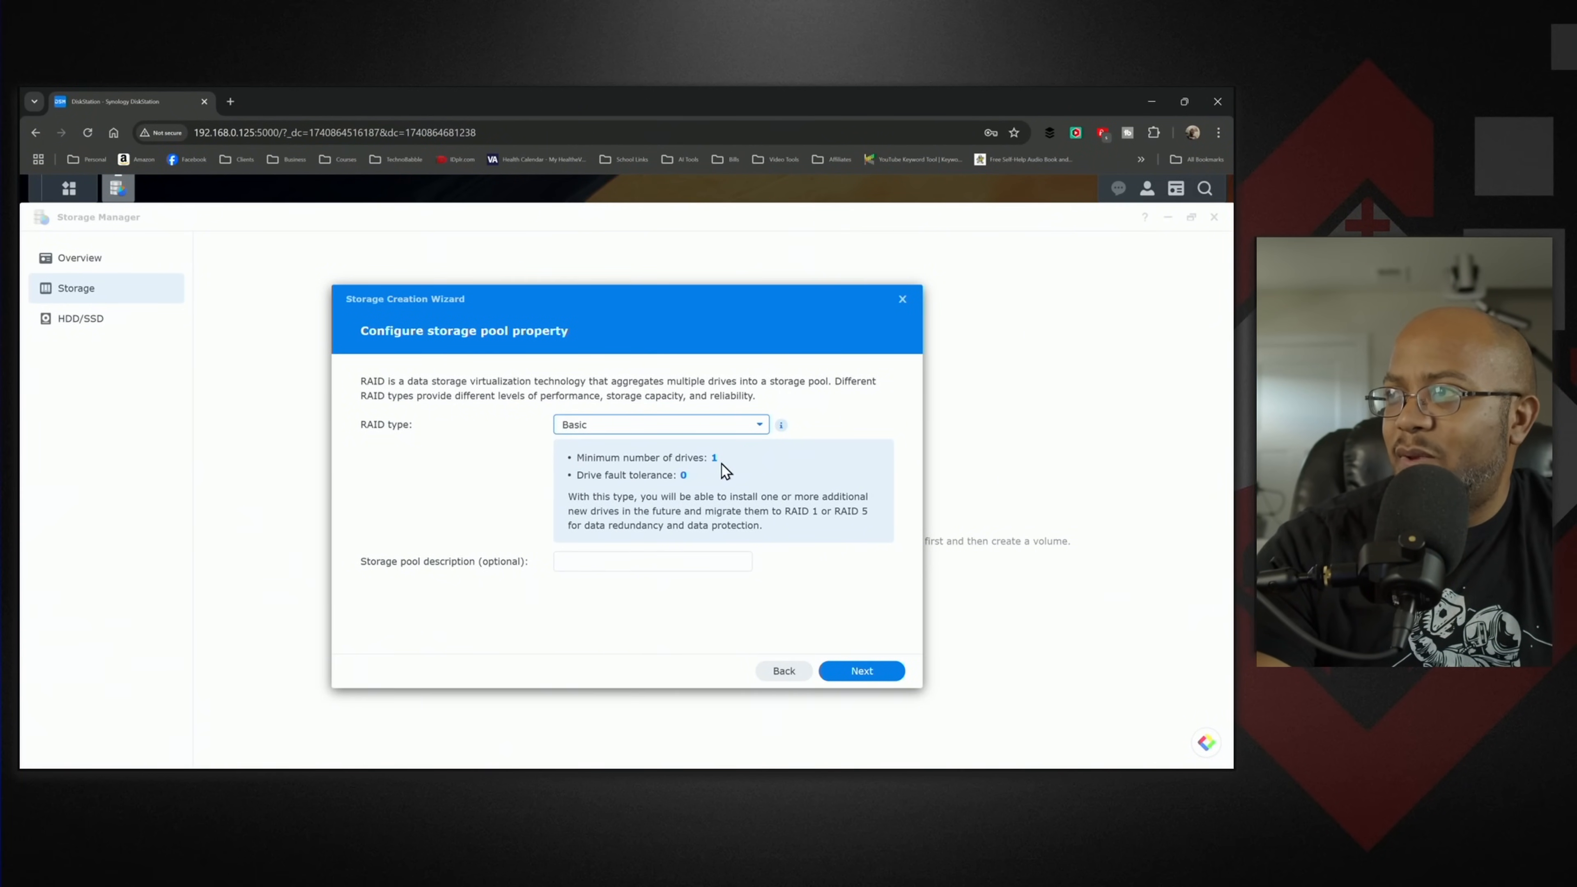
left_click(672, 429)
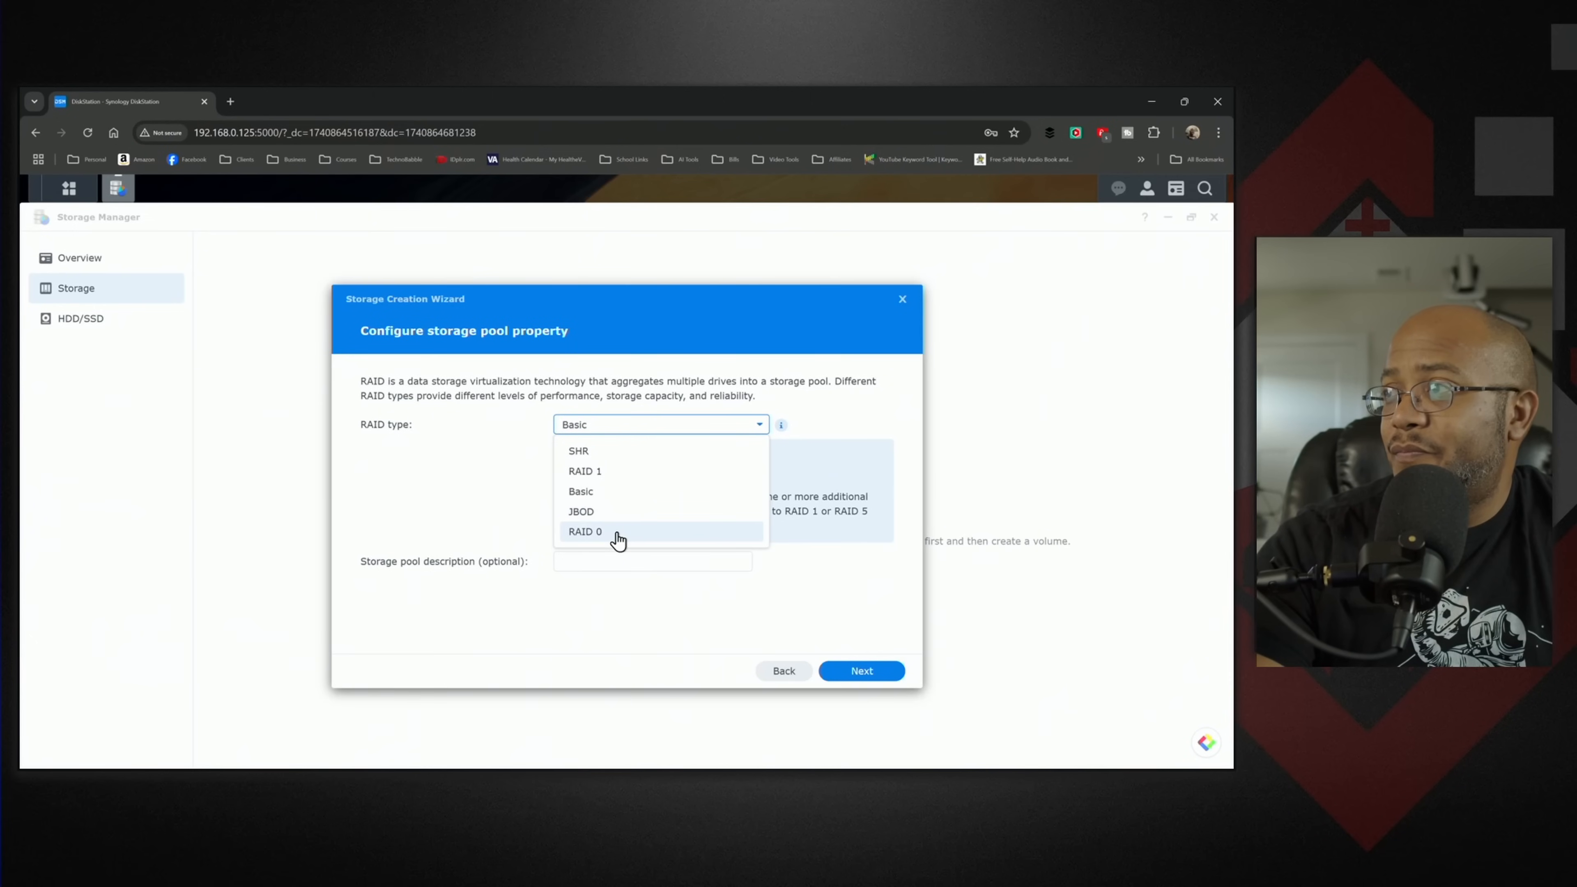
left_click(687, 535)
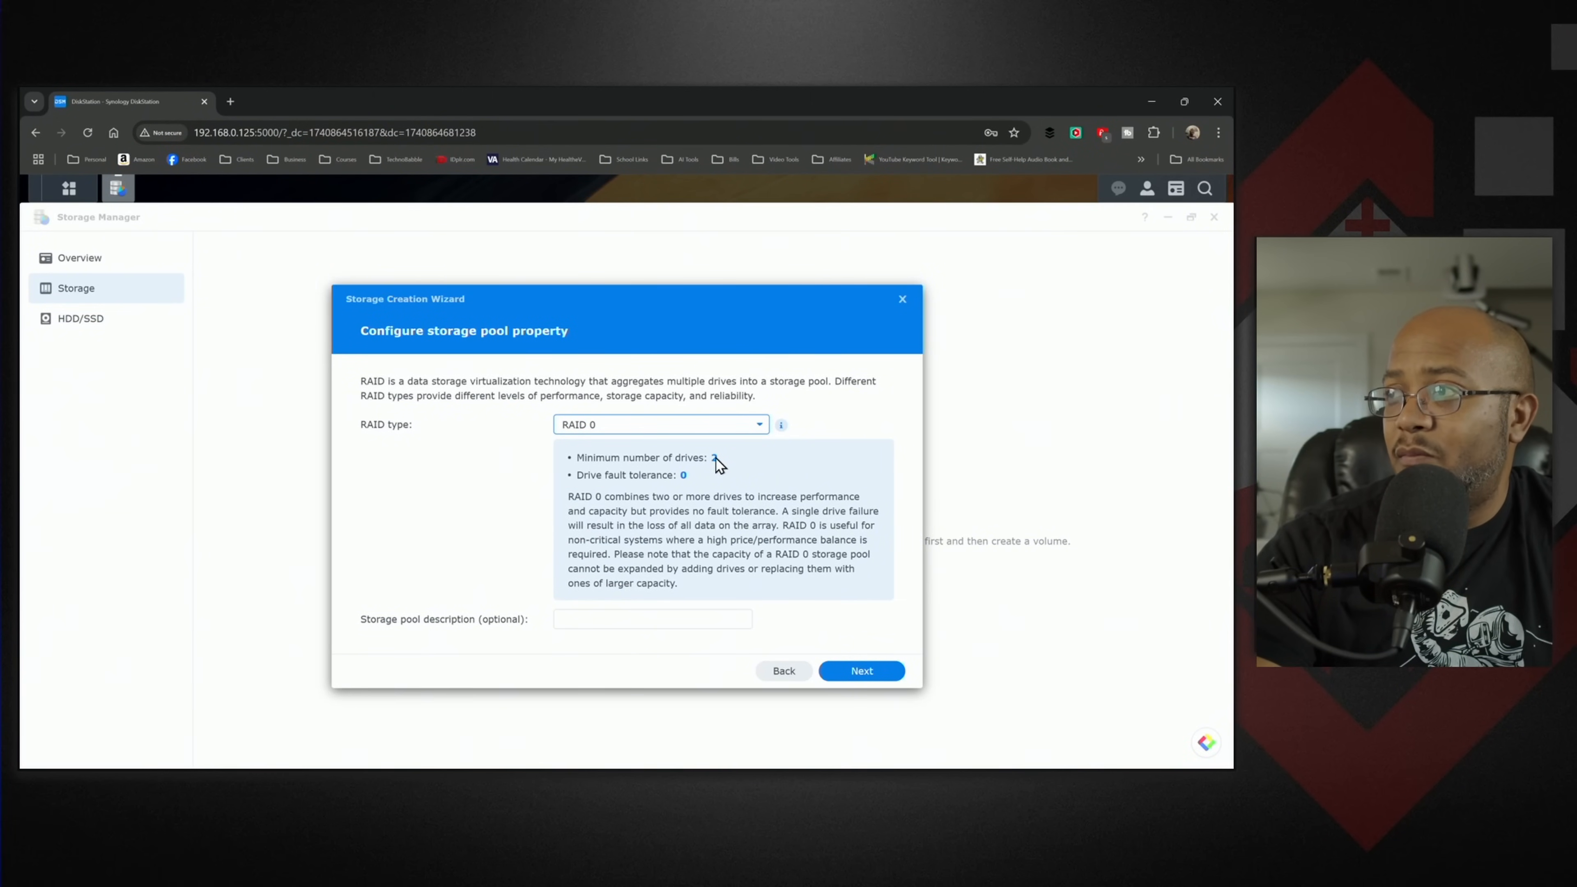
- Set the storage pool's RAID type to SHR, leave its description empty and proceed to drive selection
left_click(705, 428)
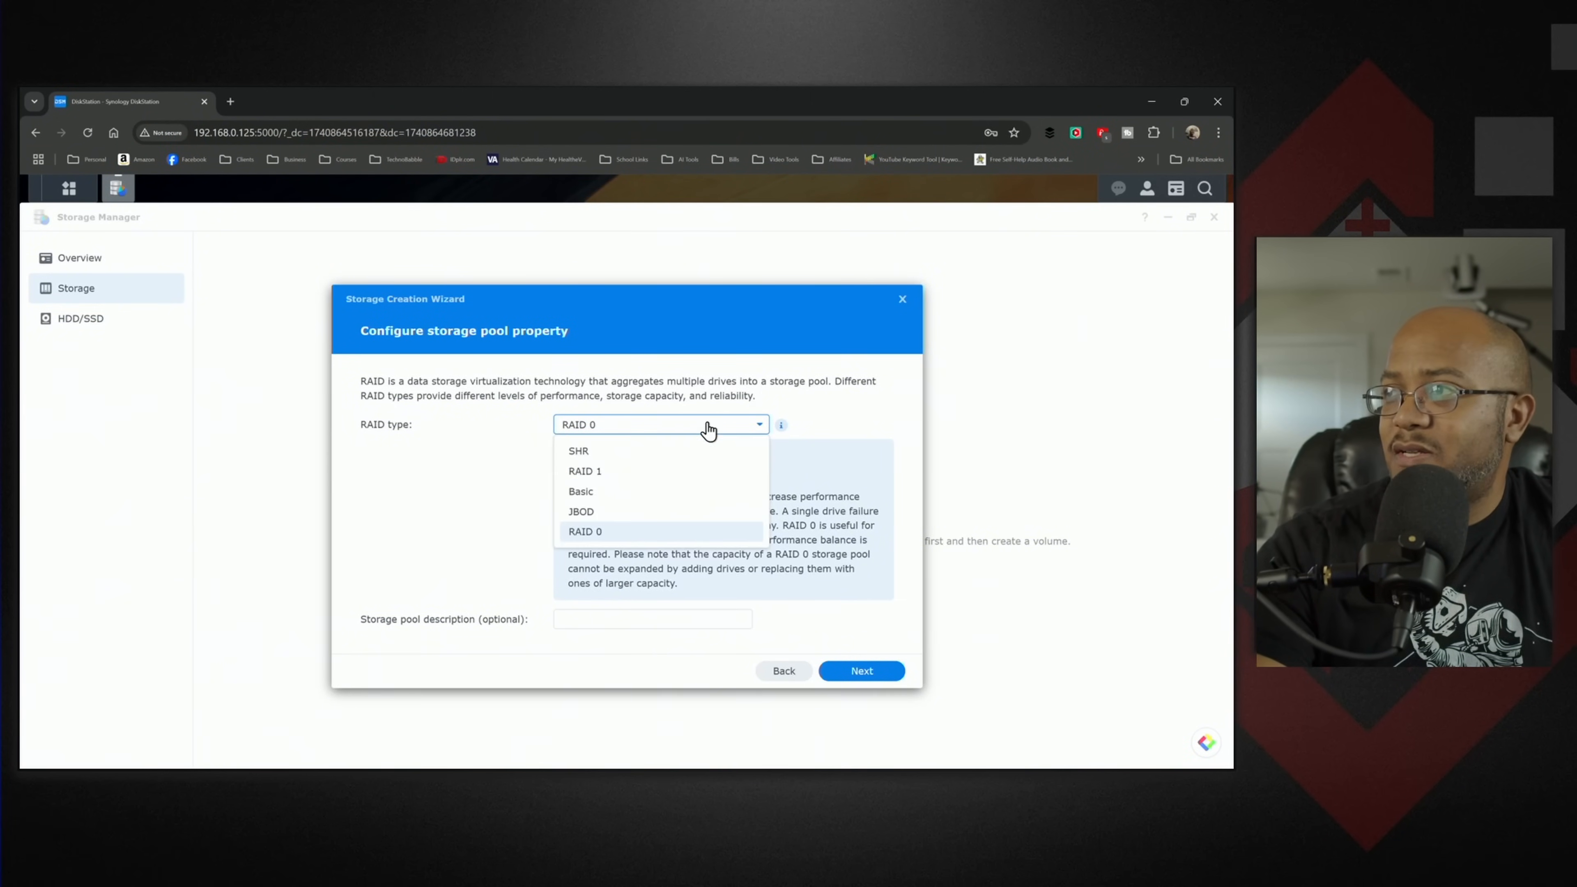
left_click(628, 460)
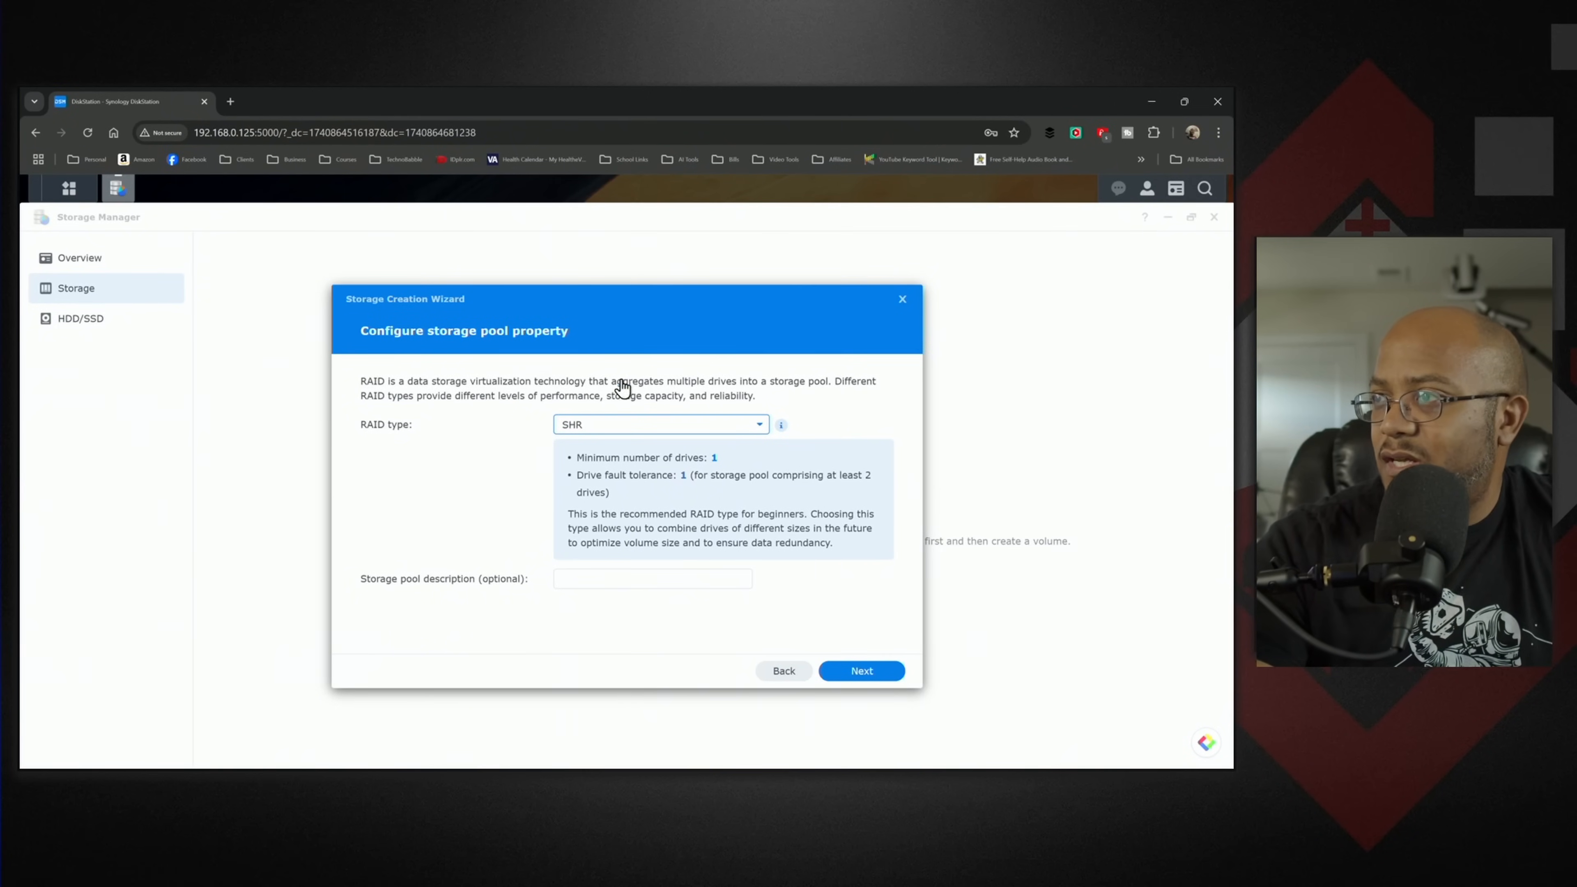
left_click(863, 679)
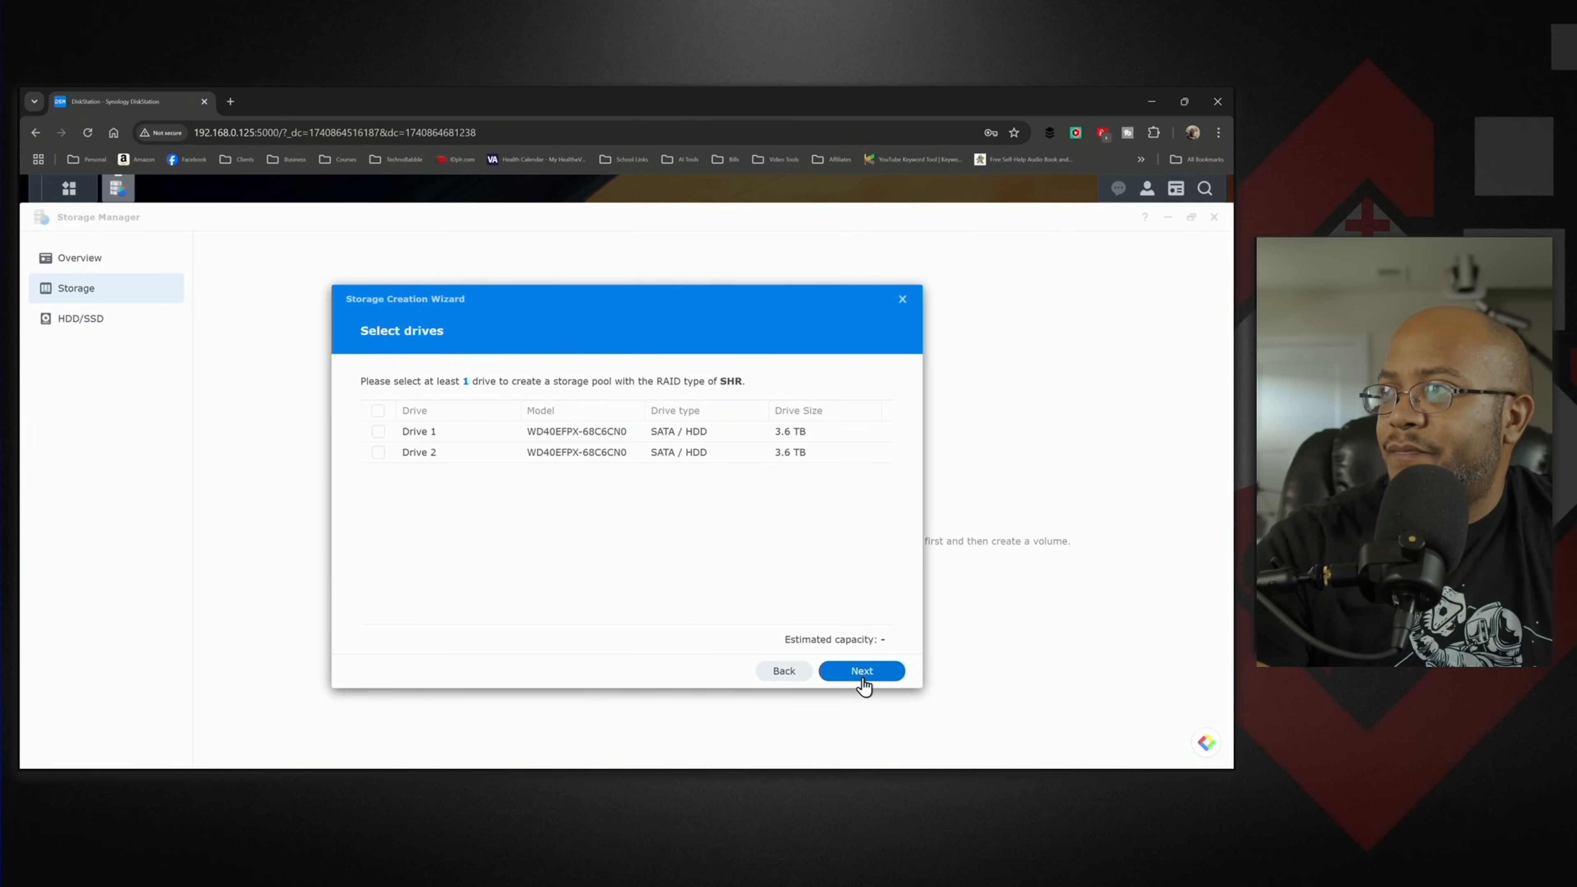
- Select Drive 1 and Drive 2 for the storage pool, accept the compatibility notice and skip the drive check
left_click(378, 411)
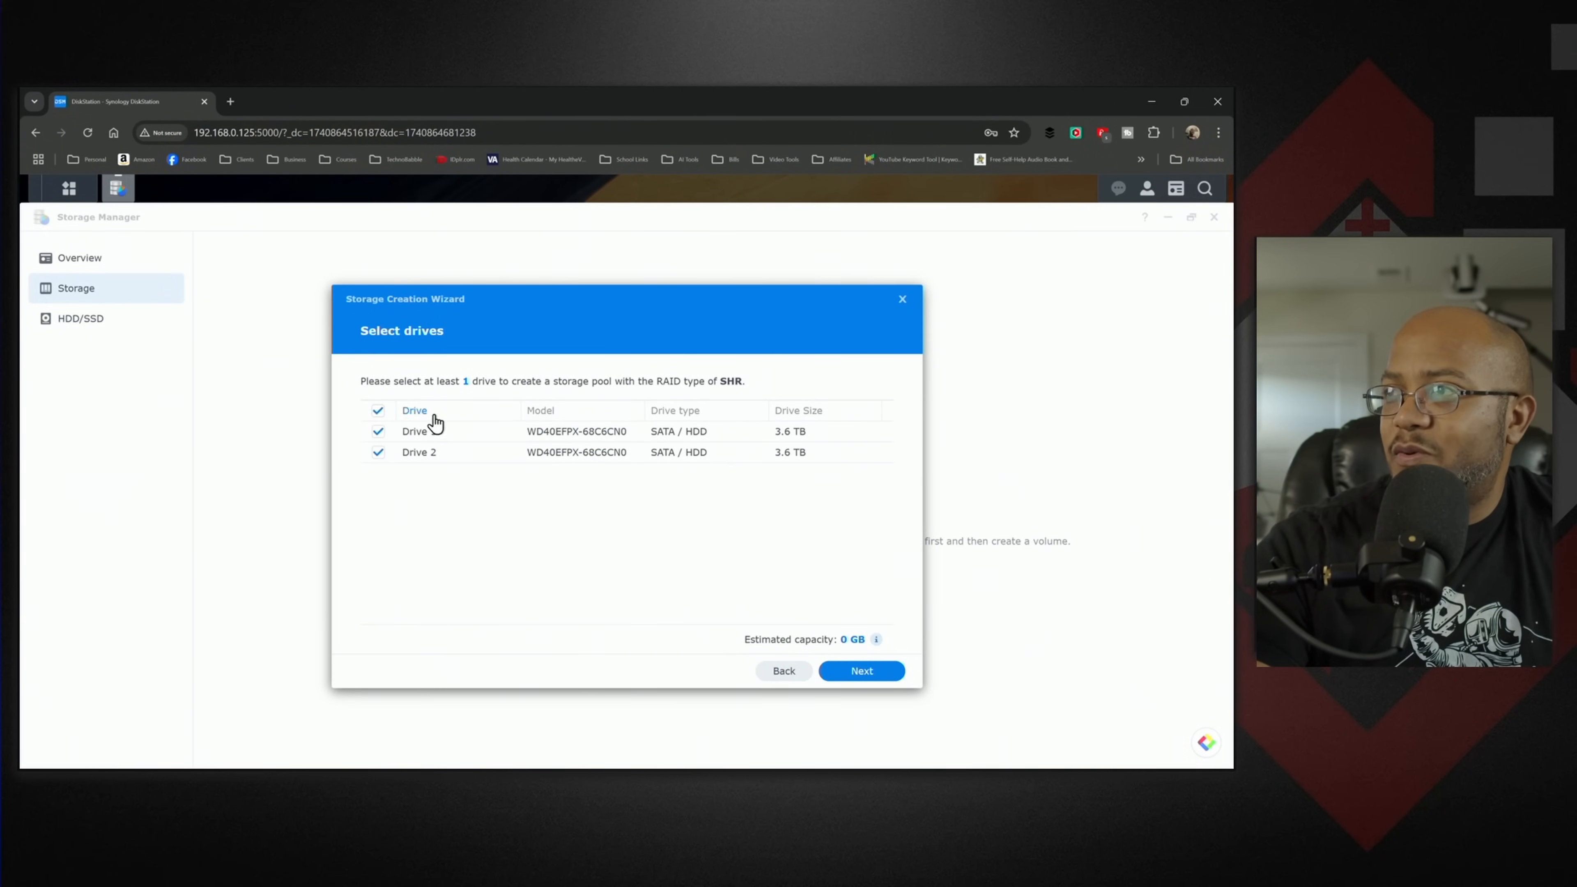
left_click(863, 672)
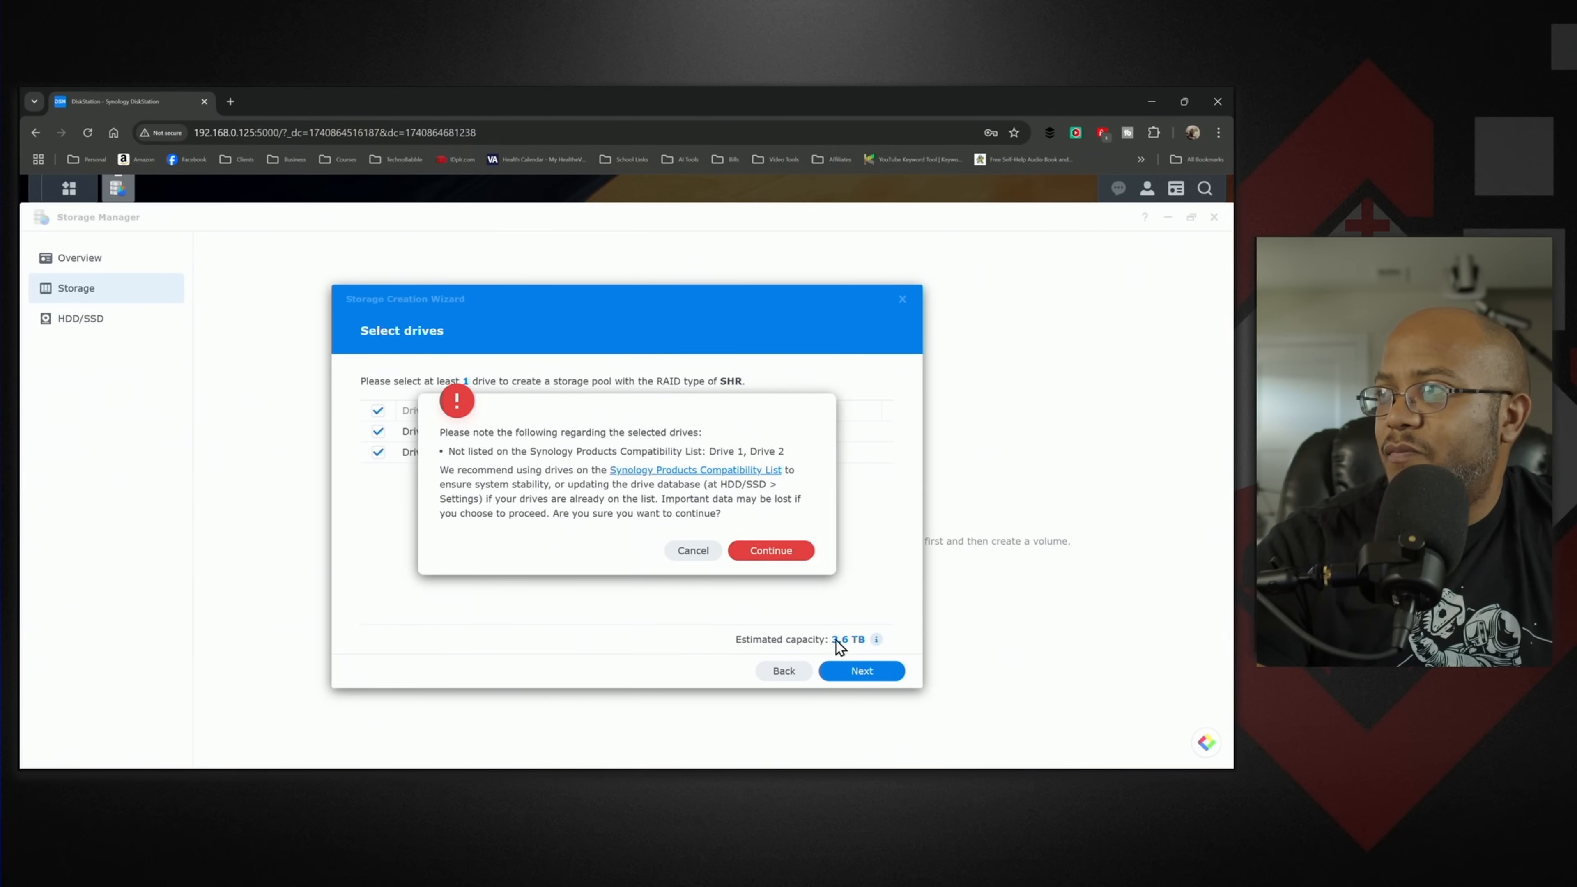
left_click(773, 553)
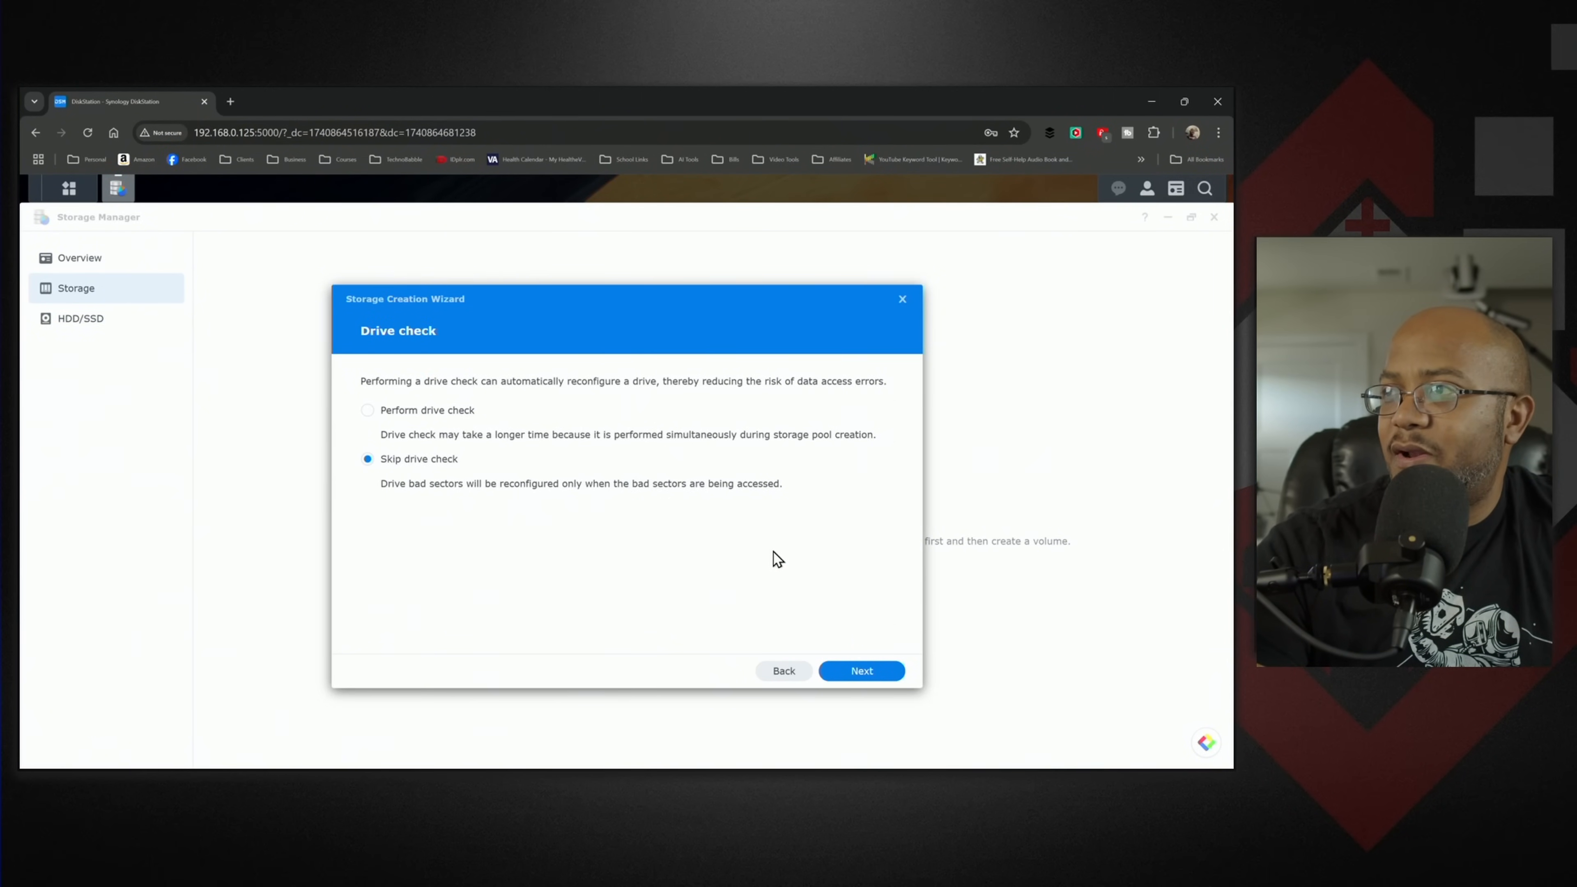
left_click(860, 671)
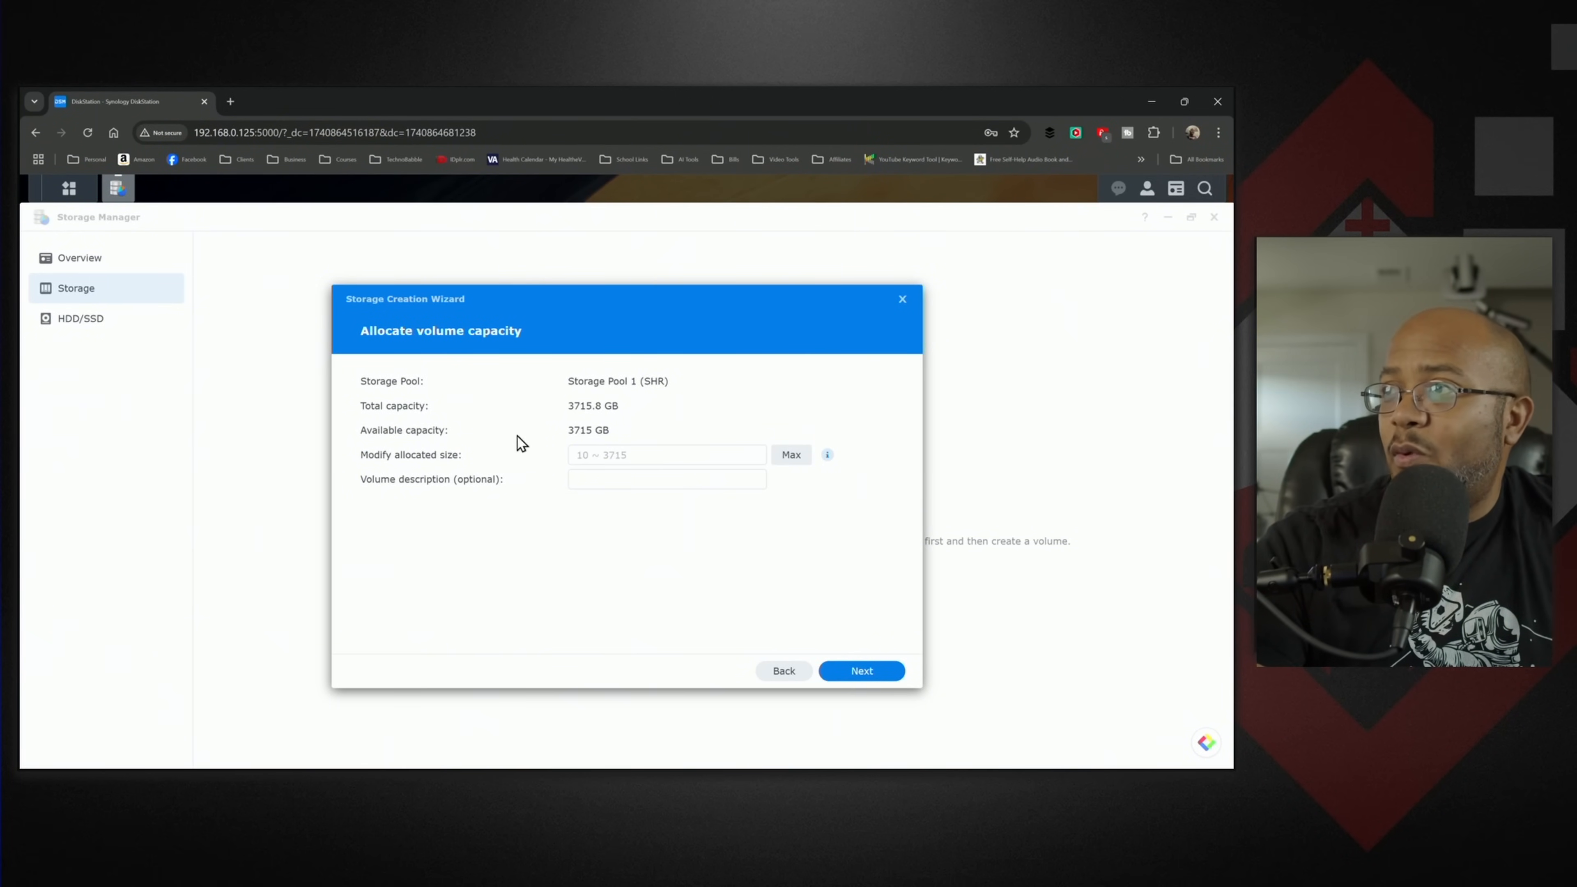
- Allocate the maximum 3715 GB to the volume and apply the storage settings, agreeing to erase the drives
left_click(789, 460)
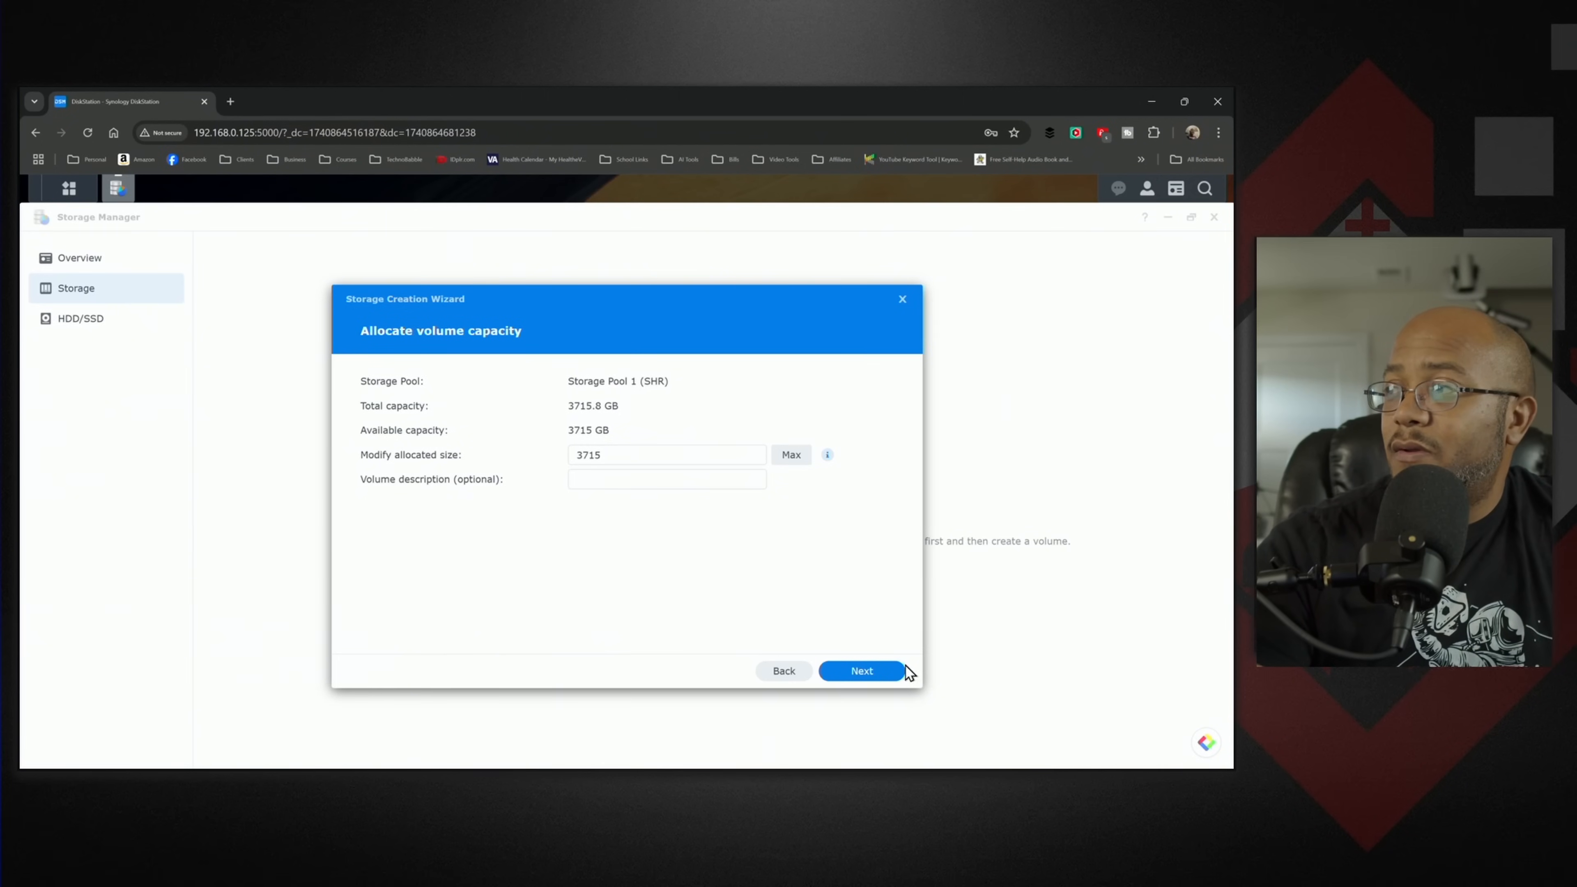
left_click(872, 682)
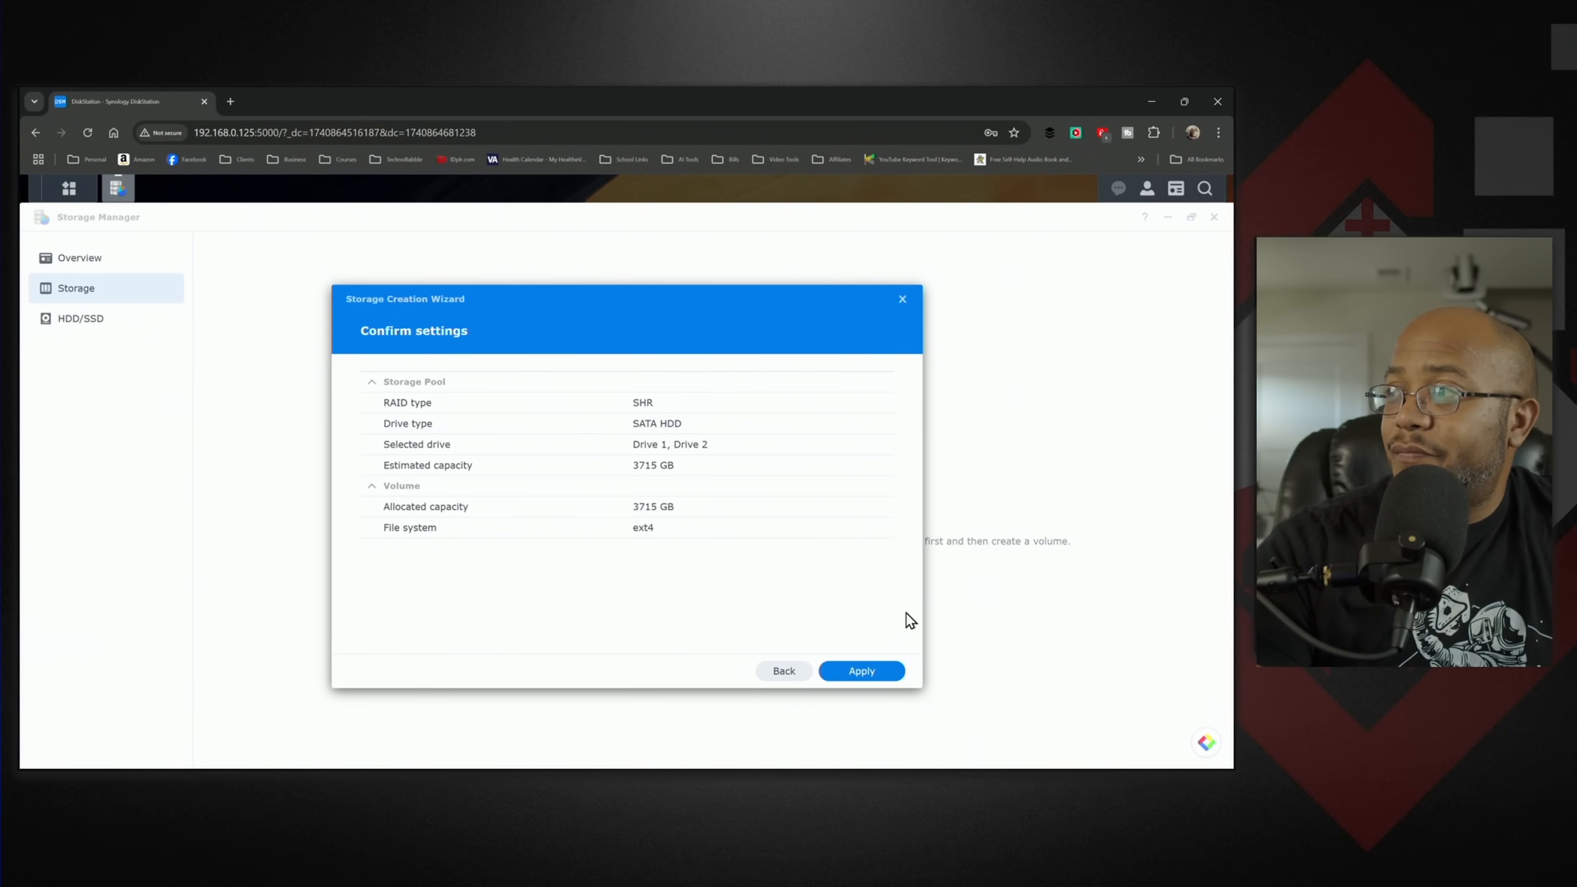
left_click(873, 677)
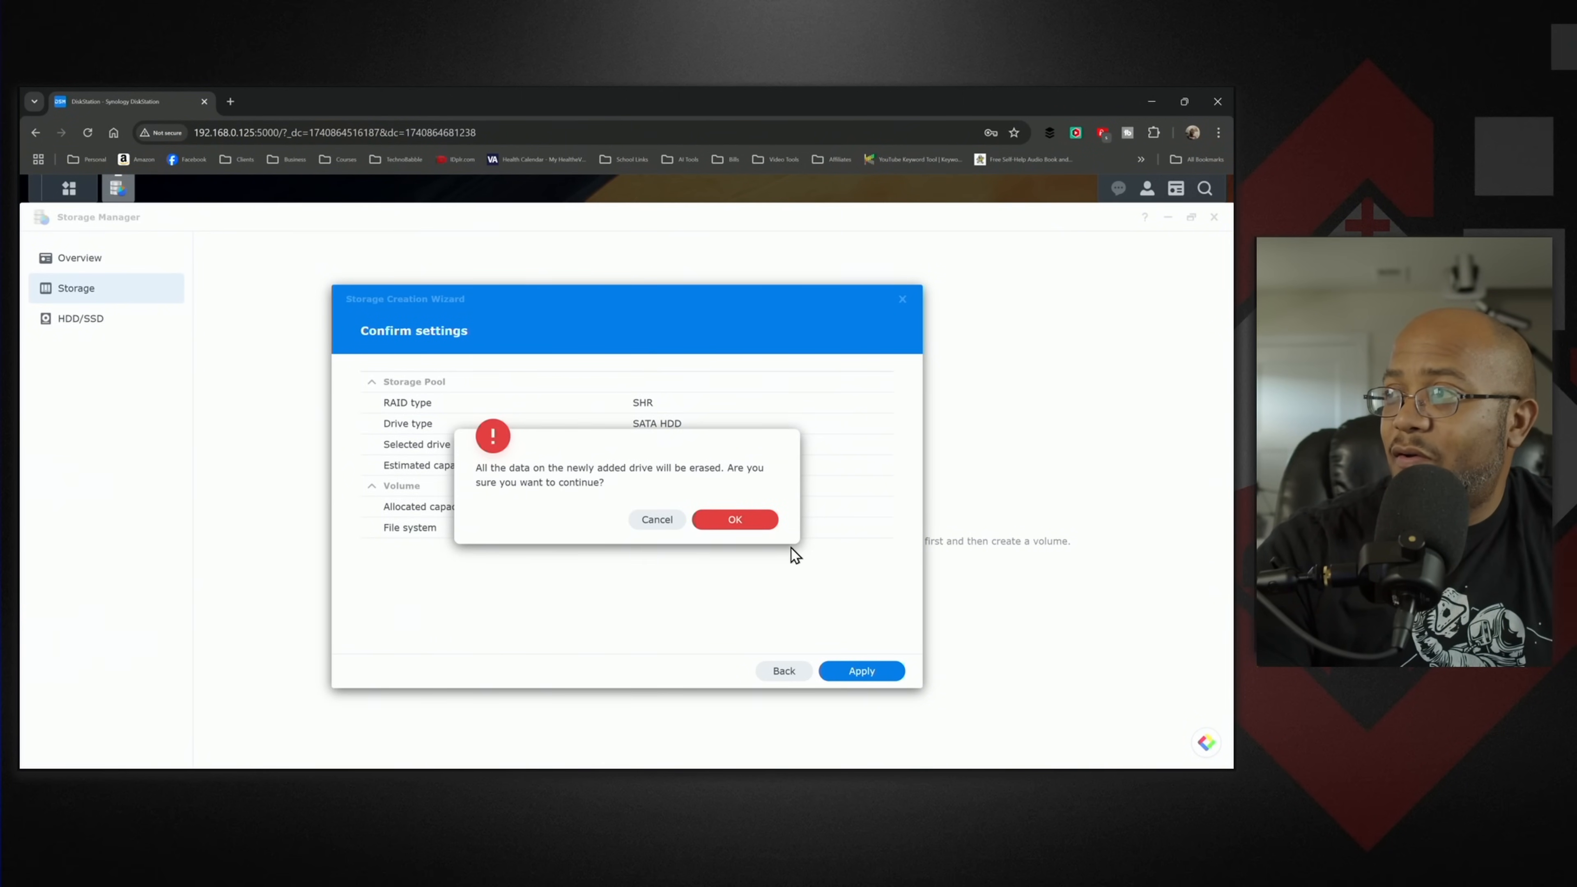
left_click(750, 522)
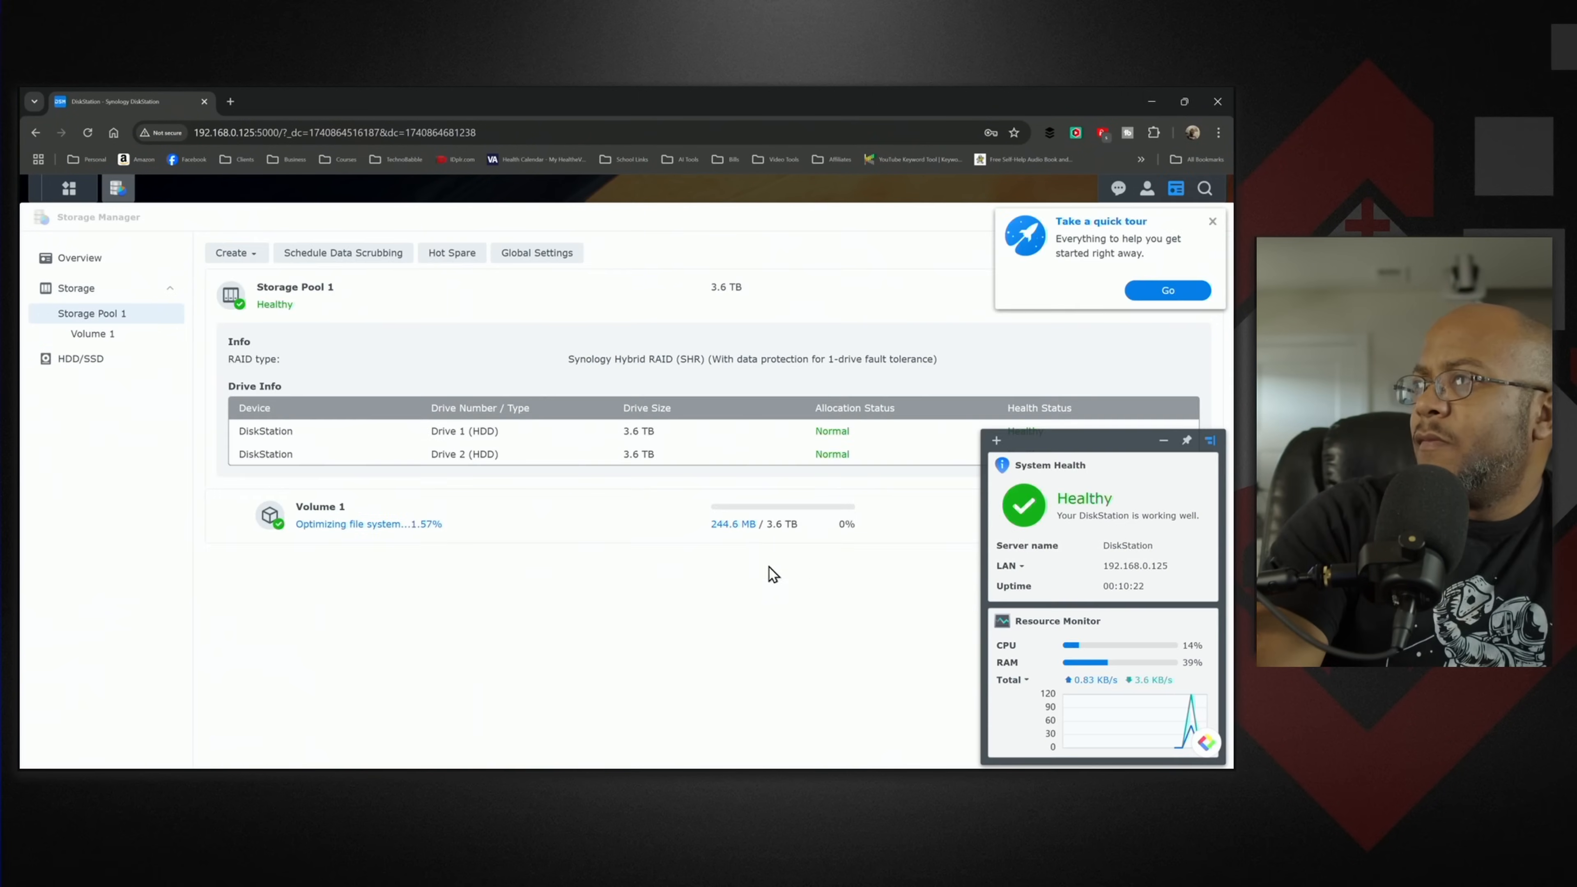
- Dismiss the quick tour offer, close Storage Manager and open the Shared Folder settings in Control Panel
left_click(1157, 294)
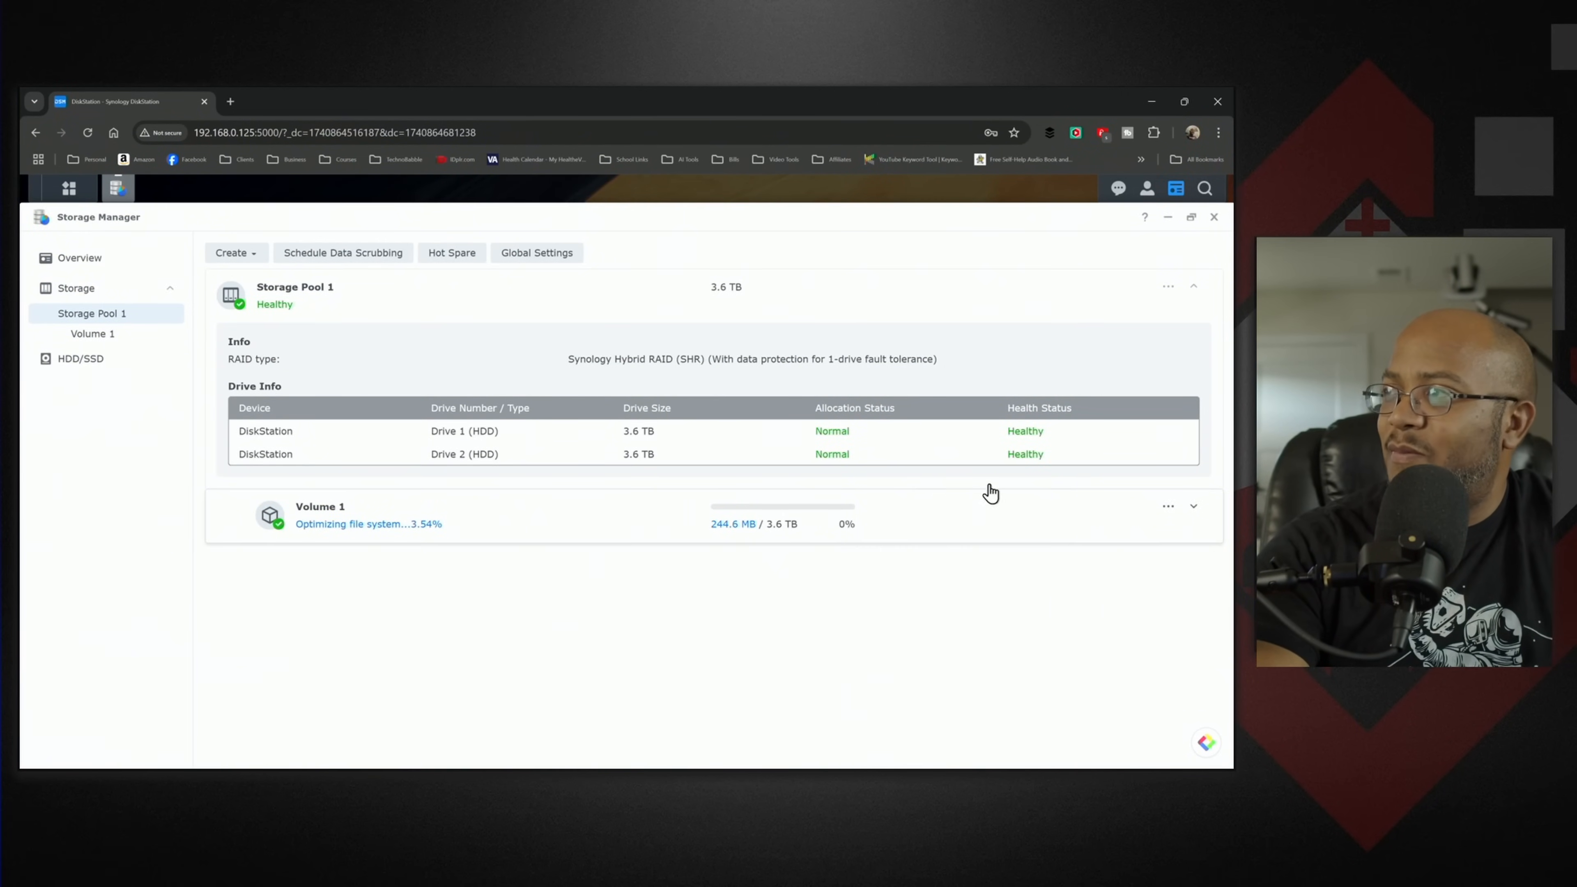
left_click(1214, 217)
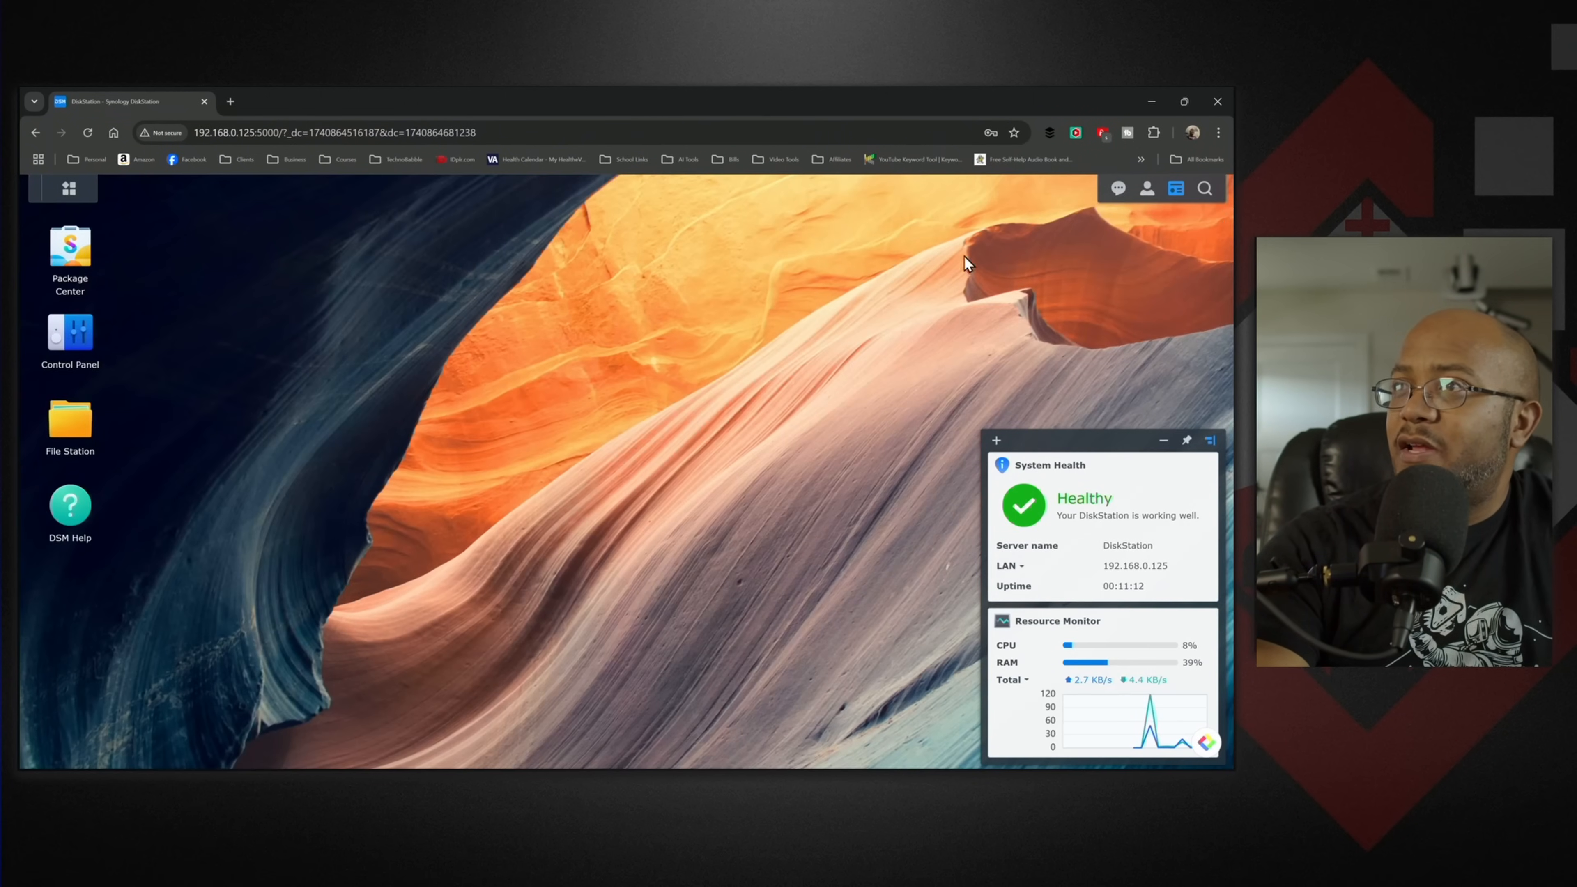
left_click(68, 334)
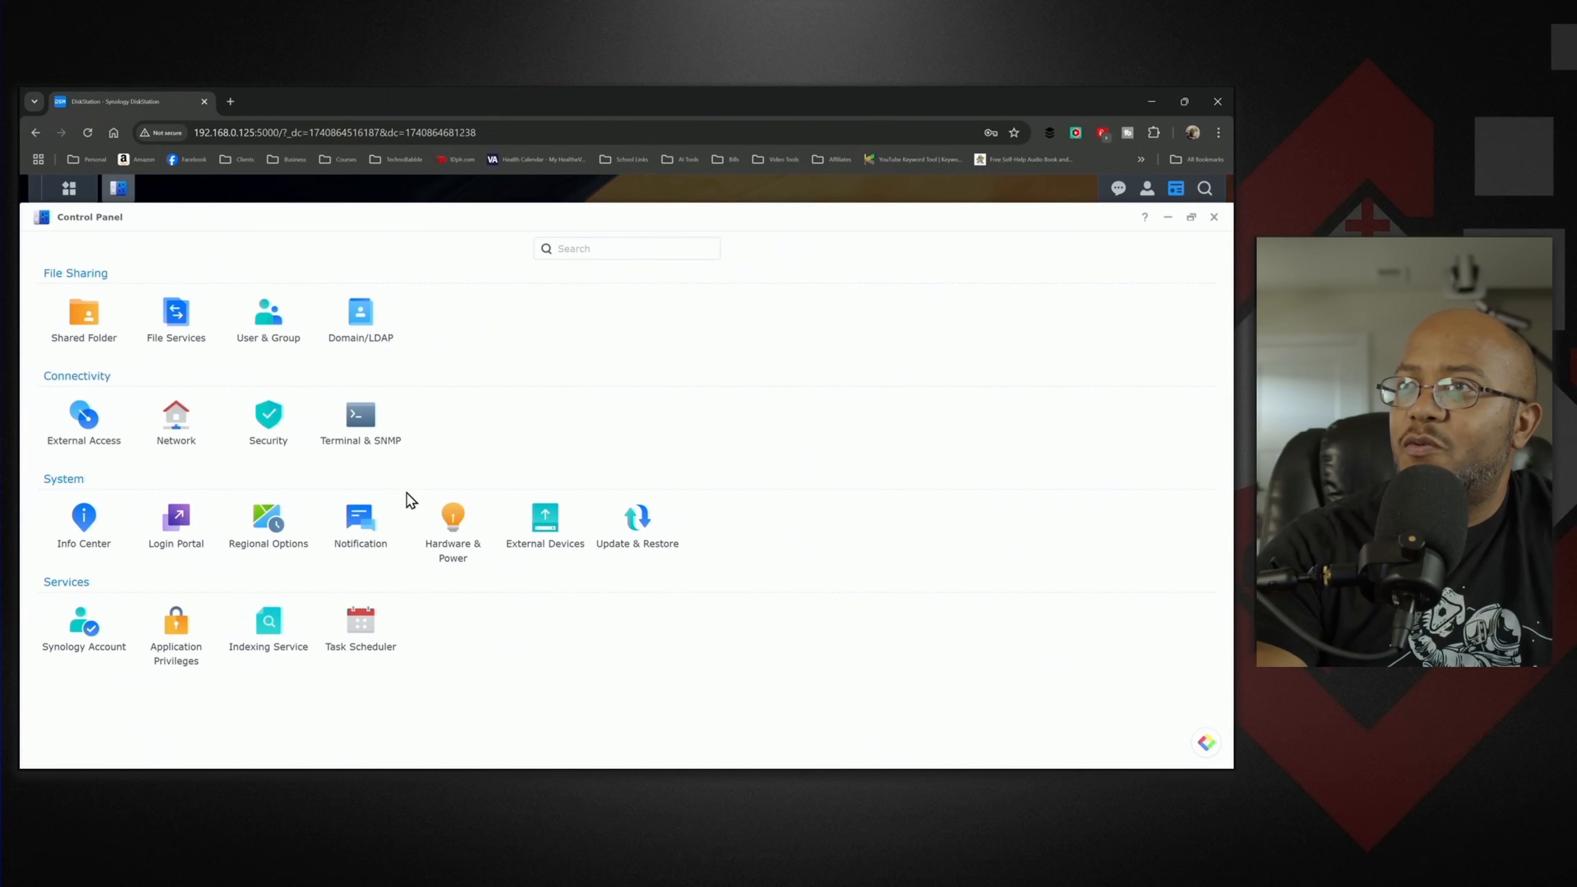
left_click(84, 315)
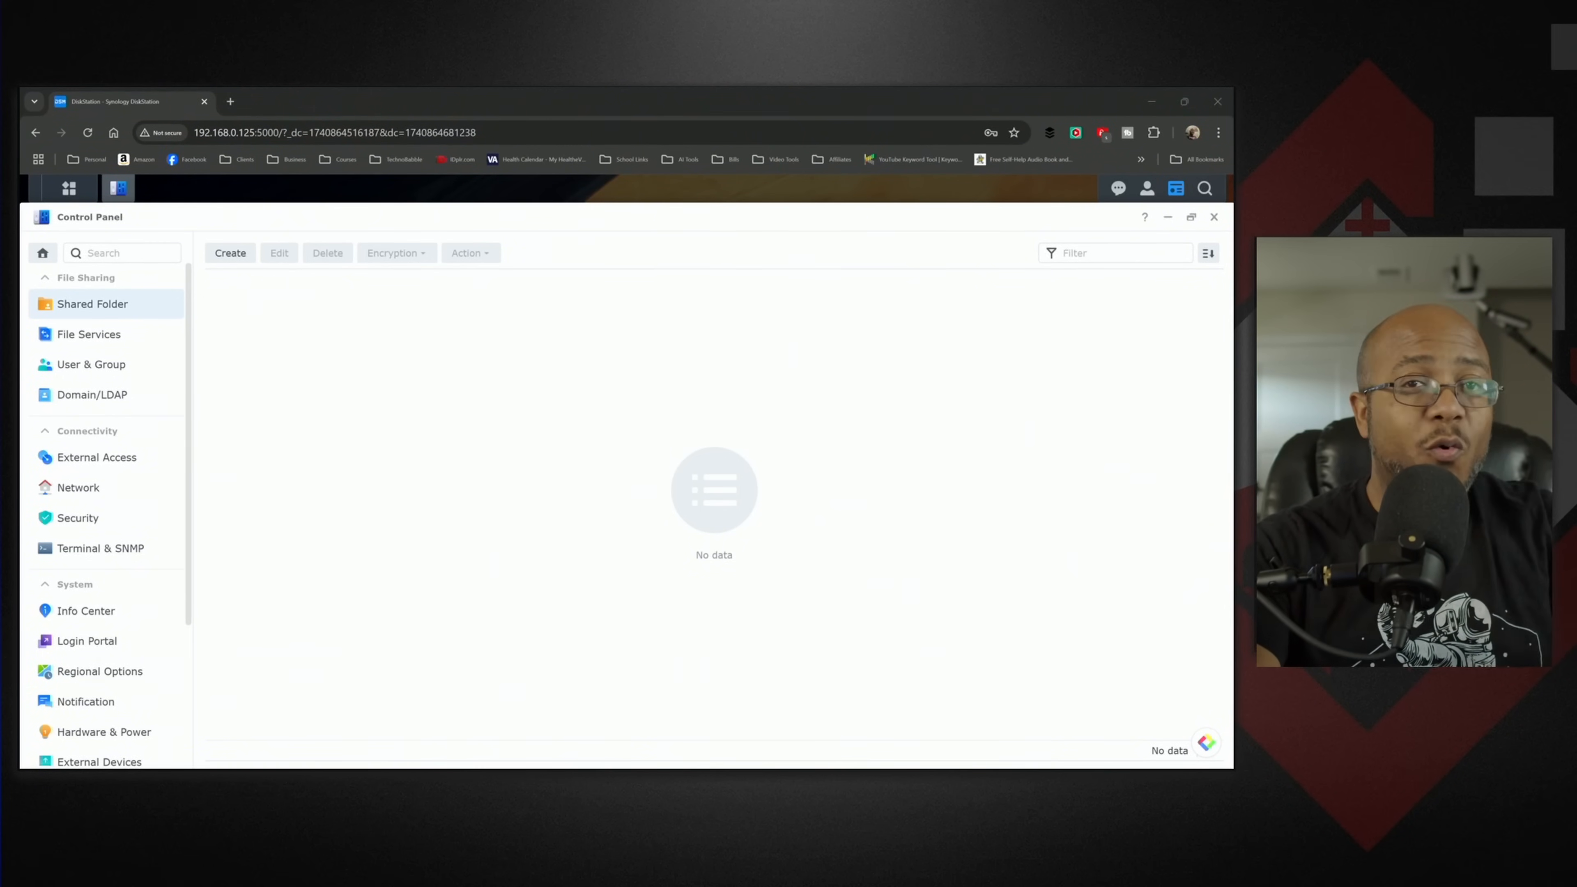
left_click(870, 97)
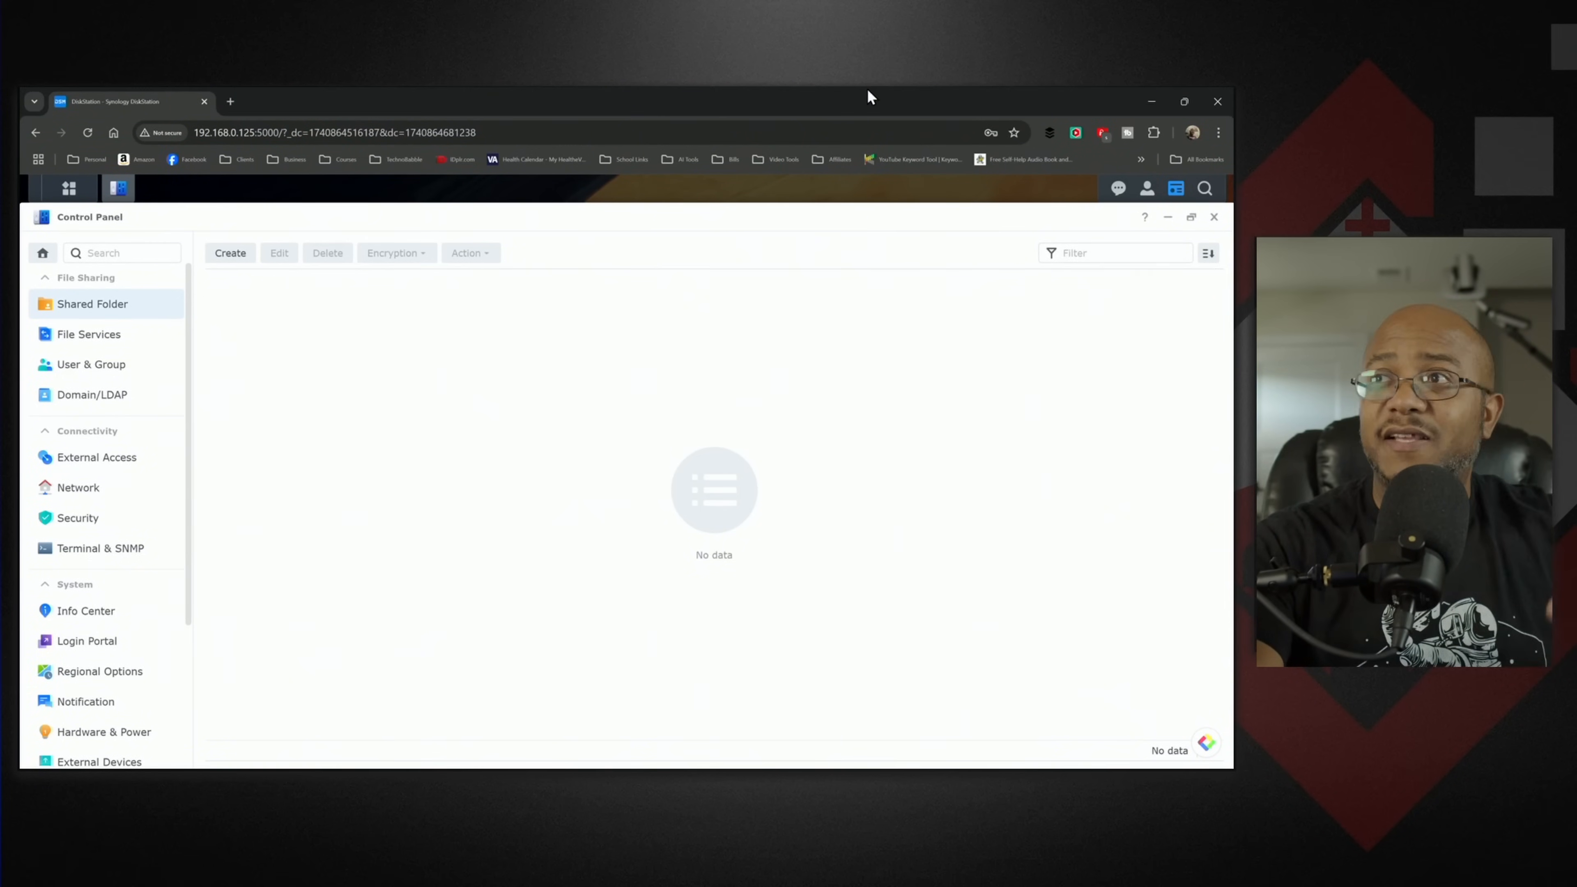
- Start creating a shared folder named "Media Dump" and keep Volume 1 as its location
left_click(227, 264)
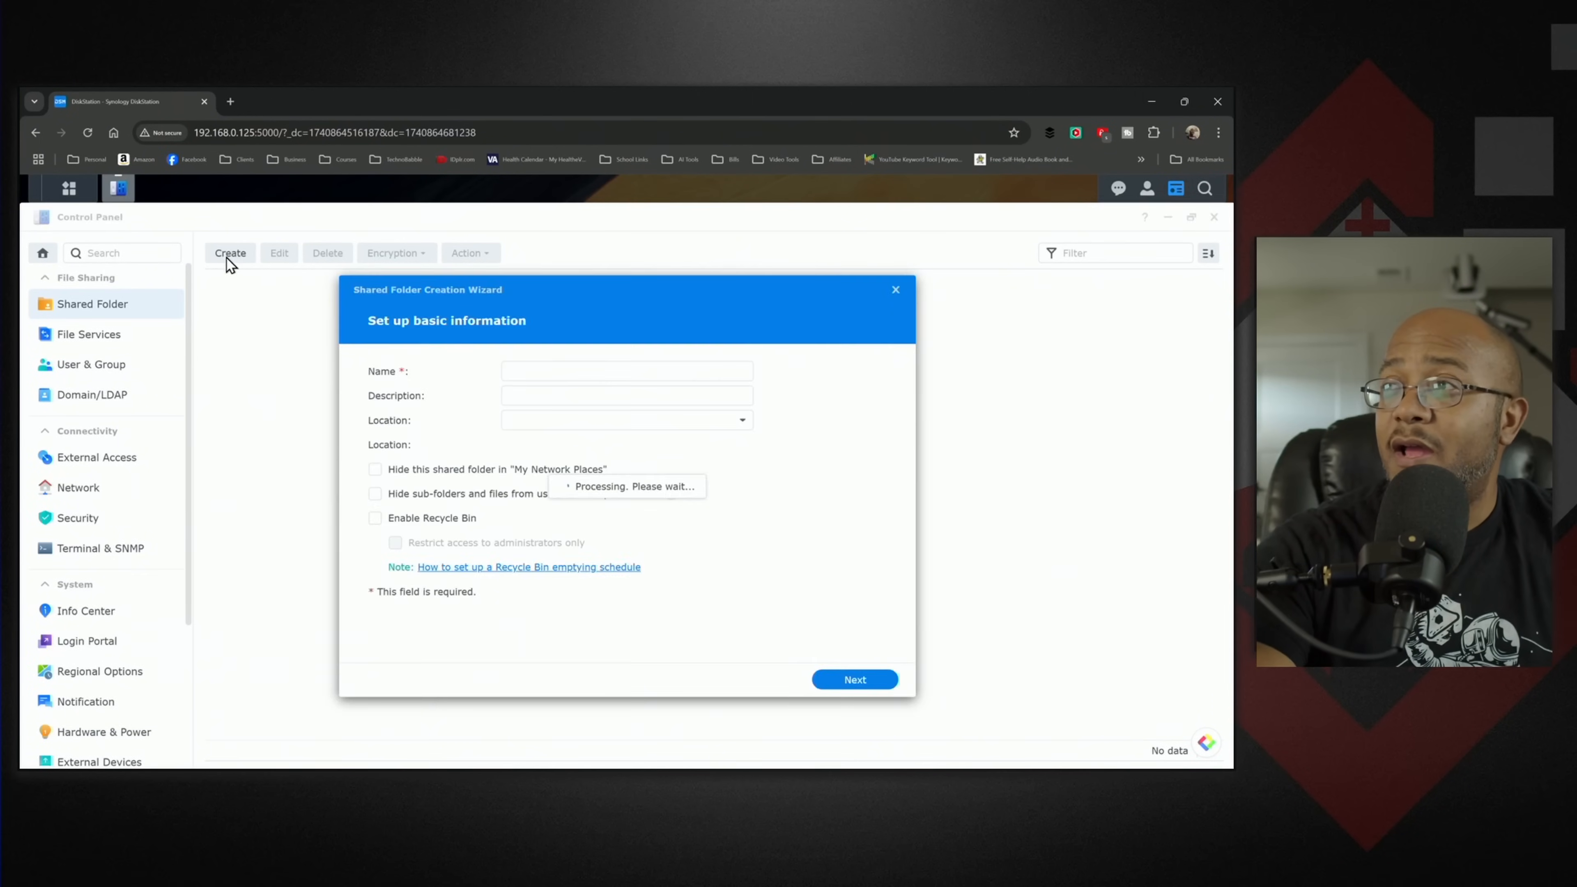
left_click(518, 372)
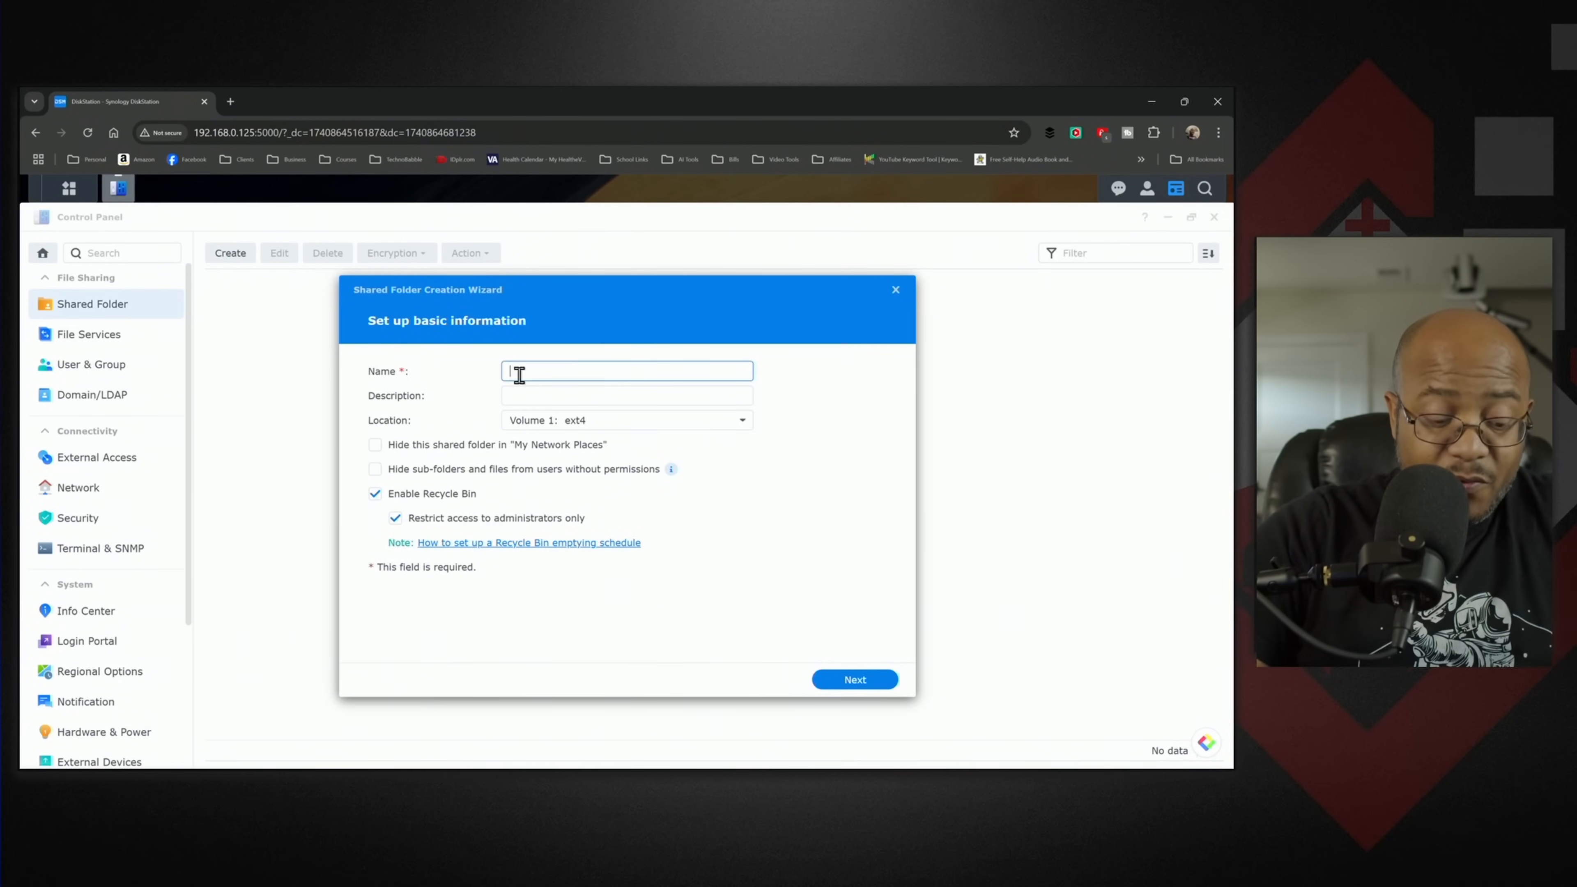
type("Media")
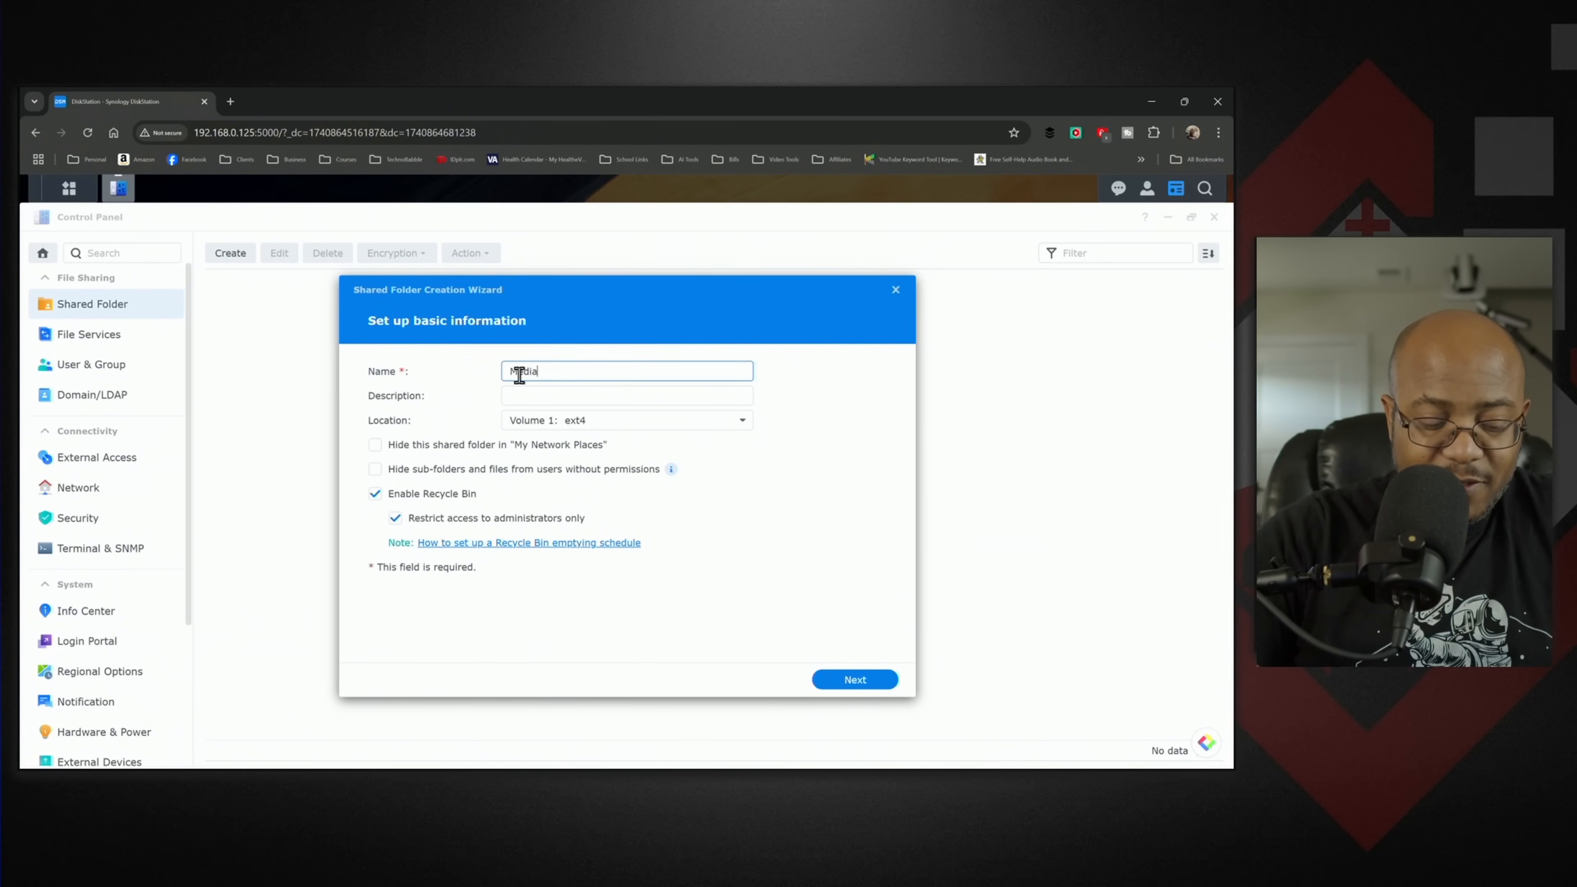
type(" Dump")
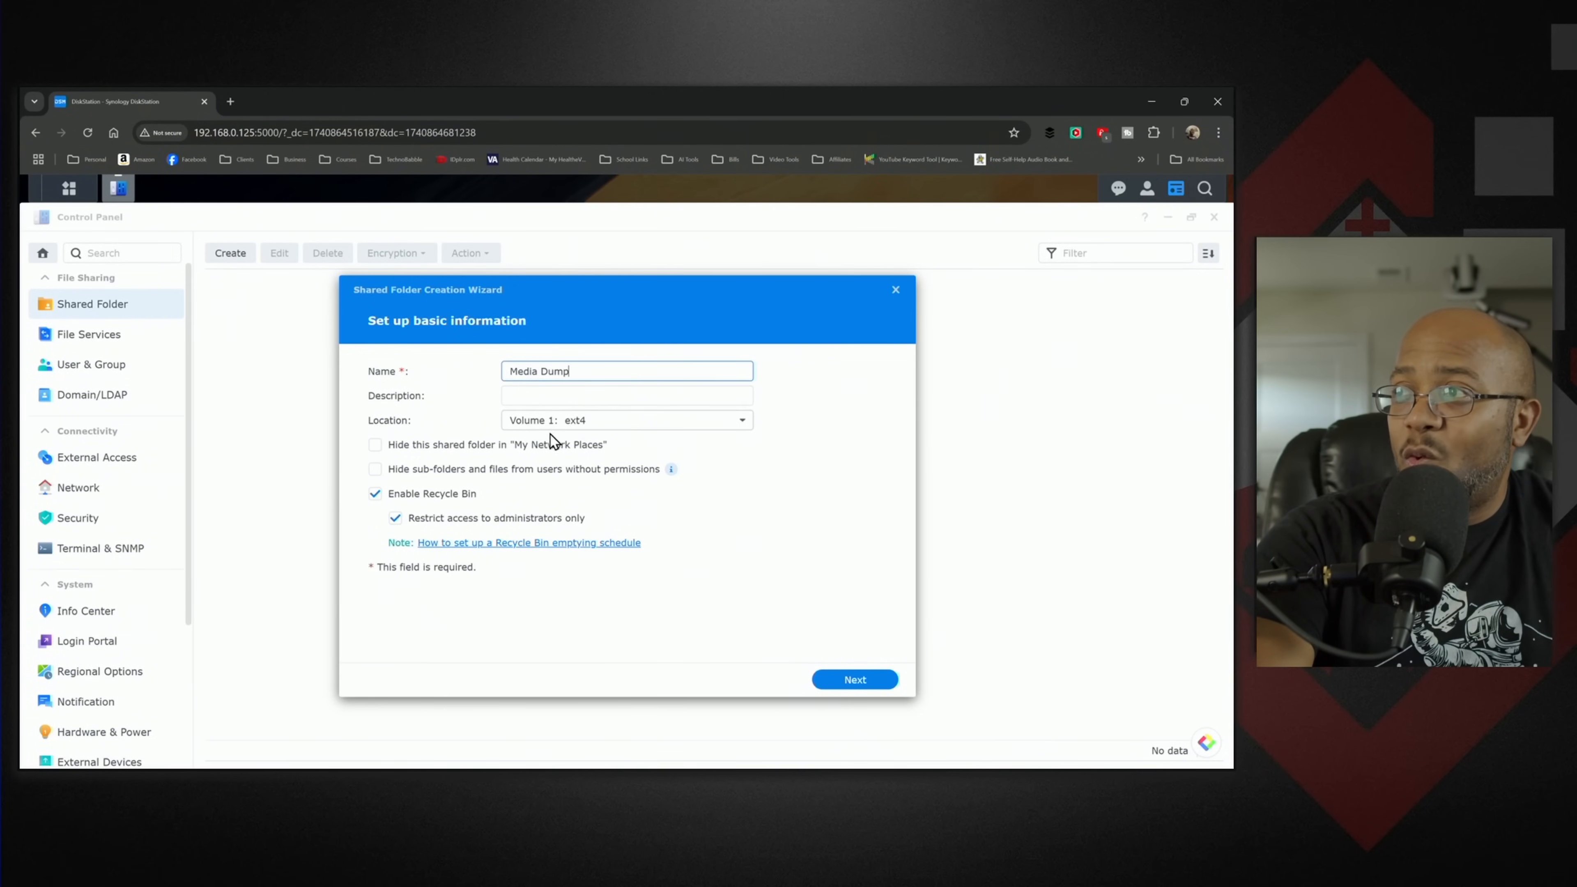
left_click(649, 427)
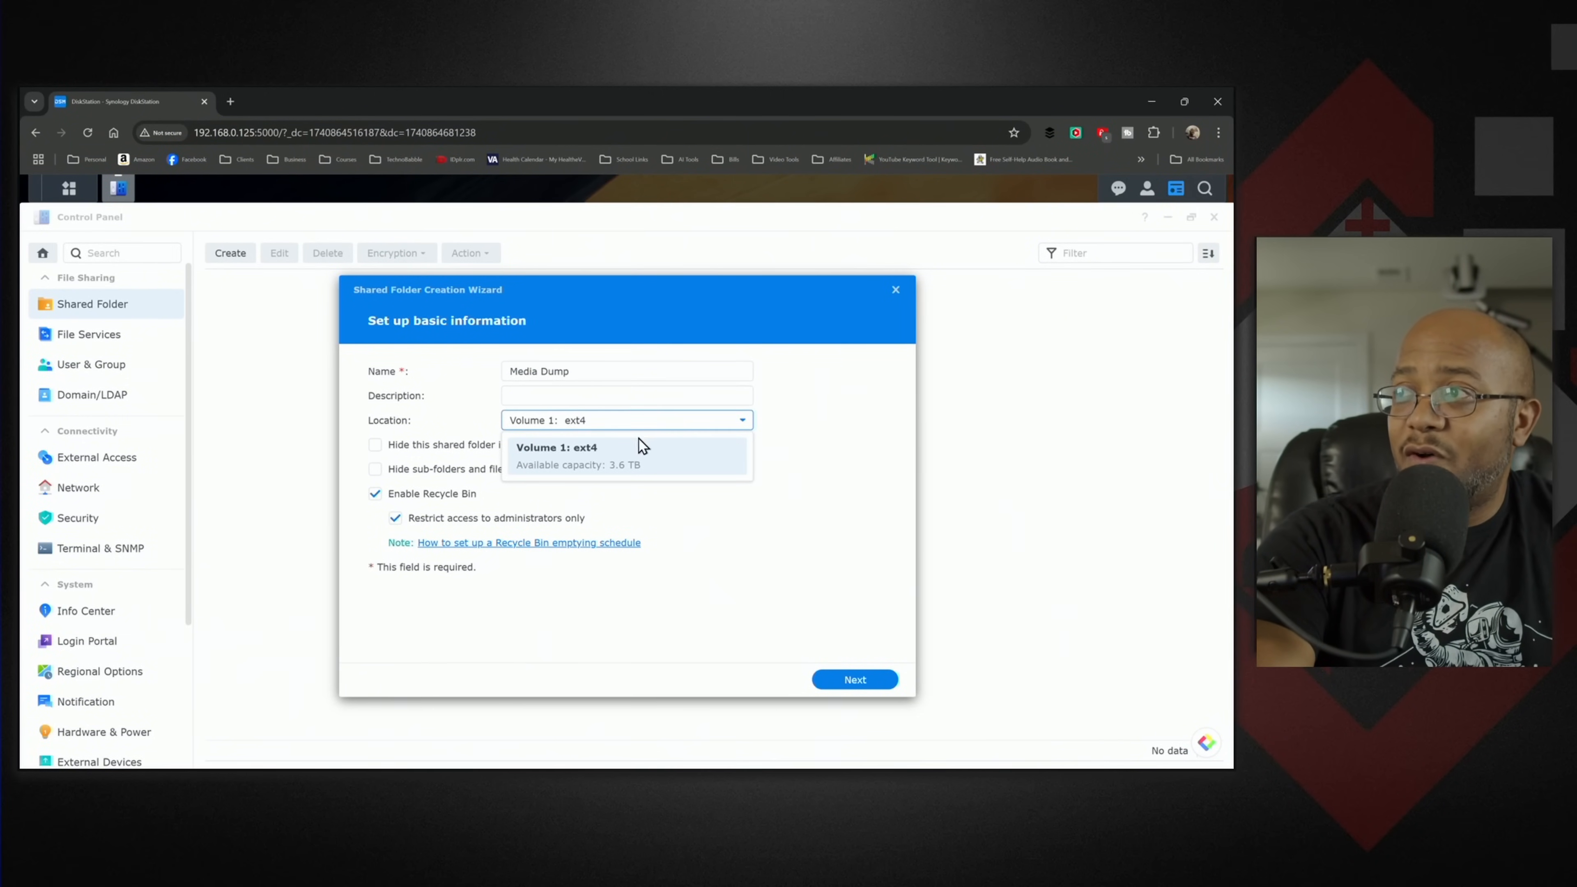
left_click(780, 534)
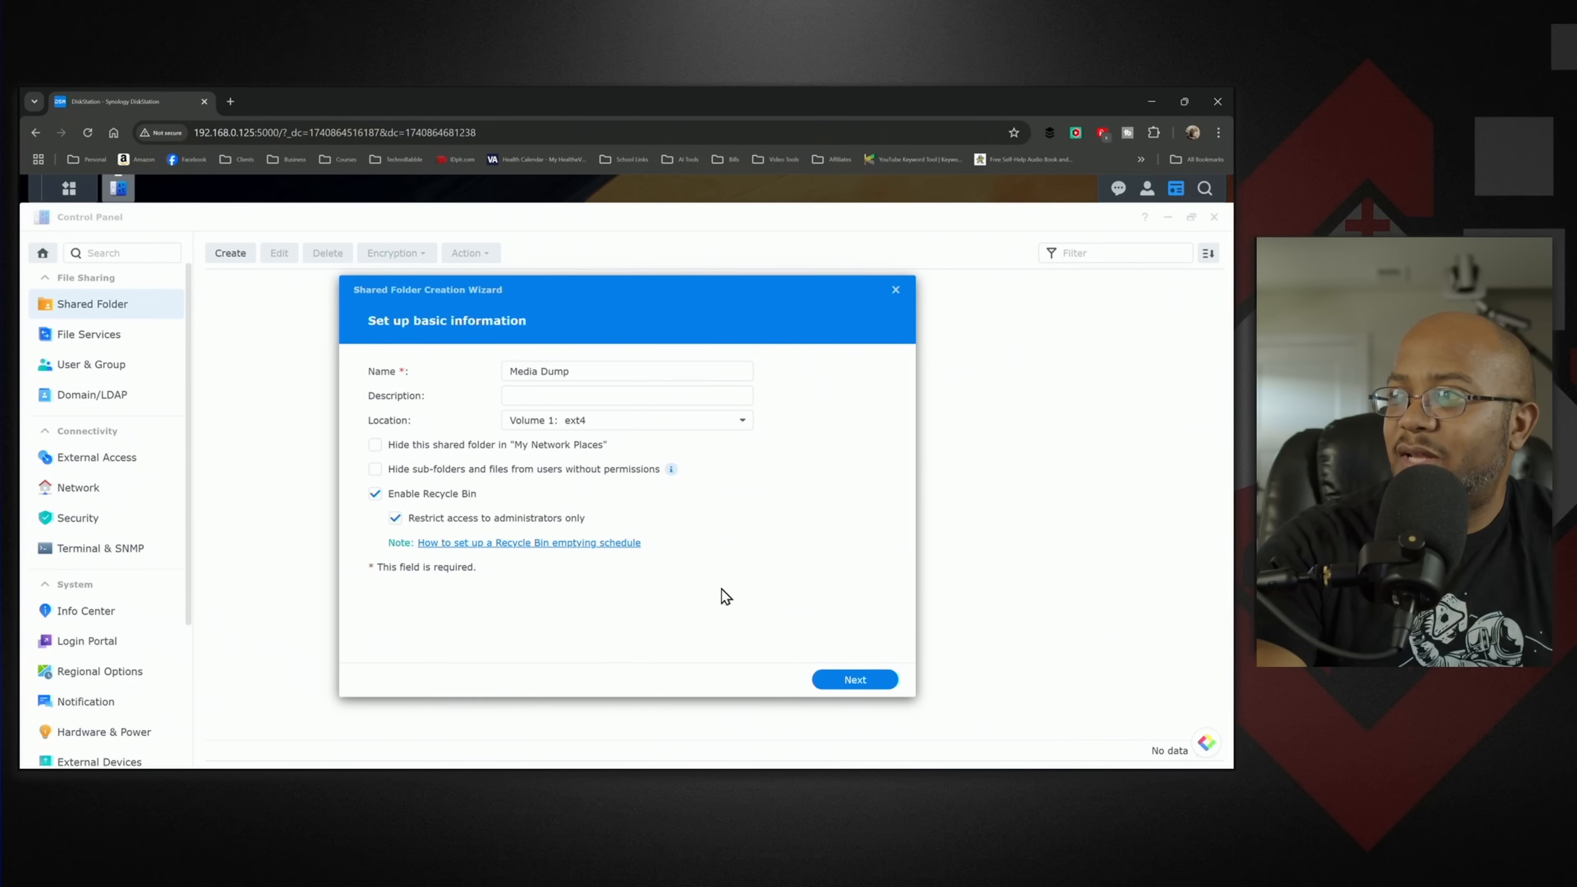
- Keep the administrators-only Recycle Bin, leave the shared folder unencrypted and confirm the settings to create it
left_click(865, 681)
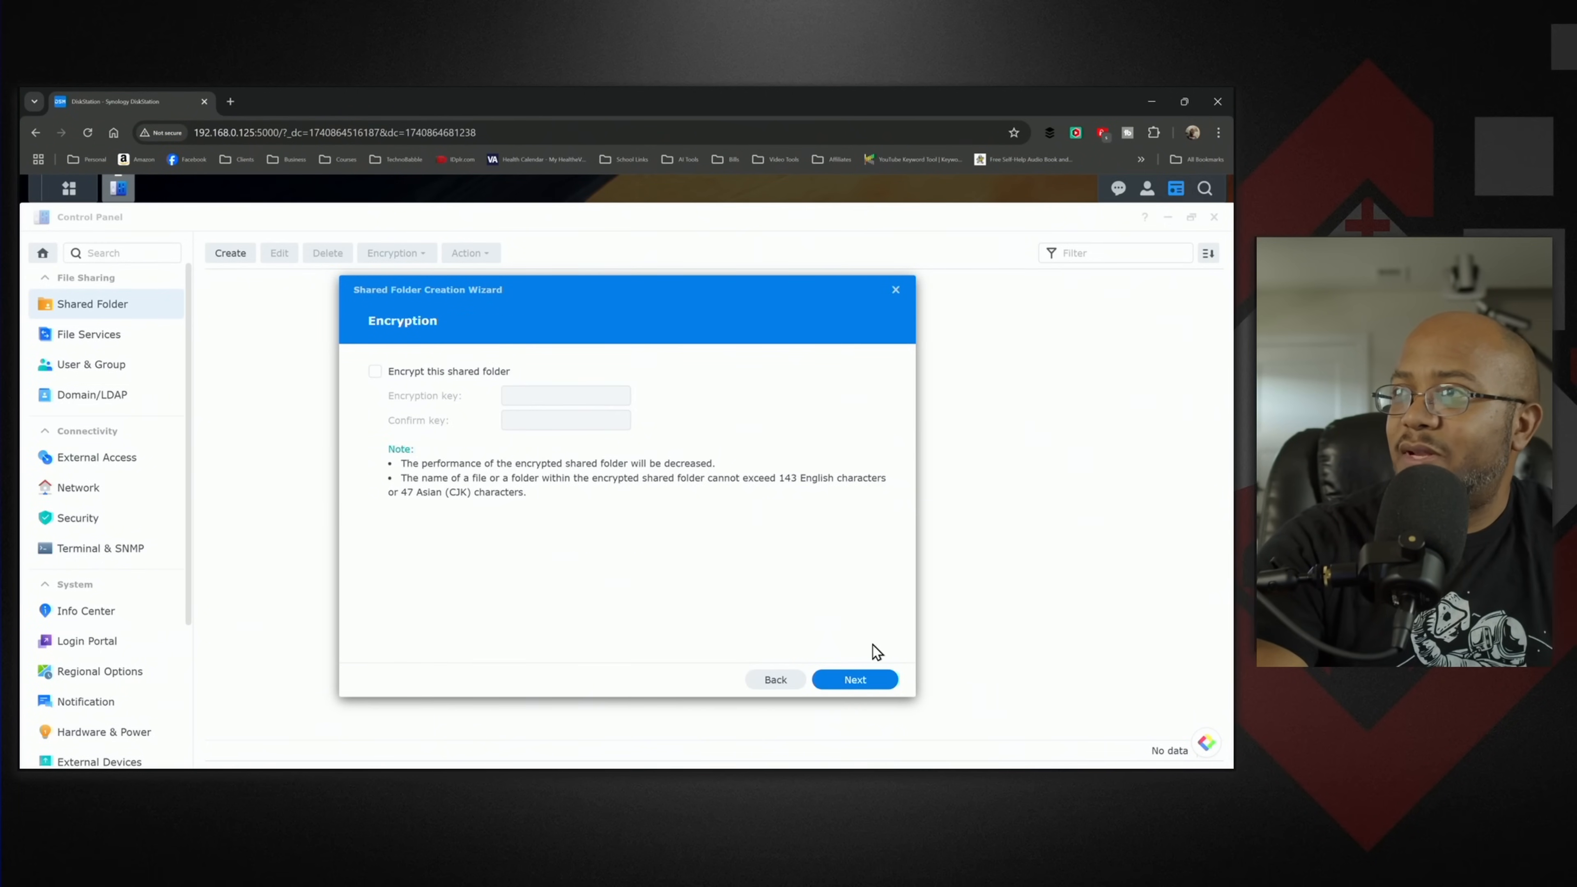
left_click(879, 679)
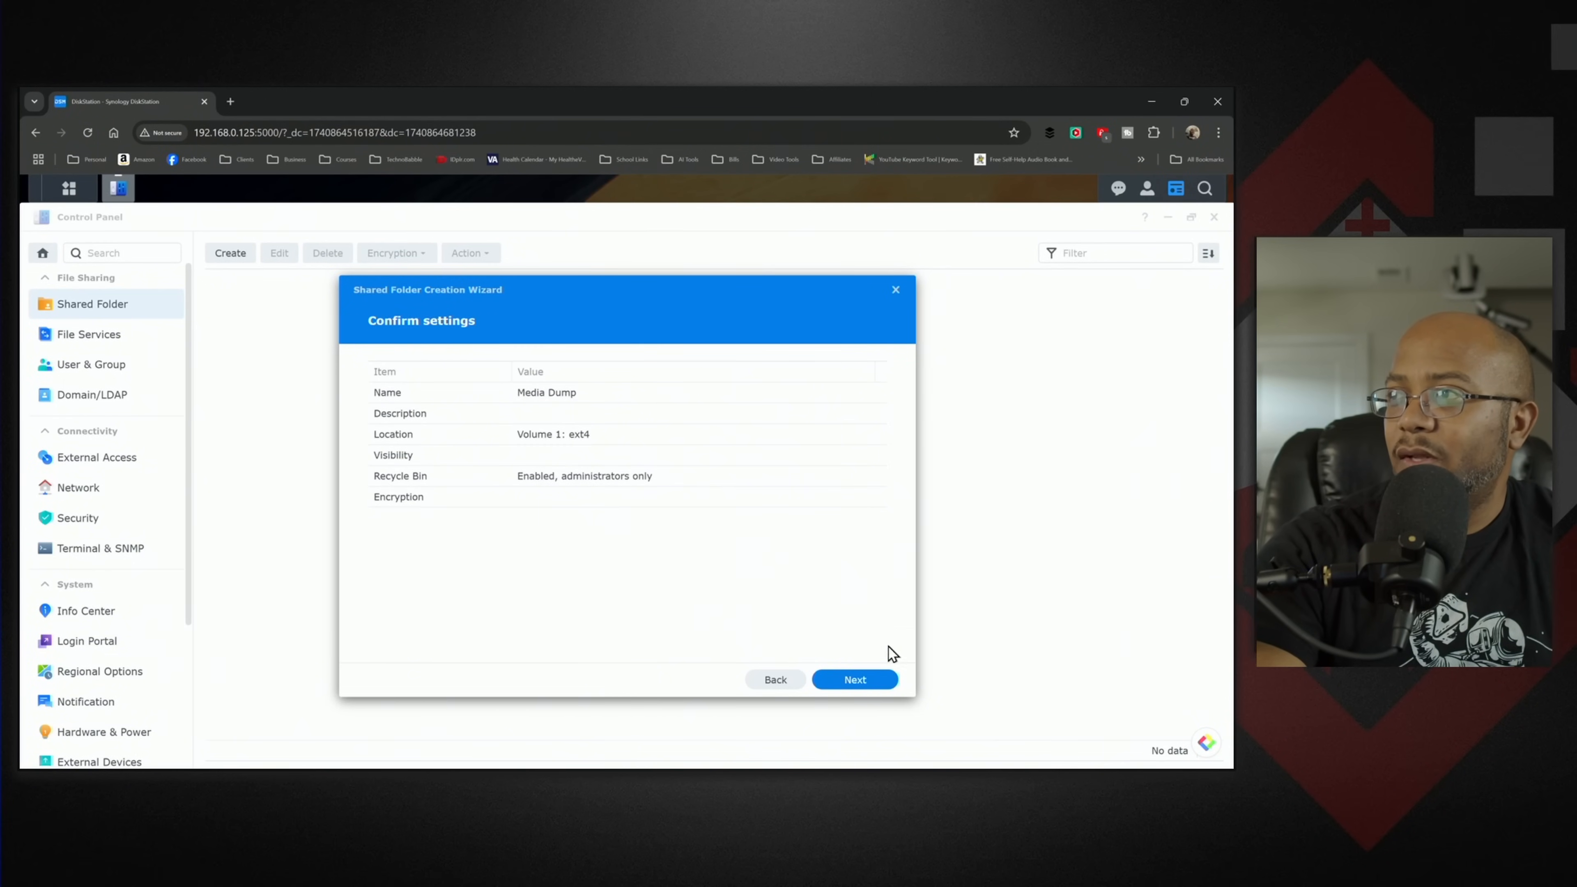
left_click(879, 680)
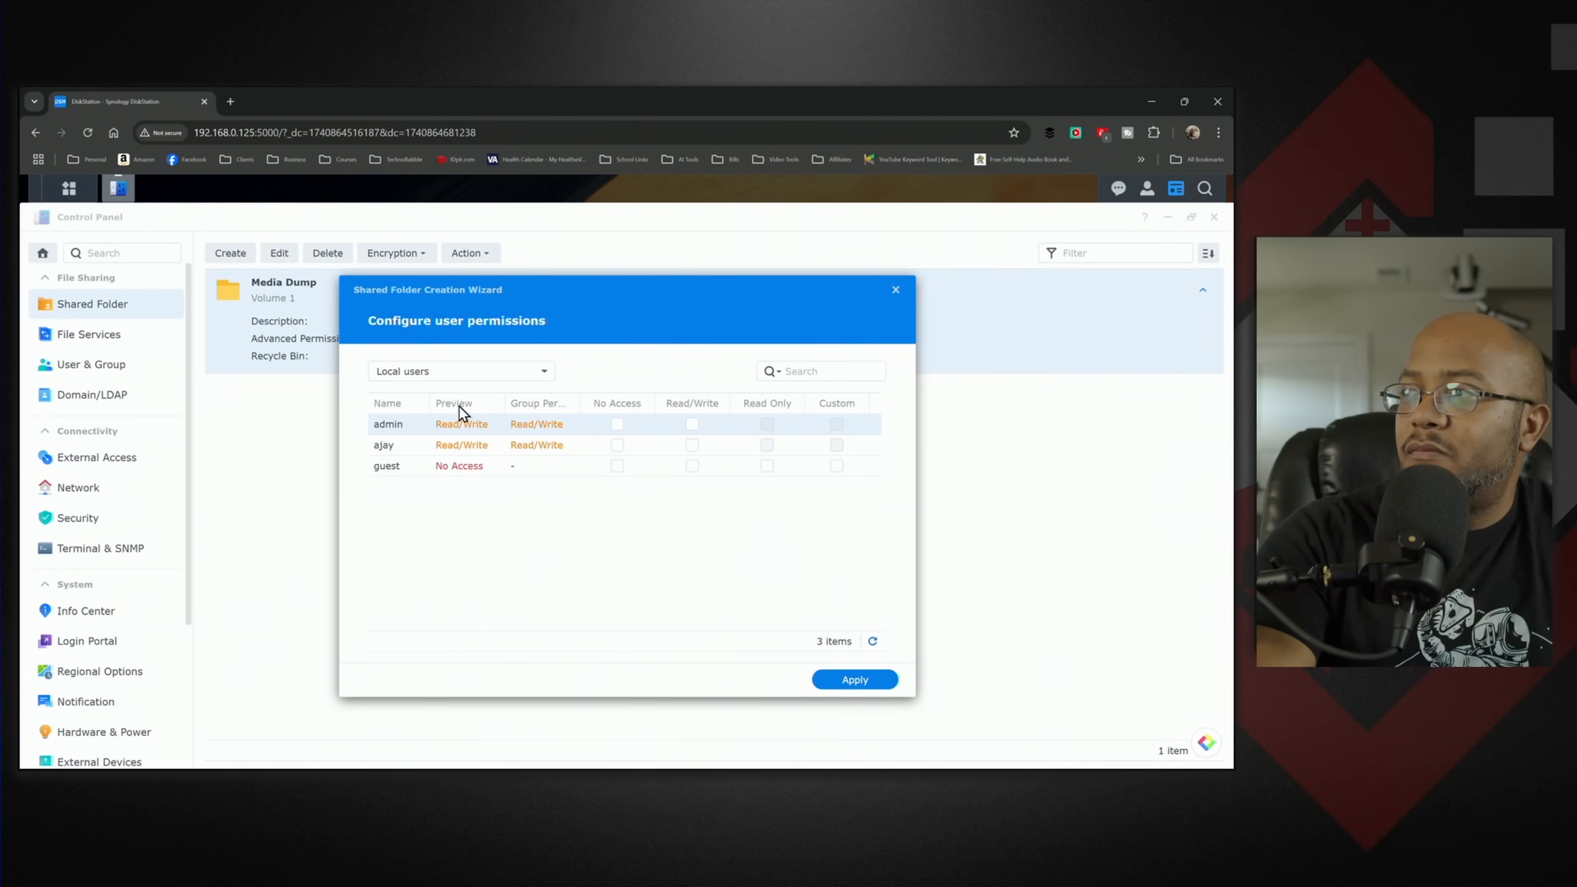
- Apply the Media Dump folder's local user permissions without changes, leave the creation wizard and close Control Panel
left_click(855, 682)
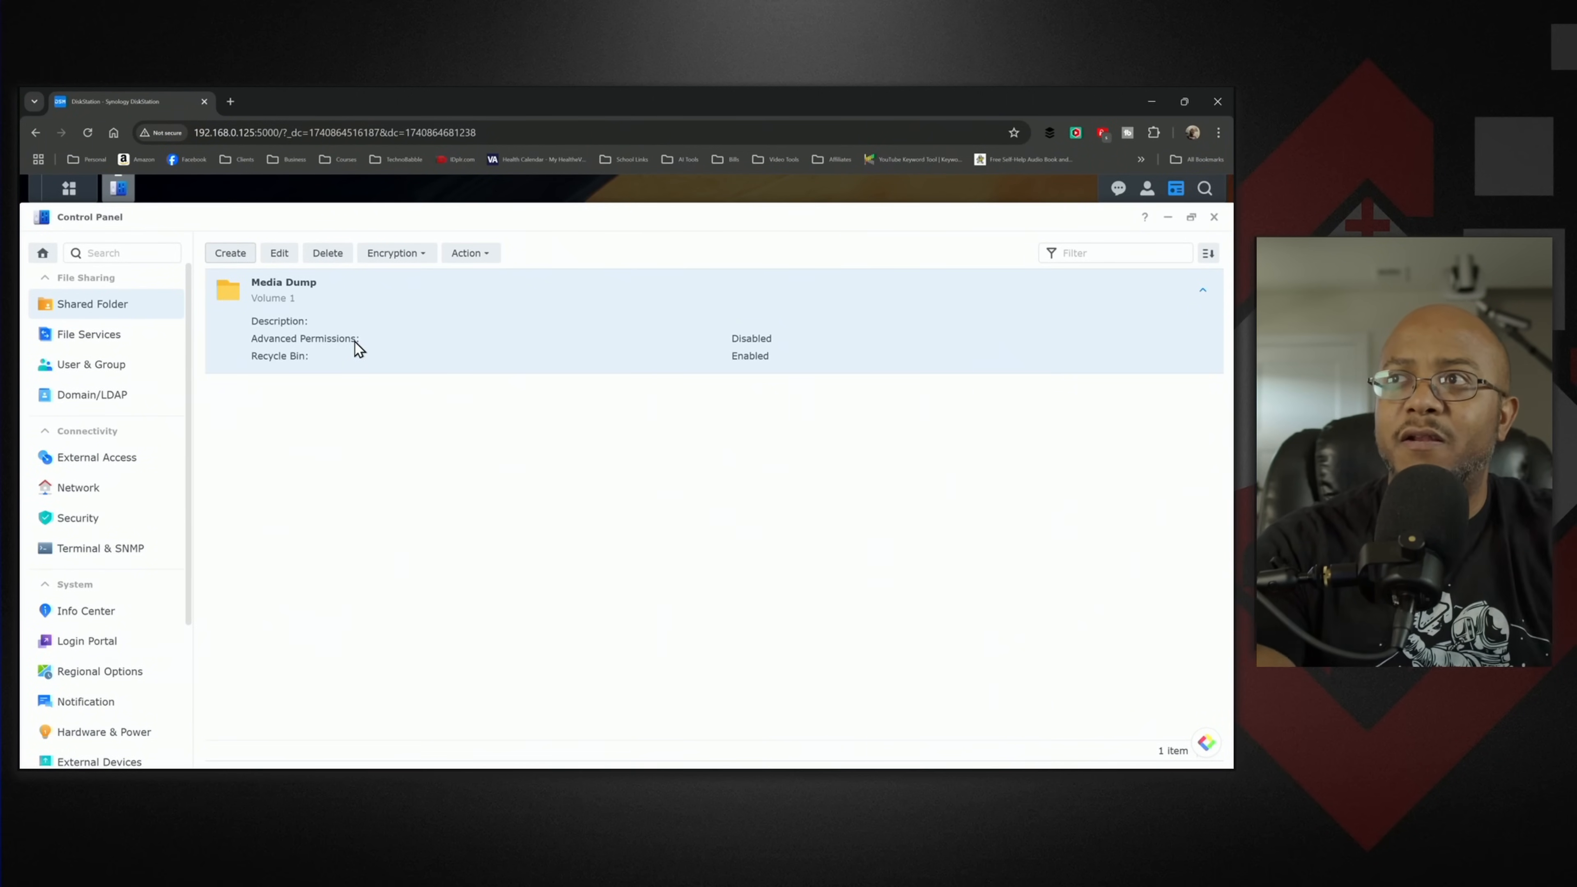
left_click(230, 254)
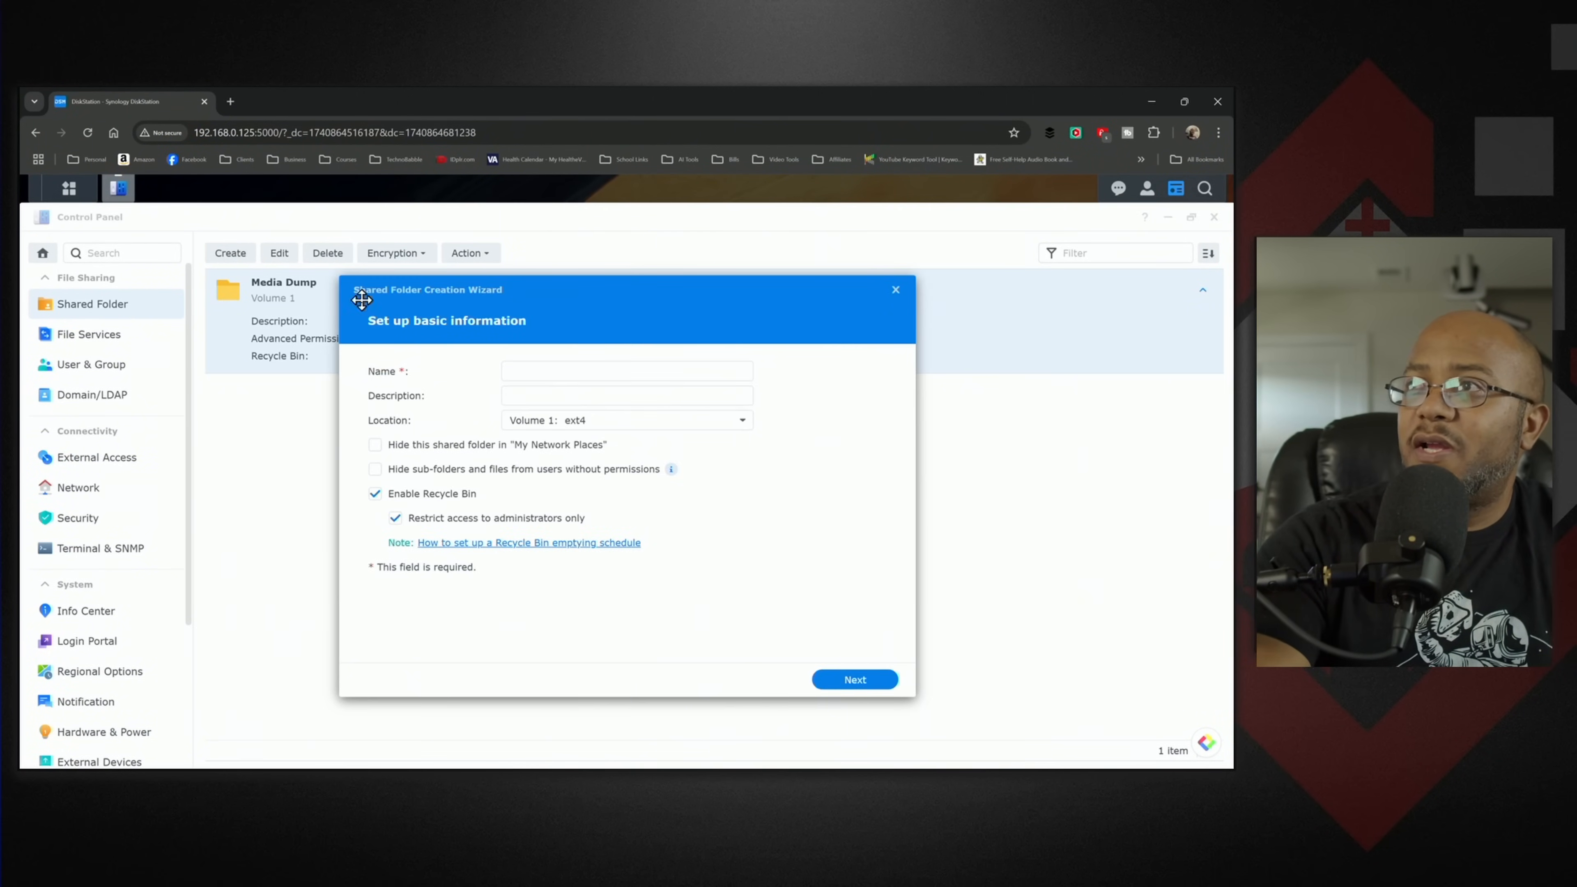
left_click(901, 289)
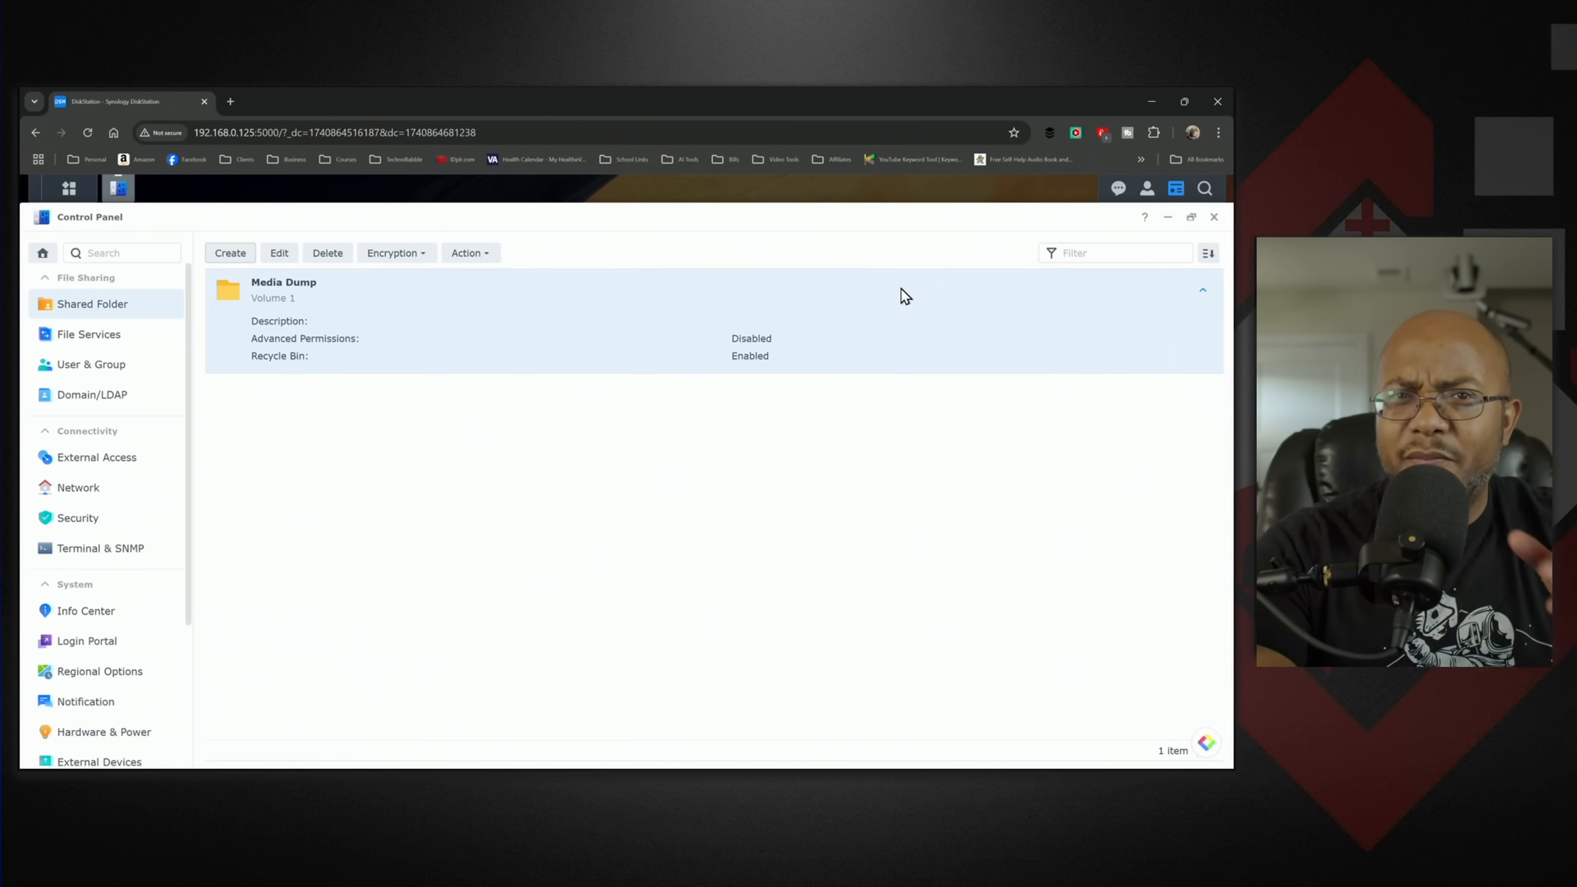
left_click(1213, 219)
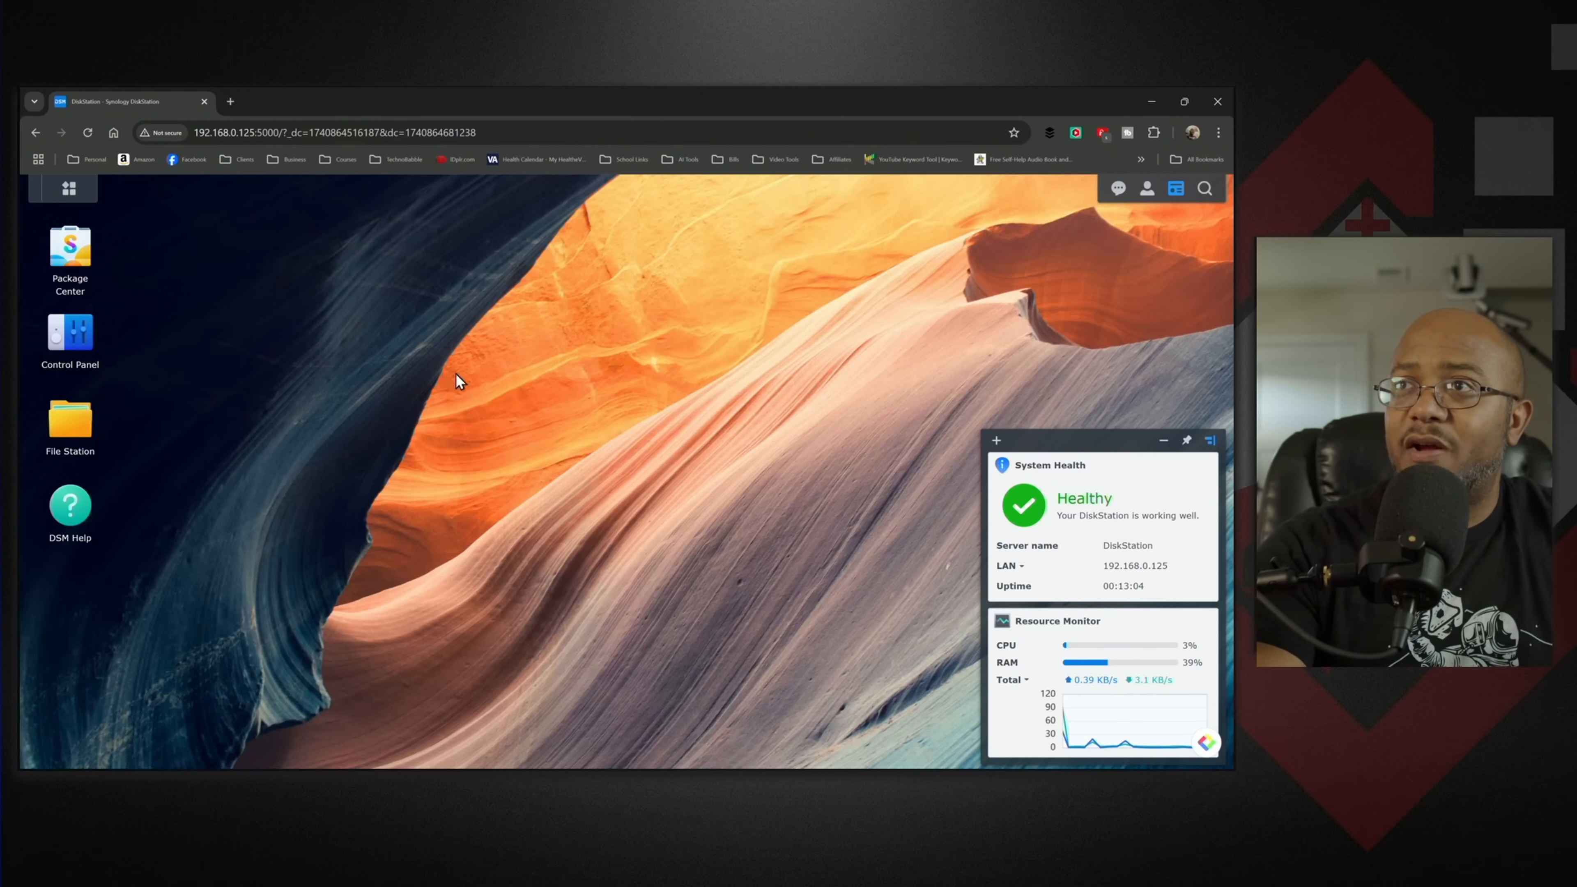
- Open Package Center, agree to its Terms of Service and maximize its window
left_click(83, 250)
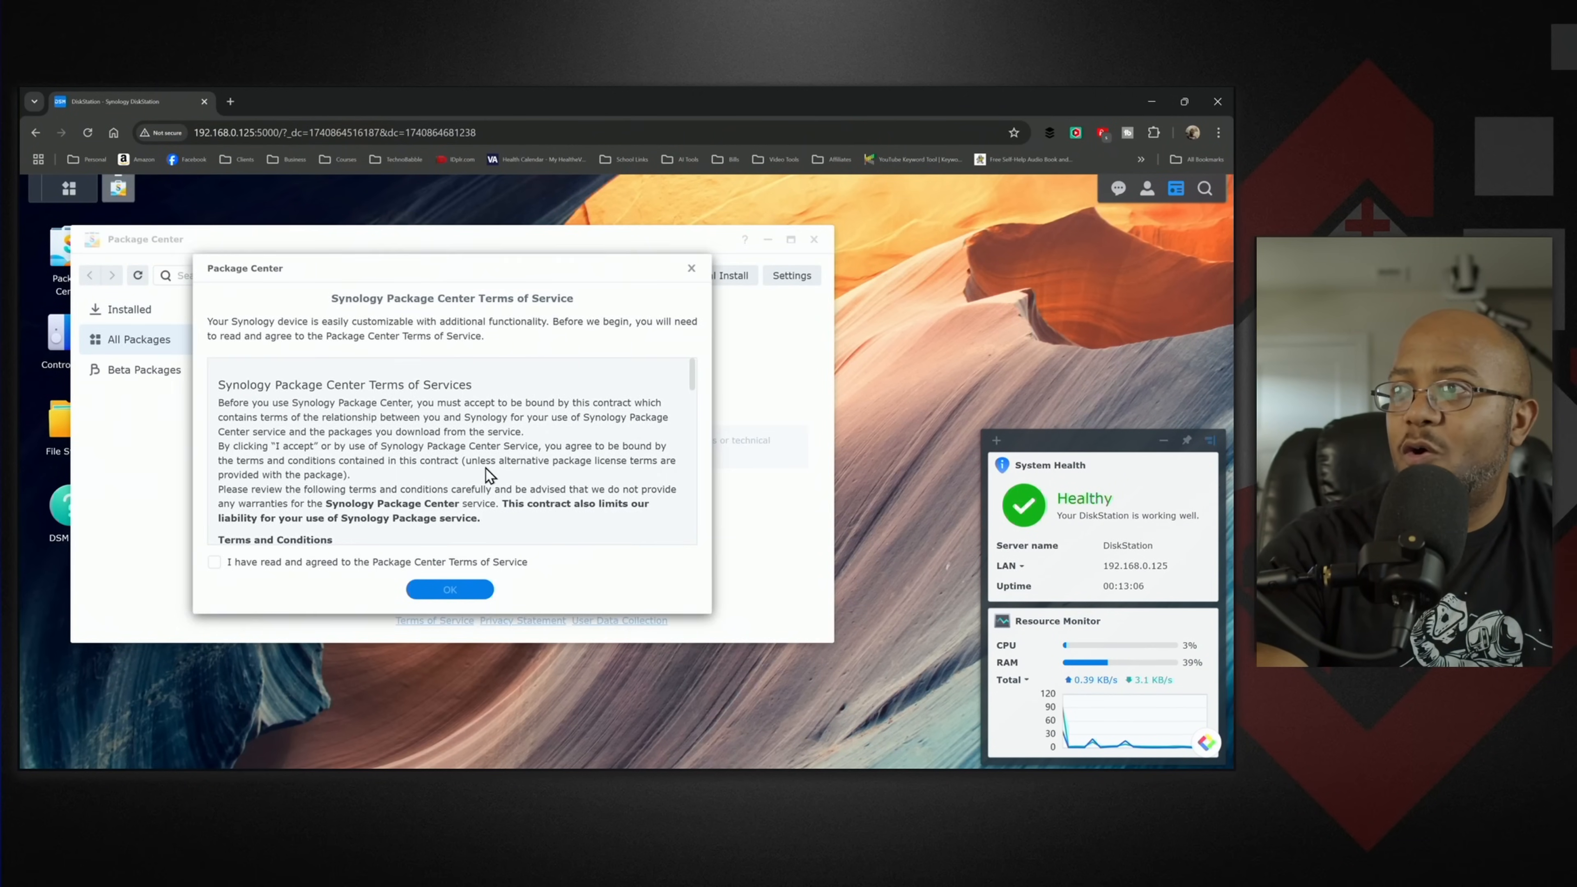
left_click(329, 562)
left_click(449, 591)
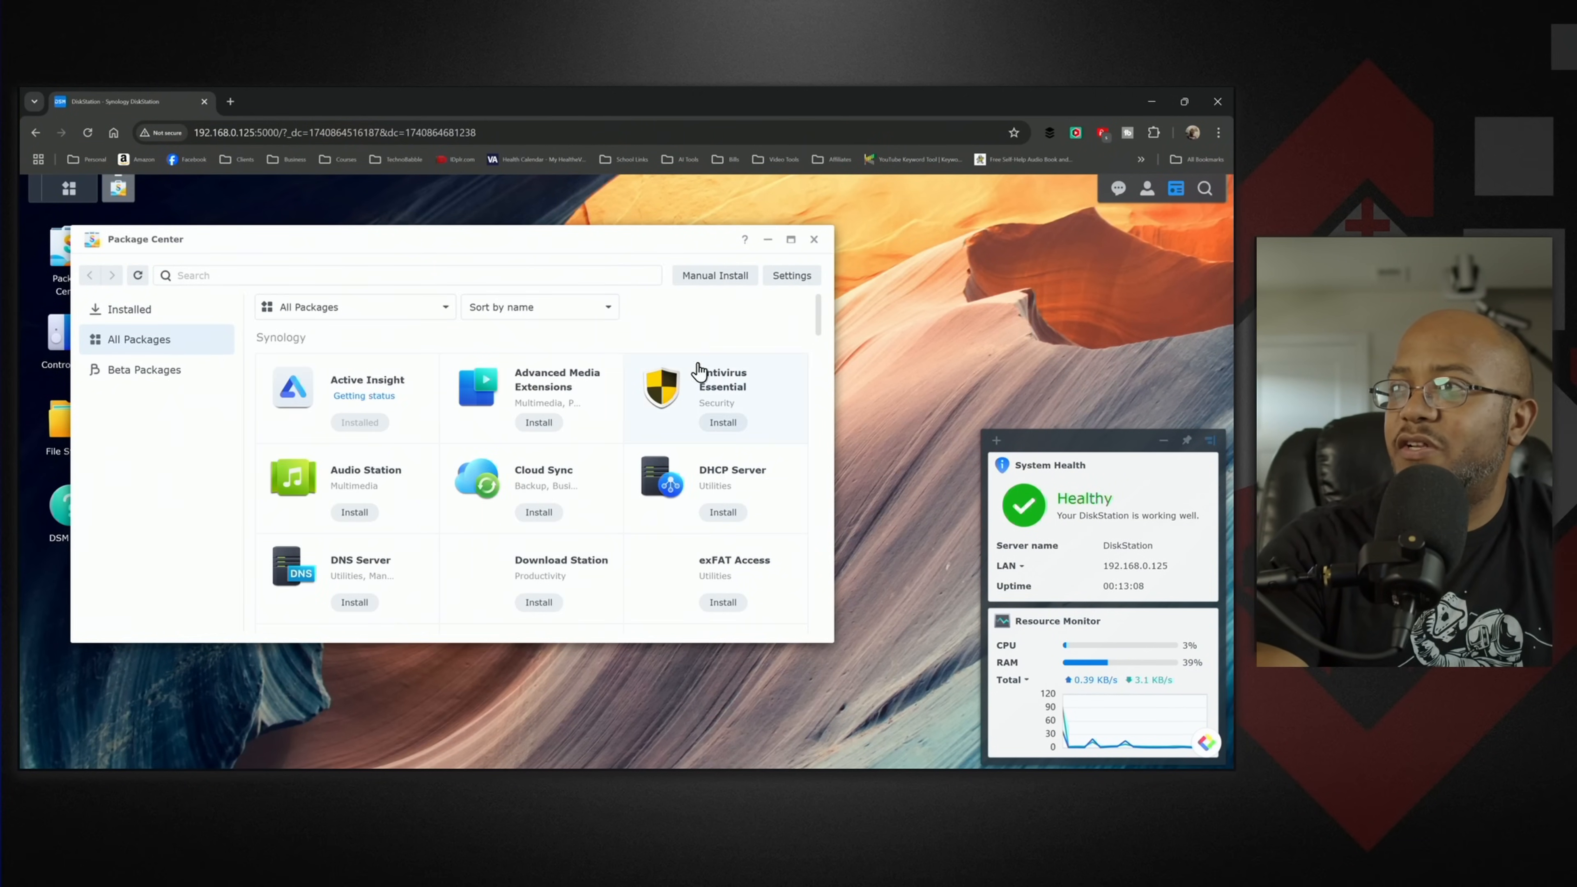
left_click(791, 239)
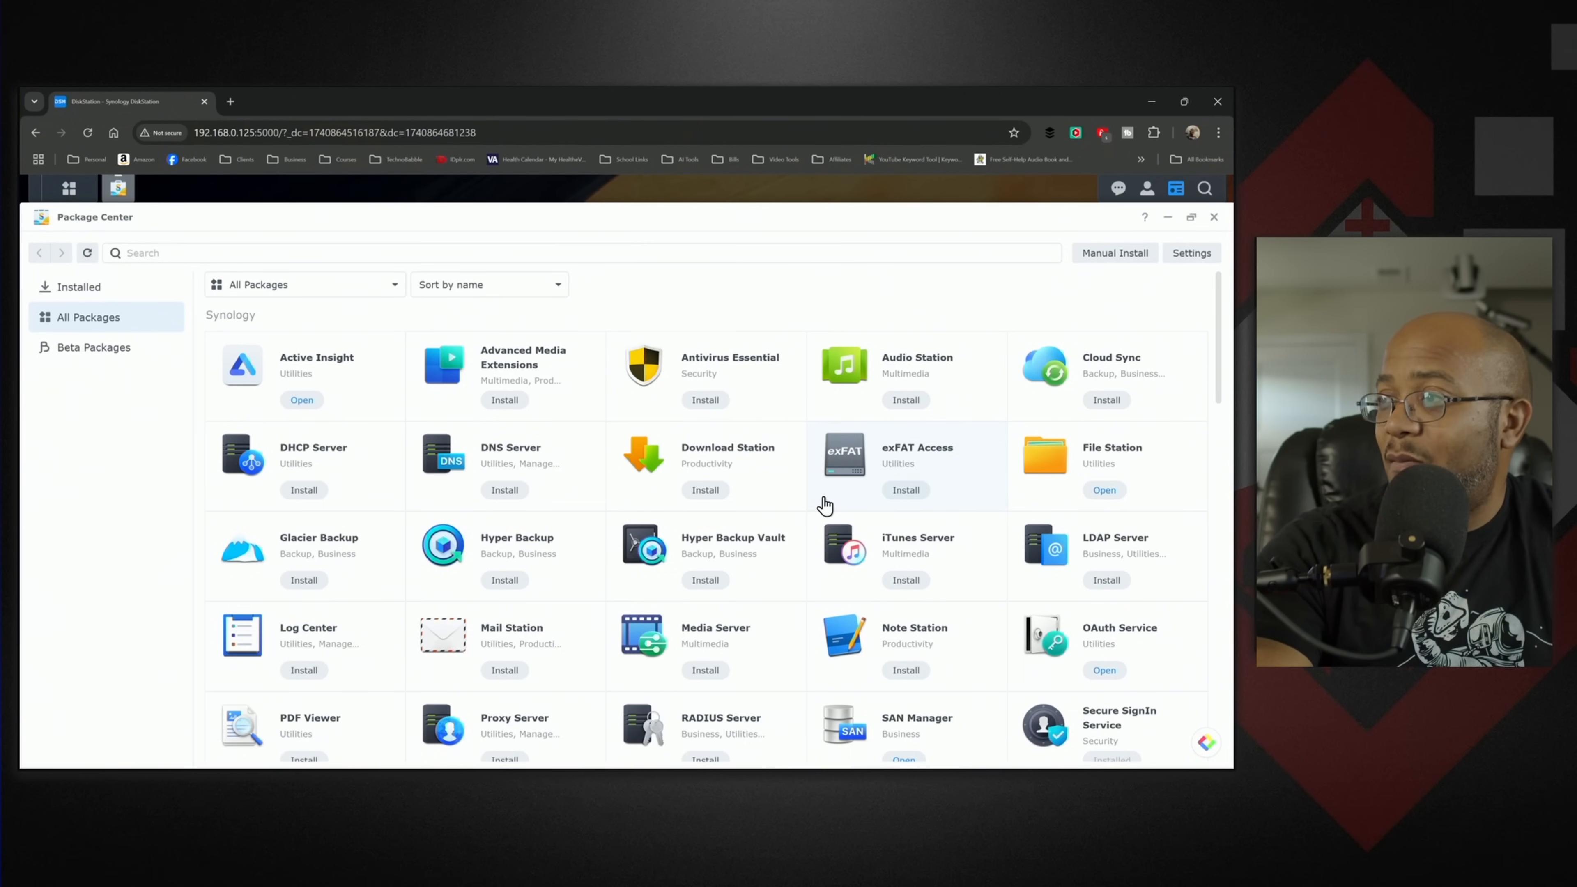
- Install the Storage Analyzer package from the Synology package list
scroll(823, 505, "down", 2)
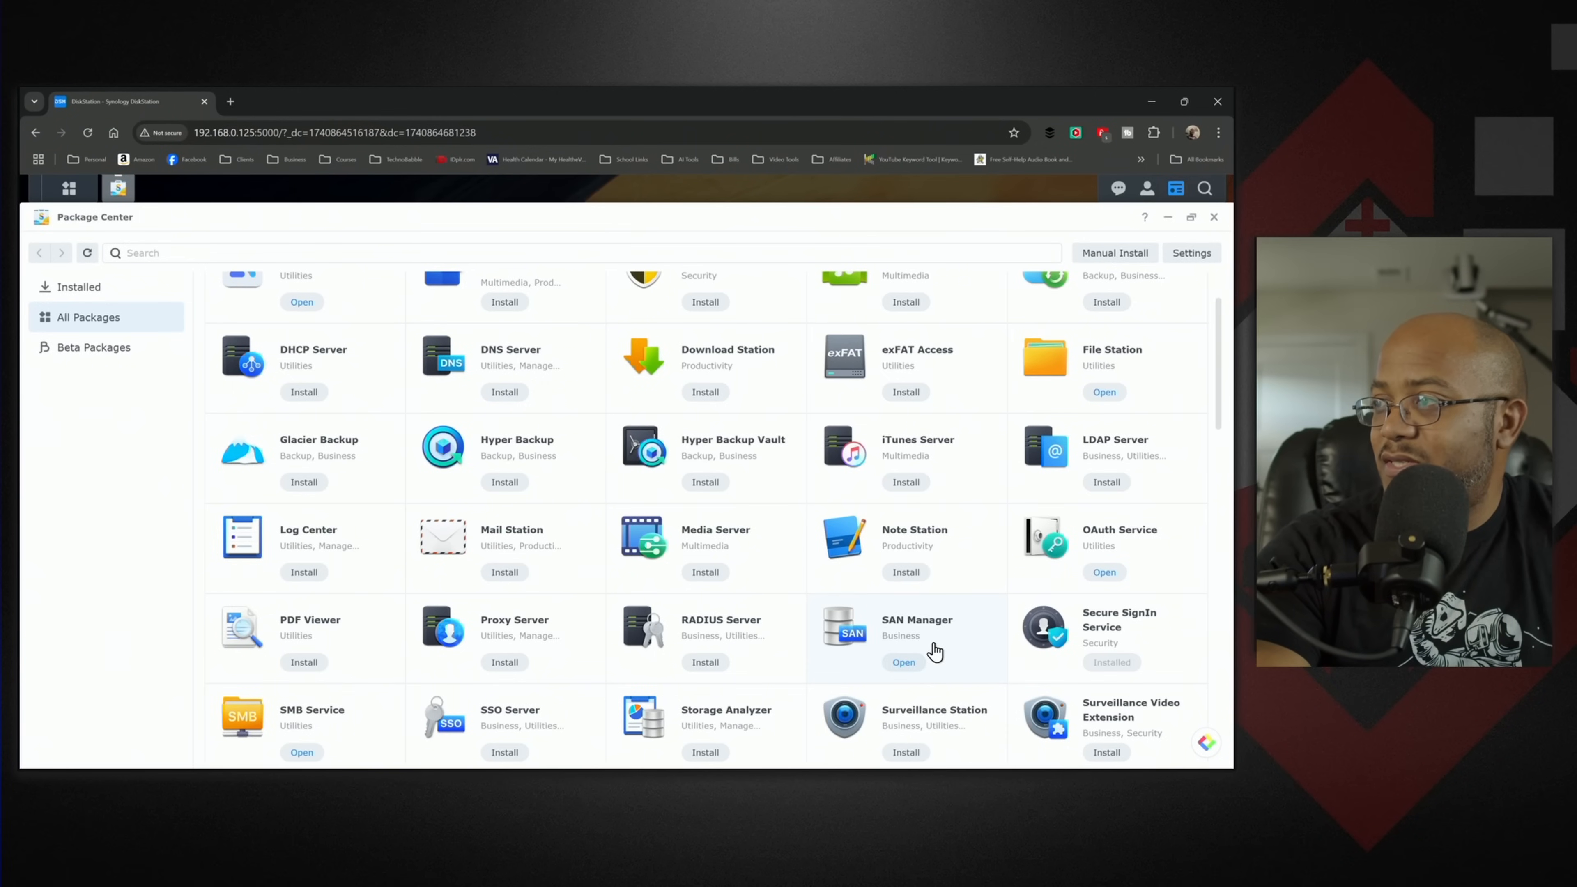
scroll(795, 660, "down", 2)
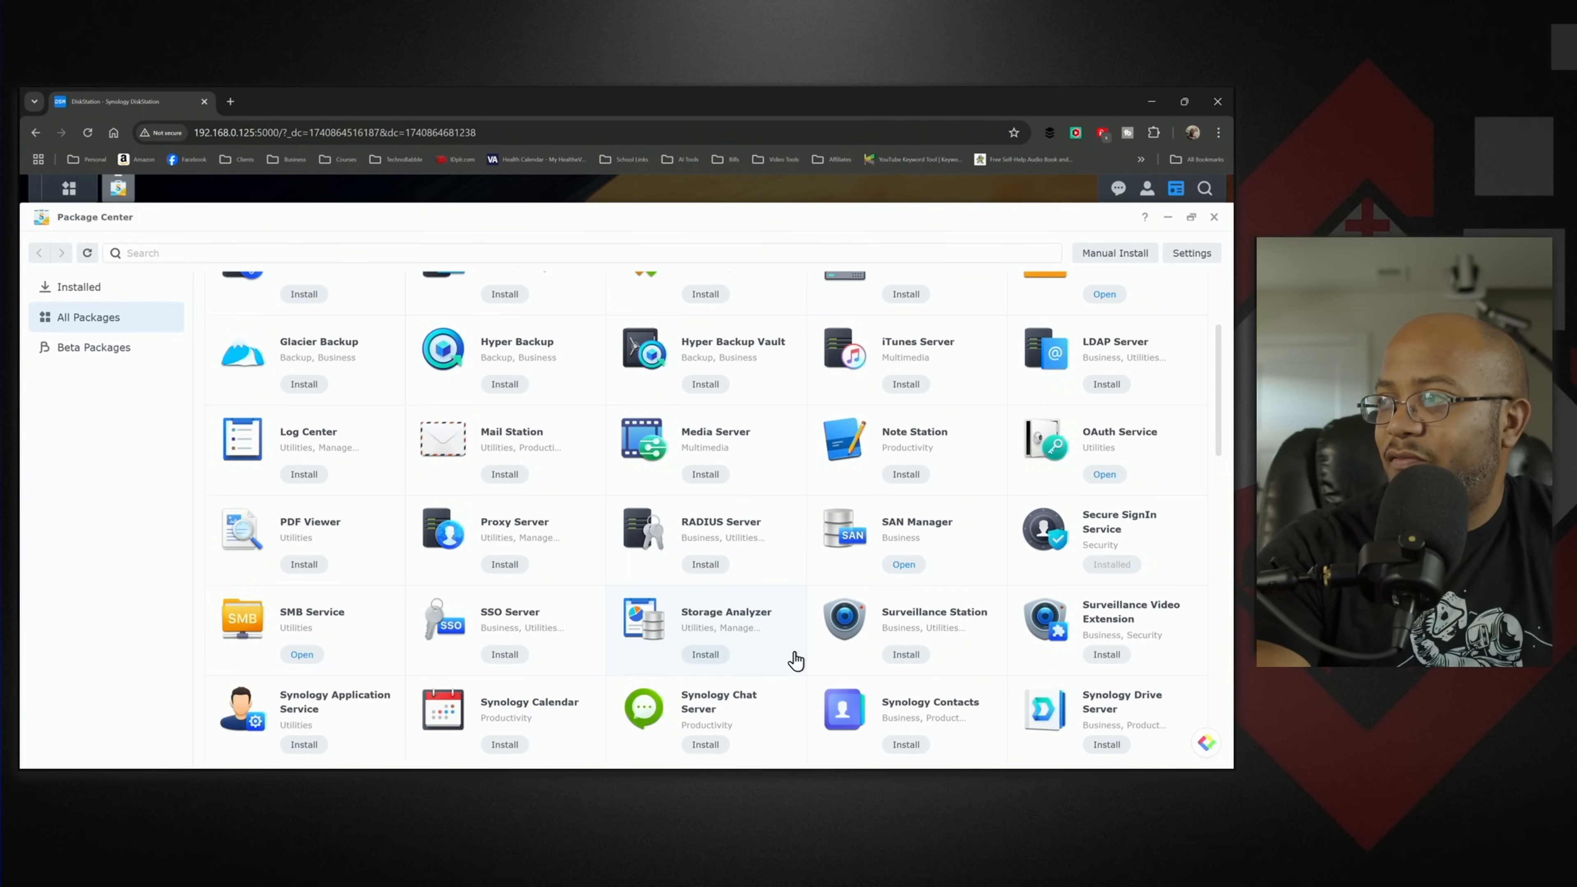
left_click(708, 655)
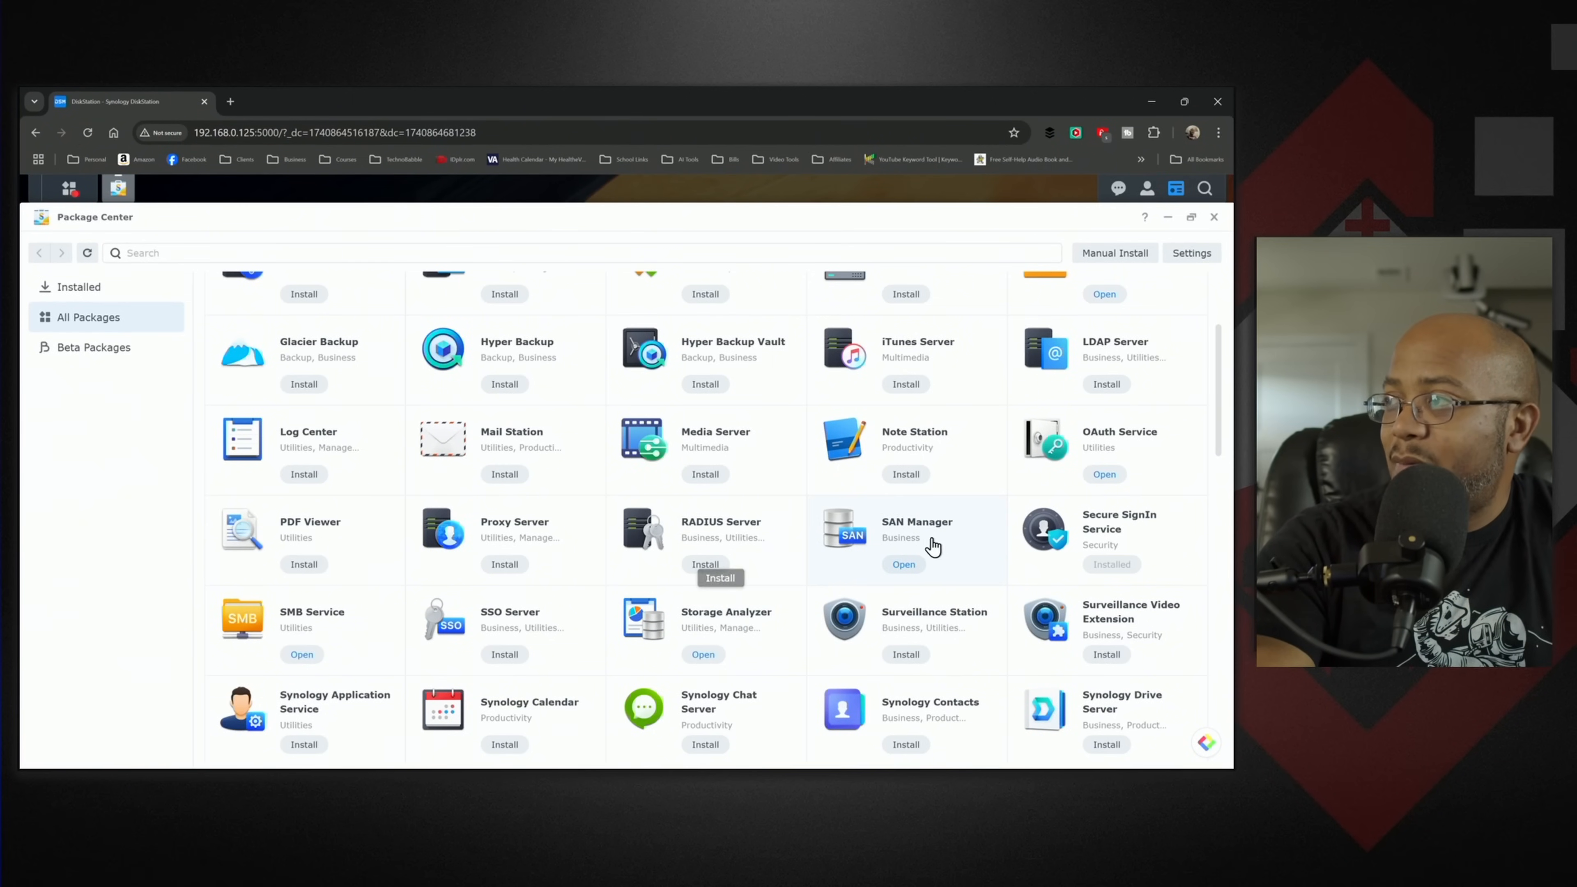
- Install Synology Photos, agreeing to install Node.js v18 and Synology Application Service along with it
scroll(912, 544, "down", 2)
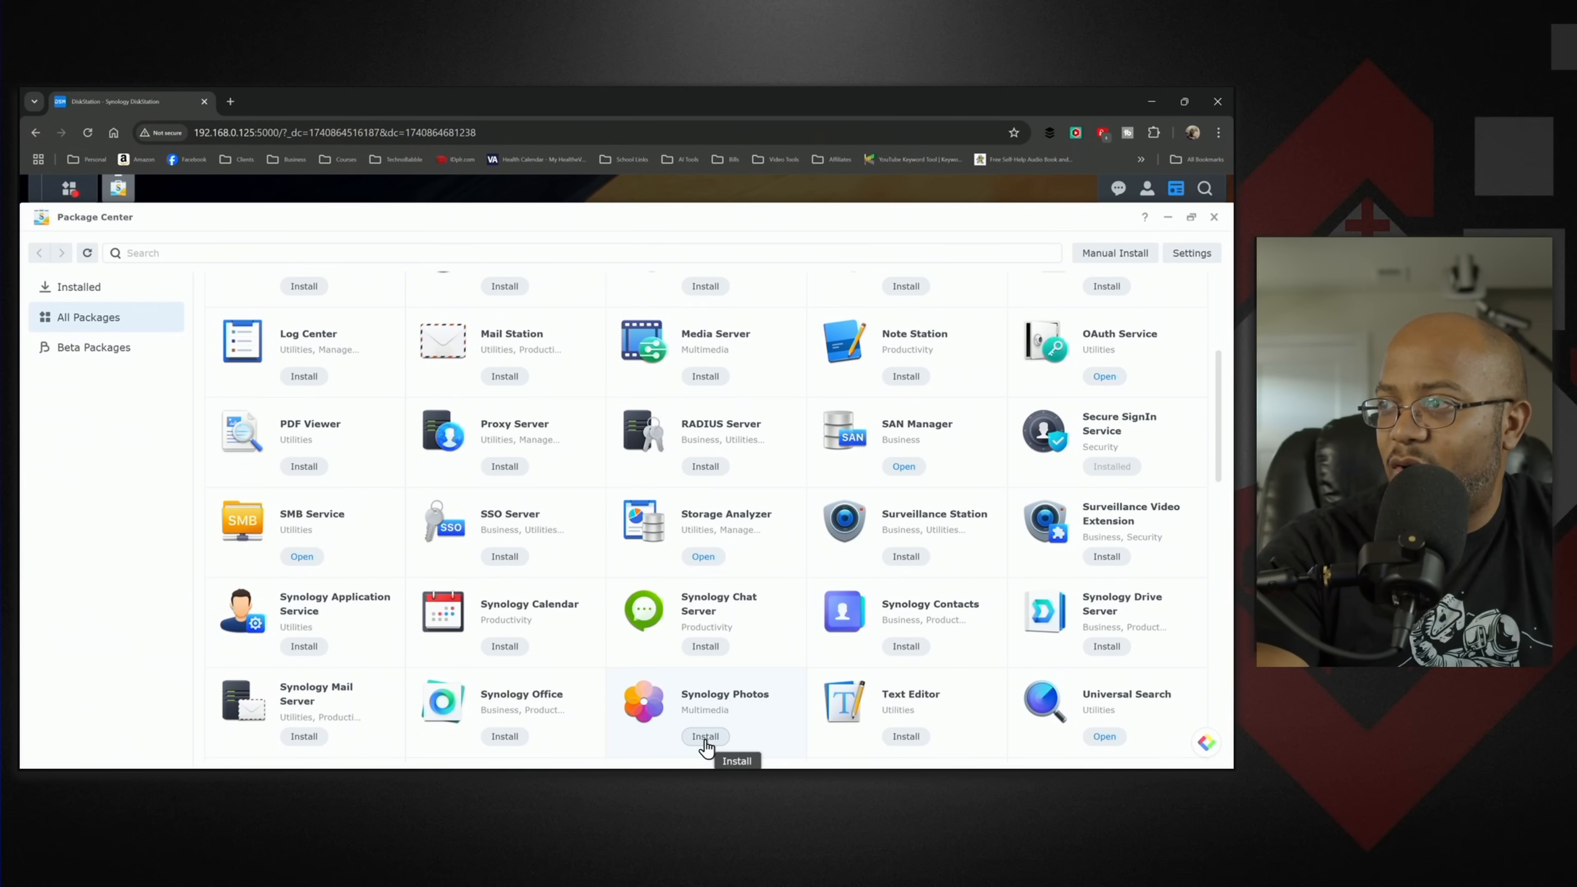
left_click(706, 738)
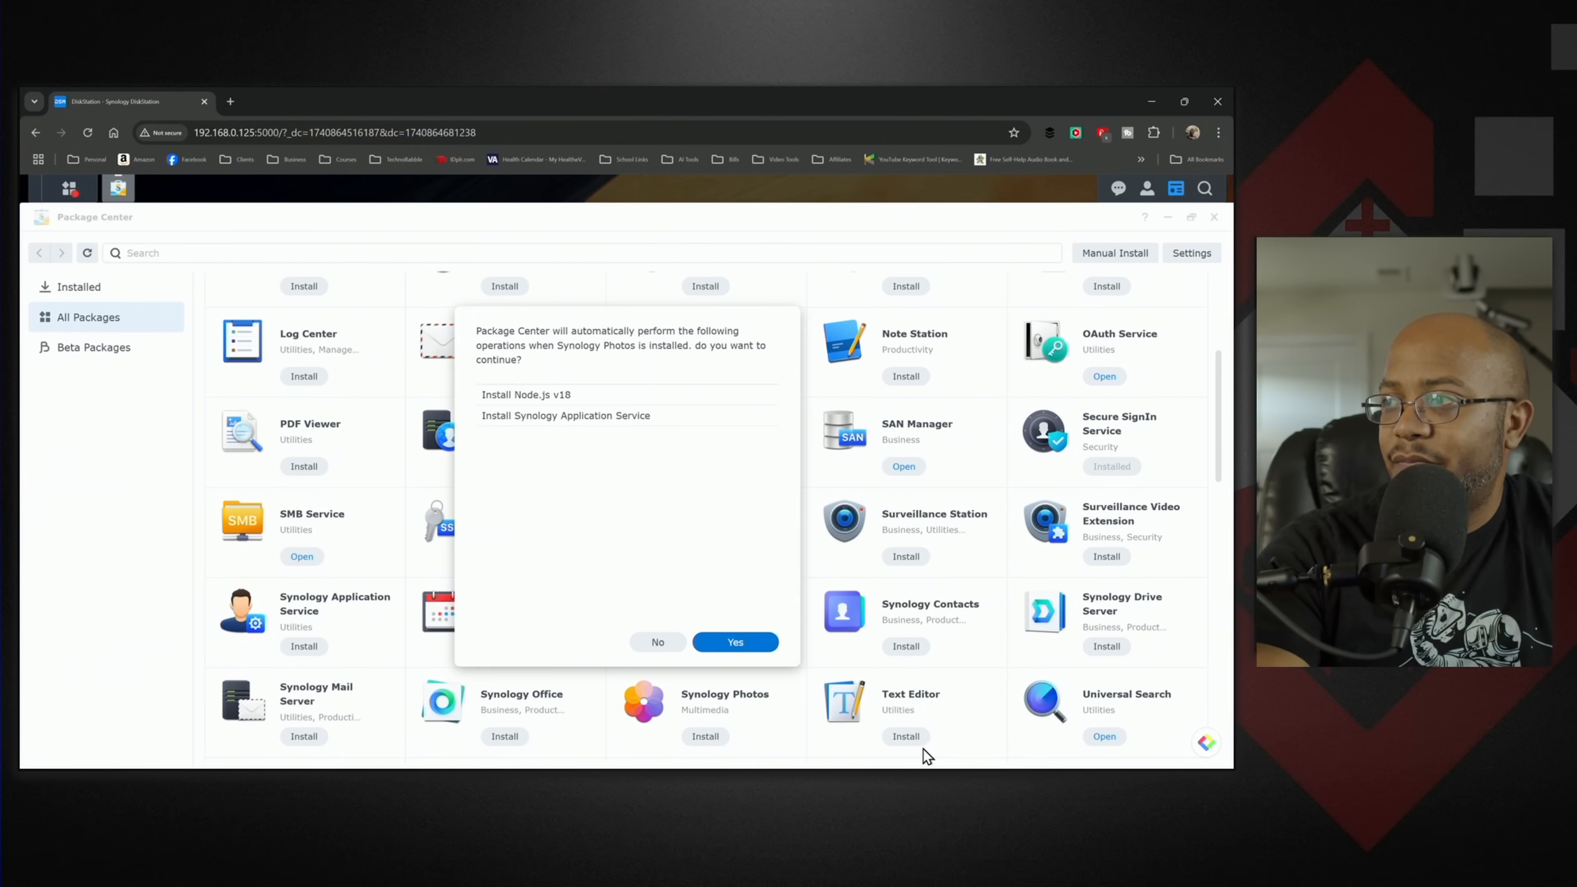
left_click(749, 644)
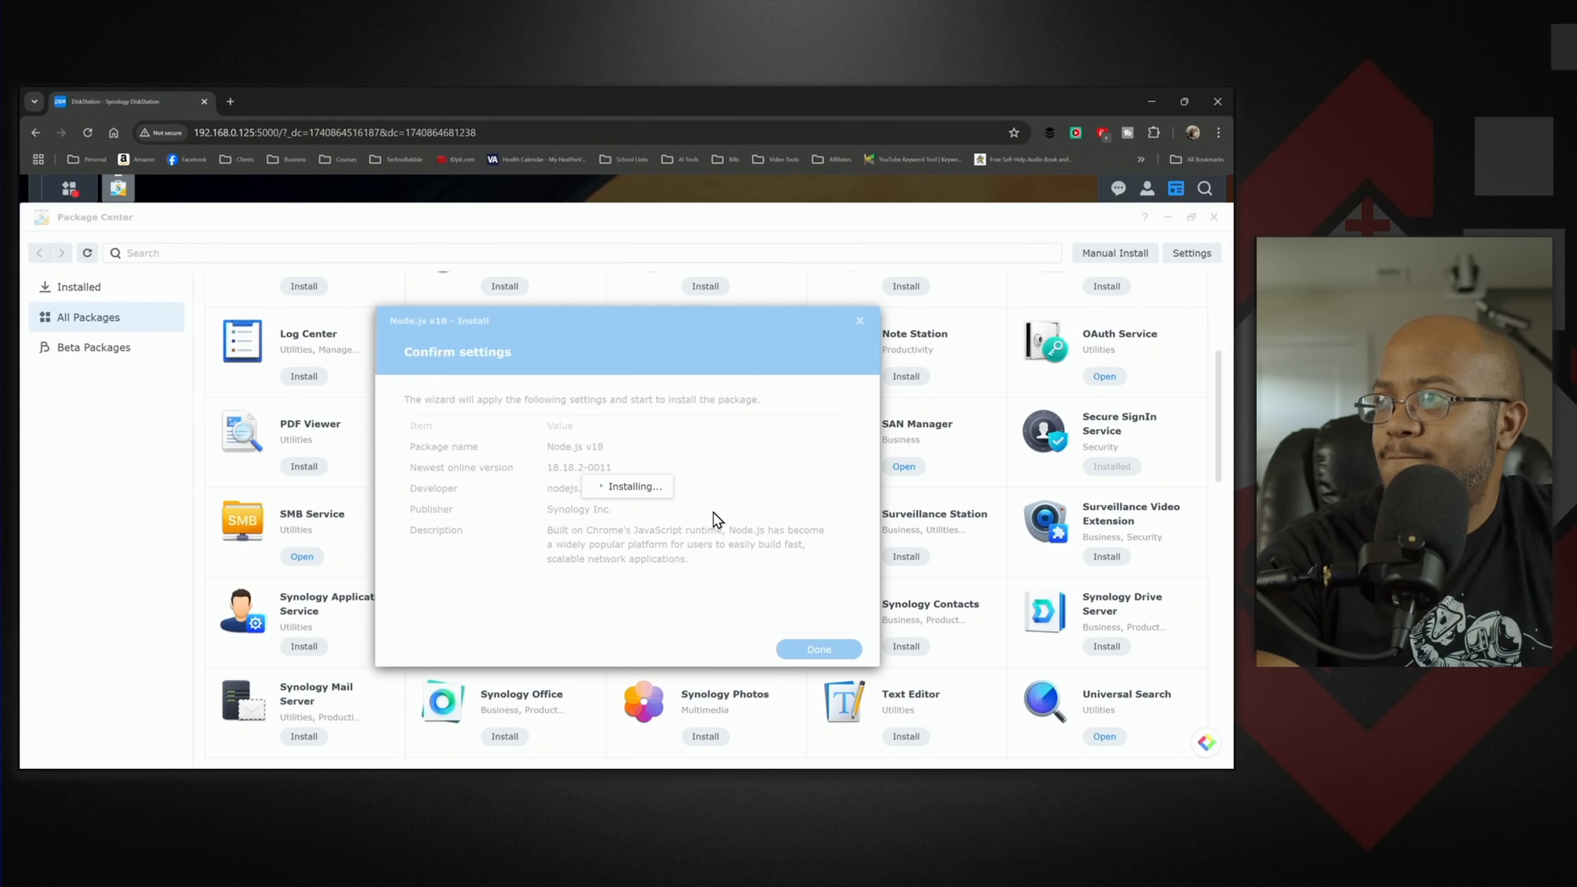
- Look through the remaining Synology, Open Source and Contributor packages, including Plex Media Server, and close Package Center
scroll(939, 551, "down", 2)
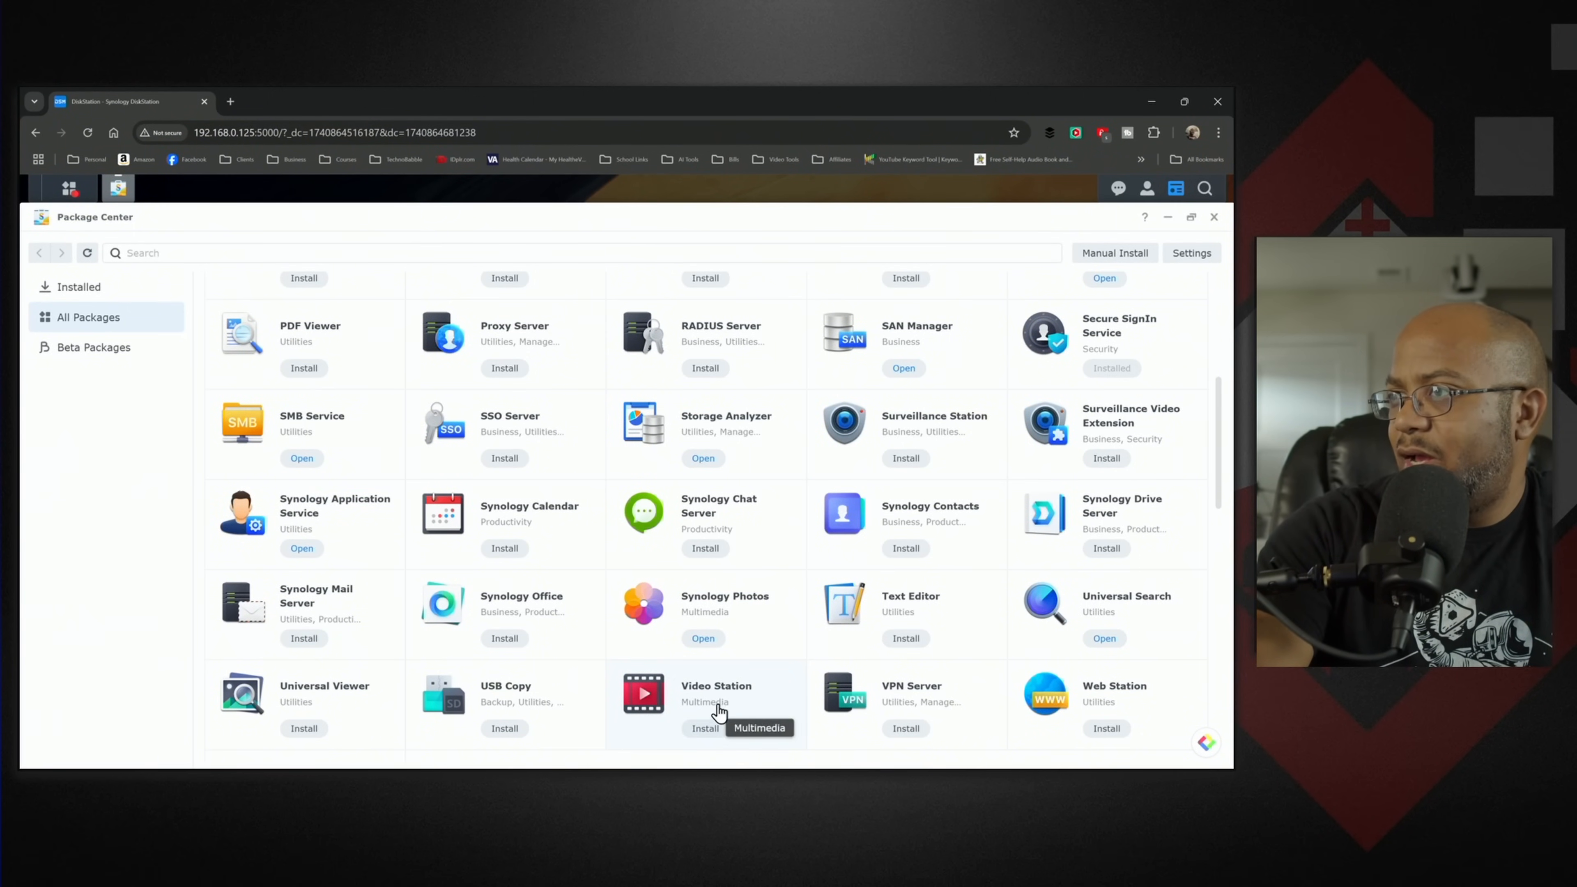
scroll(732, 698, "down", 2)
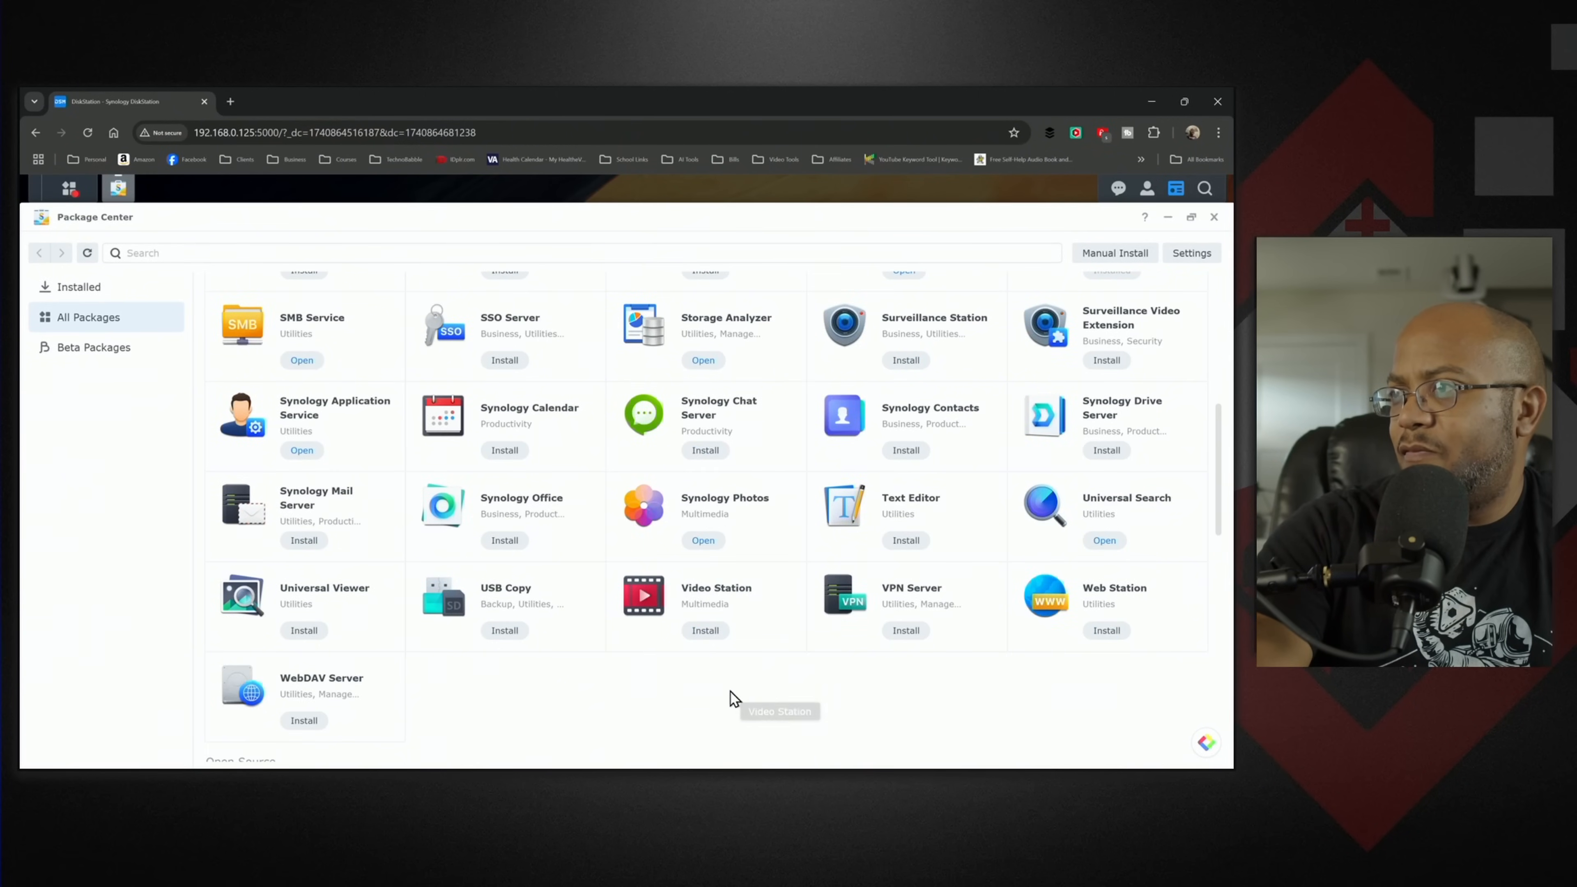
scroll(743, 652, "down", 2)
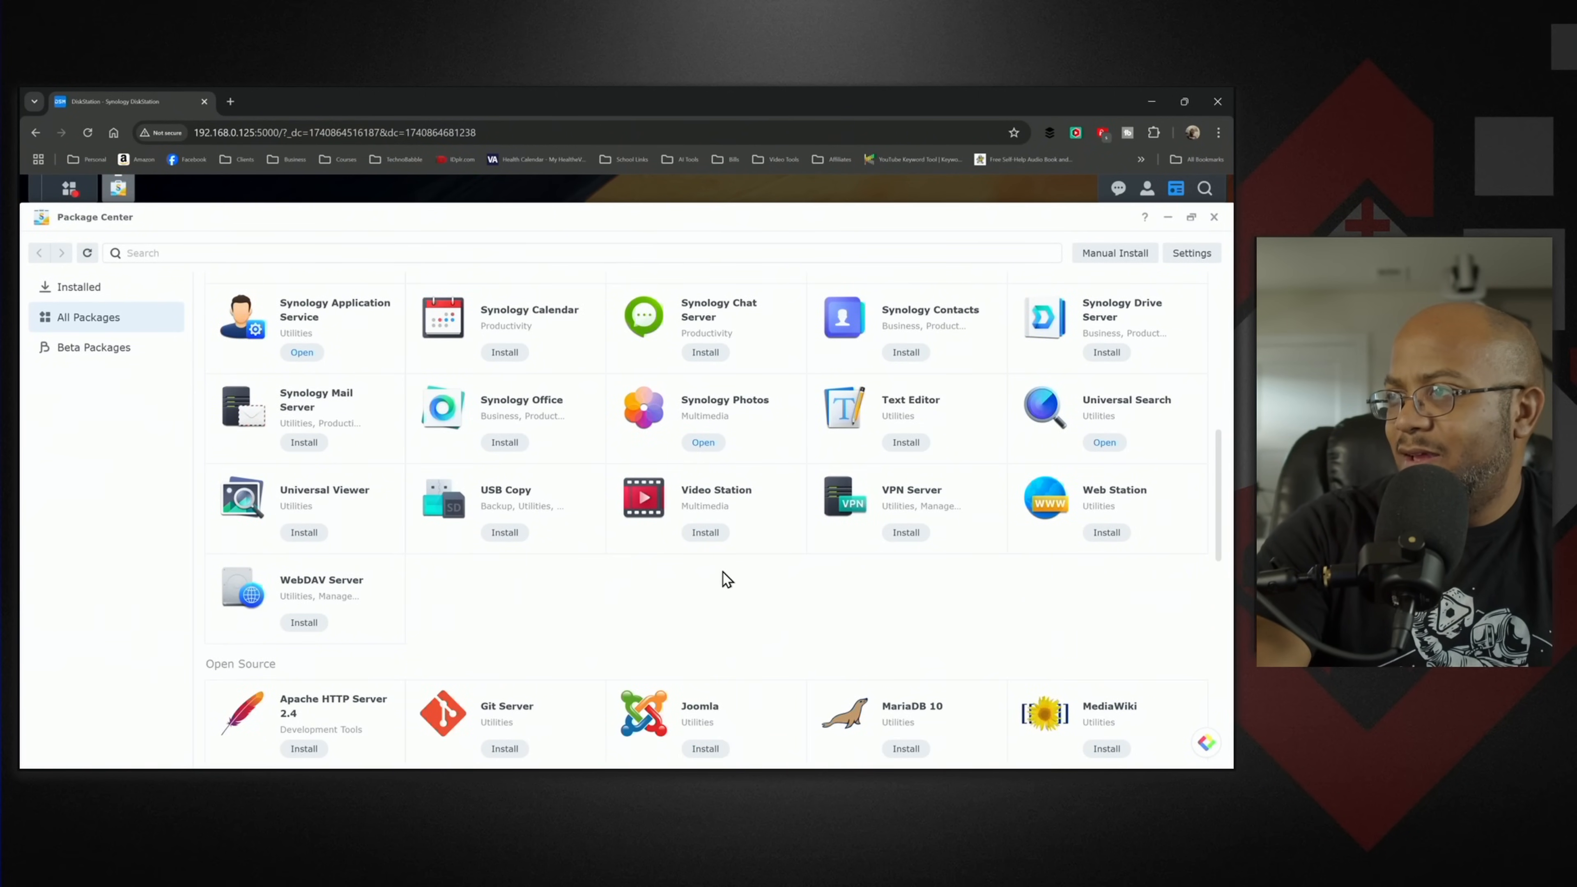
scroll(727, 579, "down", 1)
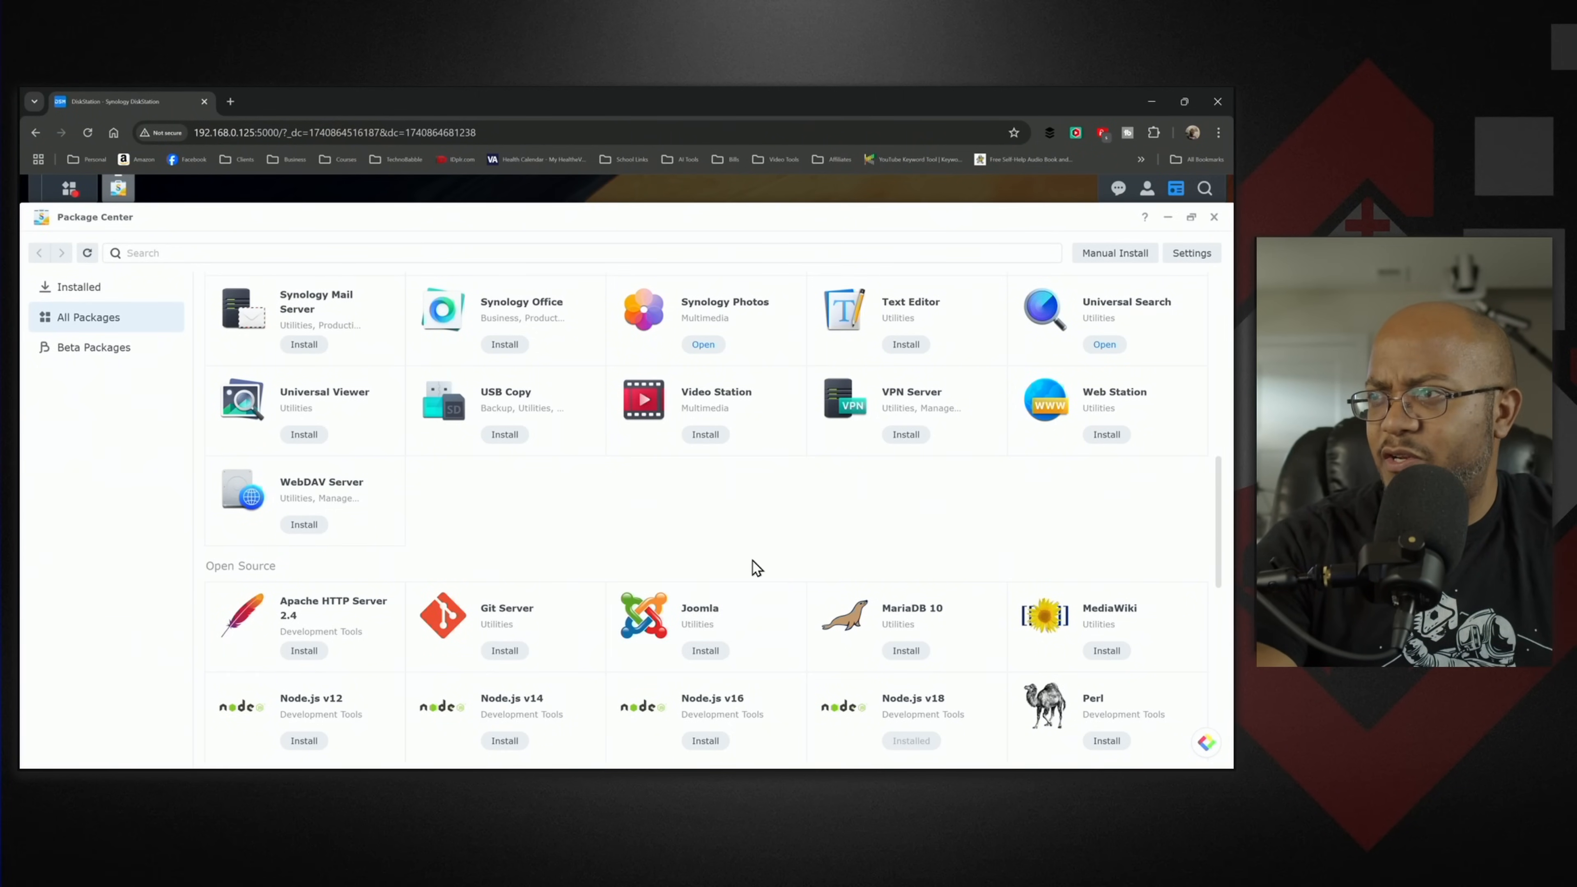
scroll(753, 566, "down", 2)
scroll(722, 633, "down", 2)
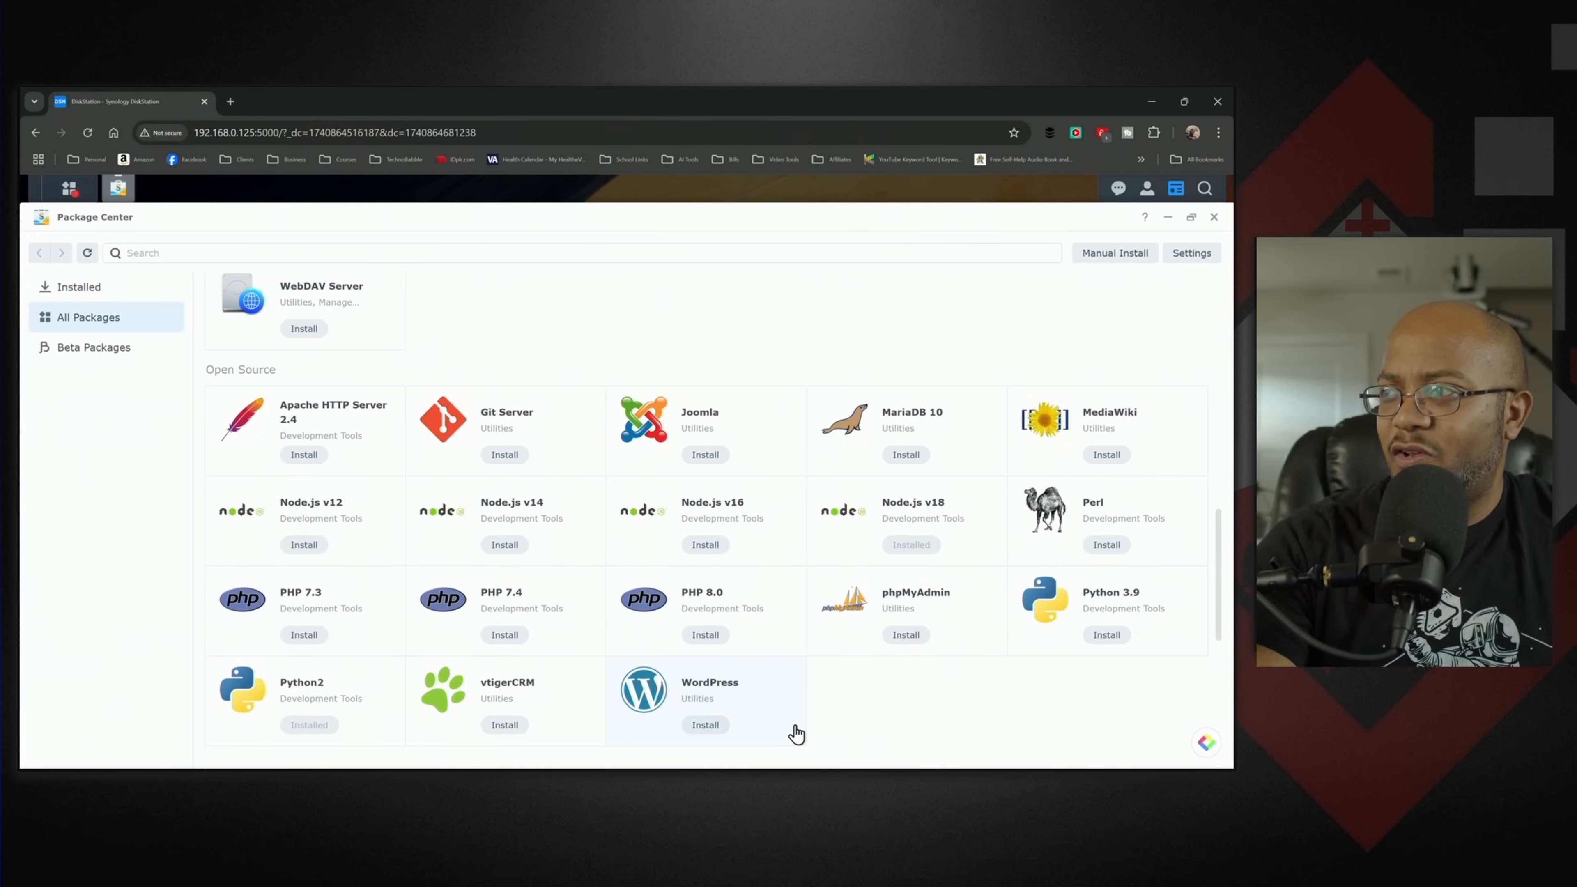
scroll(775, 706, "down", 2)
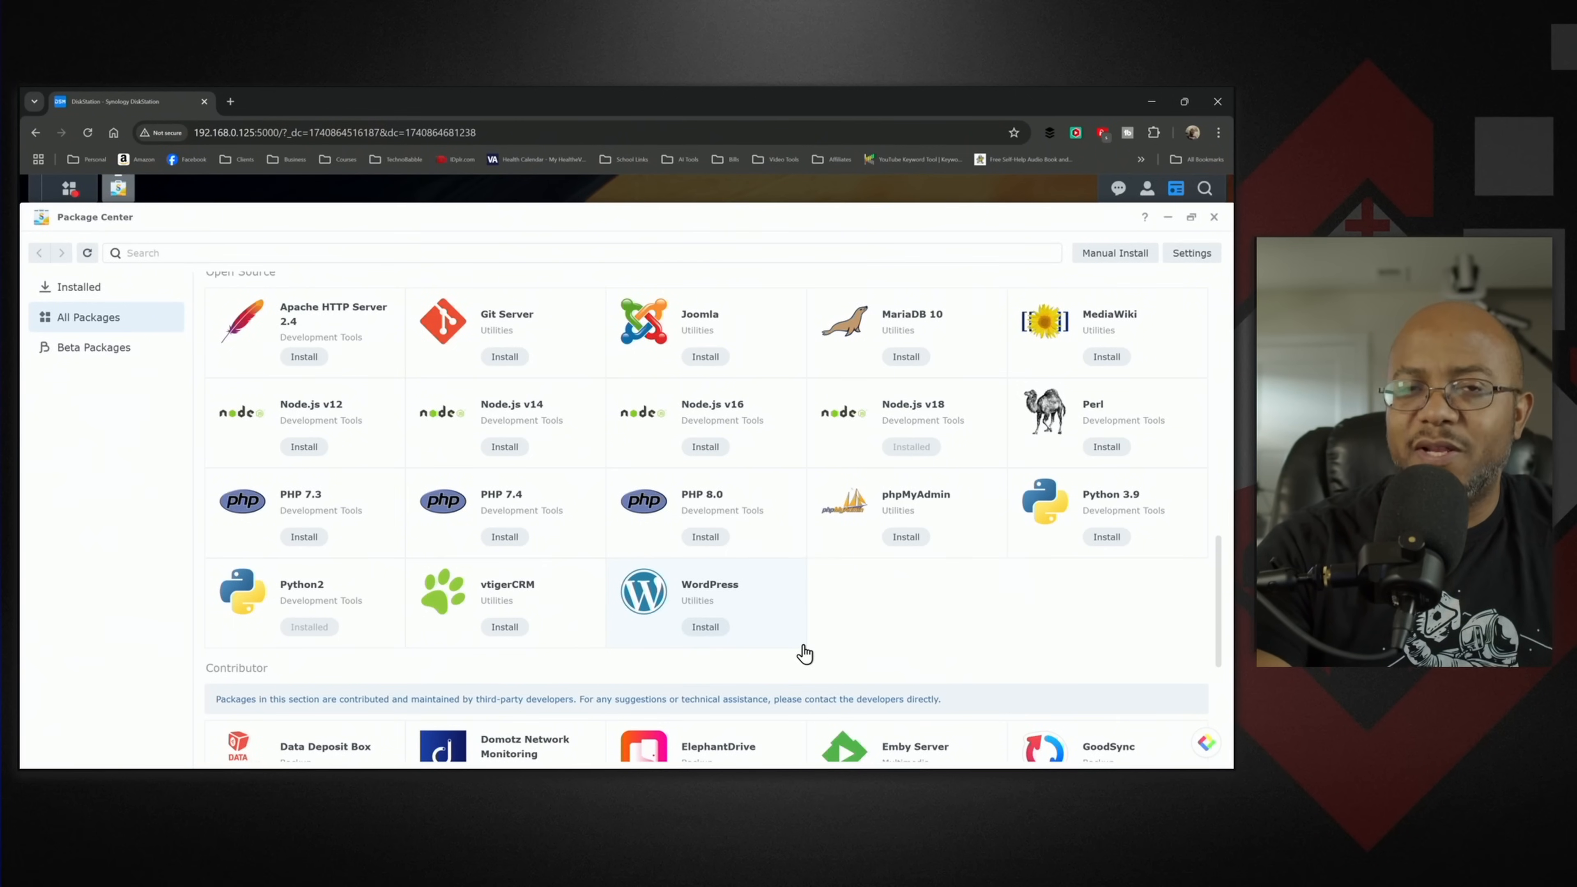
scroll(805, 654, "down", 2)
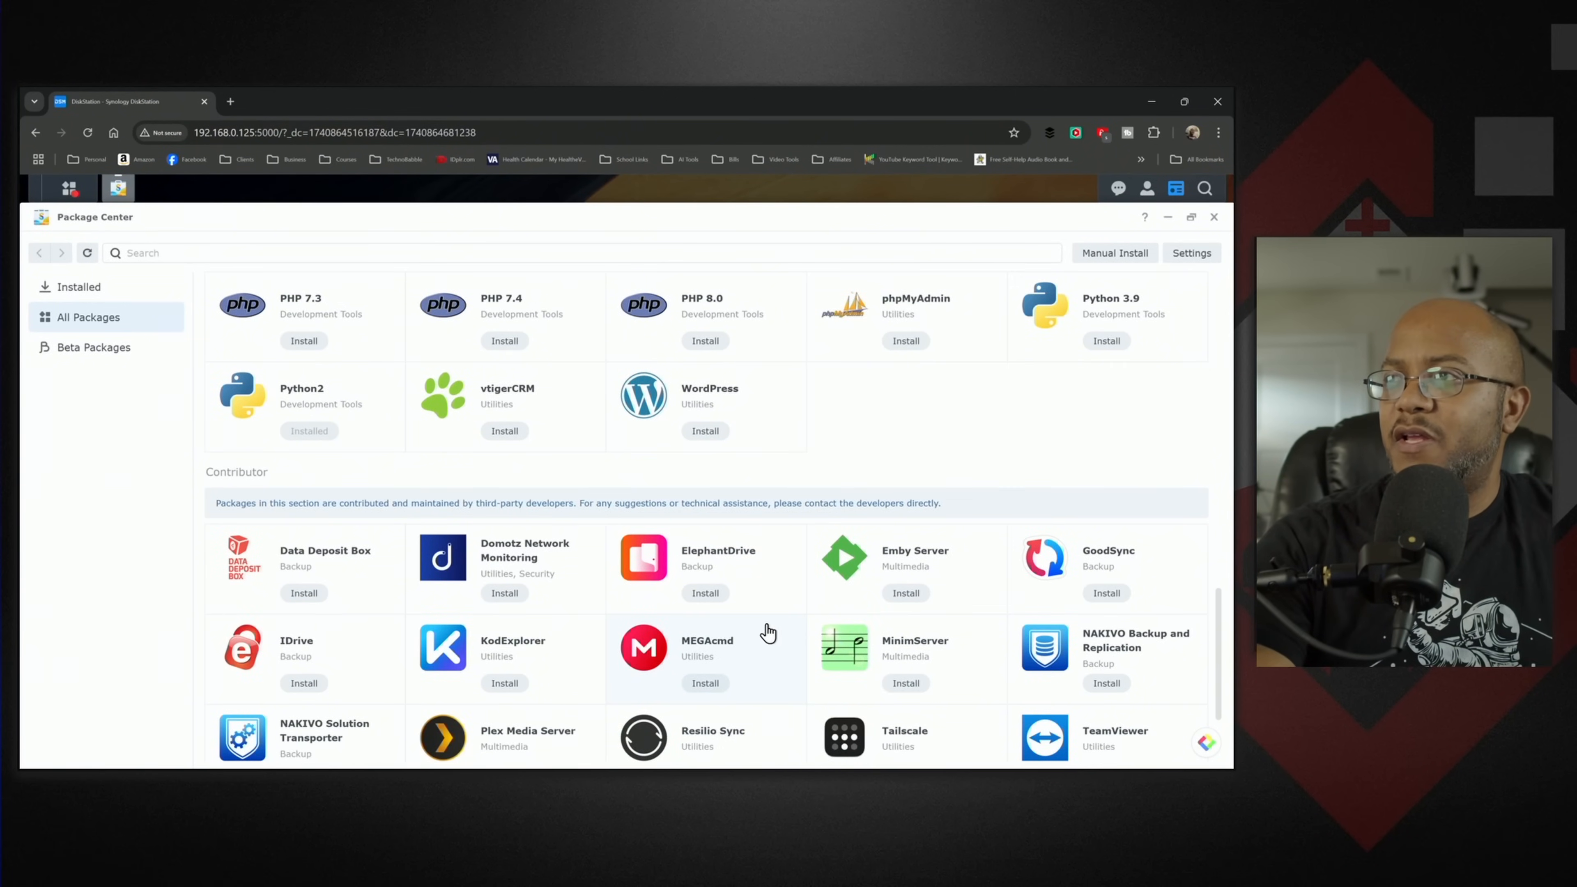
scroll(772, 631, "down", 1)
scroll(854, 698, "down", 1)
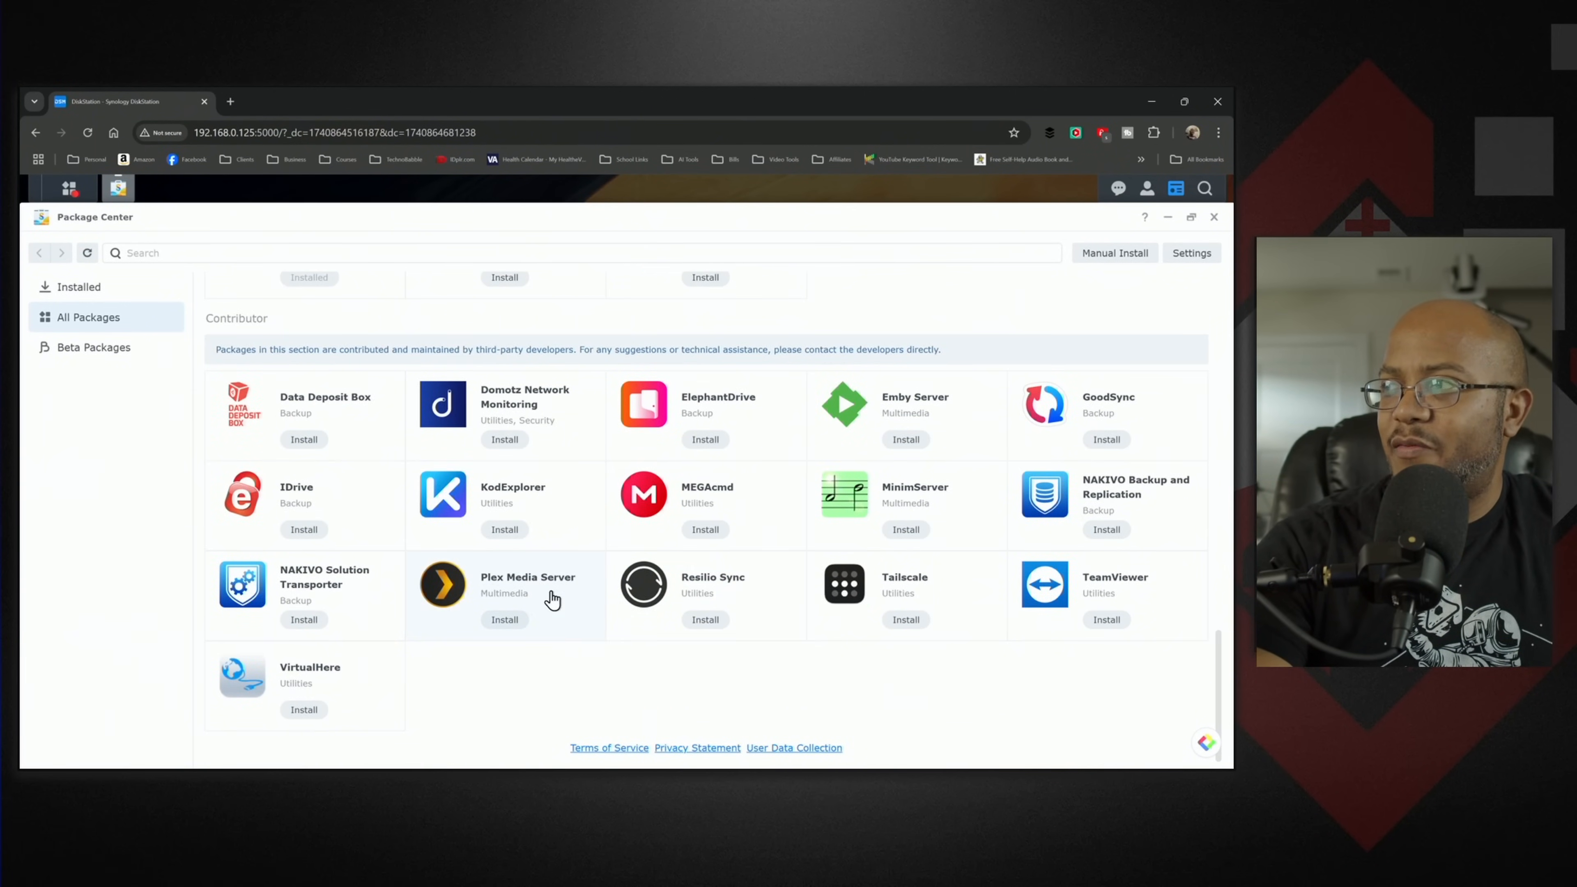
scroll(779, 671, "up", 15)
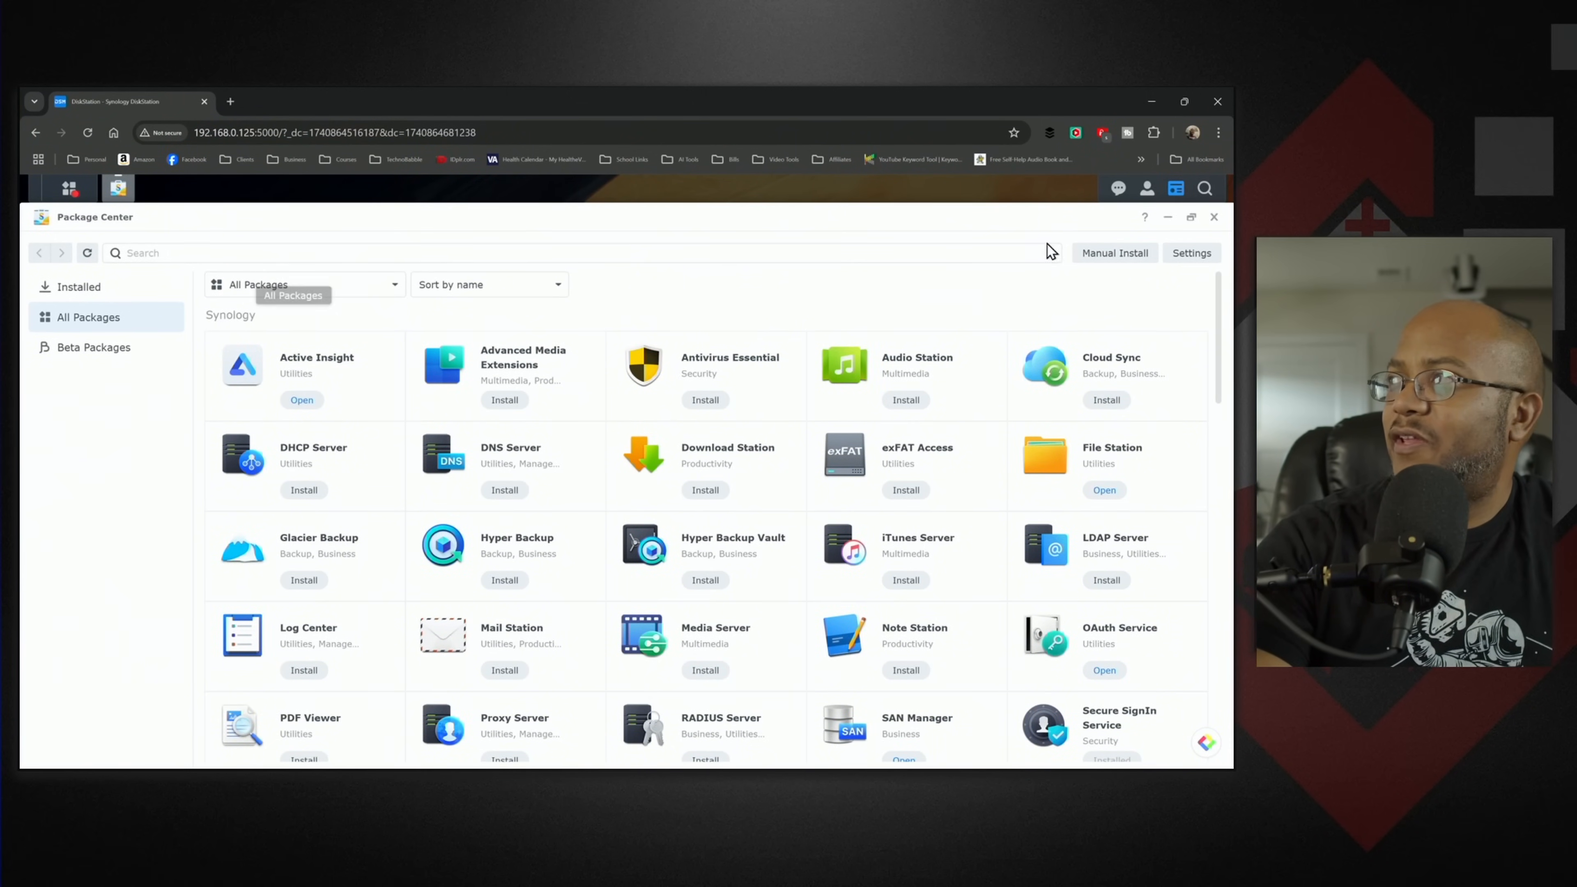
left_click(1215, 217)
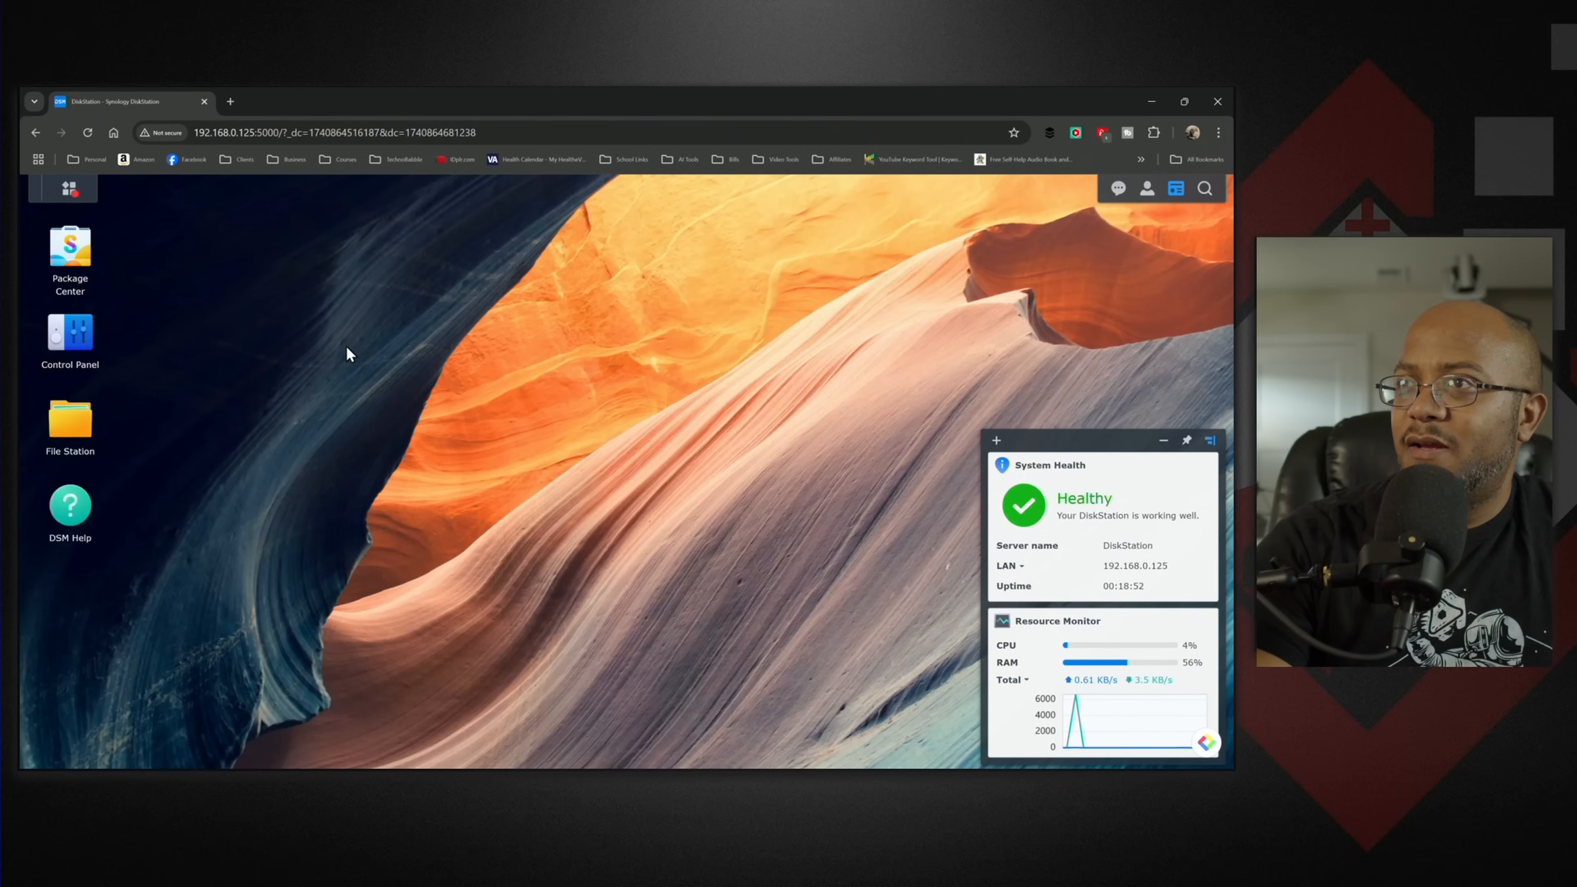
- Start creating a user named antiochmedia in Control Panel, fill in the contact e-mail and keep only the users group
left_click(74, 335)
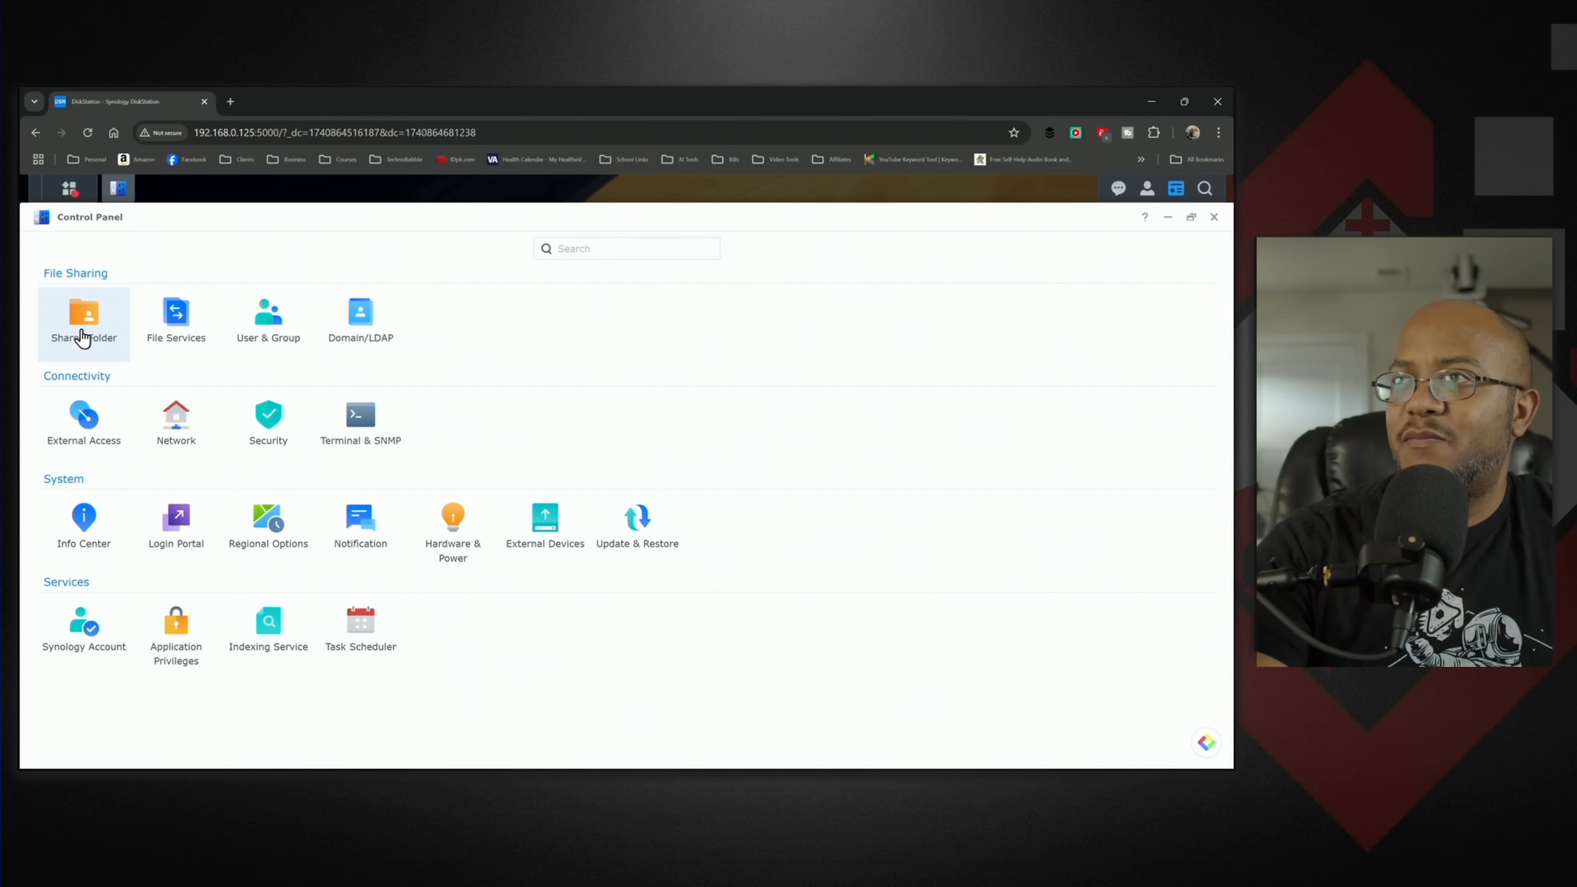
left_click(267, 318)
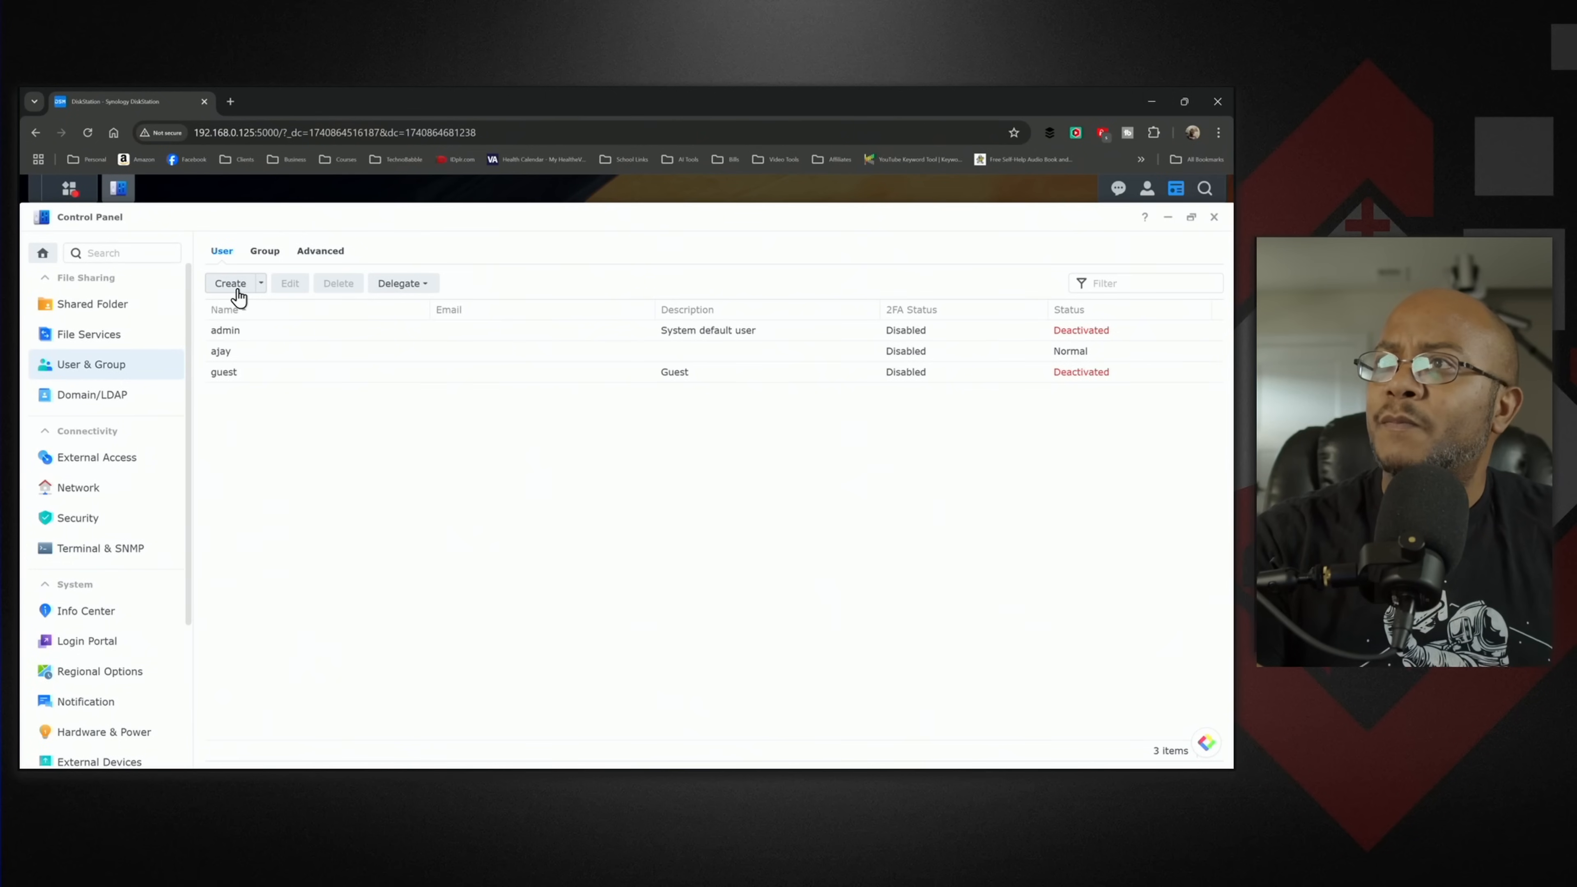
left_click(237, 292)
left_click(577, 380)
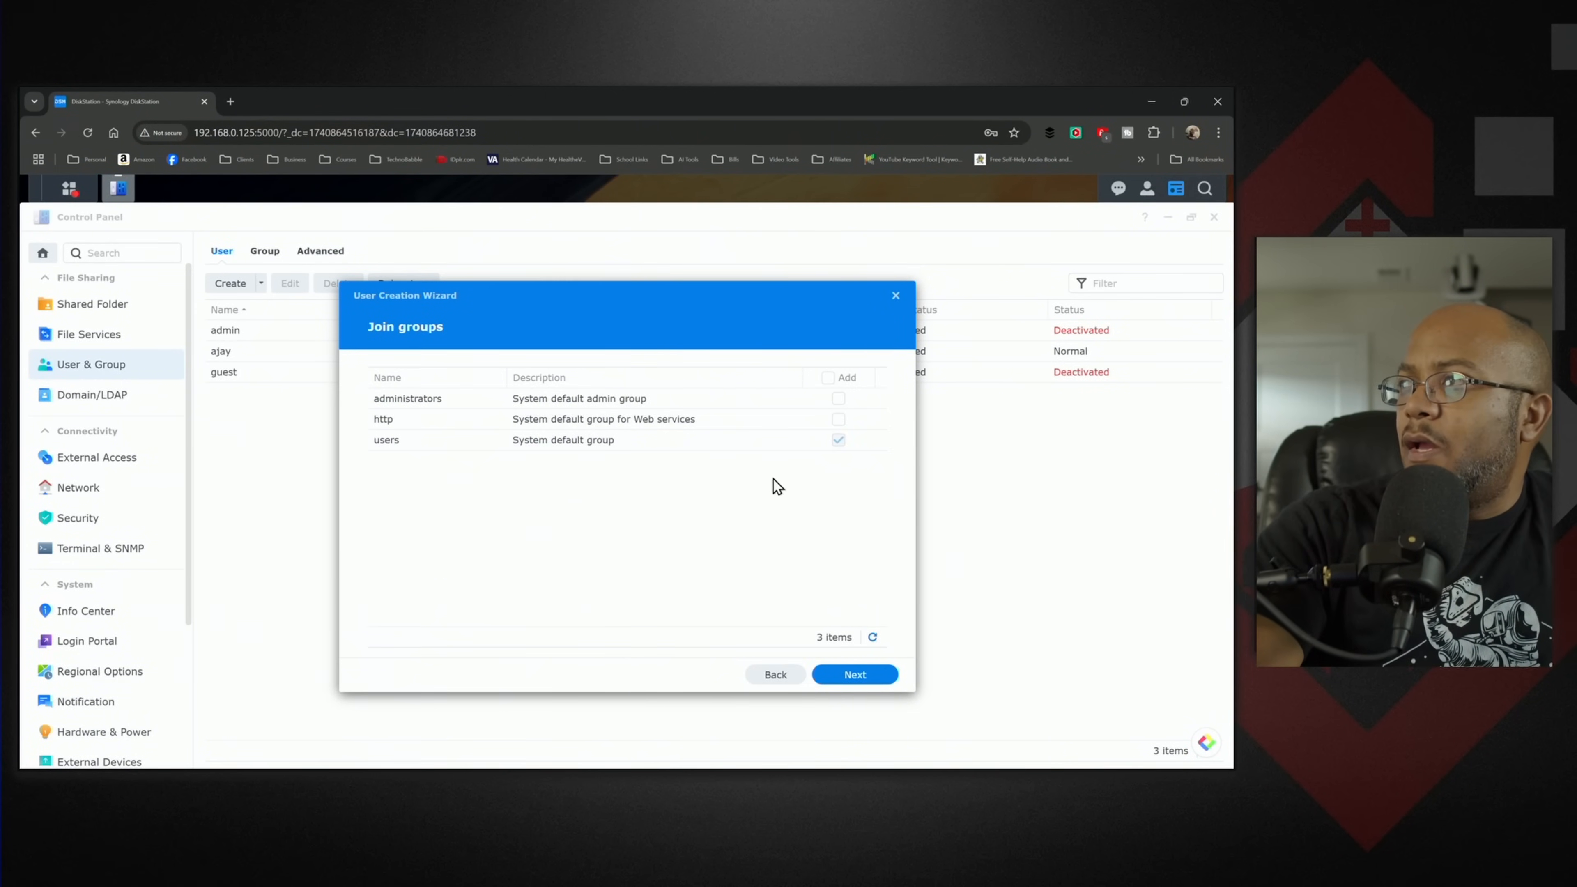
left_click(858, 682)
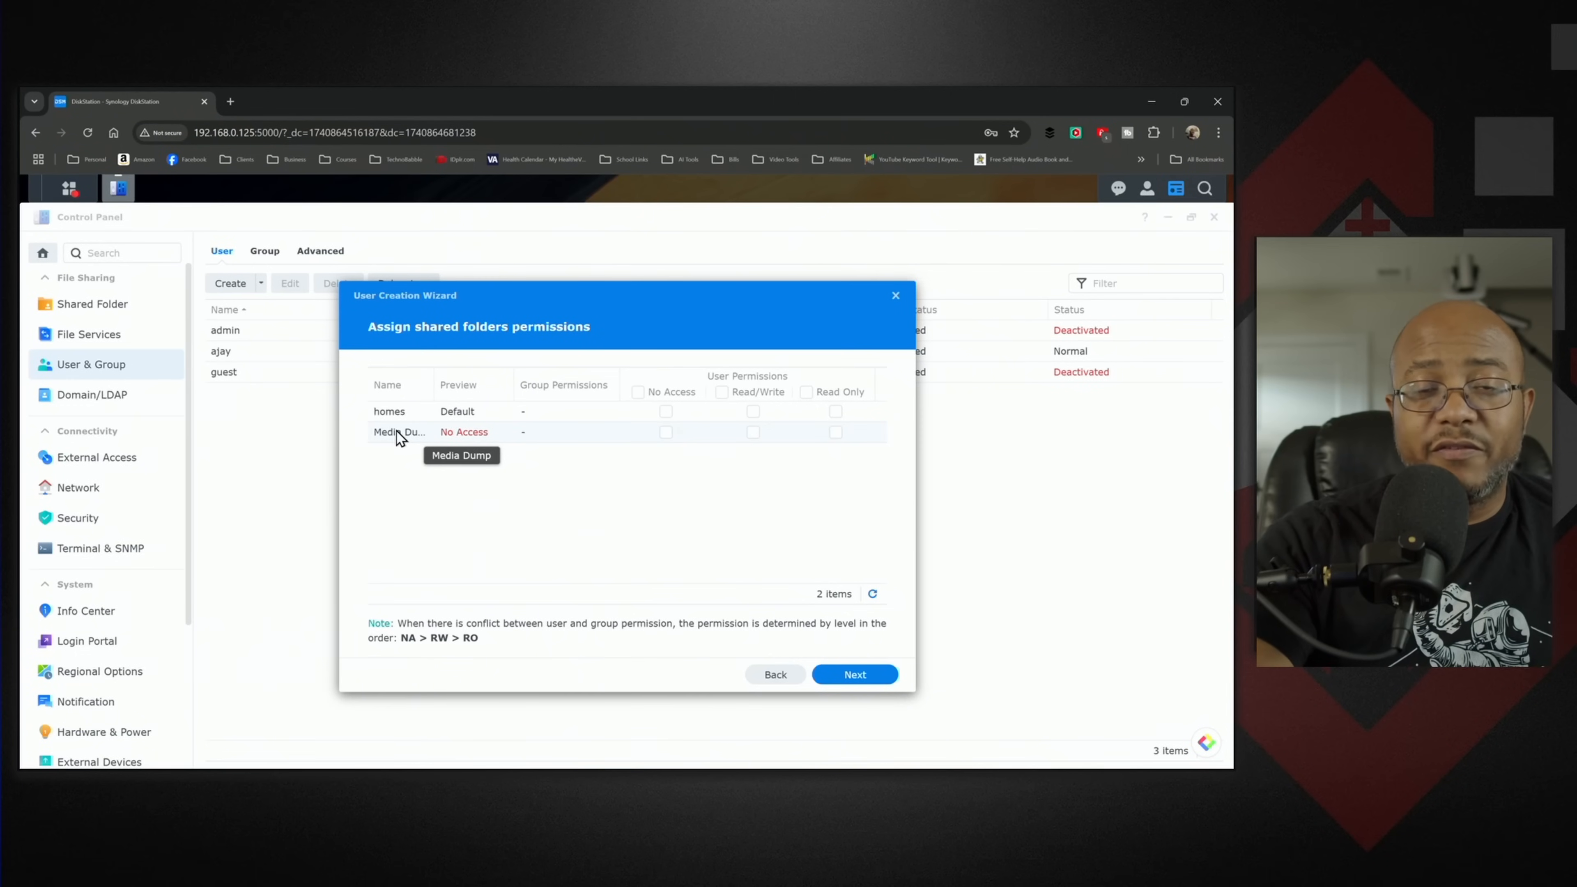
- Give the new user Read/Write permission on the Media Dump folder and leave the Volume 1 quota unlimited
left_click(753, 433)
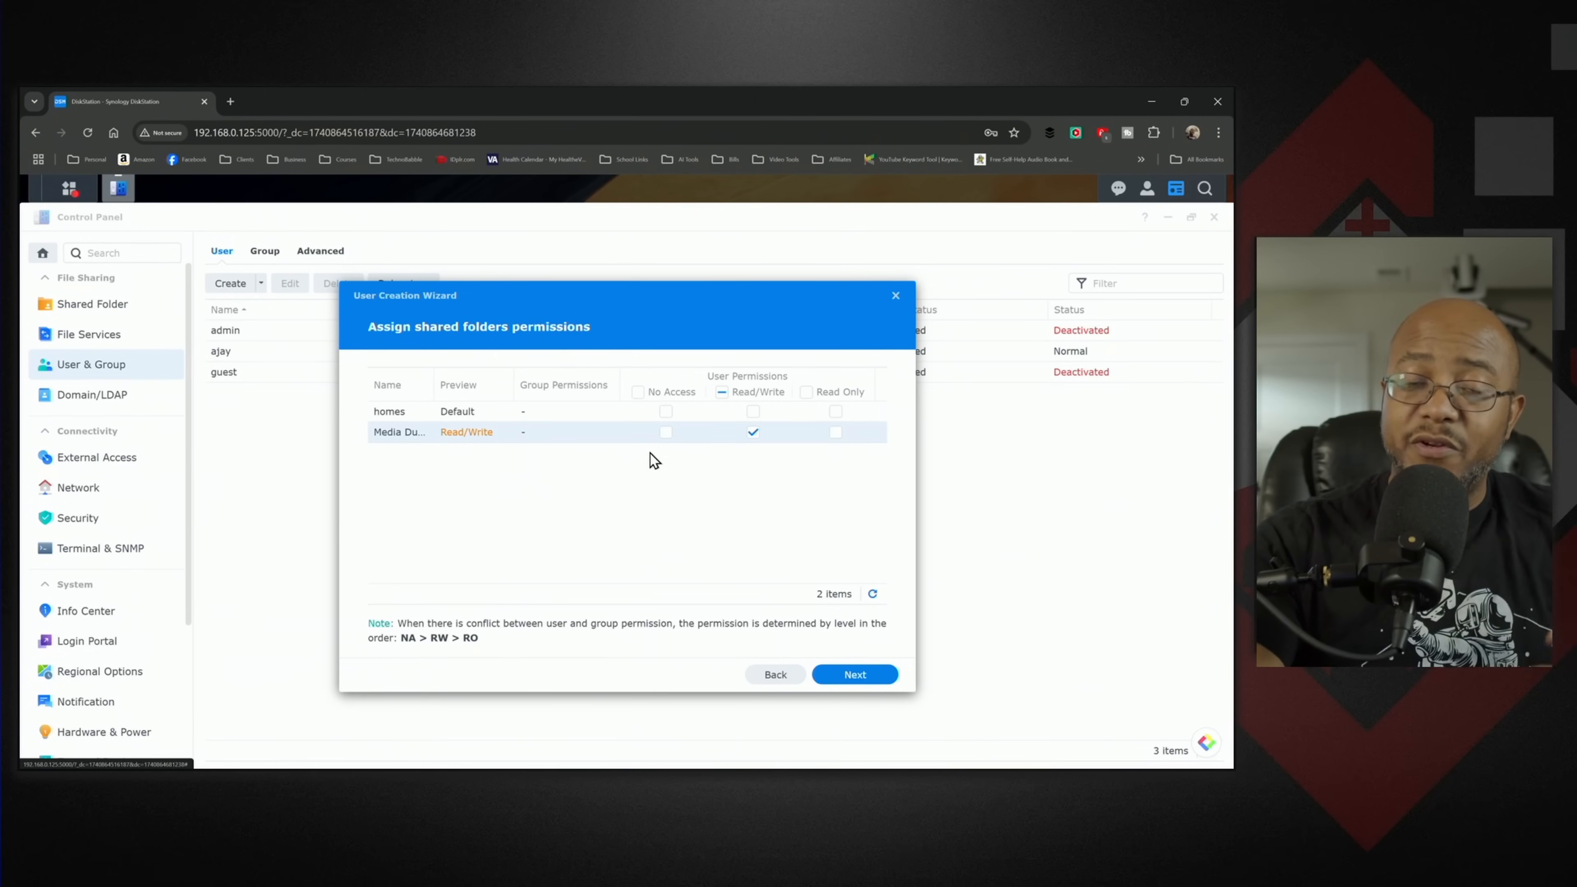
left_click(852, 677)
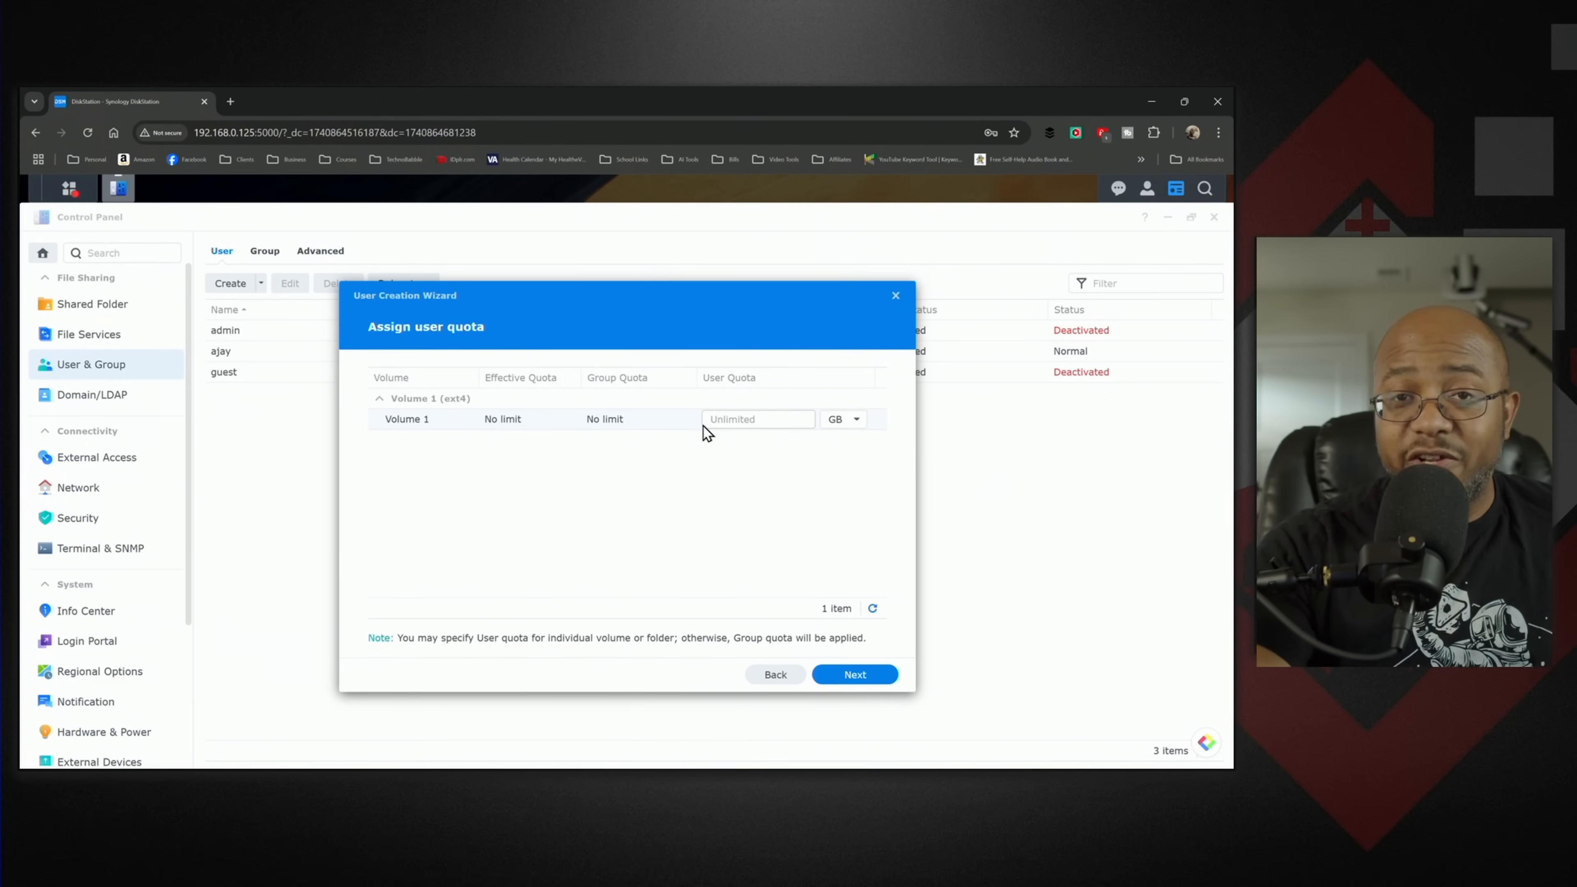
left_click(865, 679)
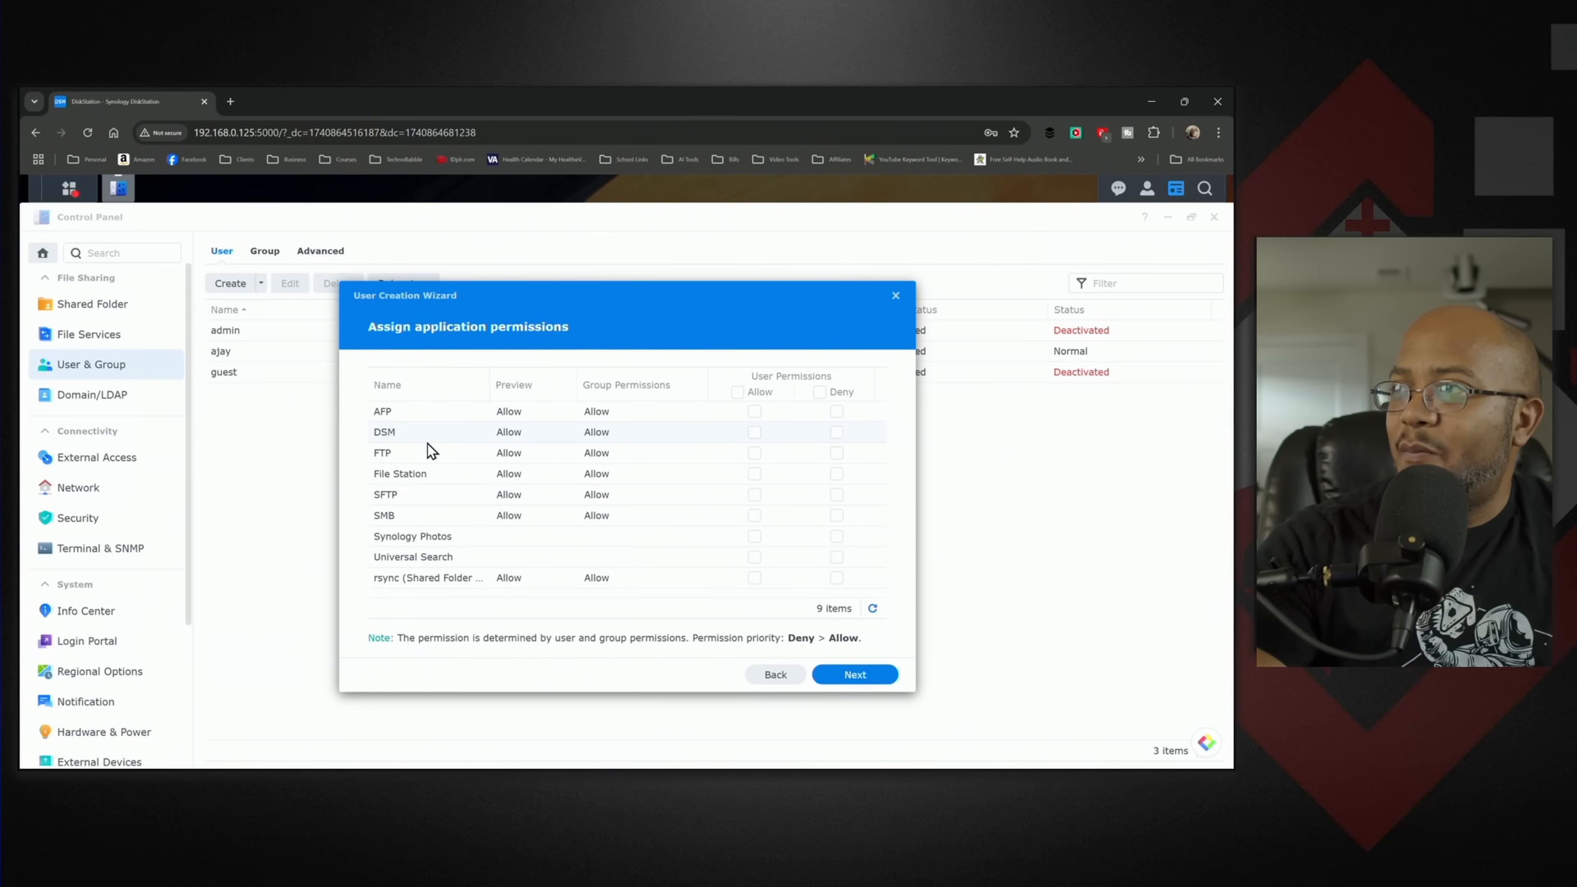
- Allow FTP access for the new user, keep the group speed limit settings and confirm the account's creation
left_click(754, 454)
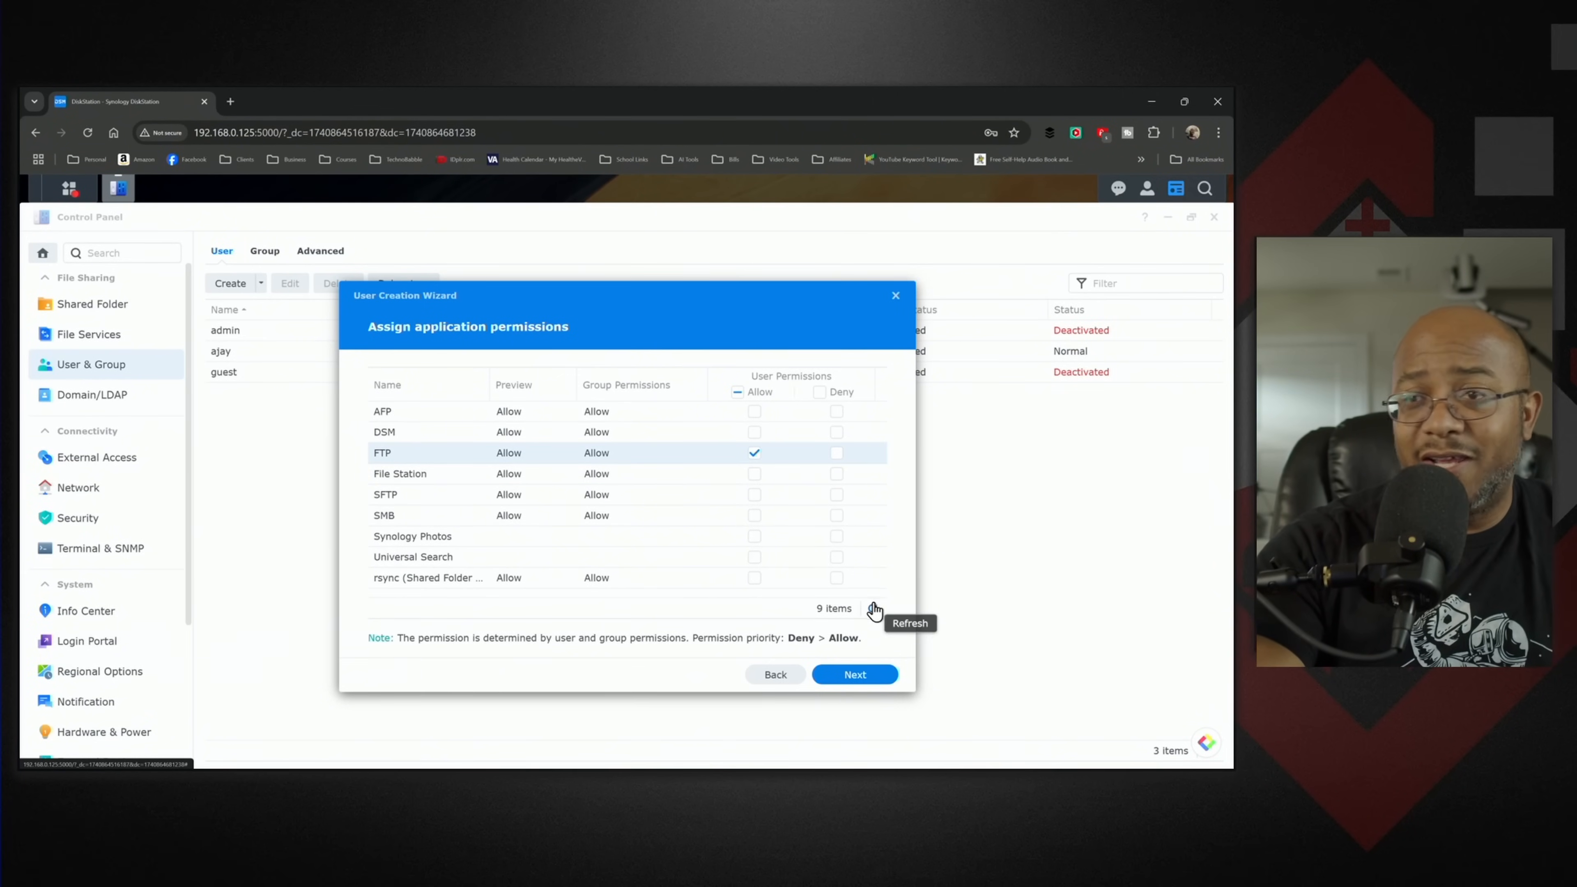
left_click(865, 679)
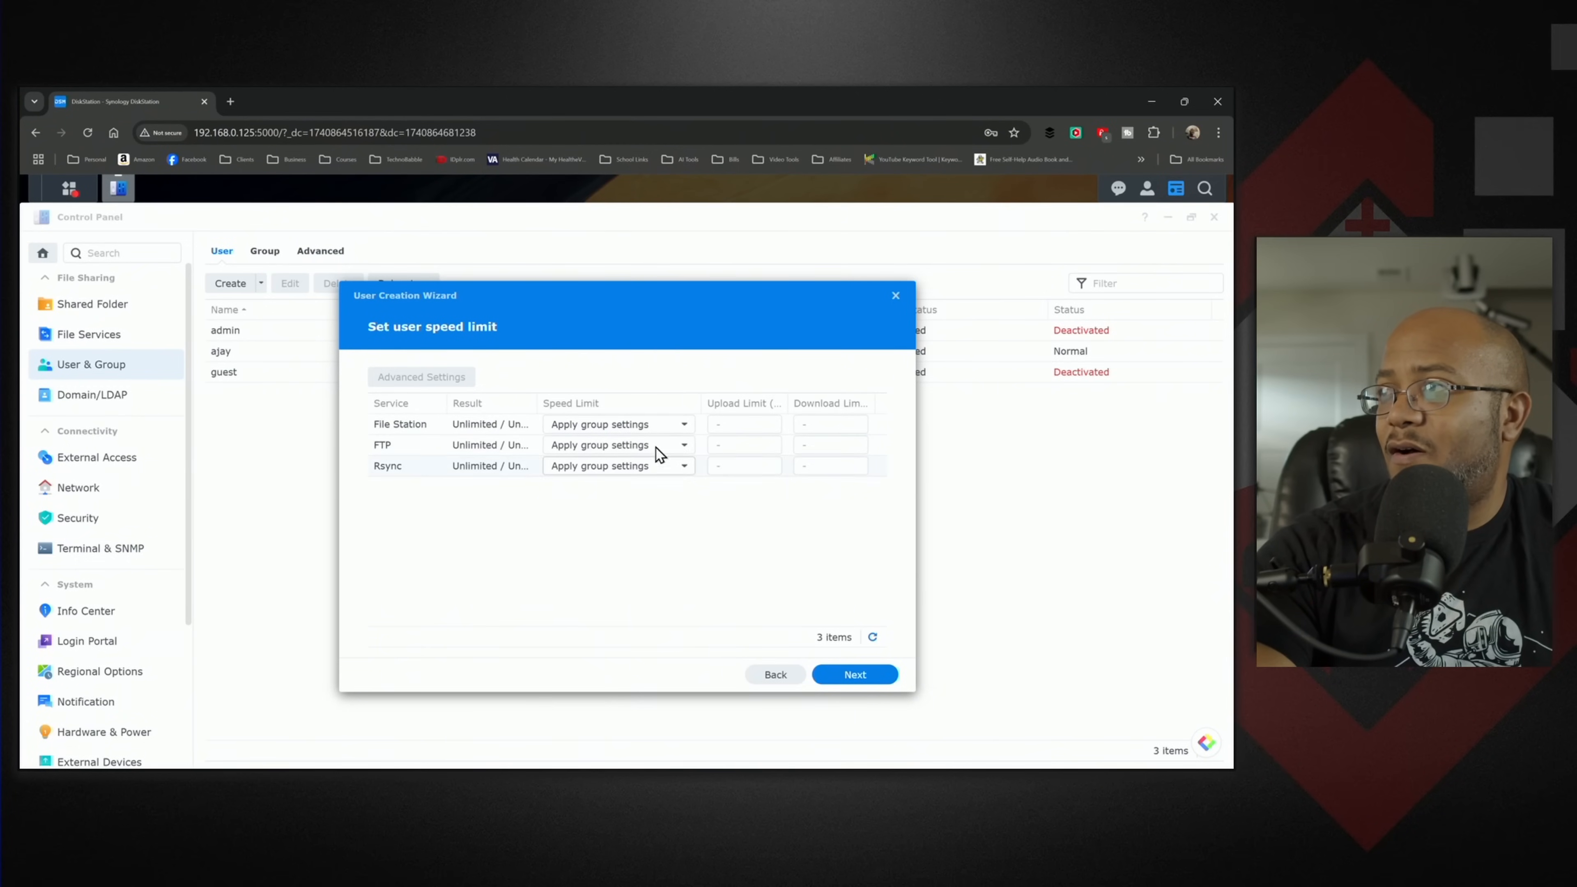
left_click(855, 678)
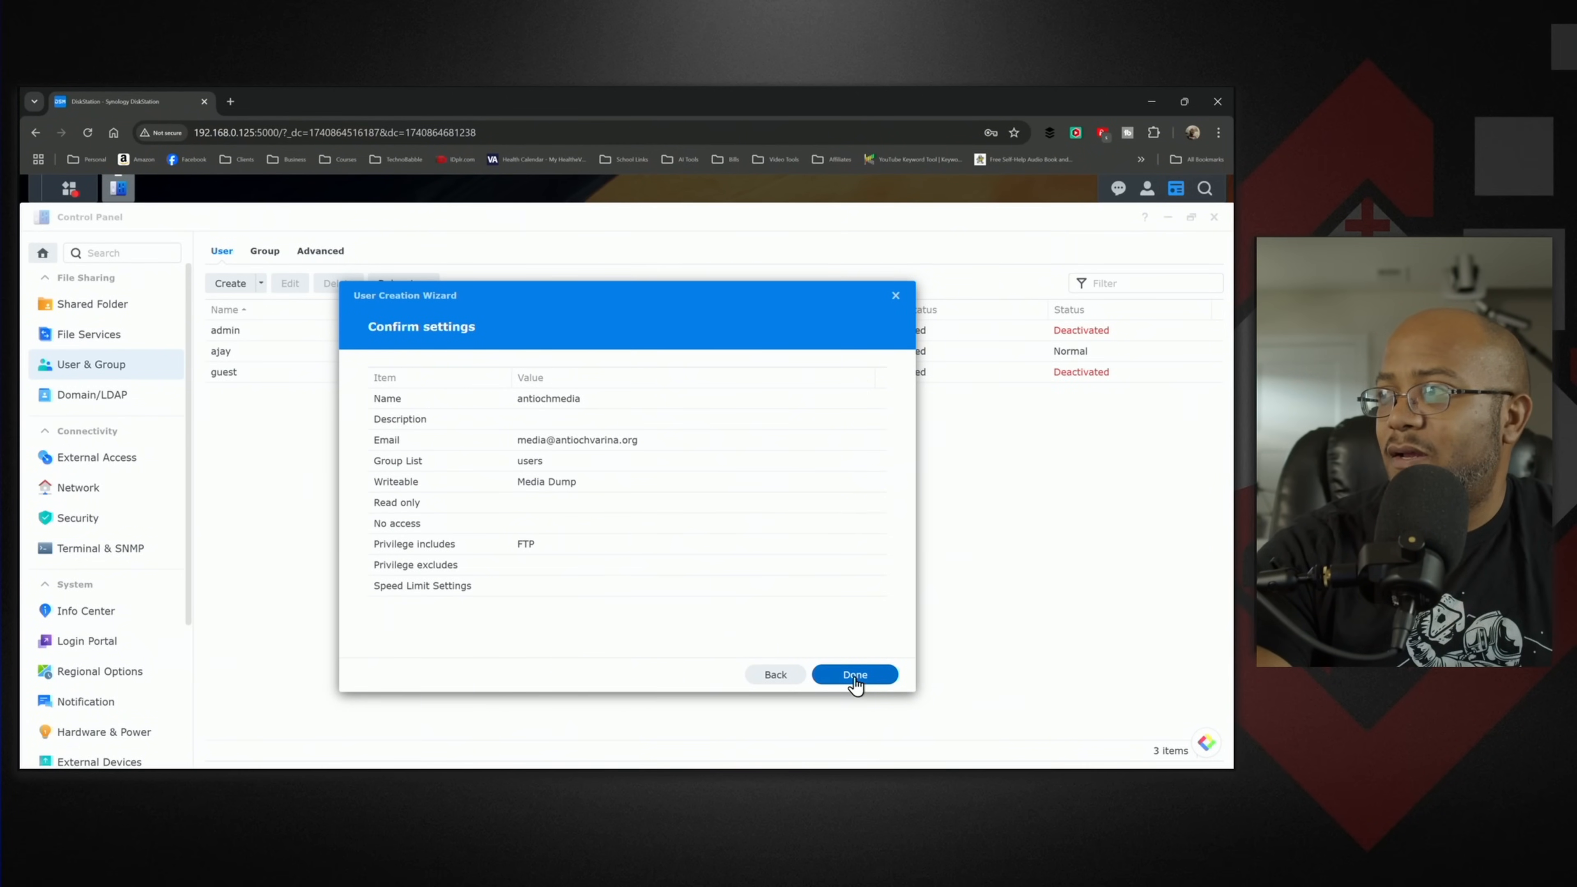
left_click(855, 676)
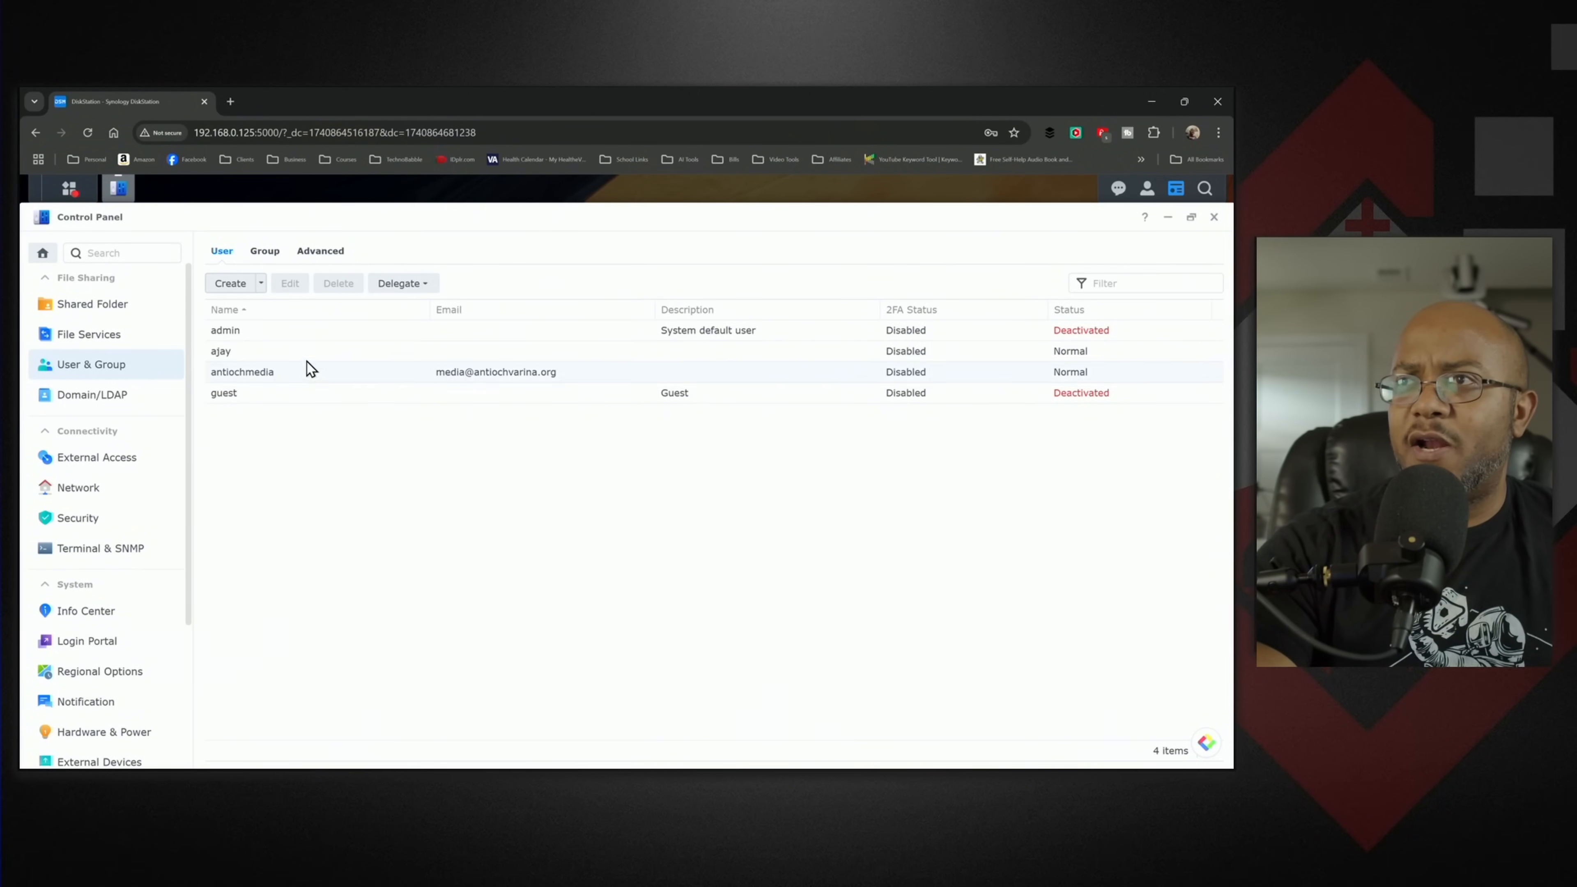
- Examine the homes shared folder's details in Control Panel and the antiochmedia folder inside homes in File Station
left_click(104, 306)
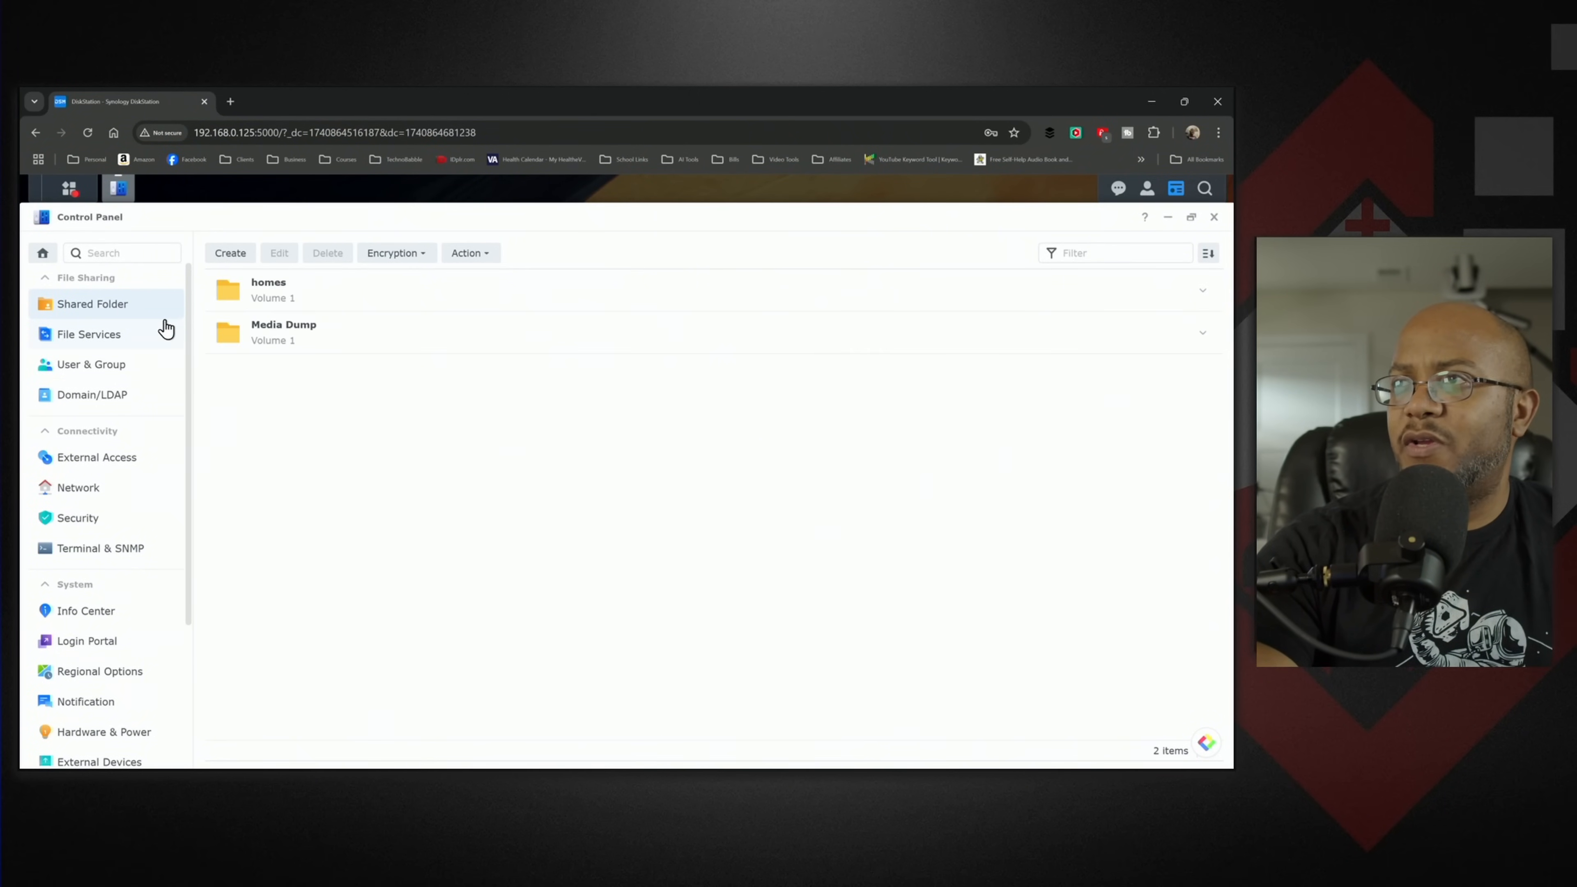
left_click(291, 295)
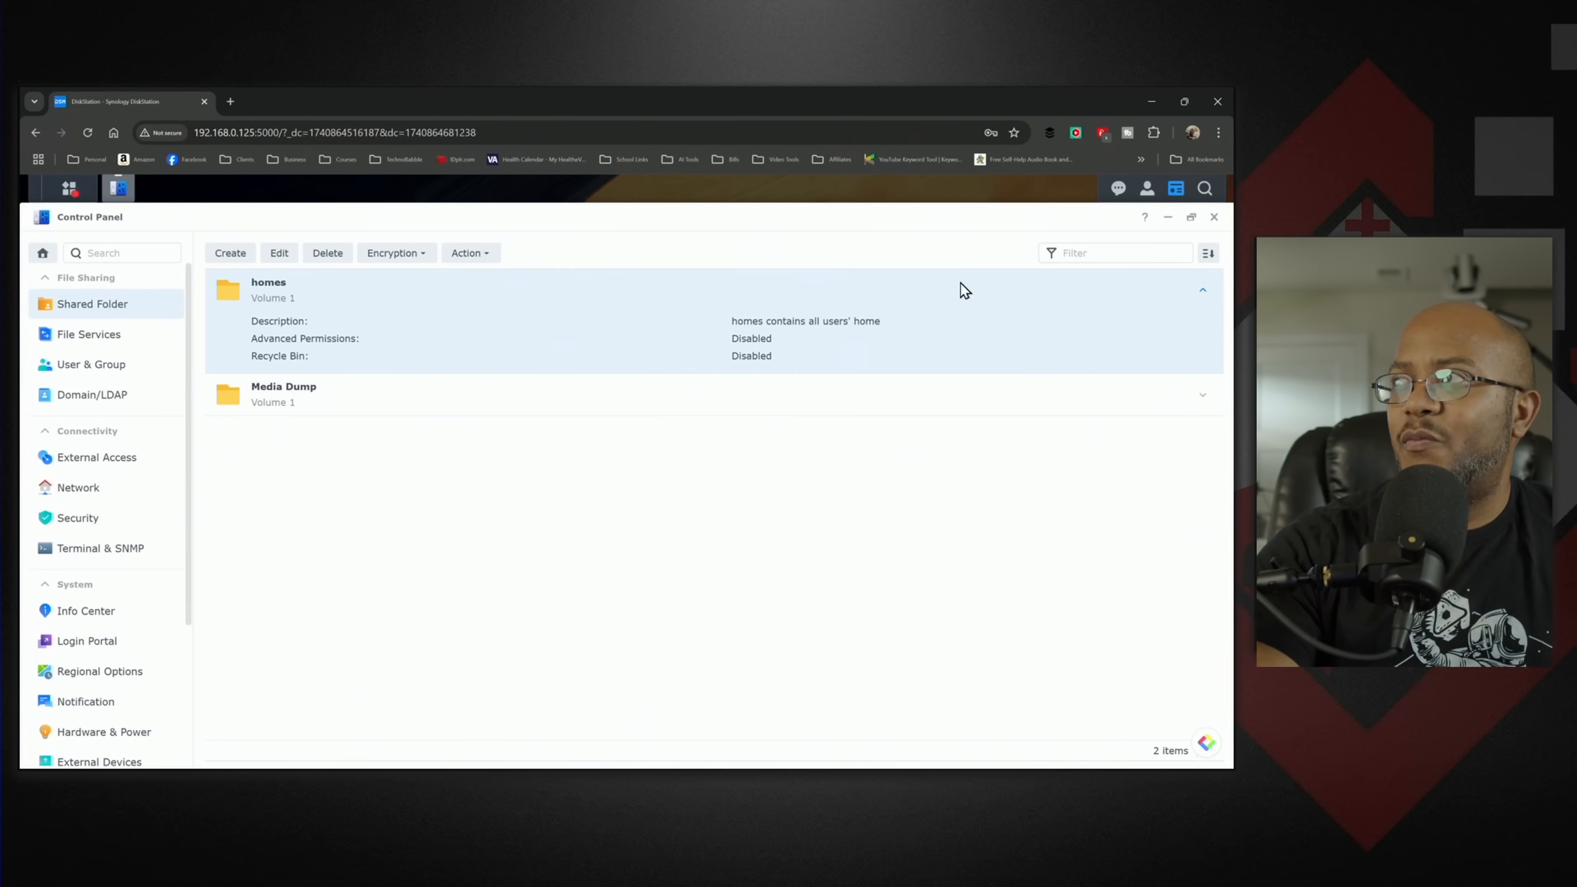
left_click(1214, 217)
left_click(80, 419)
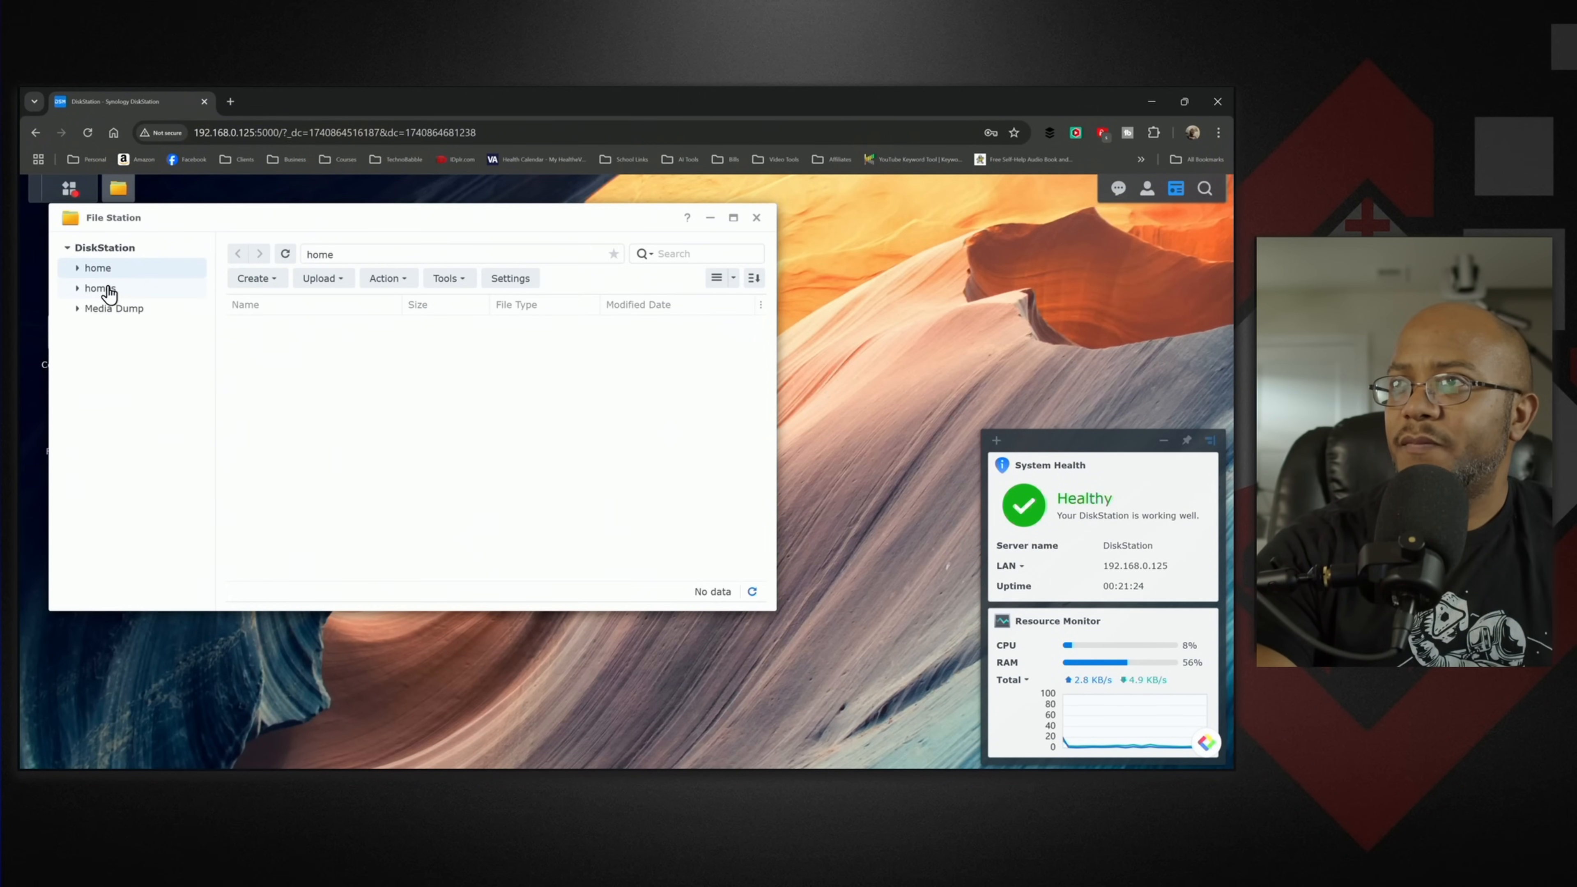
left_click(98, 291)
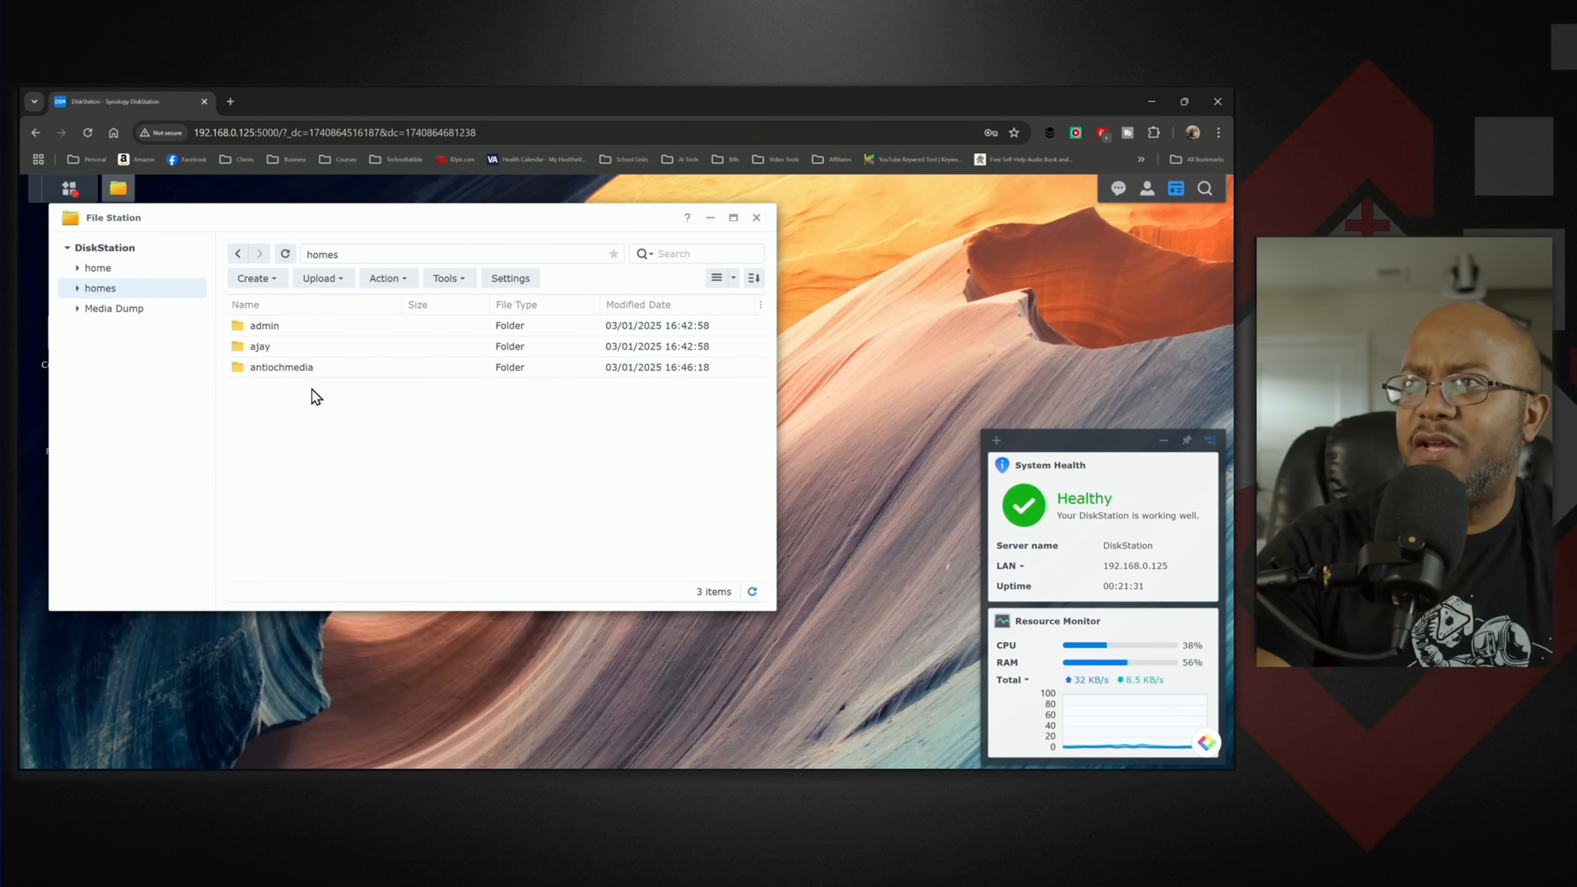
double_click(263, 367)
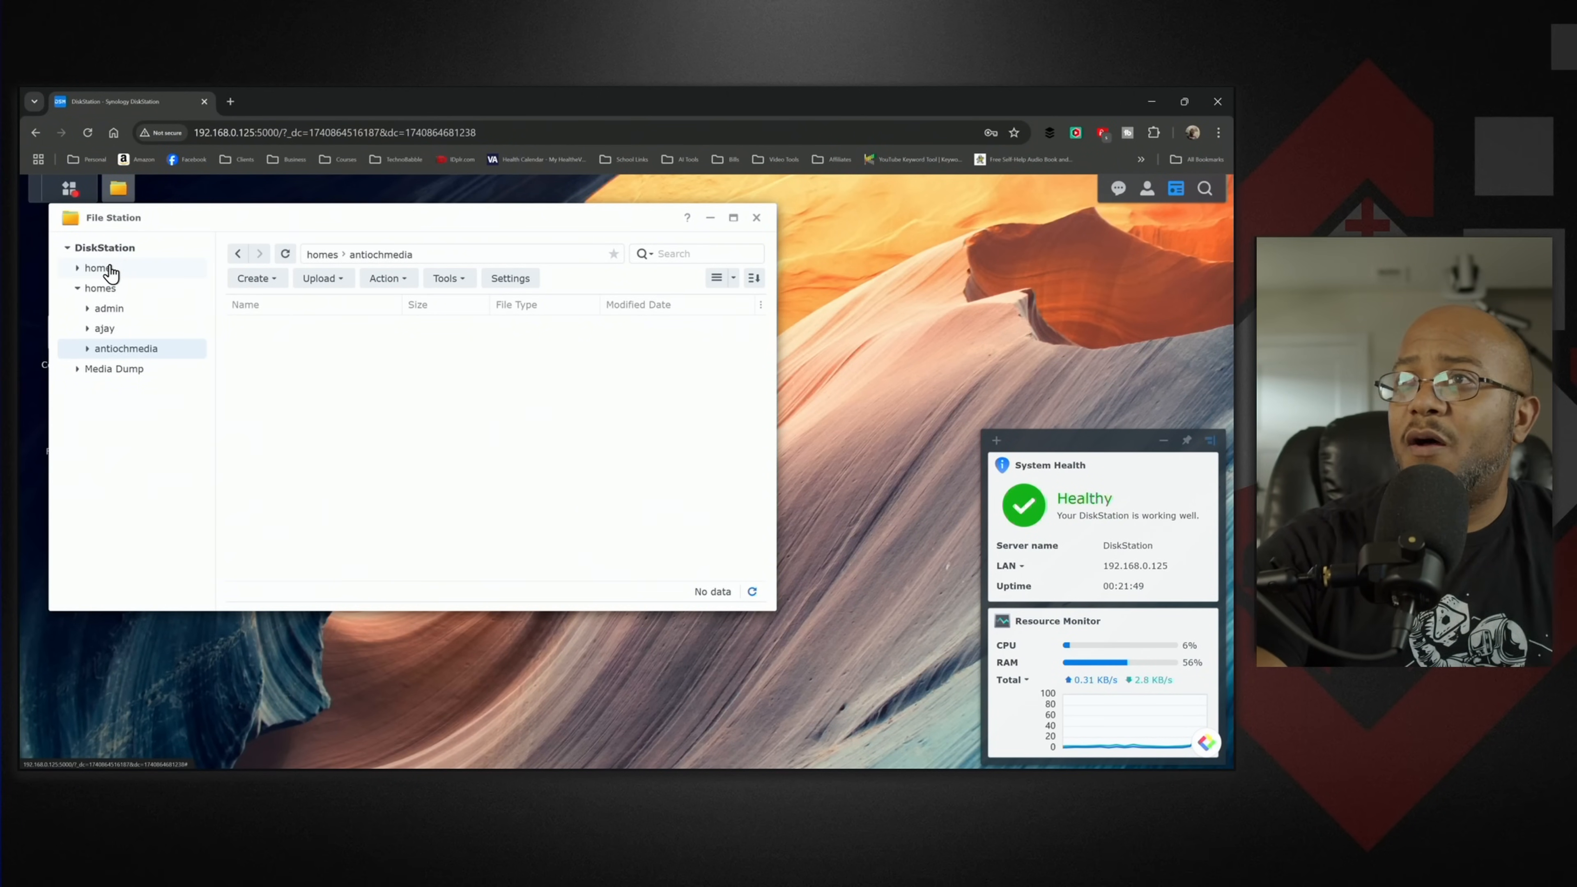
left_click(755, 218)
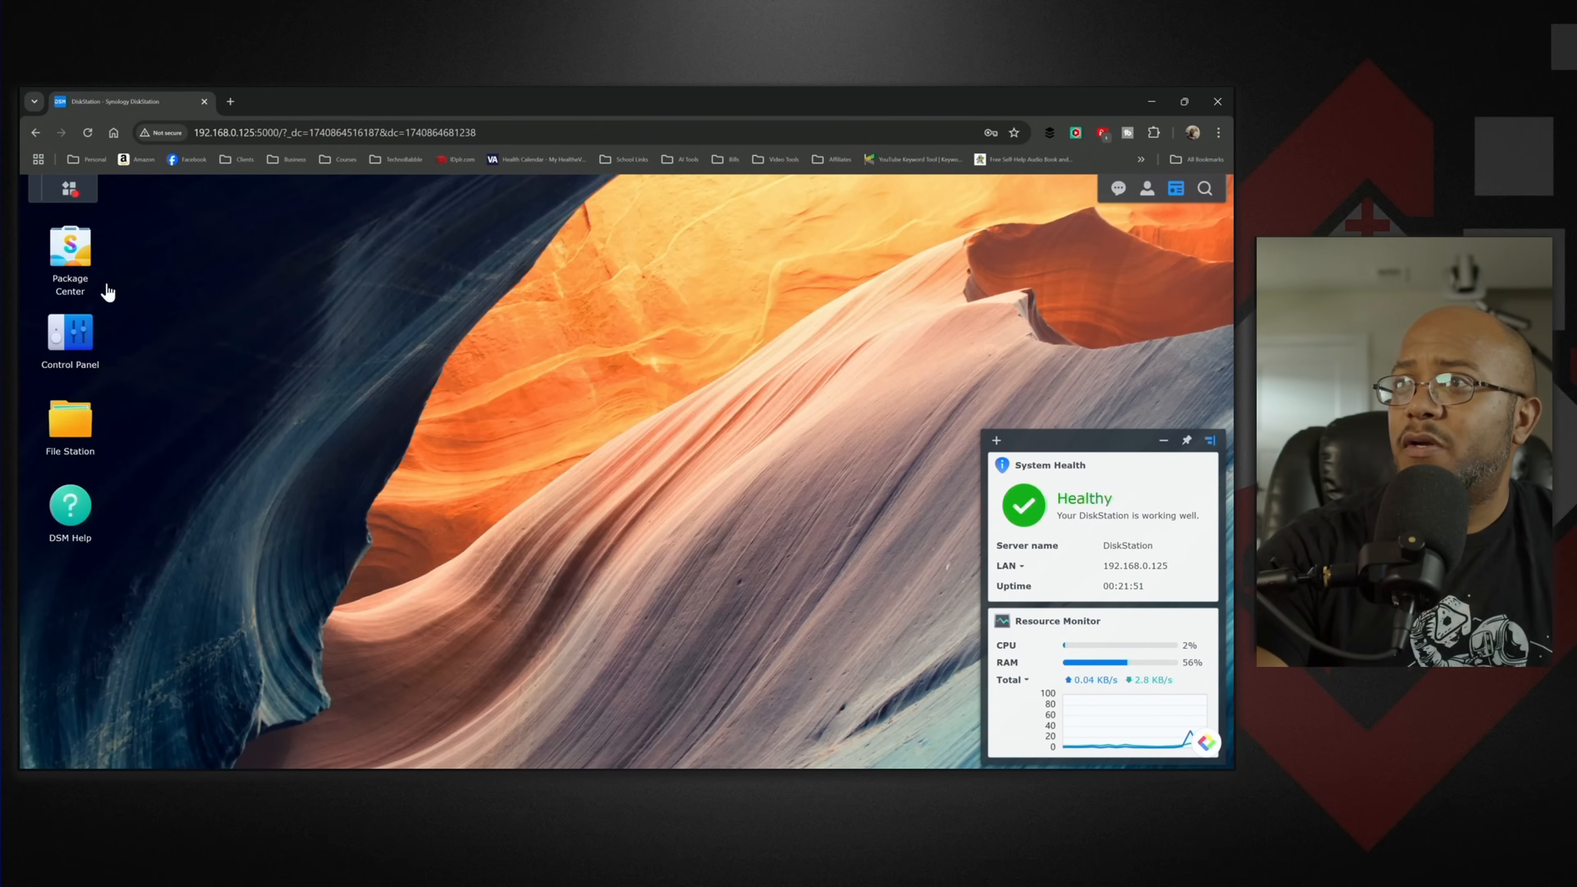
- Create an unencrypted shared folder named Music on Volume 1, keeping the default Recycle Bin settings
left_click(65, 343)
left_click(87, 342)
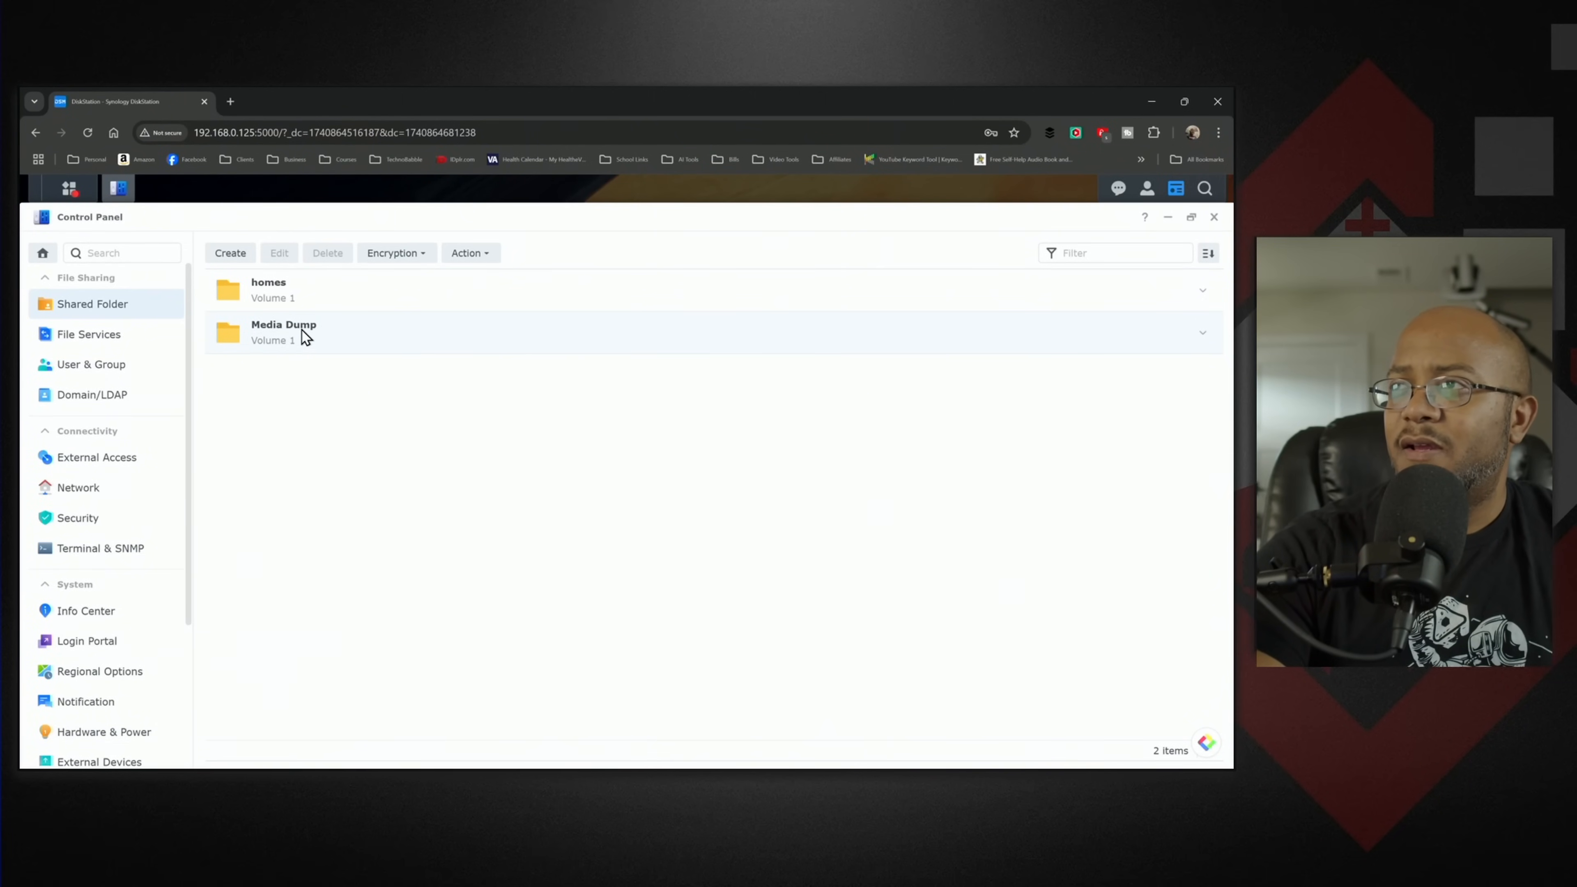
left_click(235, 260)
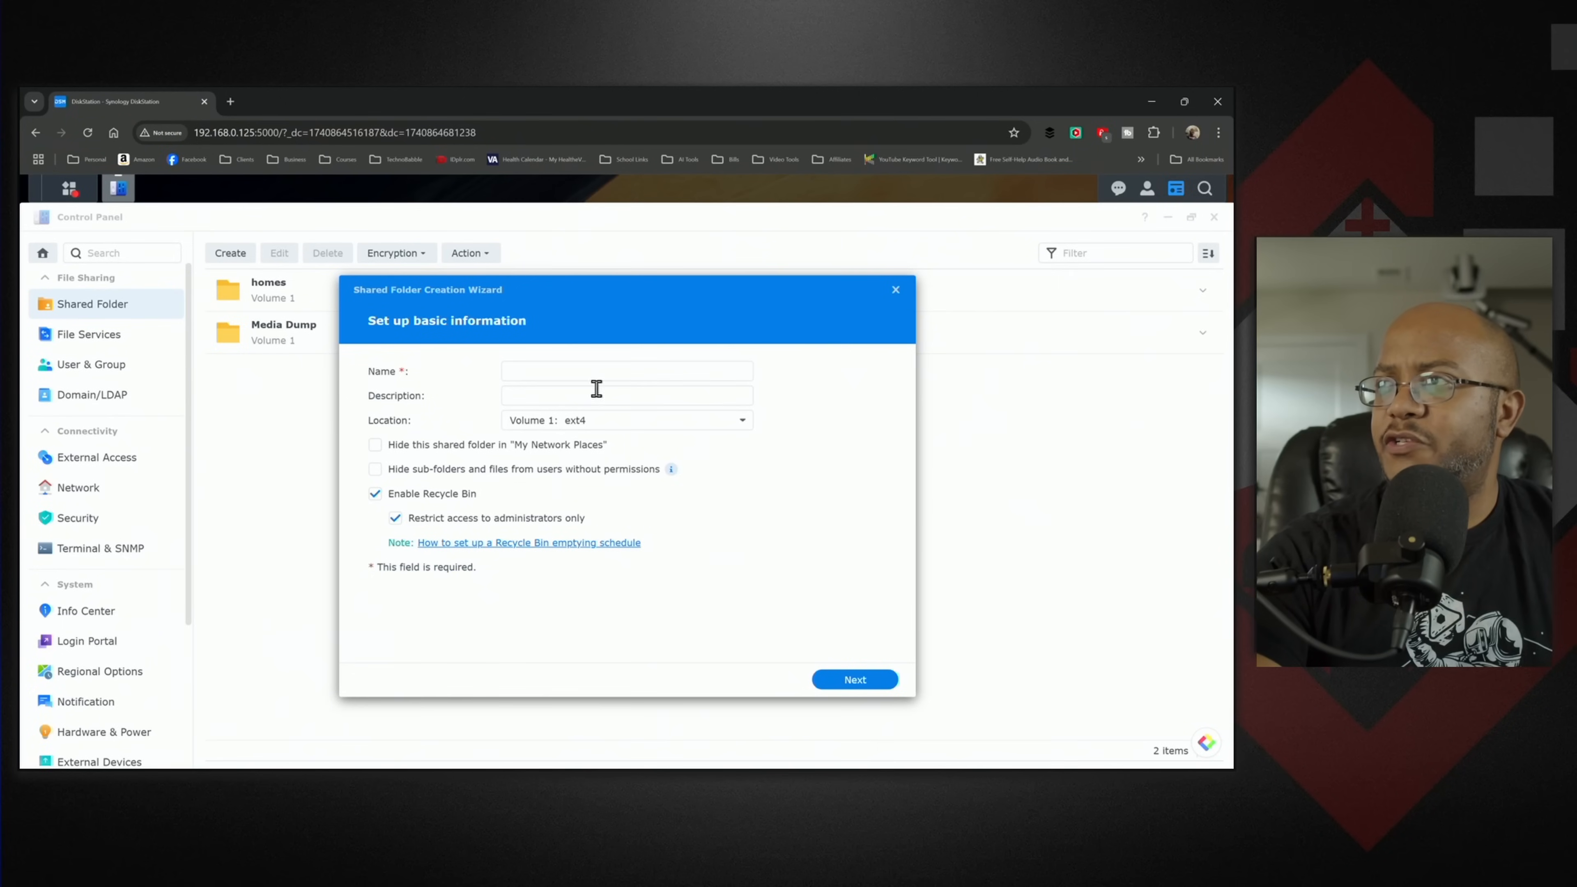
left_click(600, 371)
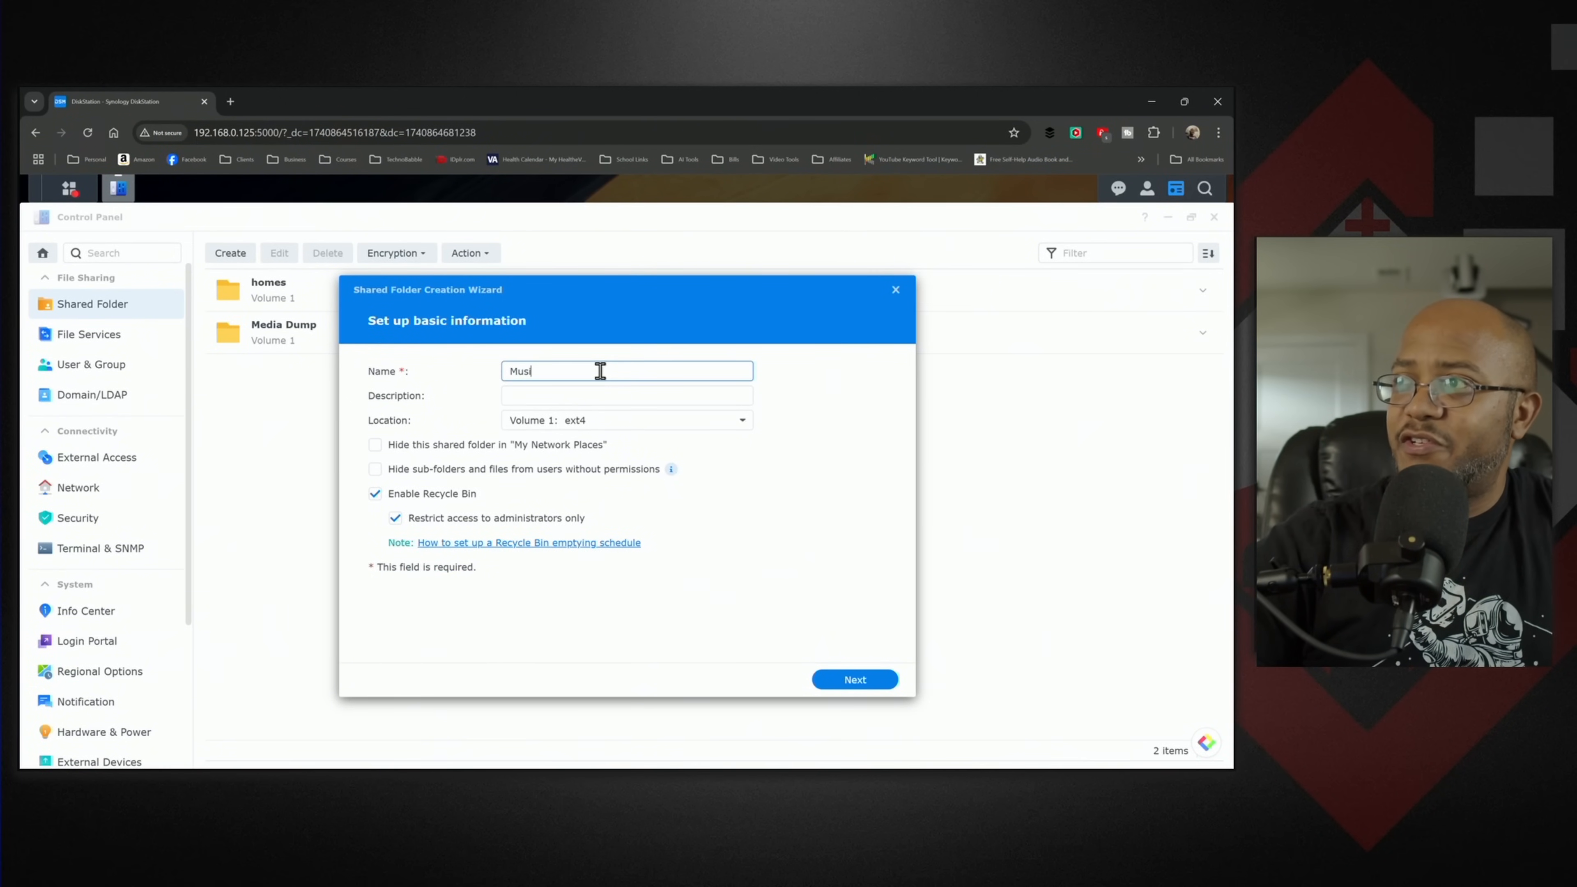
type("Music")
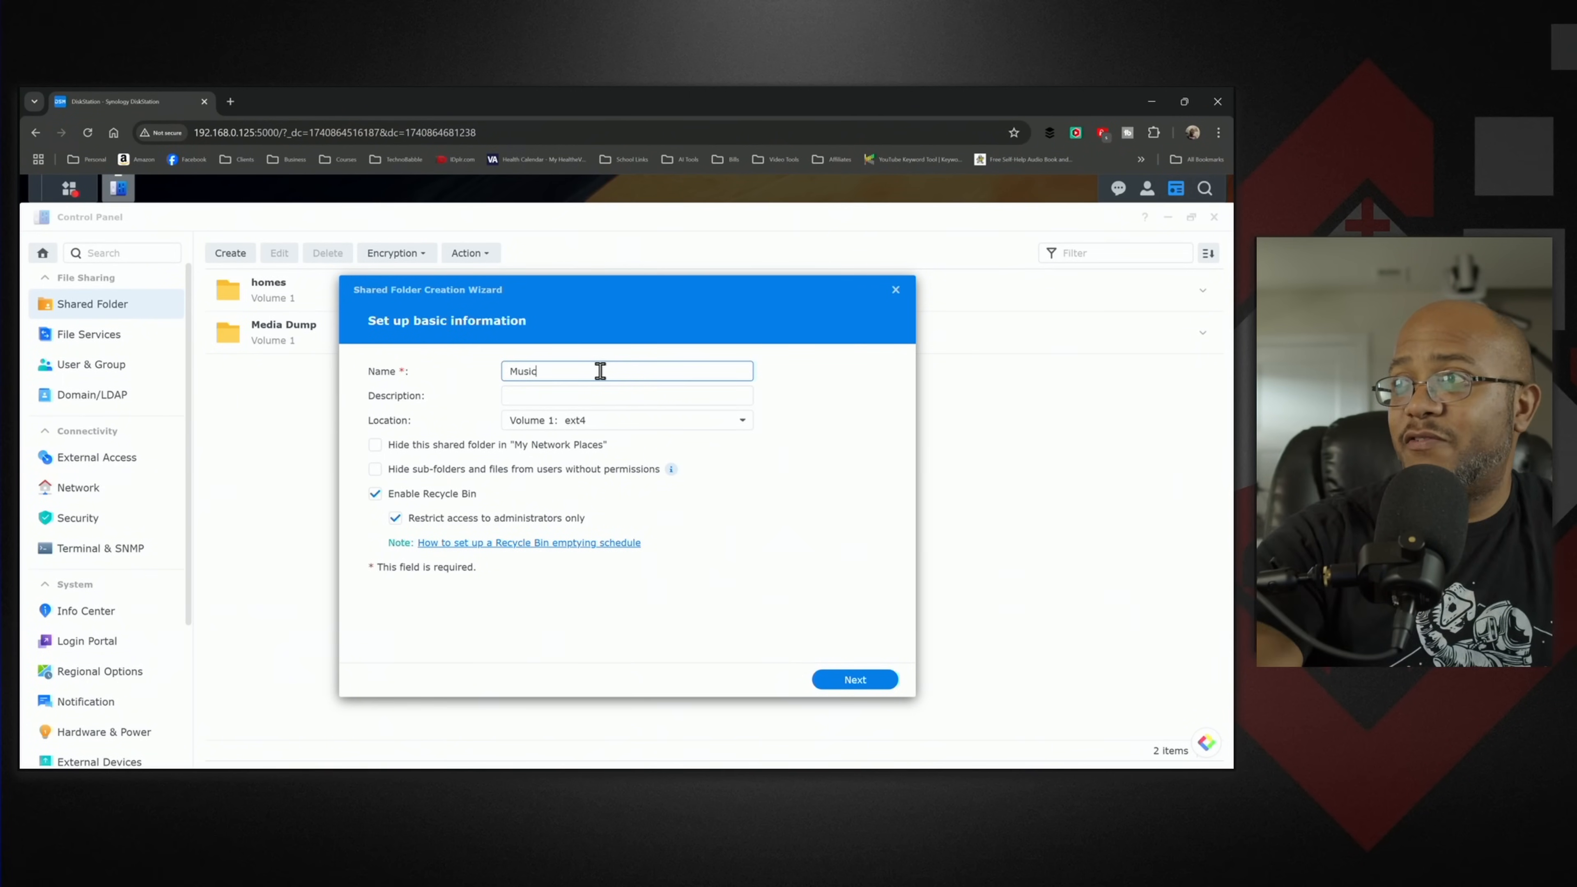
left_click(862, 689)
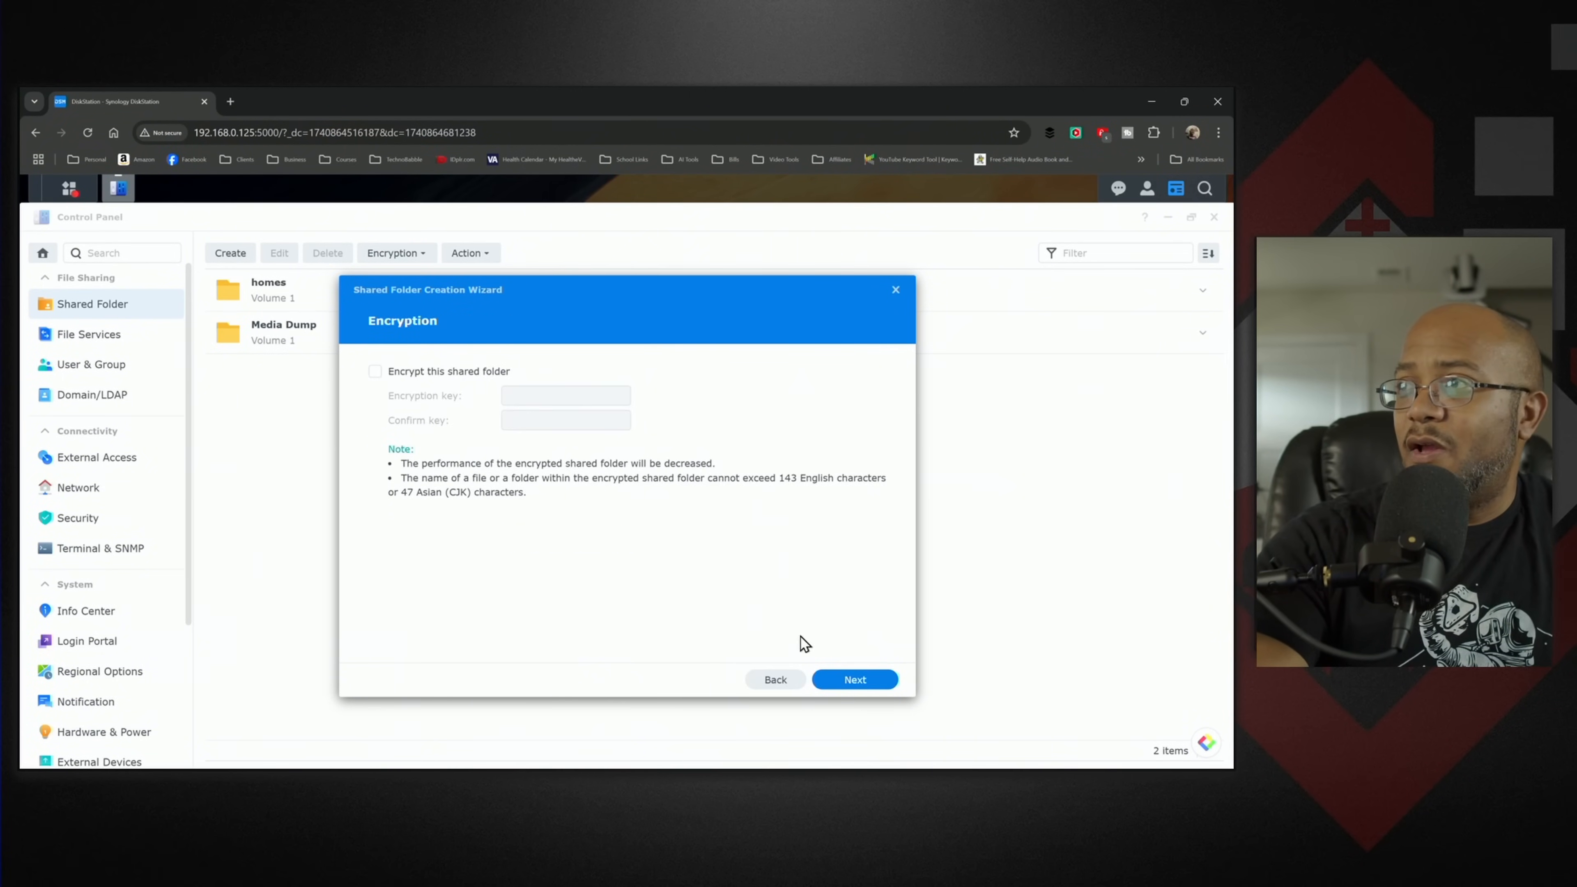
left_click(868, 690)
left_click(857, 681)
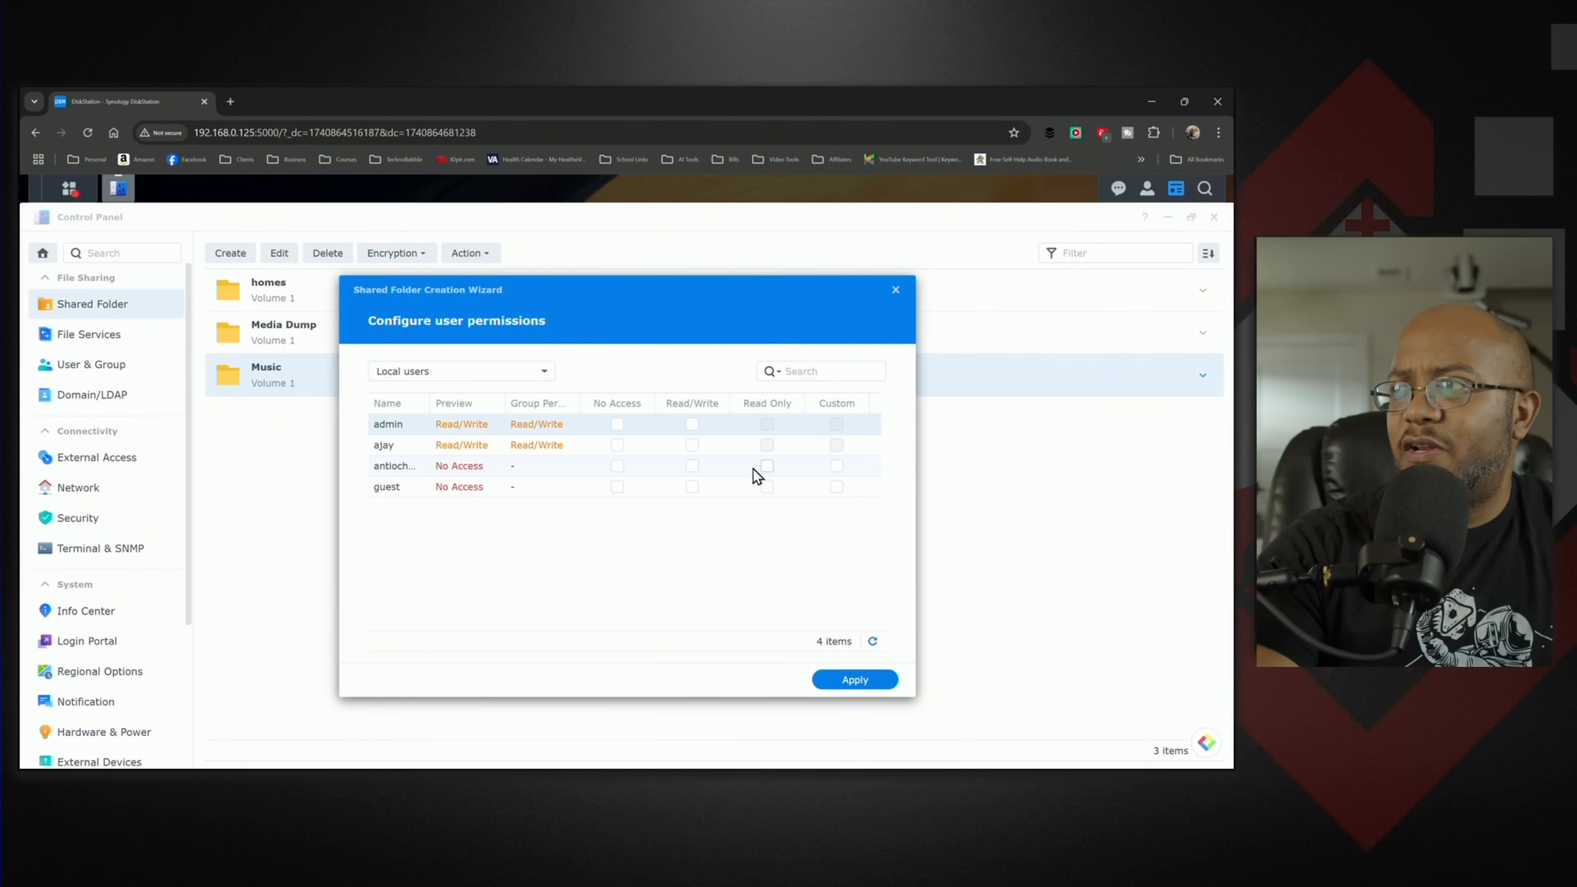
- Give the antiochmedia user Read/Write permission on the Music folder, apply it and close Control Panel
left_click(689, 467)
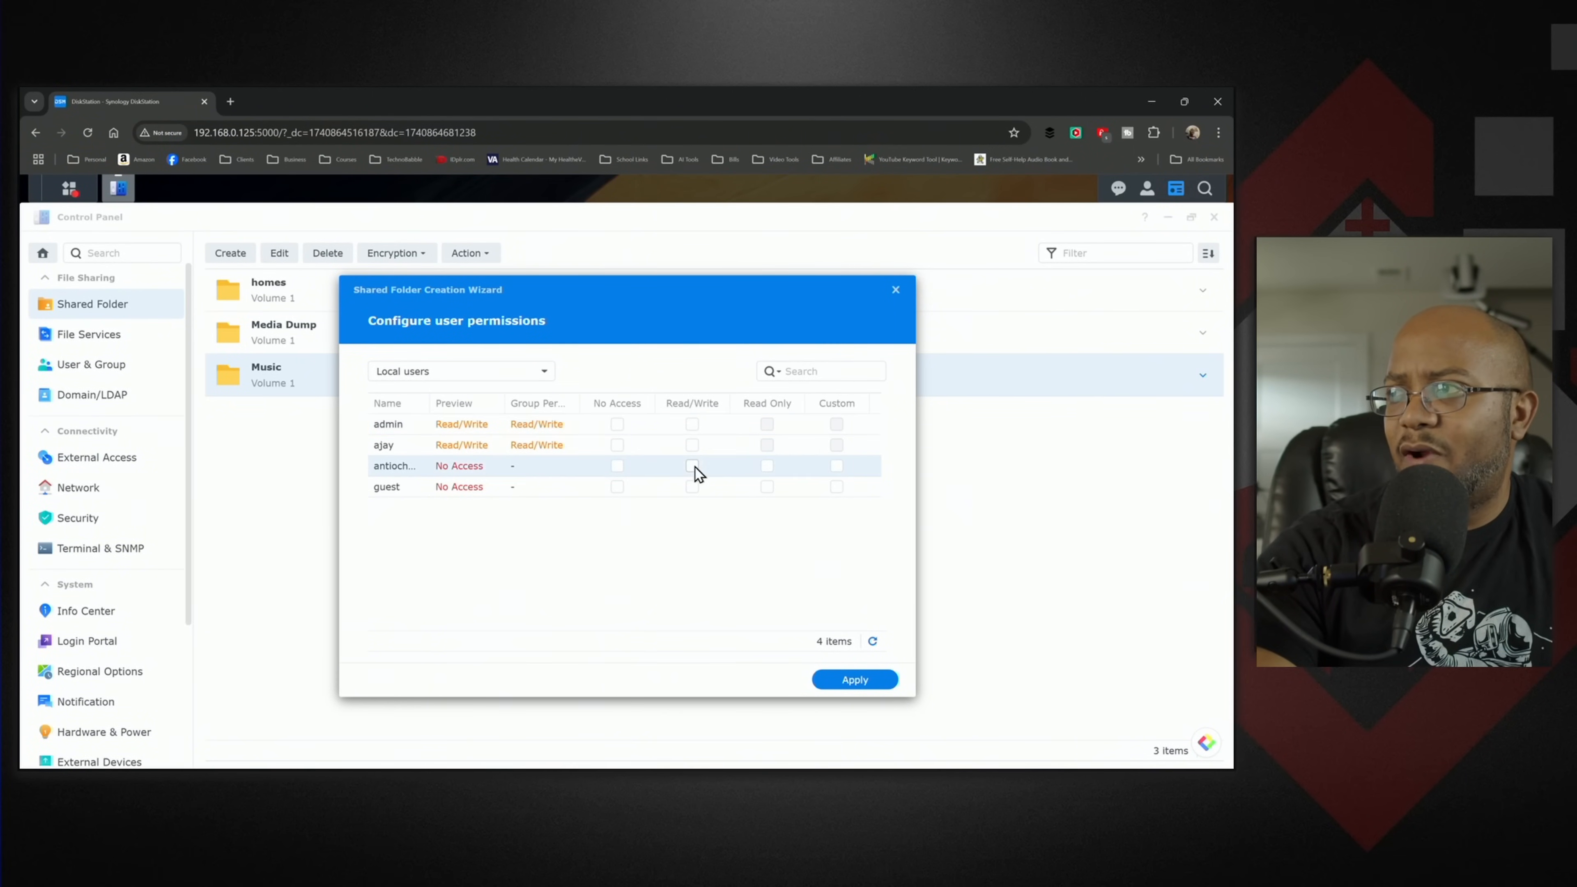
left_click(870, 680)
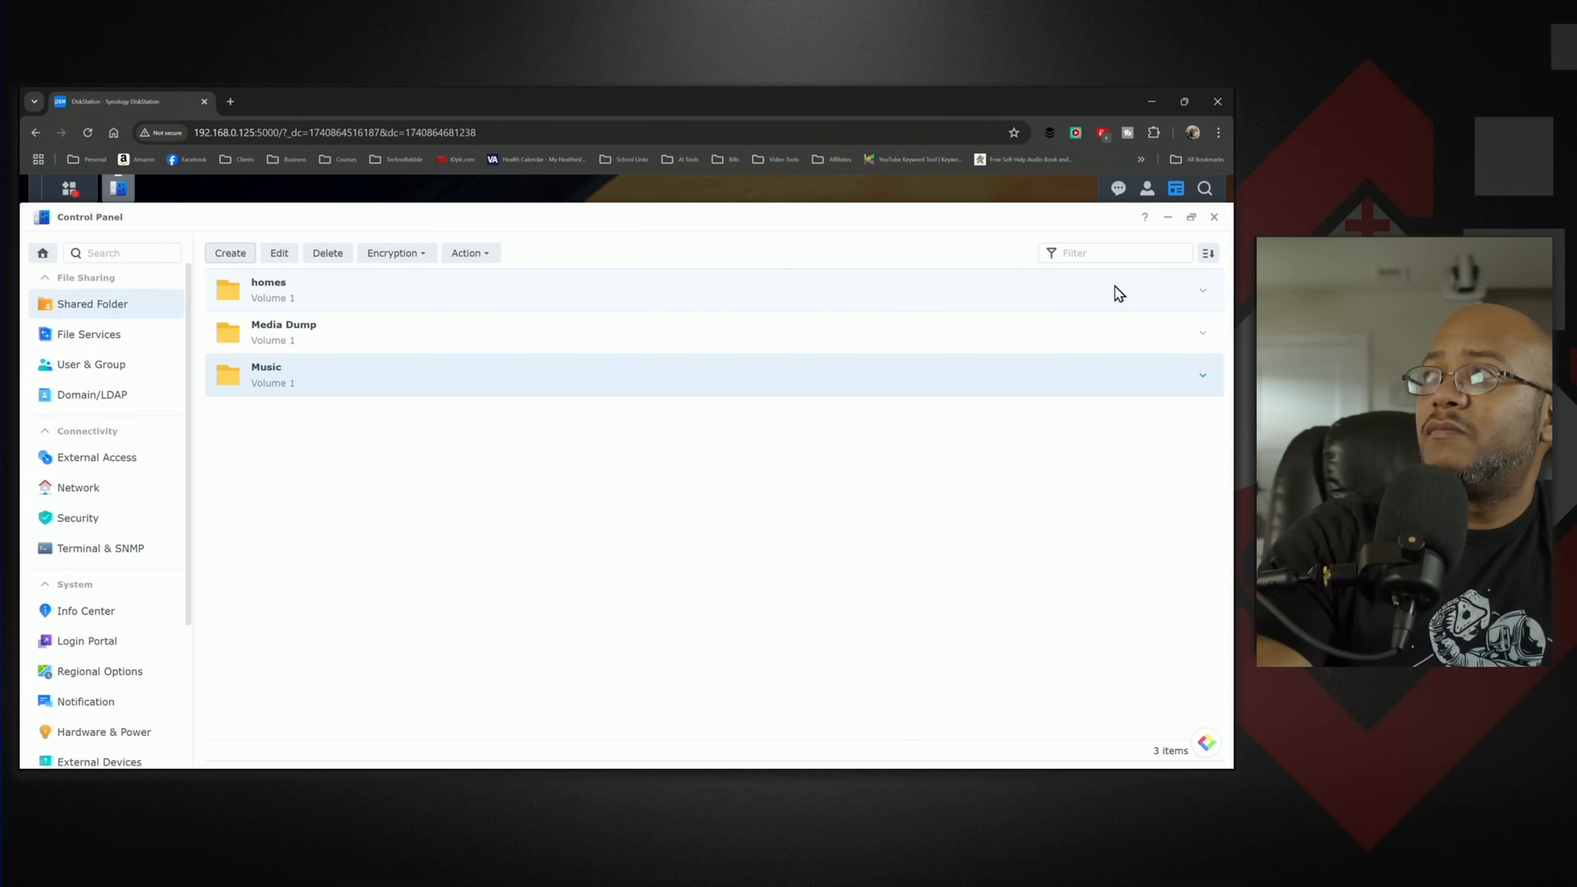
left_click(1214, 218)
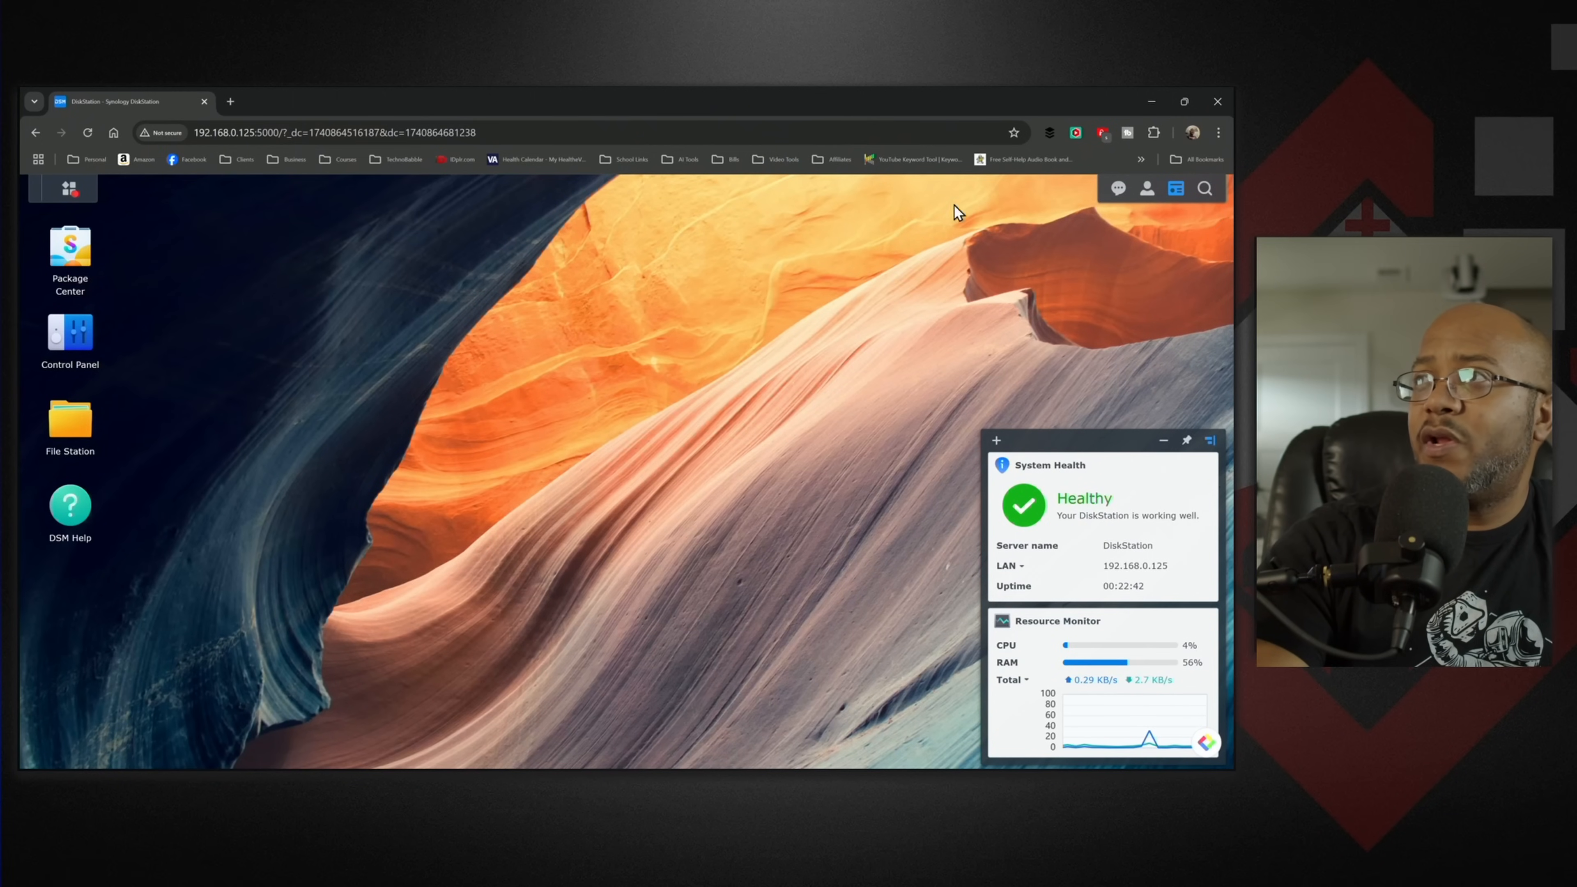
- Minimize the browser, switch to File Explorer and open the DiskStation computer from the network locations
left_click(1157, 101)
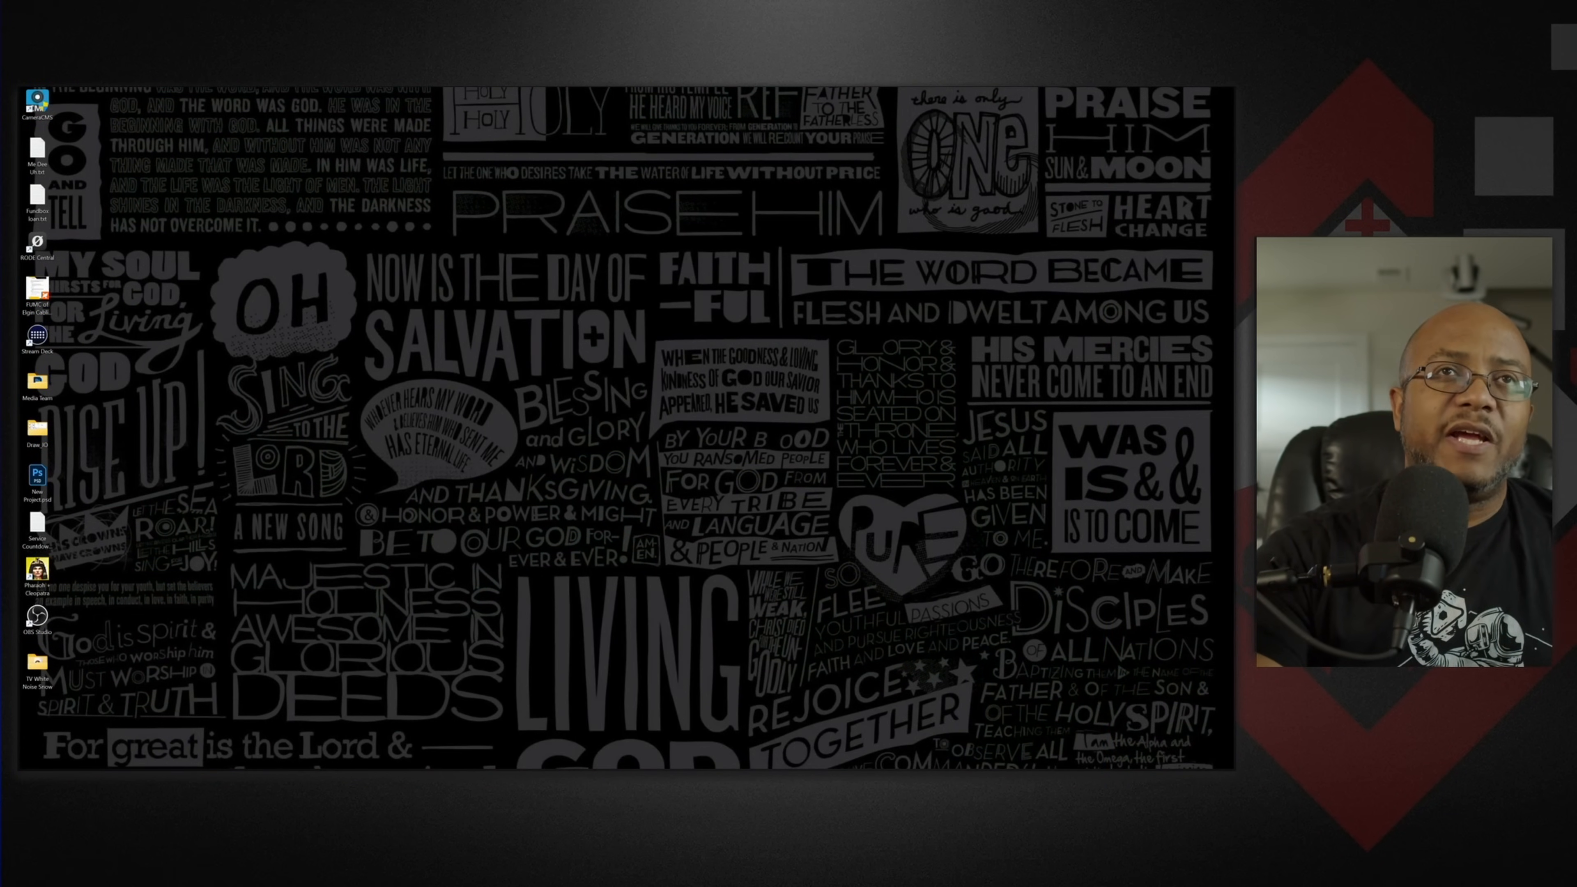
key("super+e")
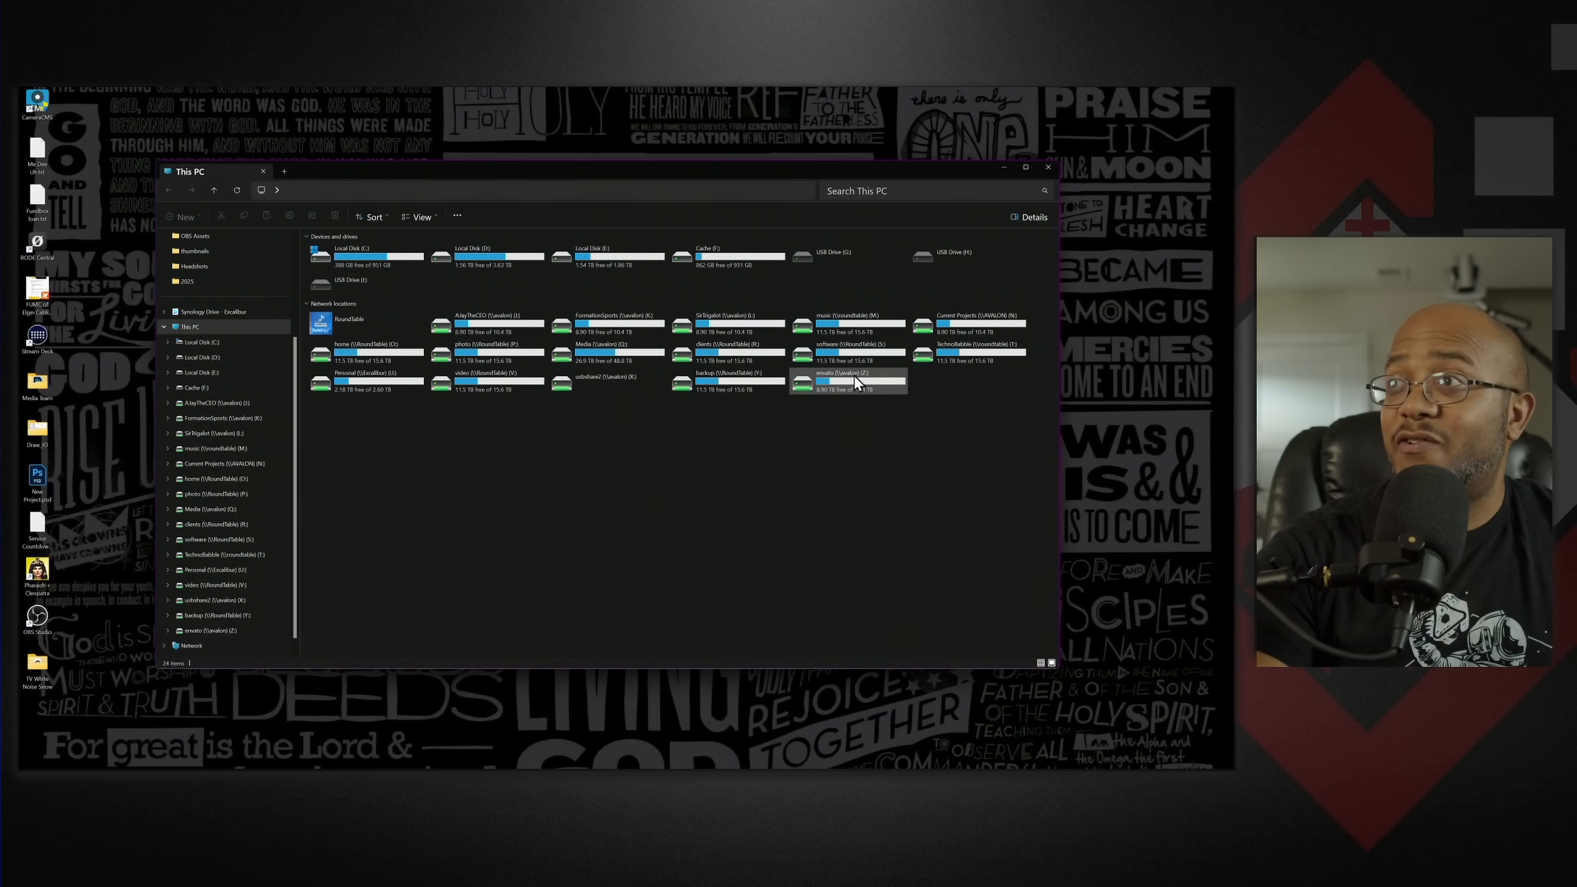
scroll(292, 435, "down", 1)
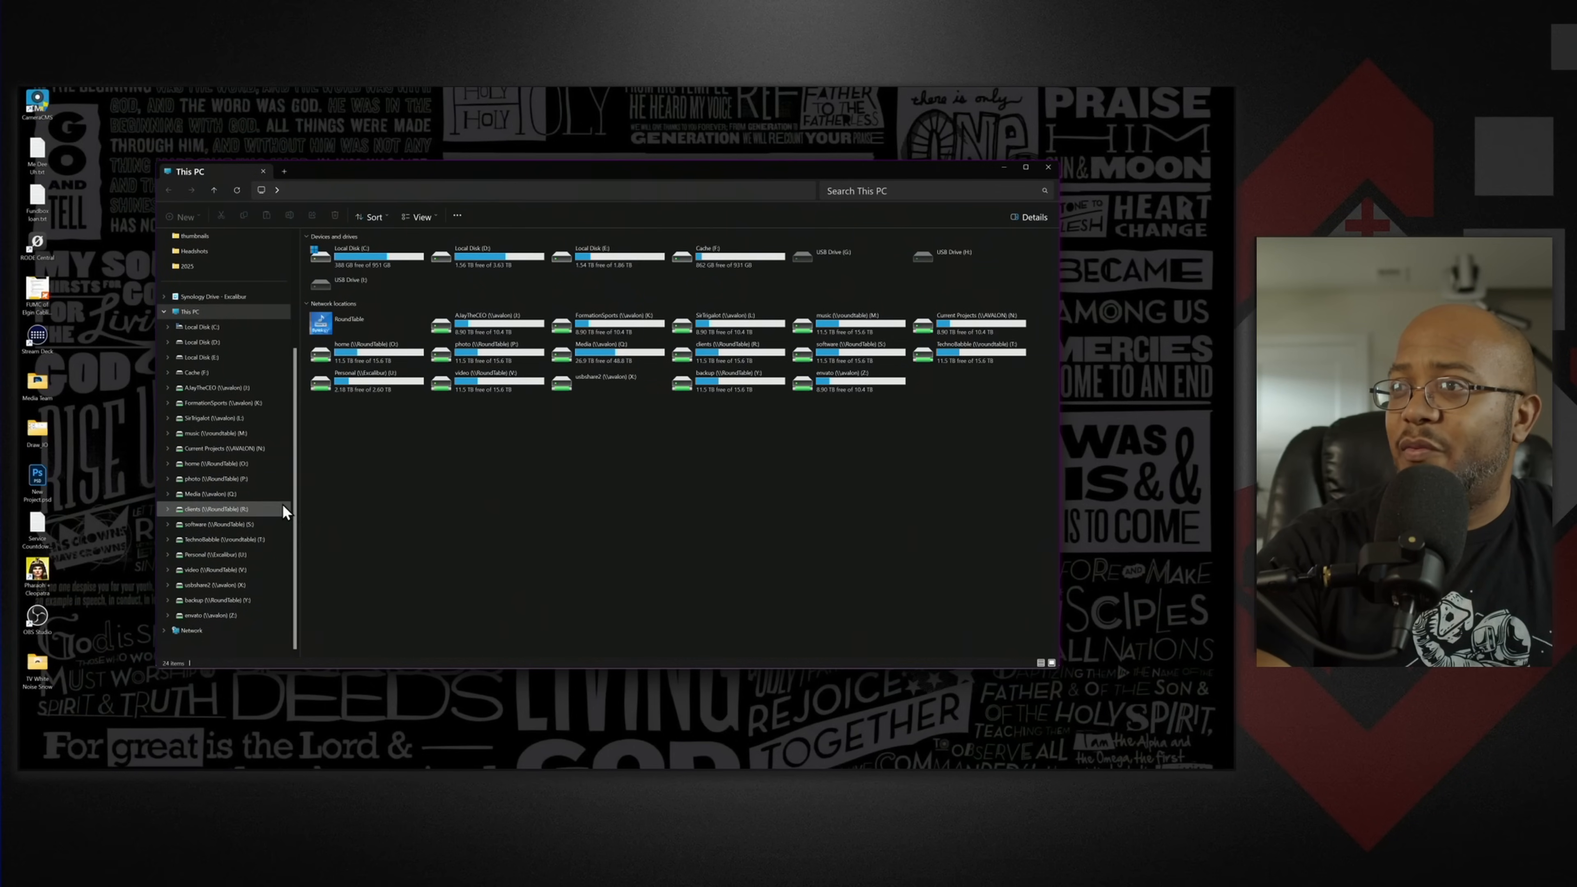
left_click(192, 630)
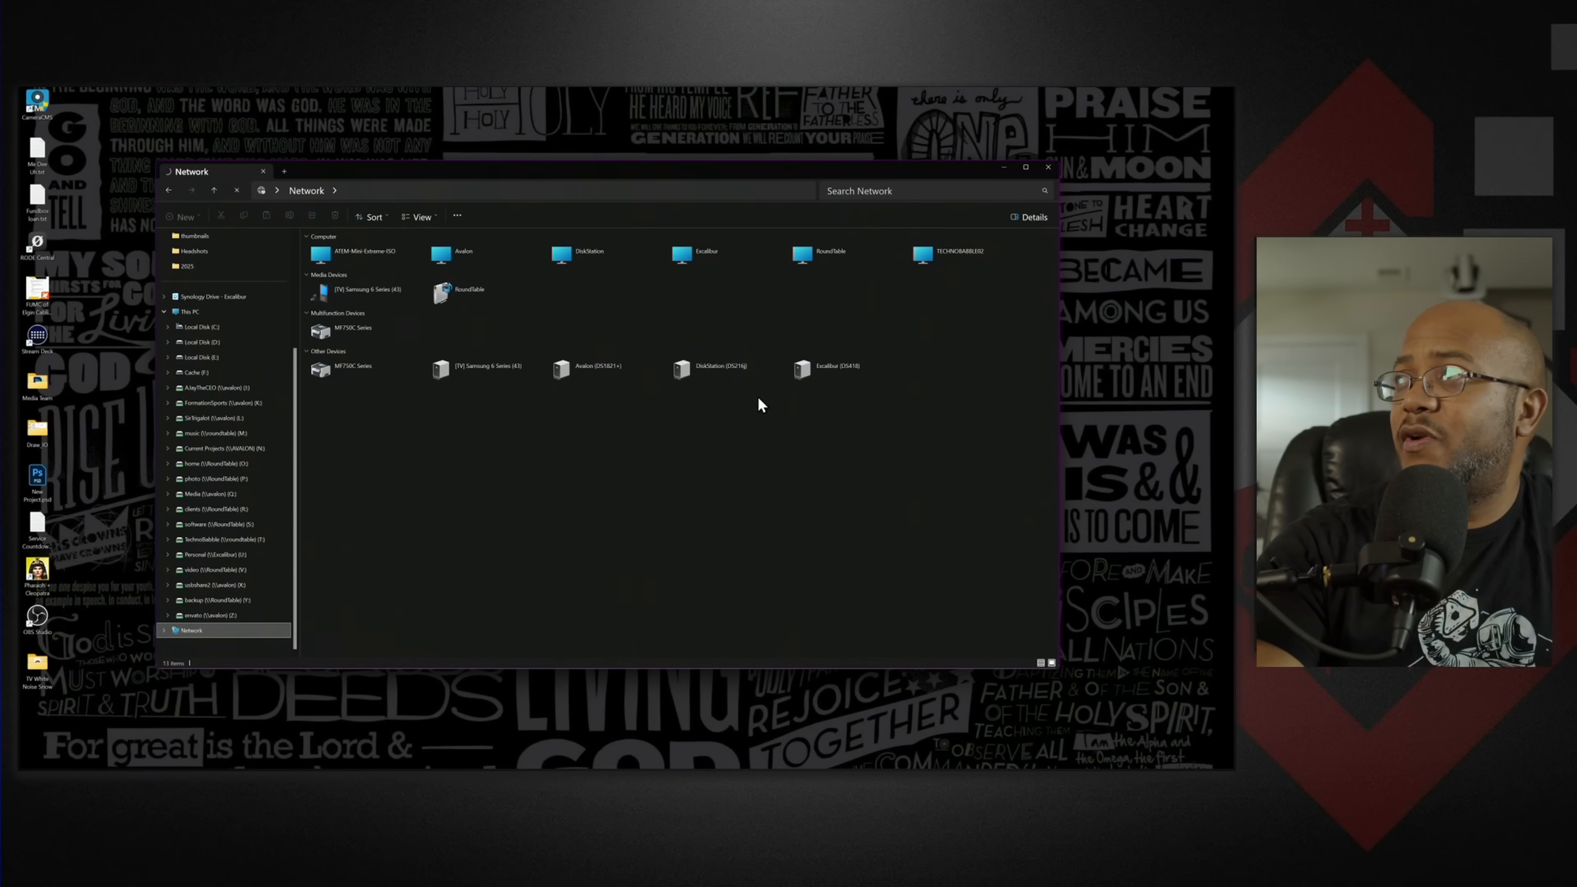
double_click(568, 258)
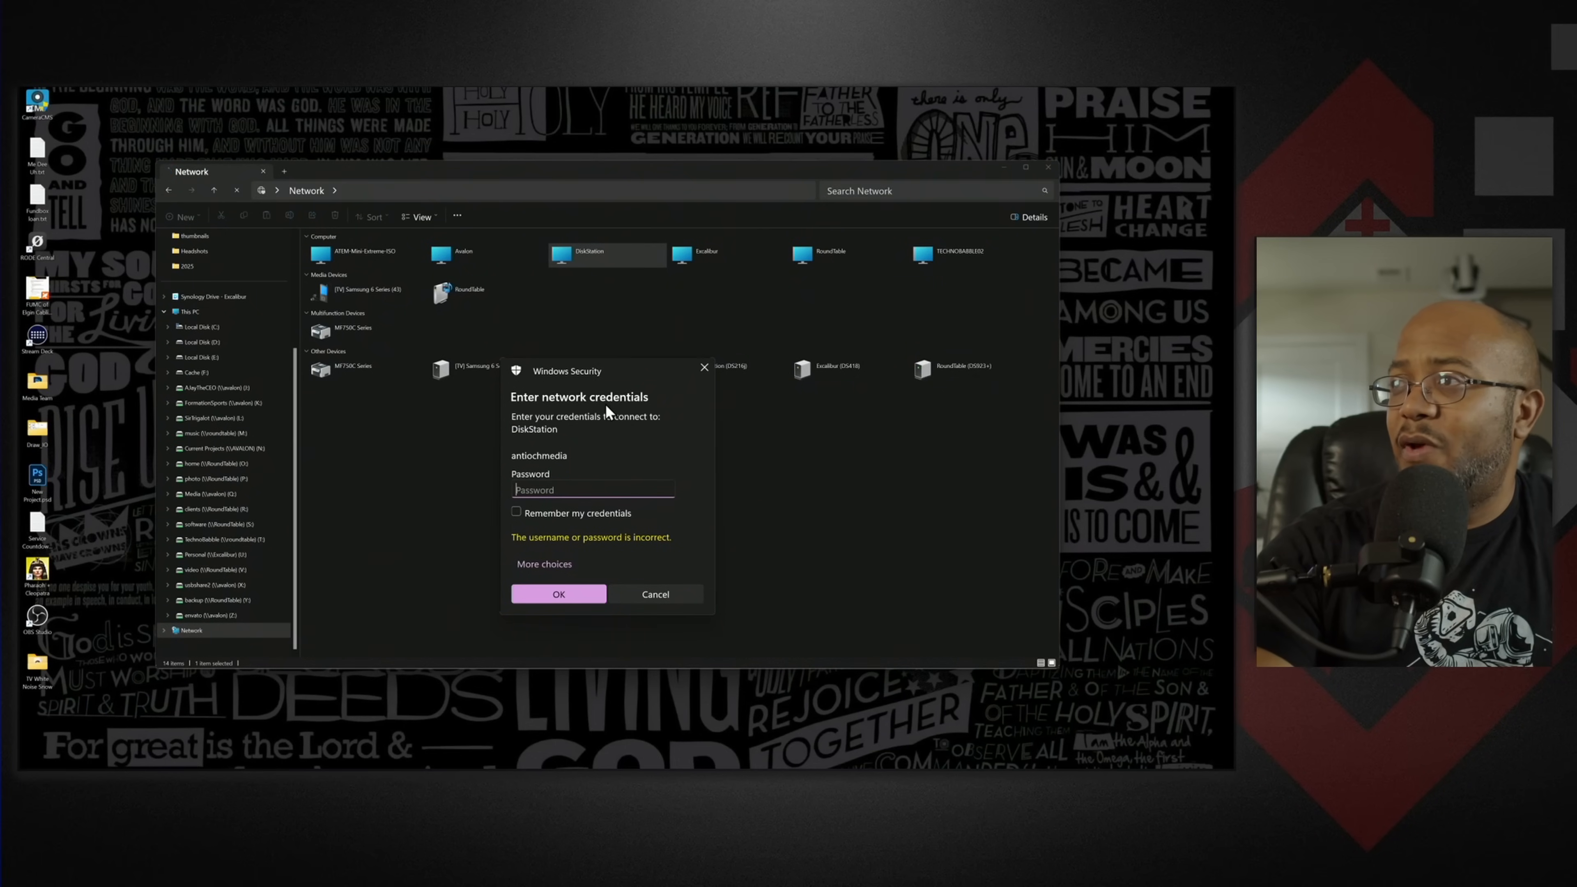
- Sign in to DiskStation as antiochmedia by entering the account password in the network credentials prompt
left_click(548, 564)
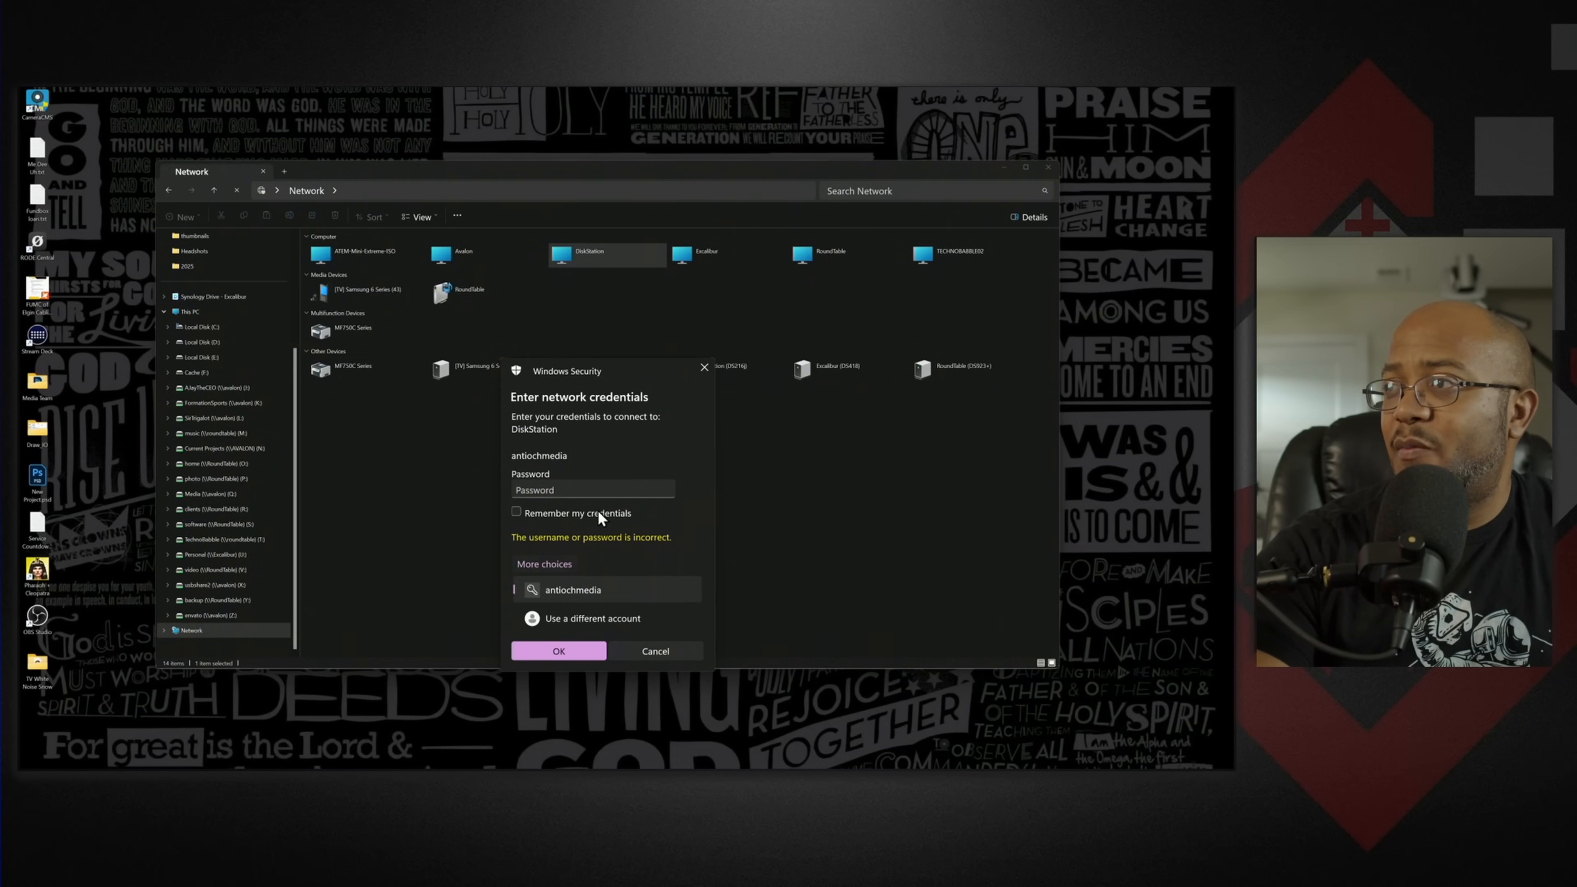
left_click(567, 488)
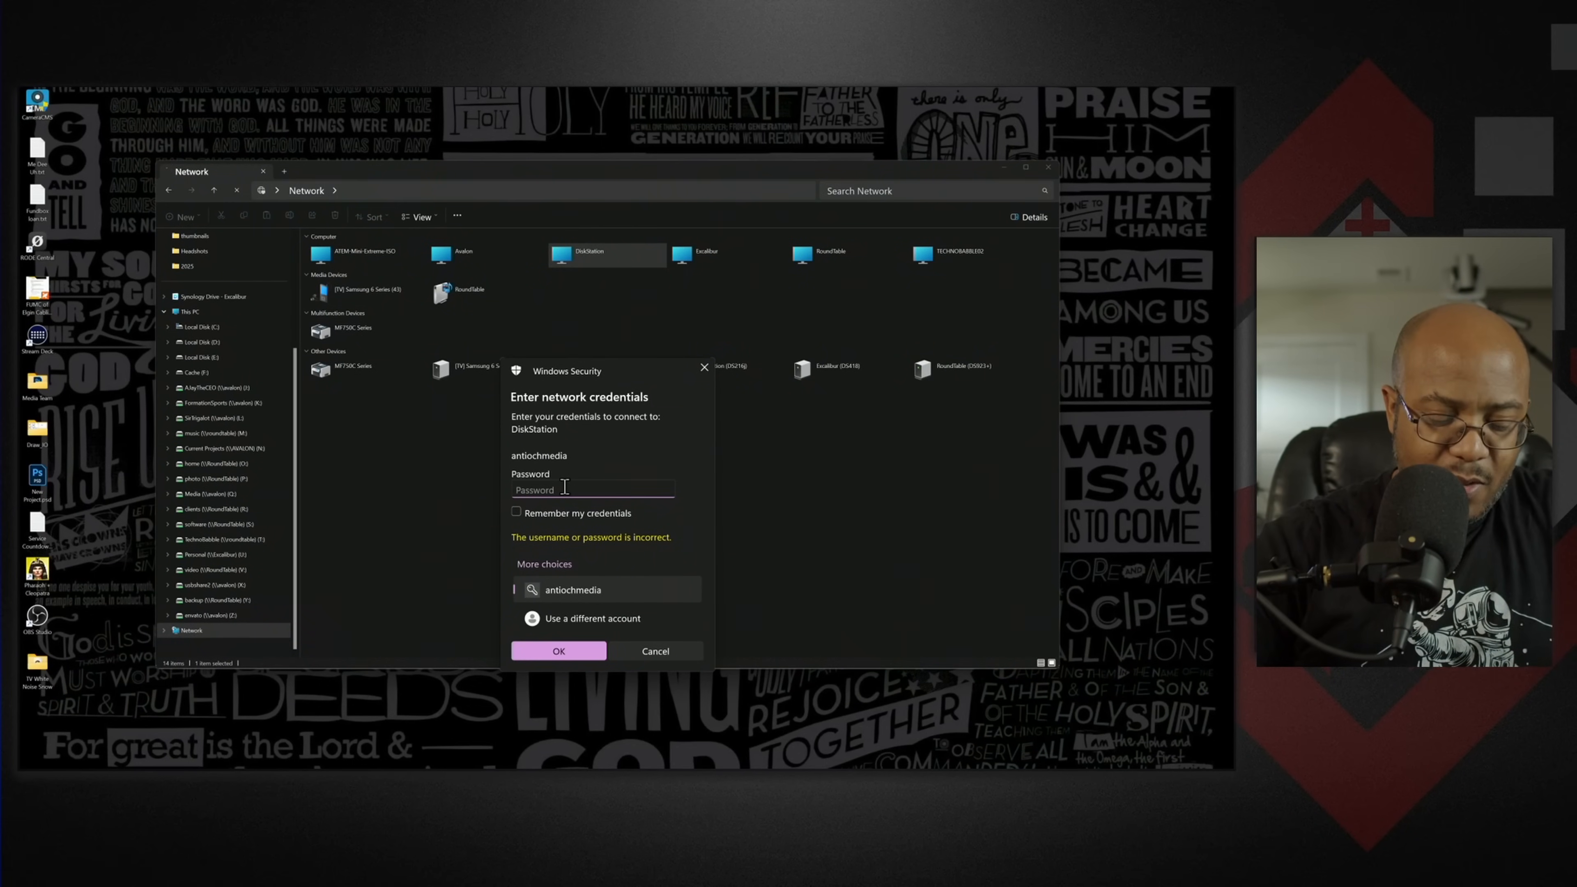
type("•")
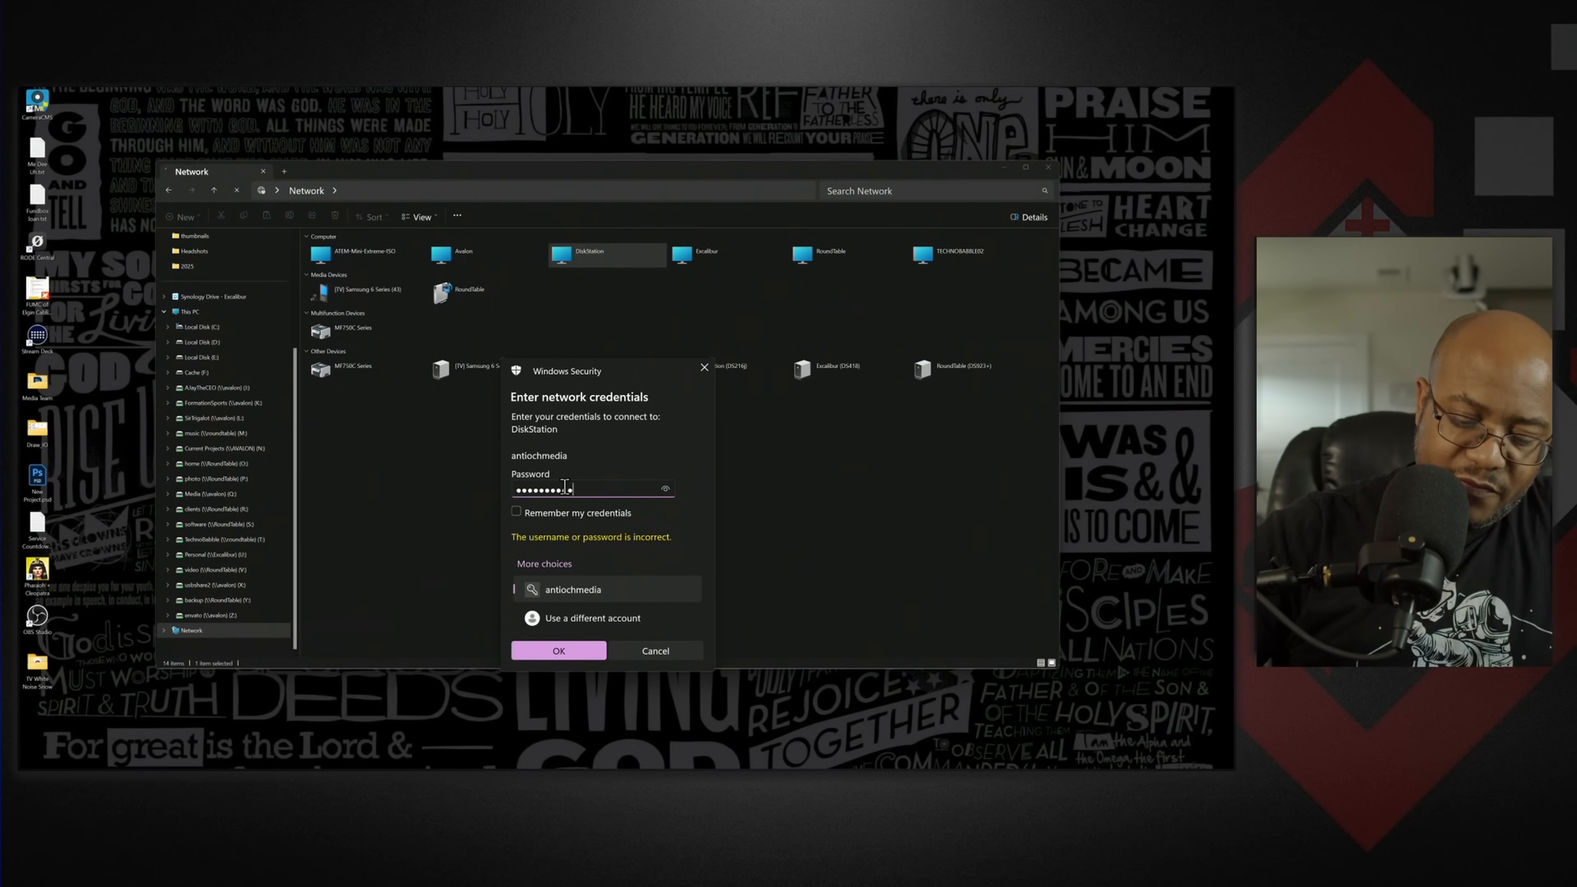
key("BackSpace")
key("BackSpace")
key("BackSpace")
key("BackSpace")
key("BackSpace")
key("BackSpace")
key("BackSpace")
key("BackSpace")
key("BackSpace")
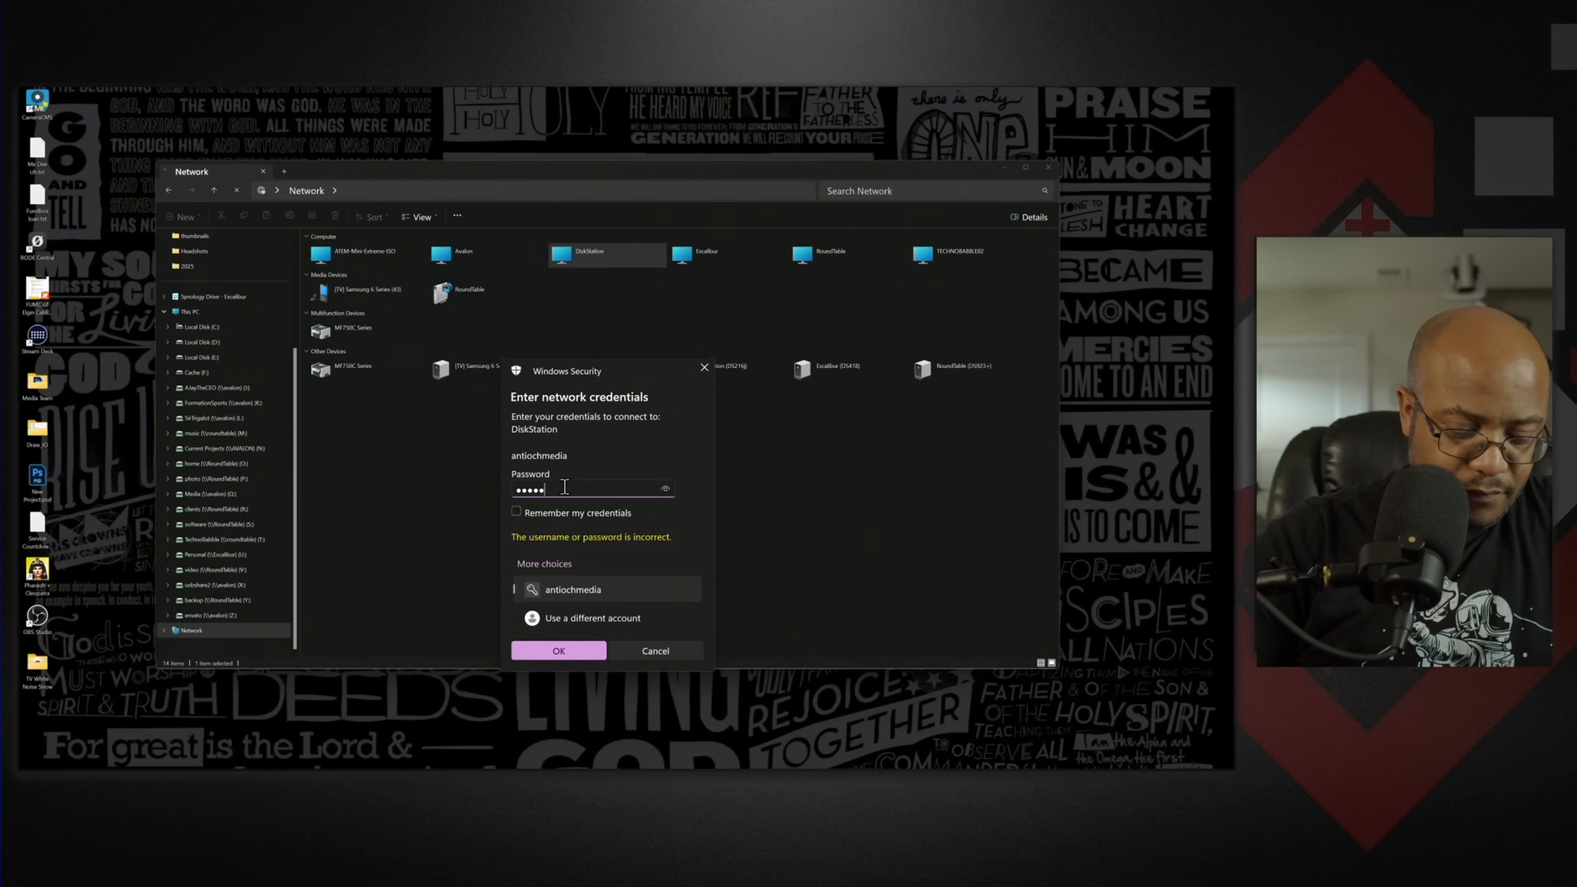
type("*")
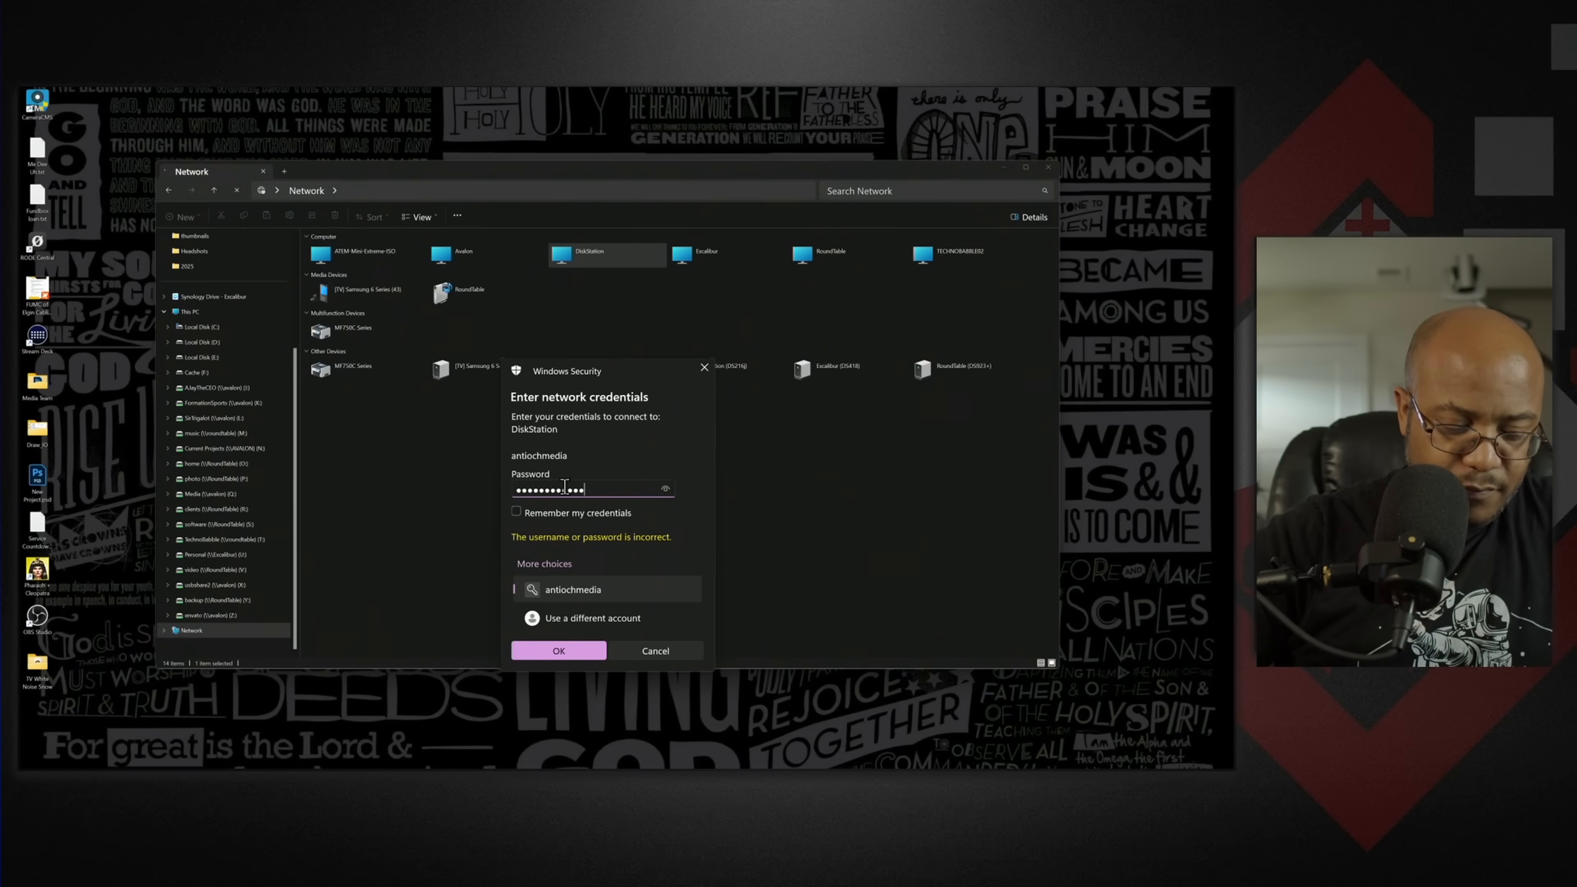
key("Return")
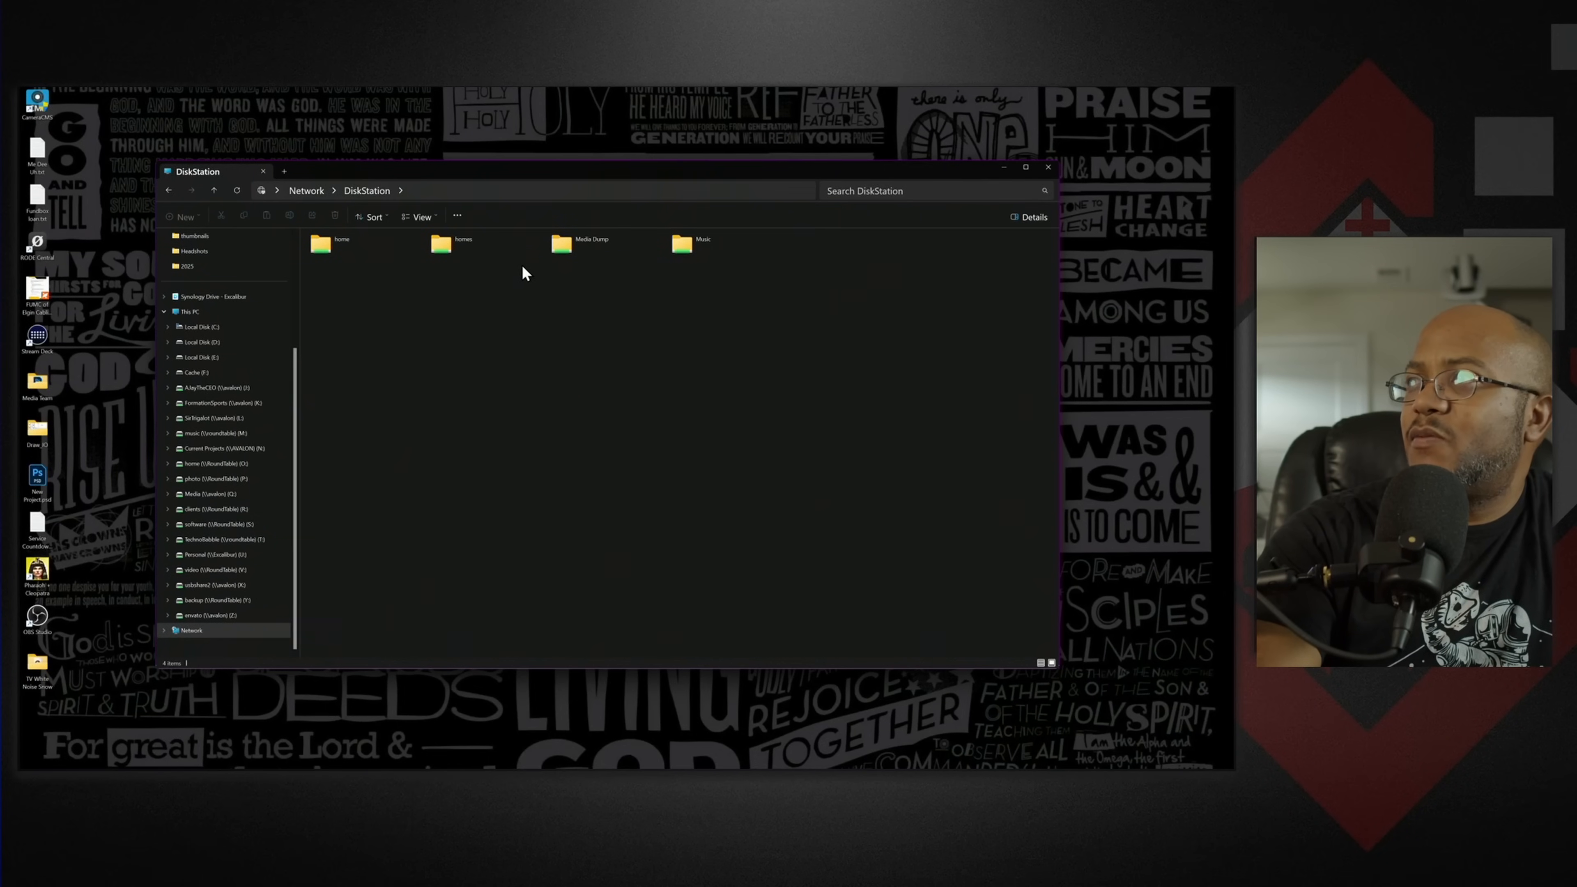
- Check the antiochmedia account's access to the home and homes shares on DiskStation, cancelling the repeated credentials request
double_click(337, 246)
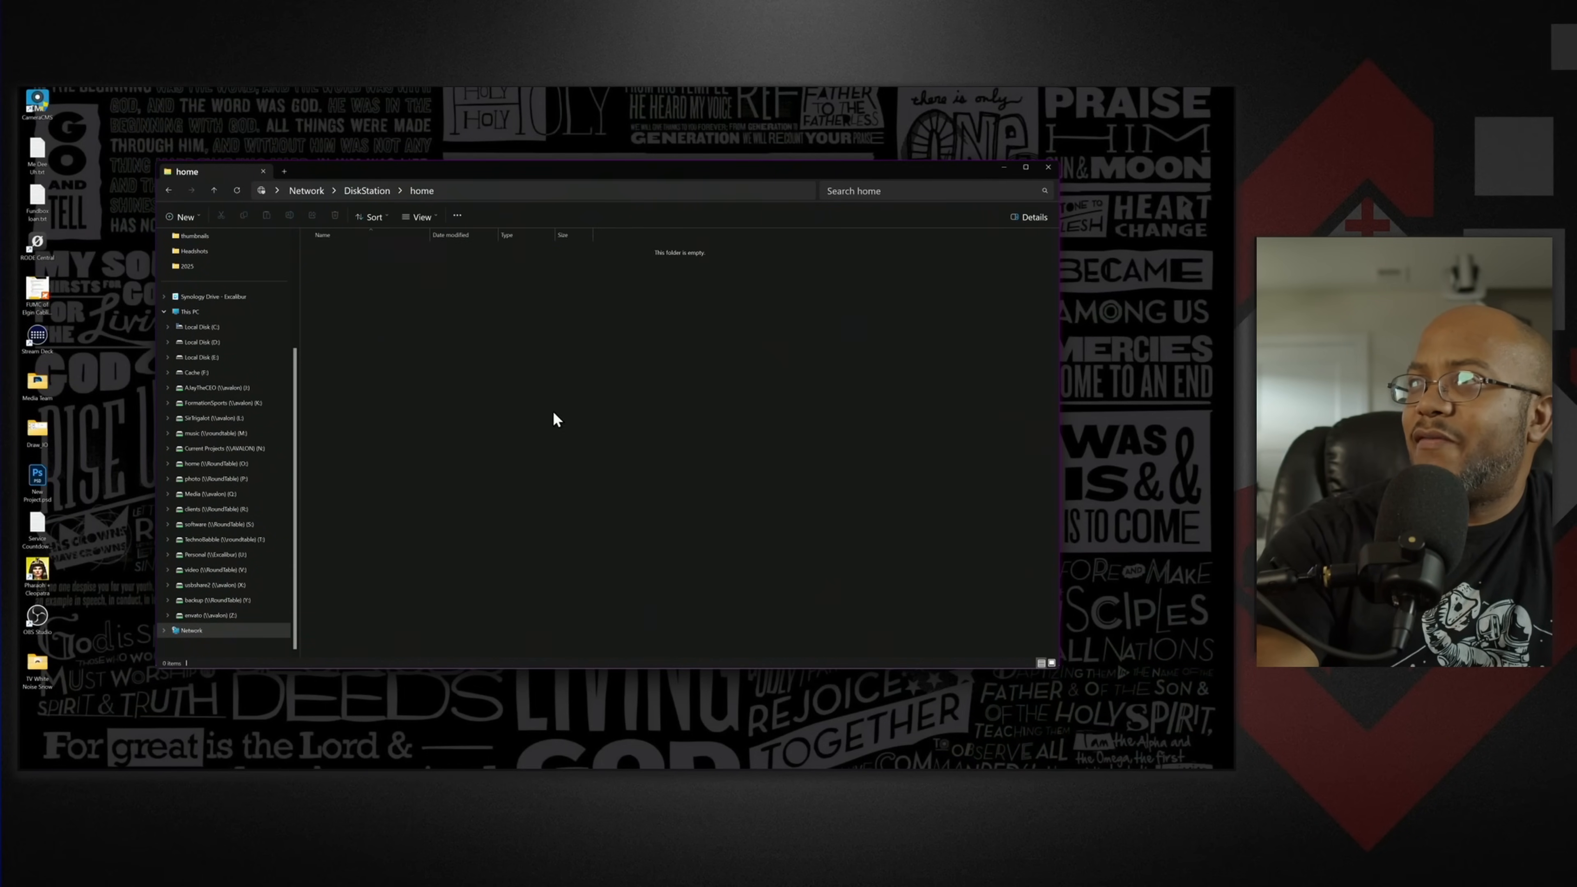
left_click(358, 191)
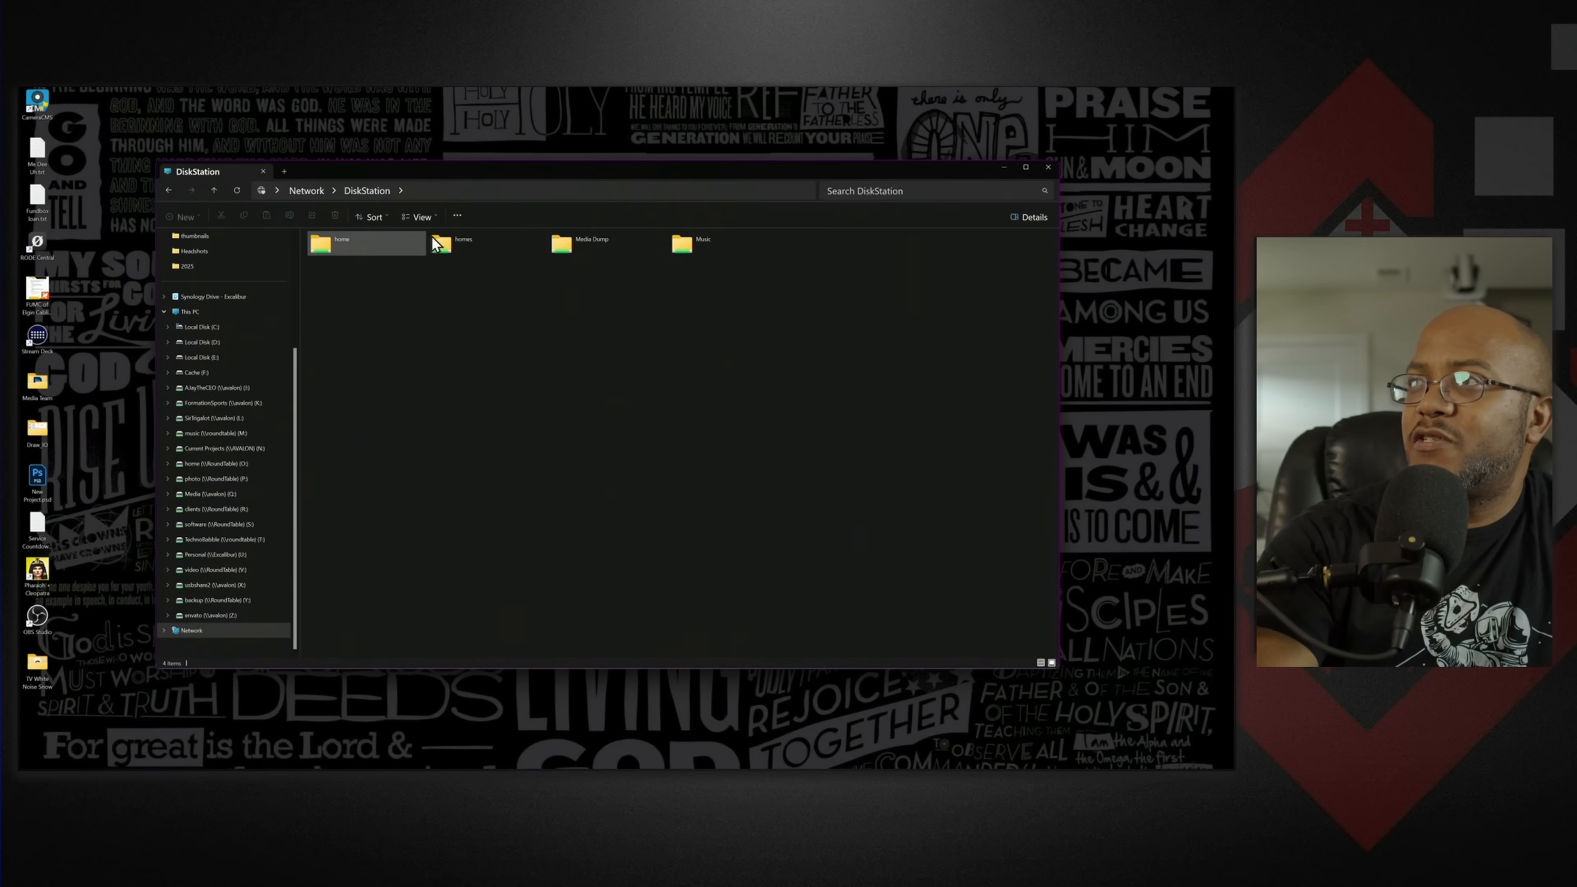
double_click(435, 247)
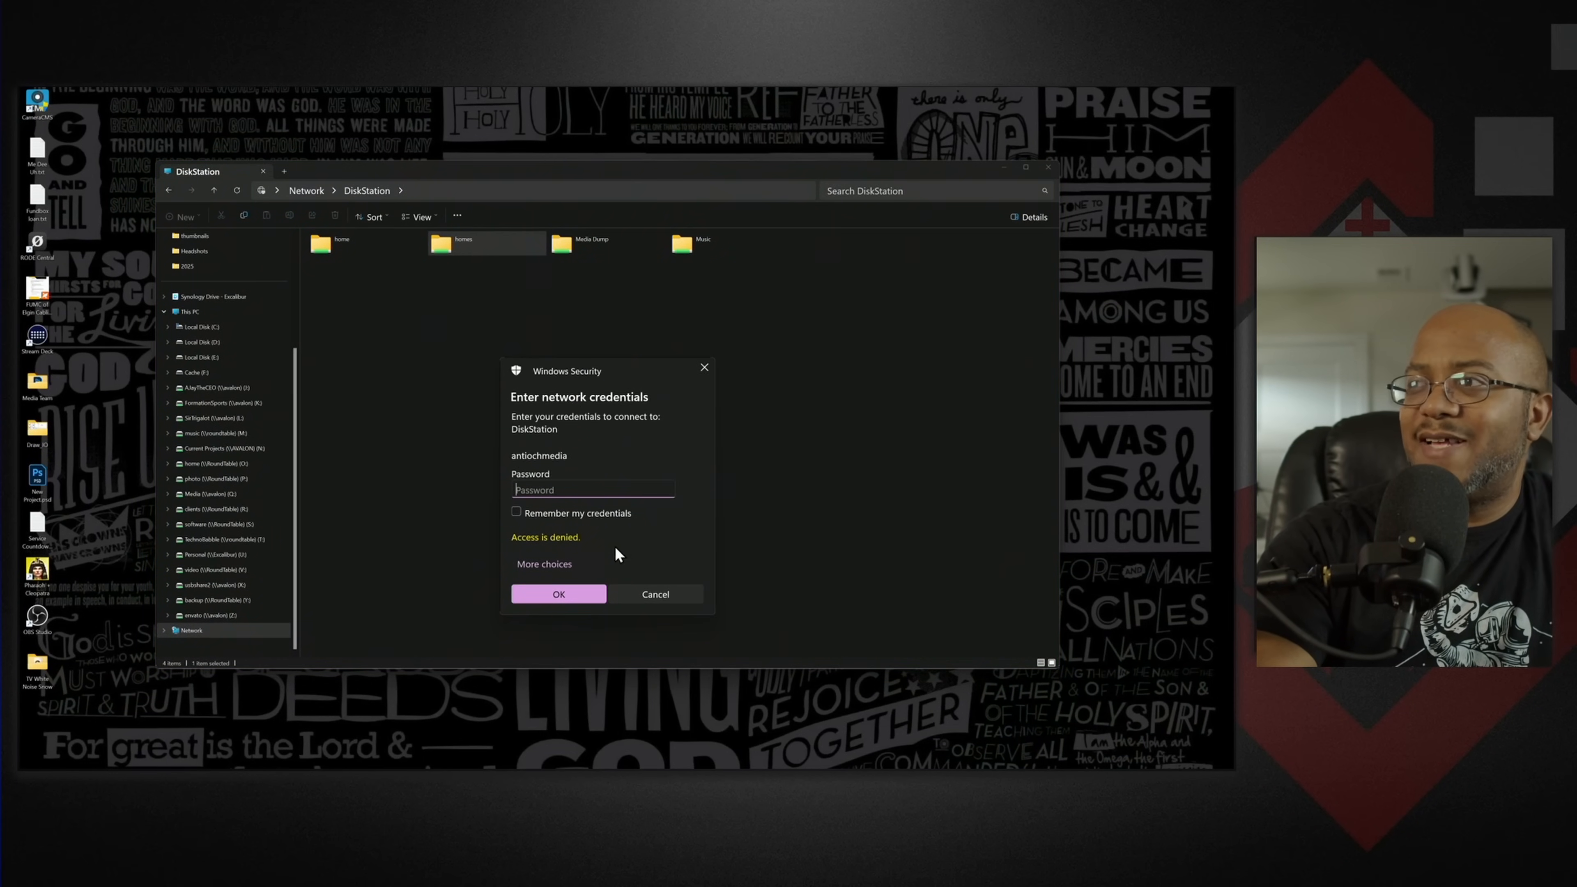
left_click(643, 595)
double_click(336, 242)
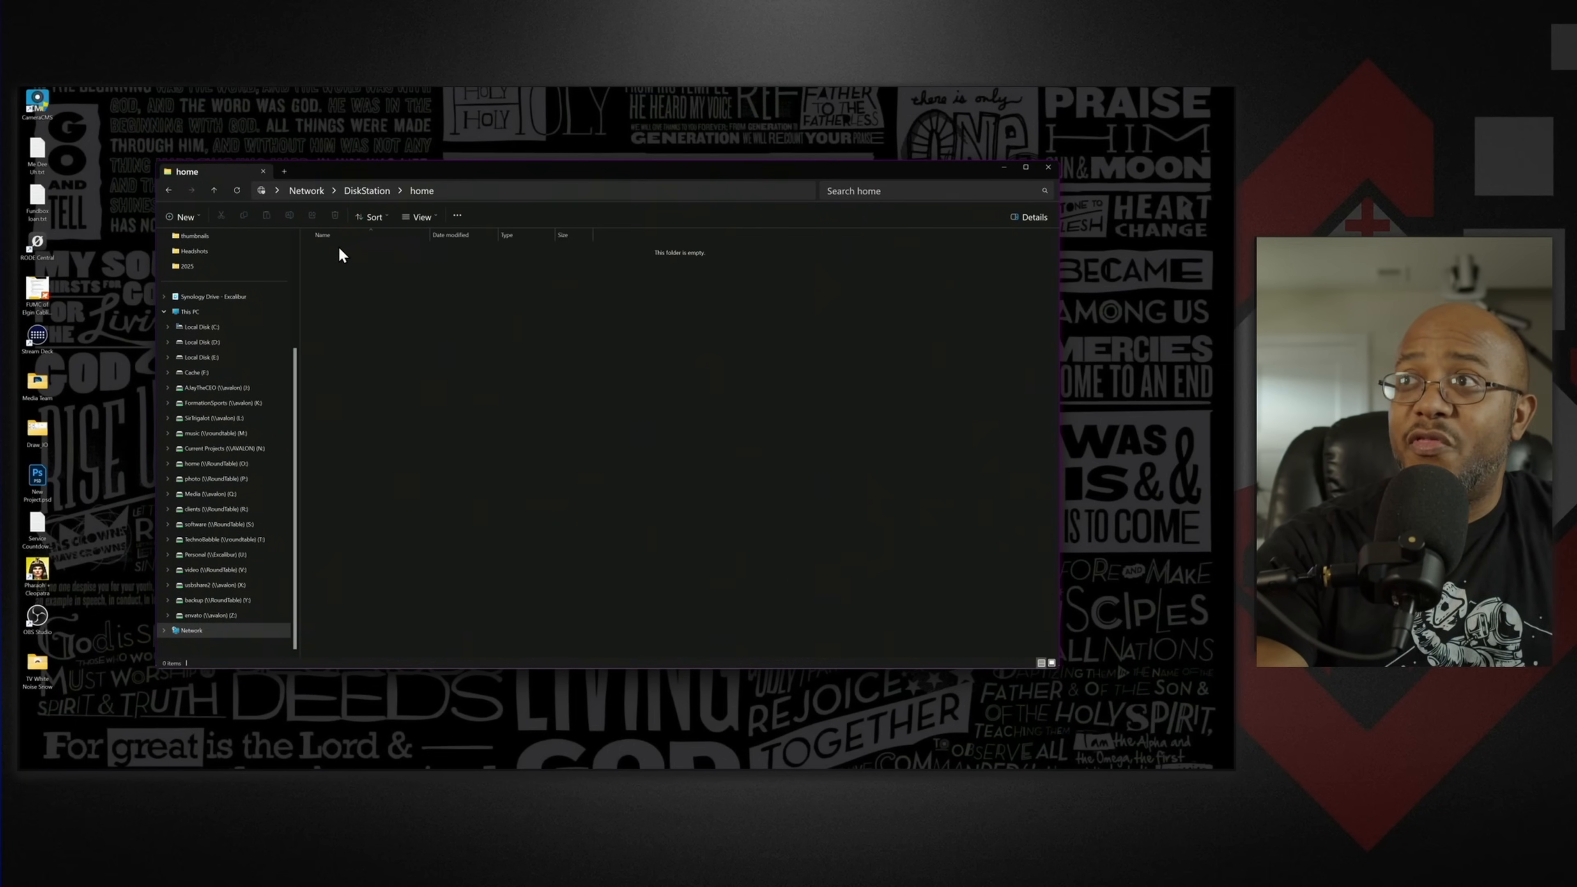
left_click(356, 189)
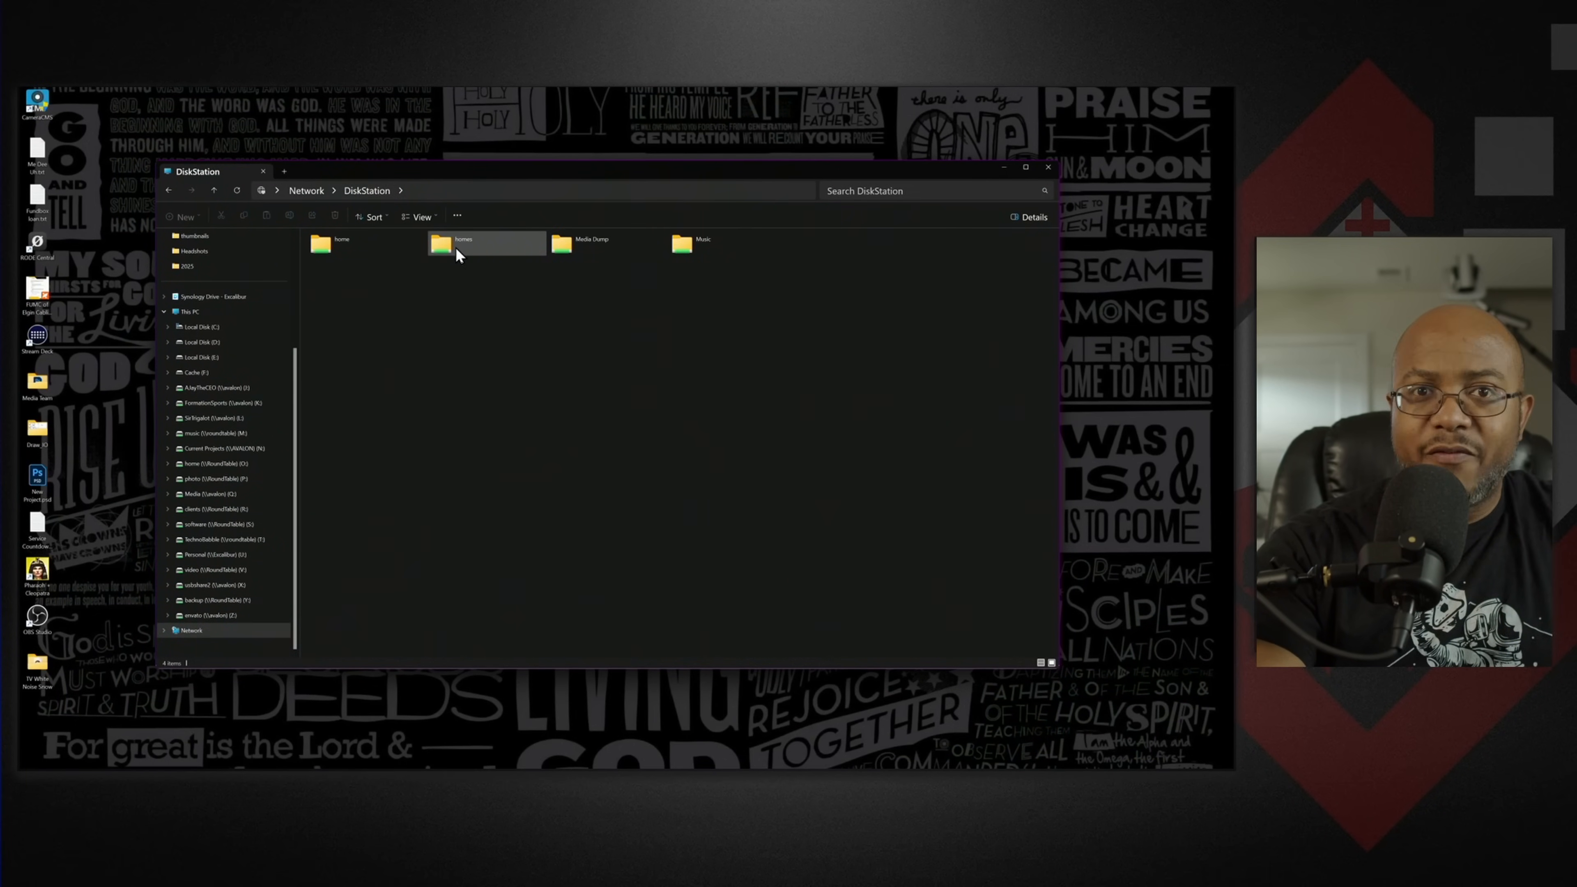
- Check access to the Media Dump share and its #recycle folder, and open the Music share
double_click(571, 243)
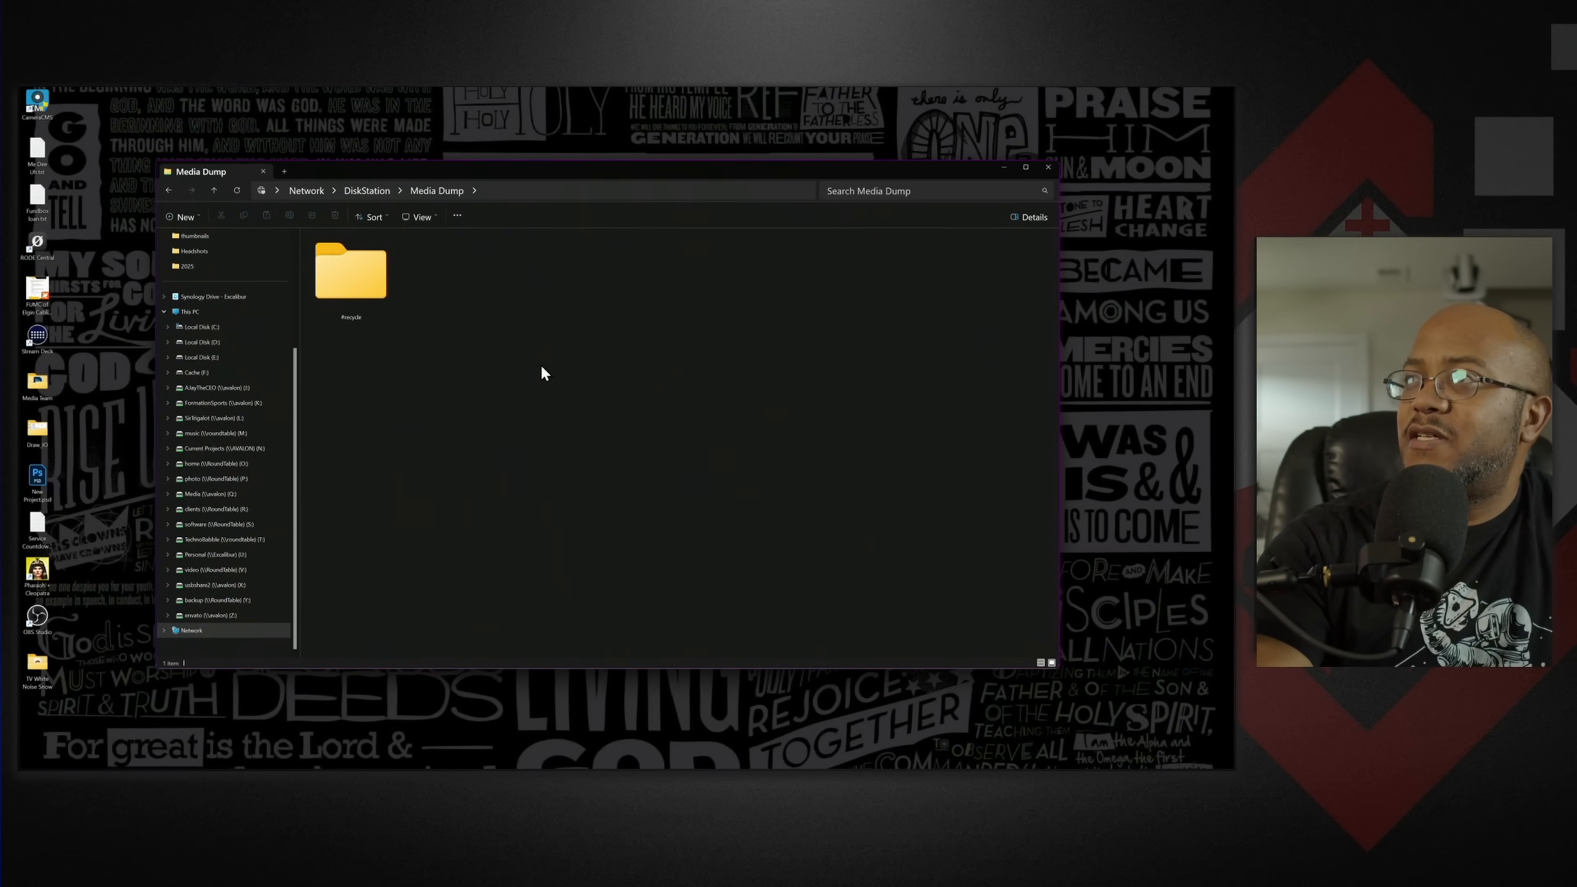
double_click(358, 283)
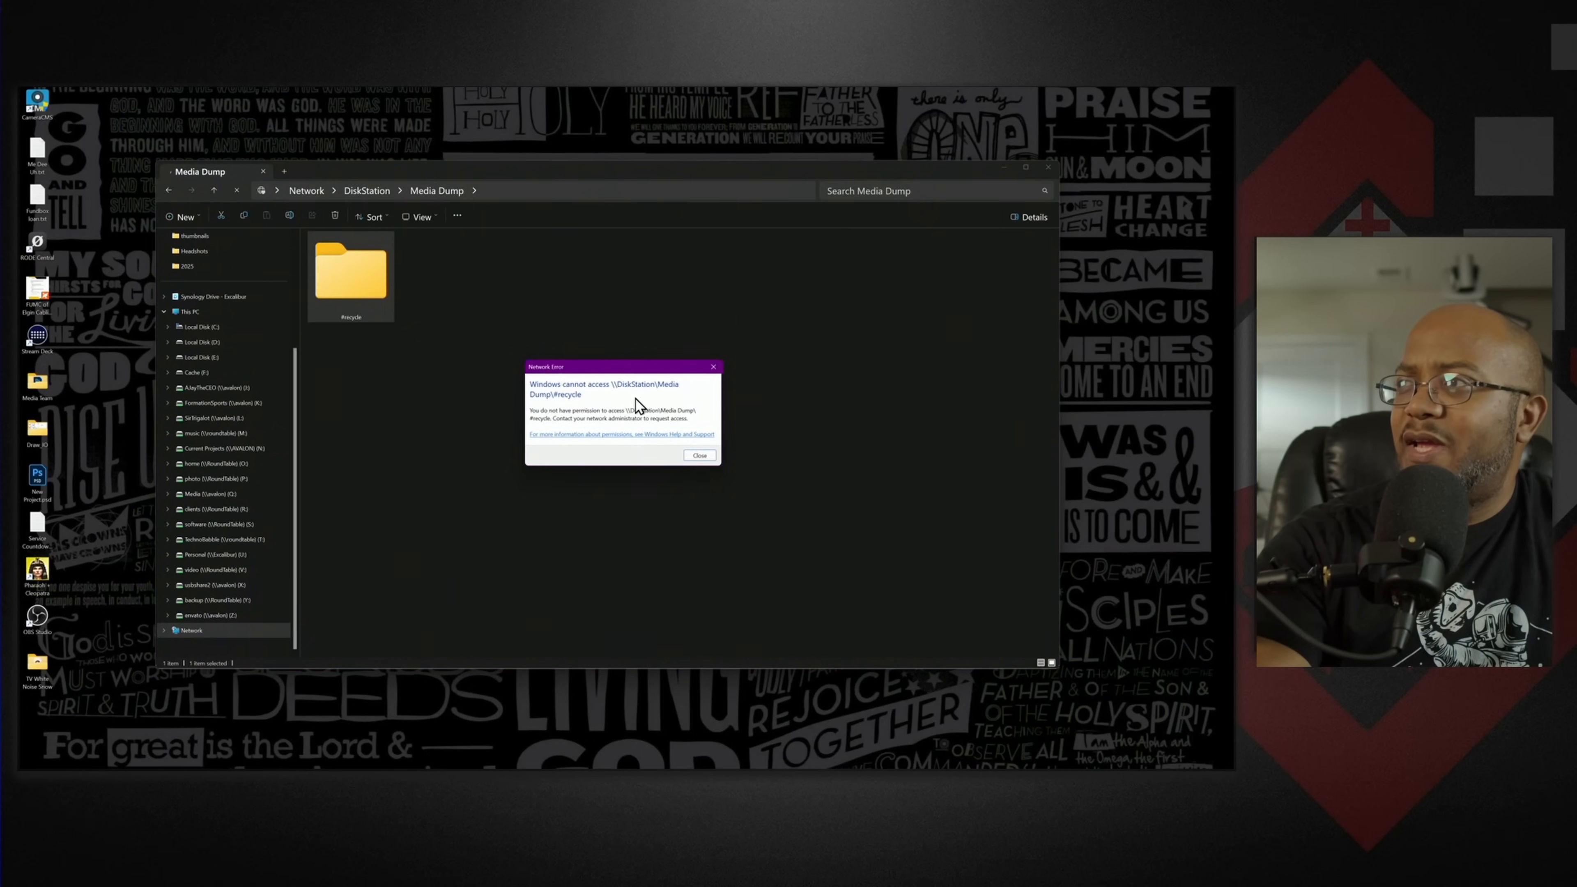
left_click(700, 456)
left_click(380, 192)
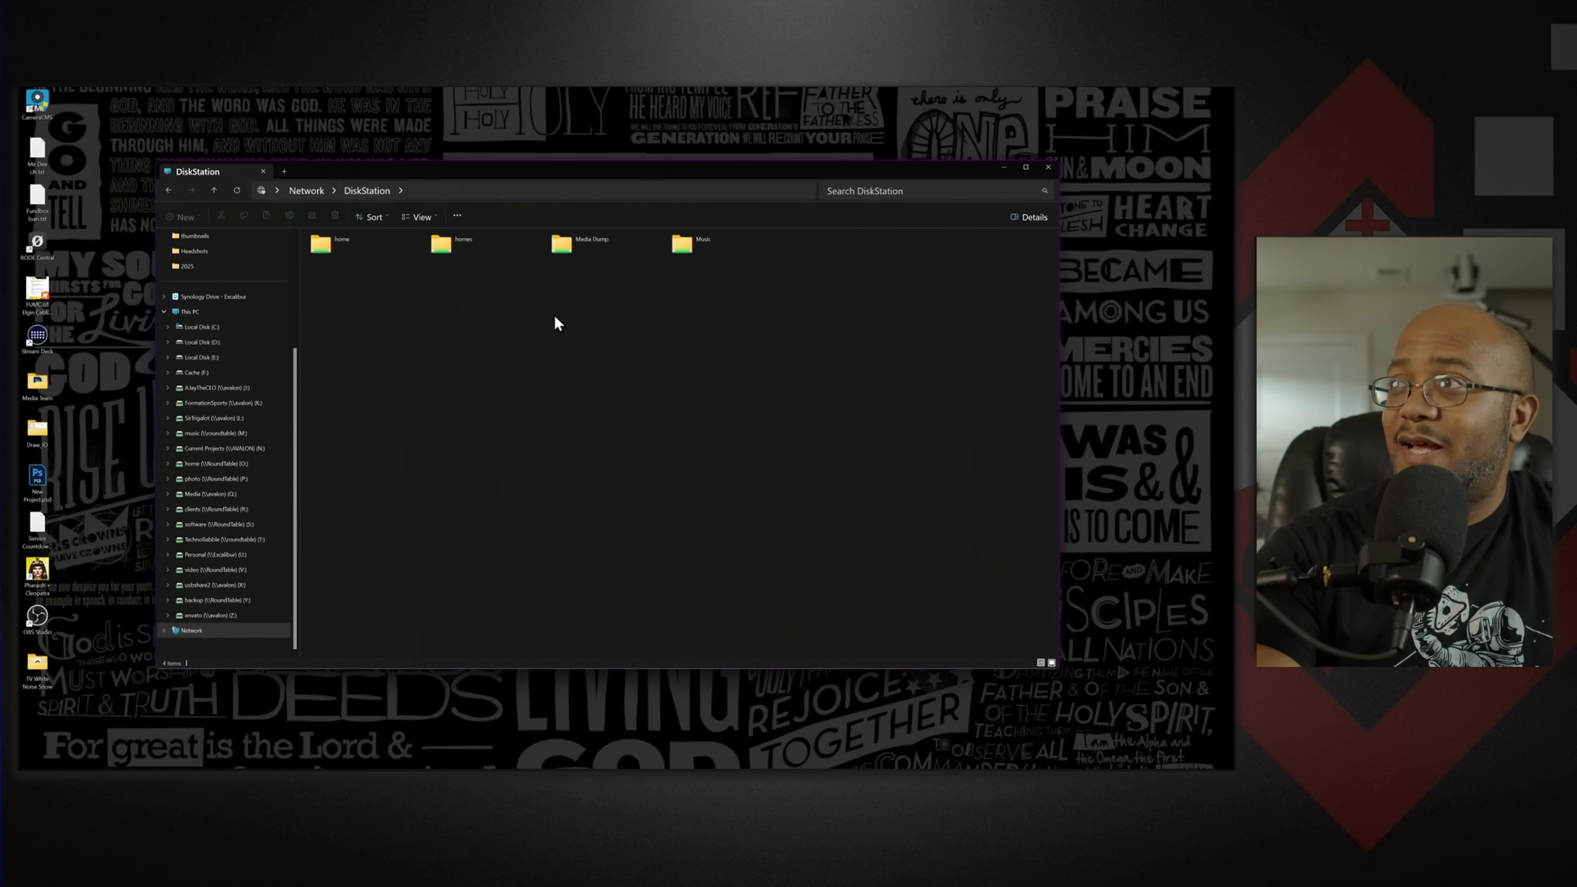
double_click(675, 247)
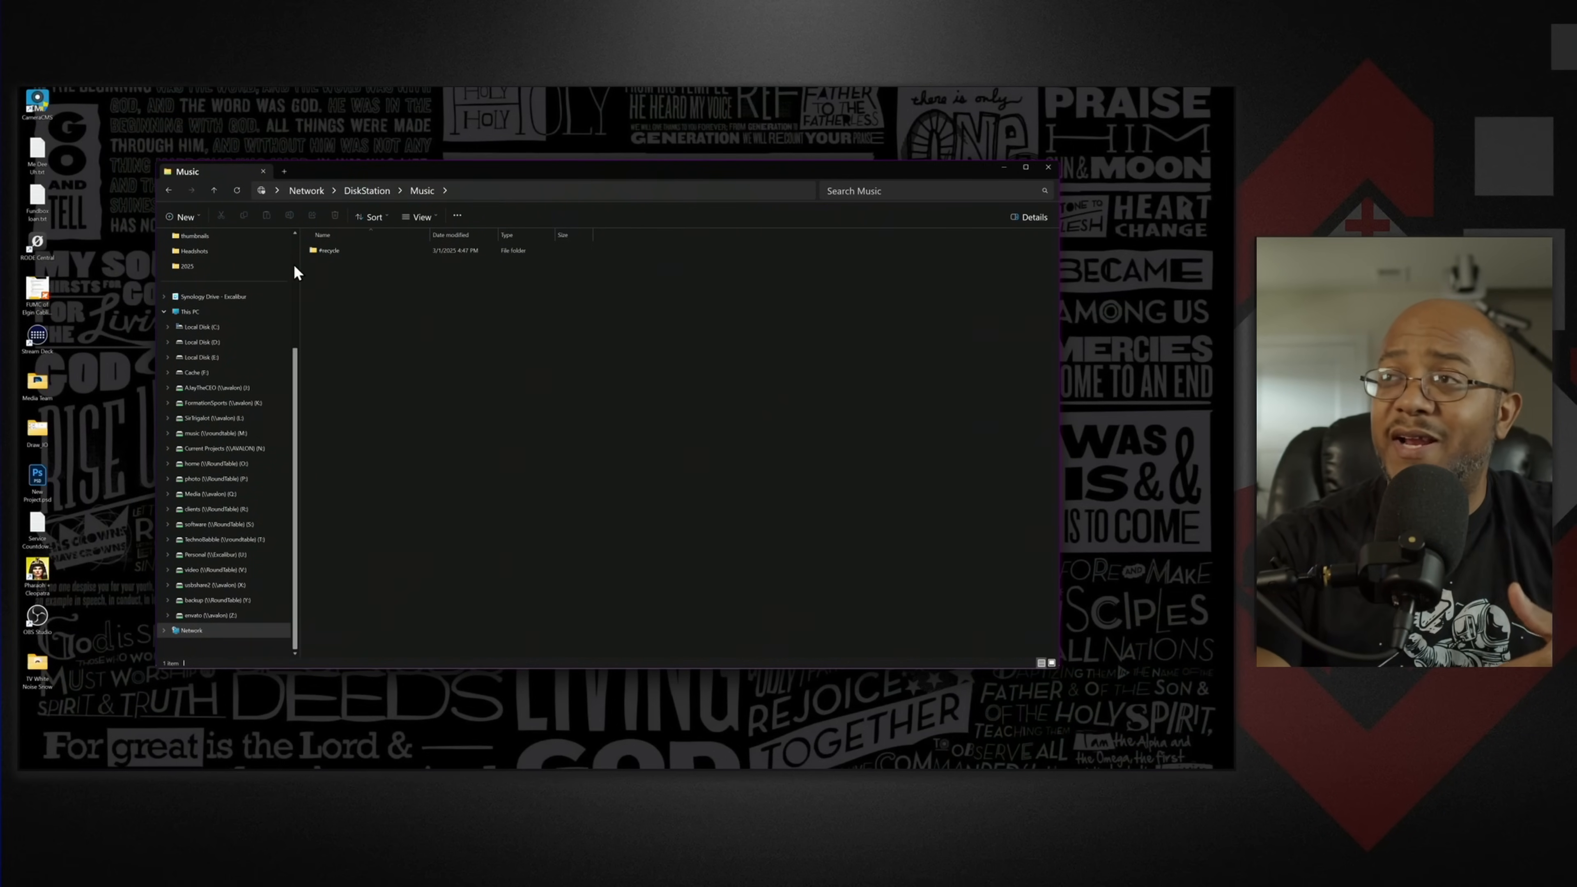
- View the Media Dump share on DiskStation and the mapped Media (Q:) drive for comparison, and return to the DiskStation share list
left_click(358, 190)
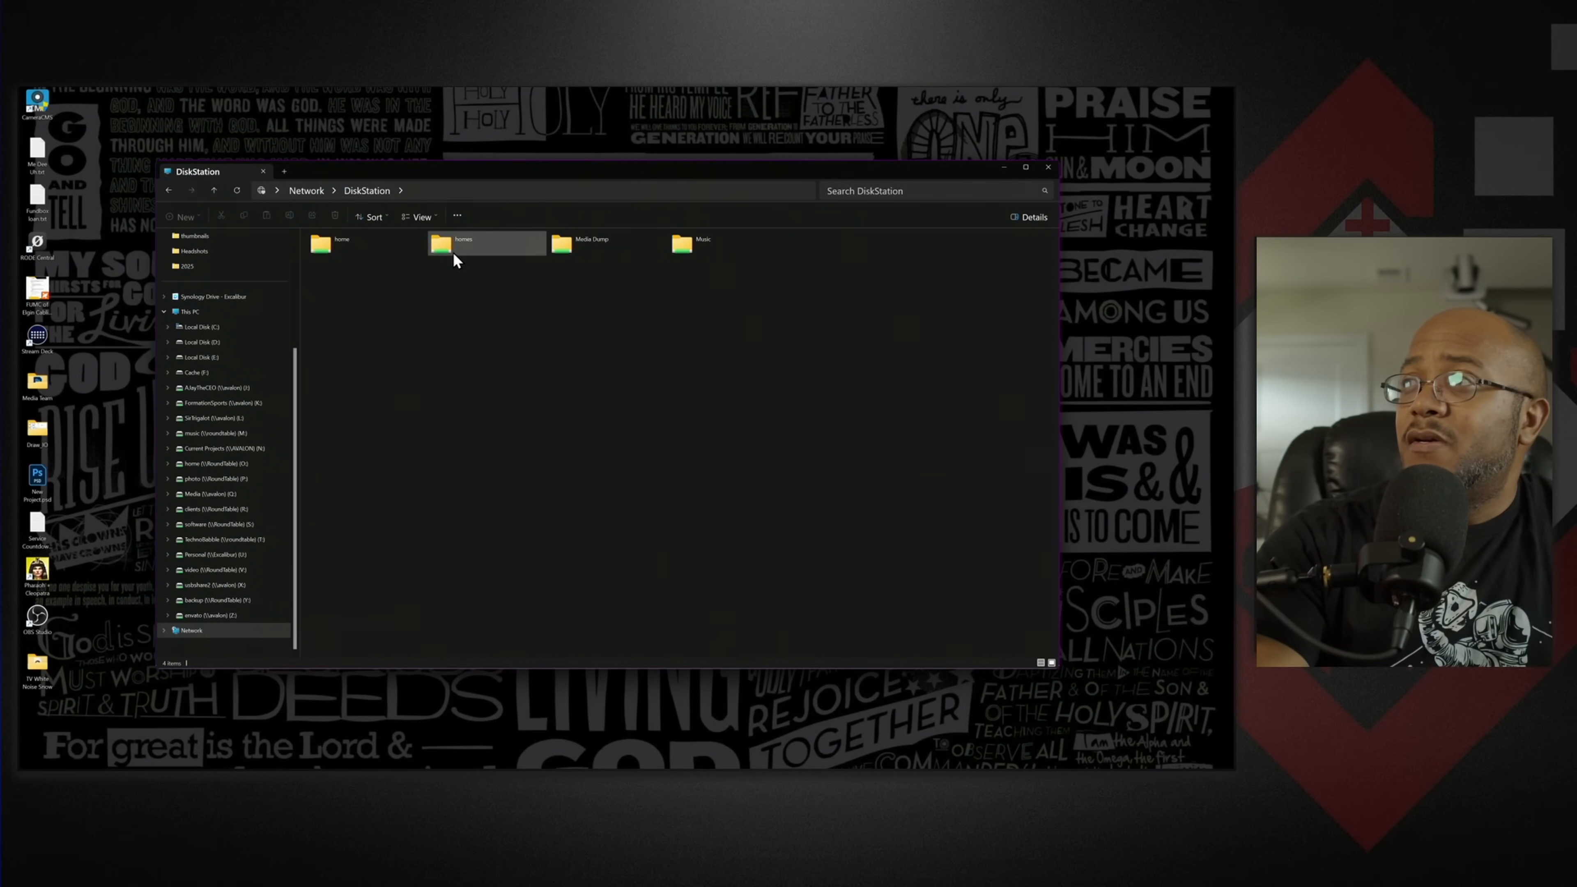
double_click(565, 245)
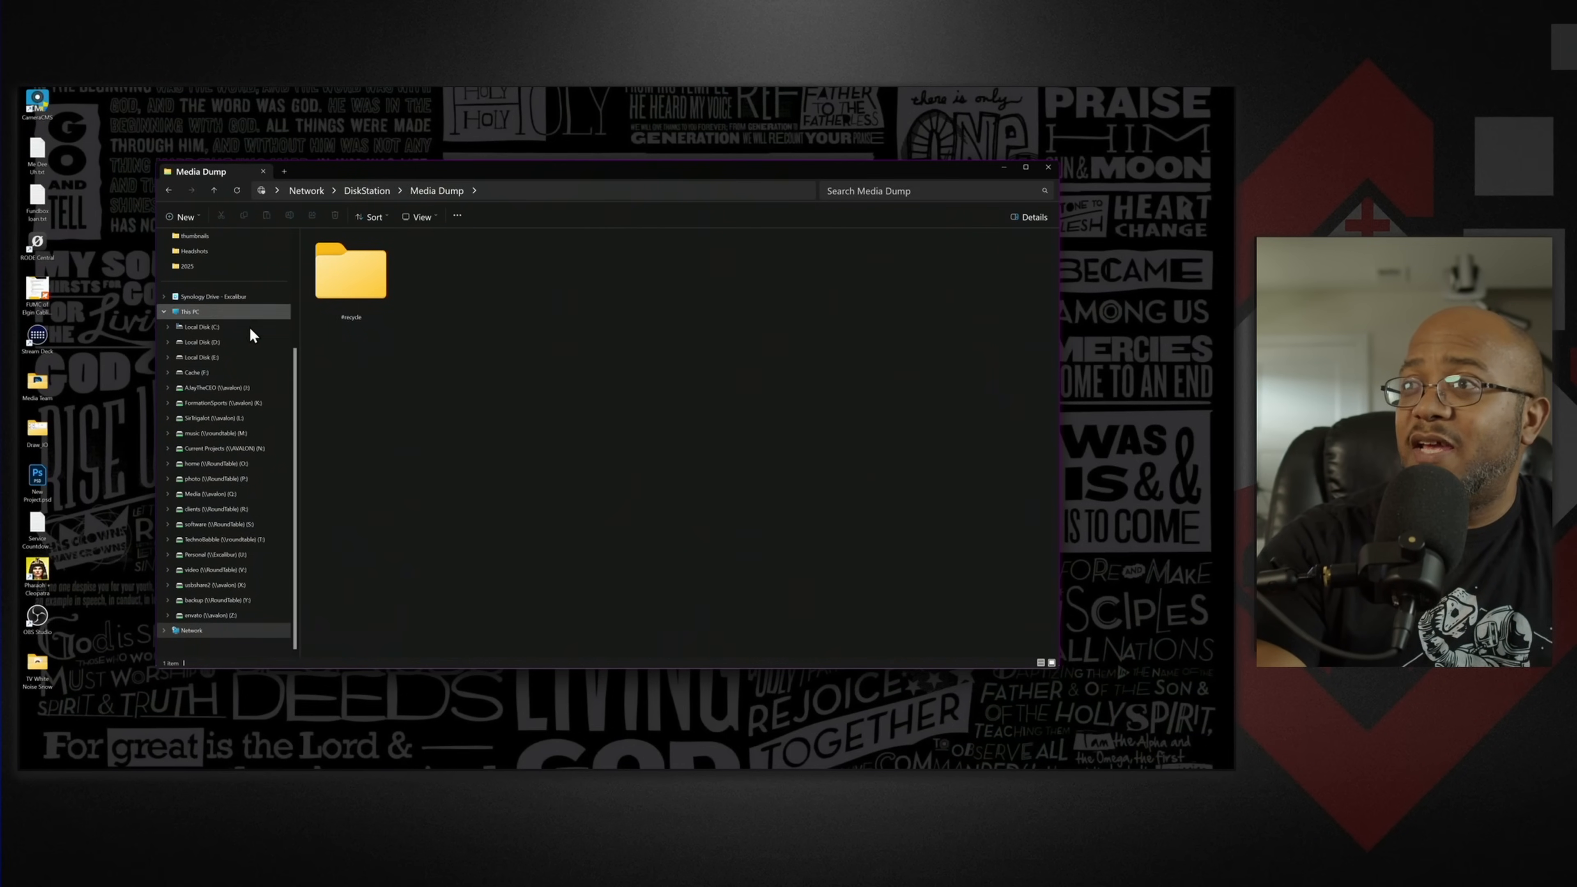
left_click(210, 495)
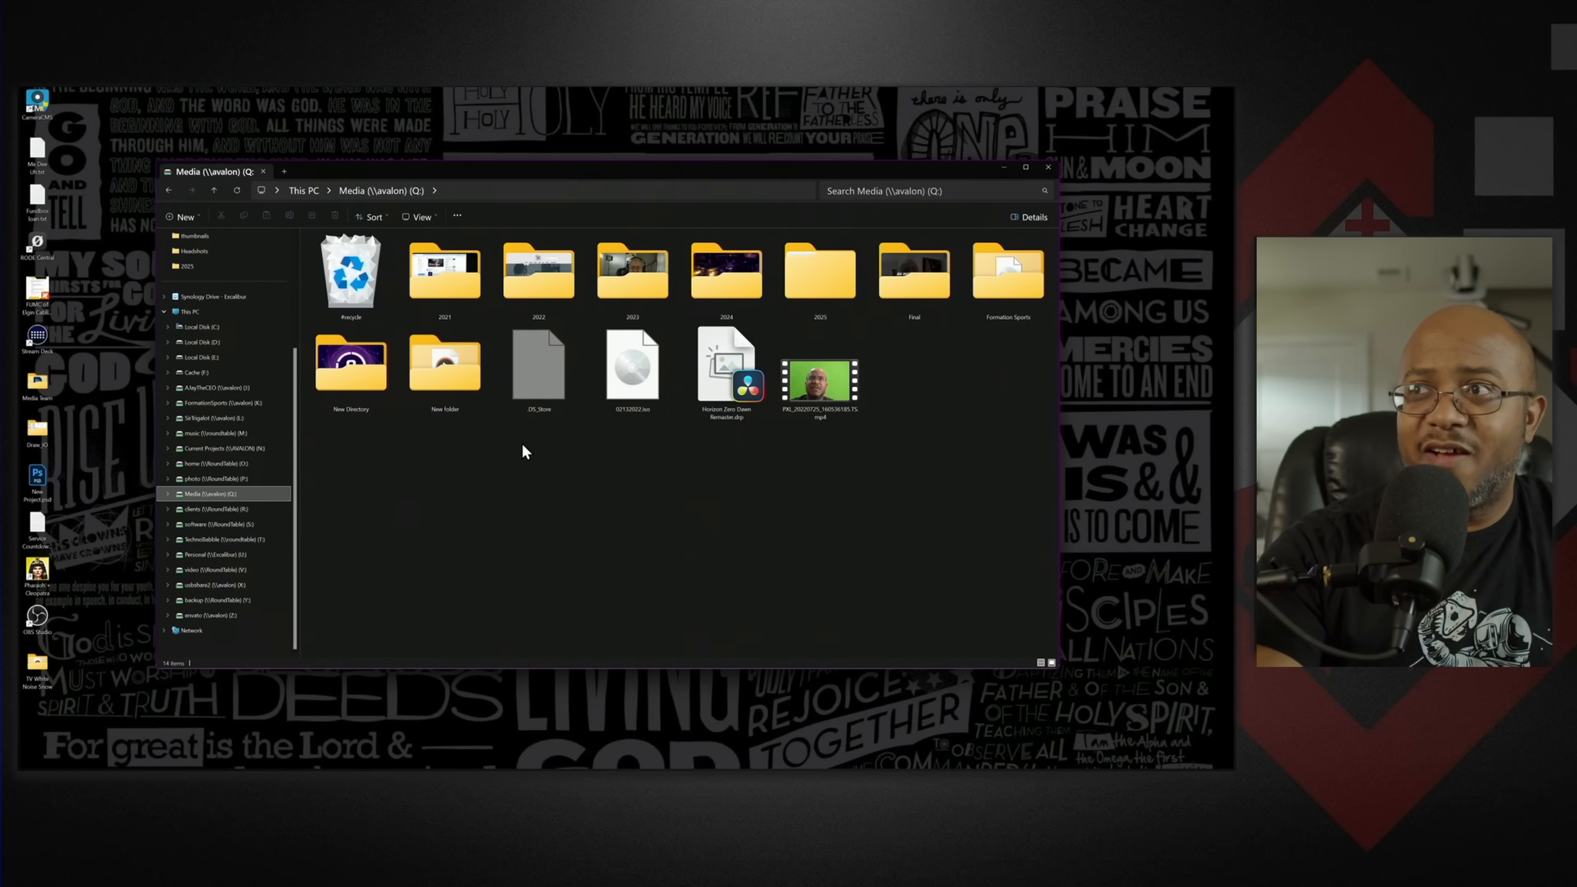
left_click(169, 193)
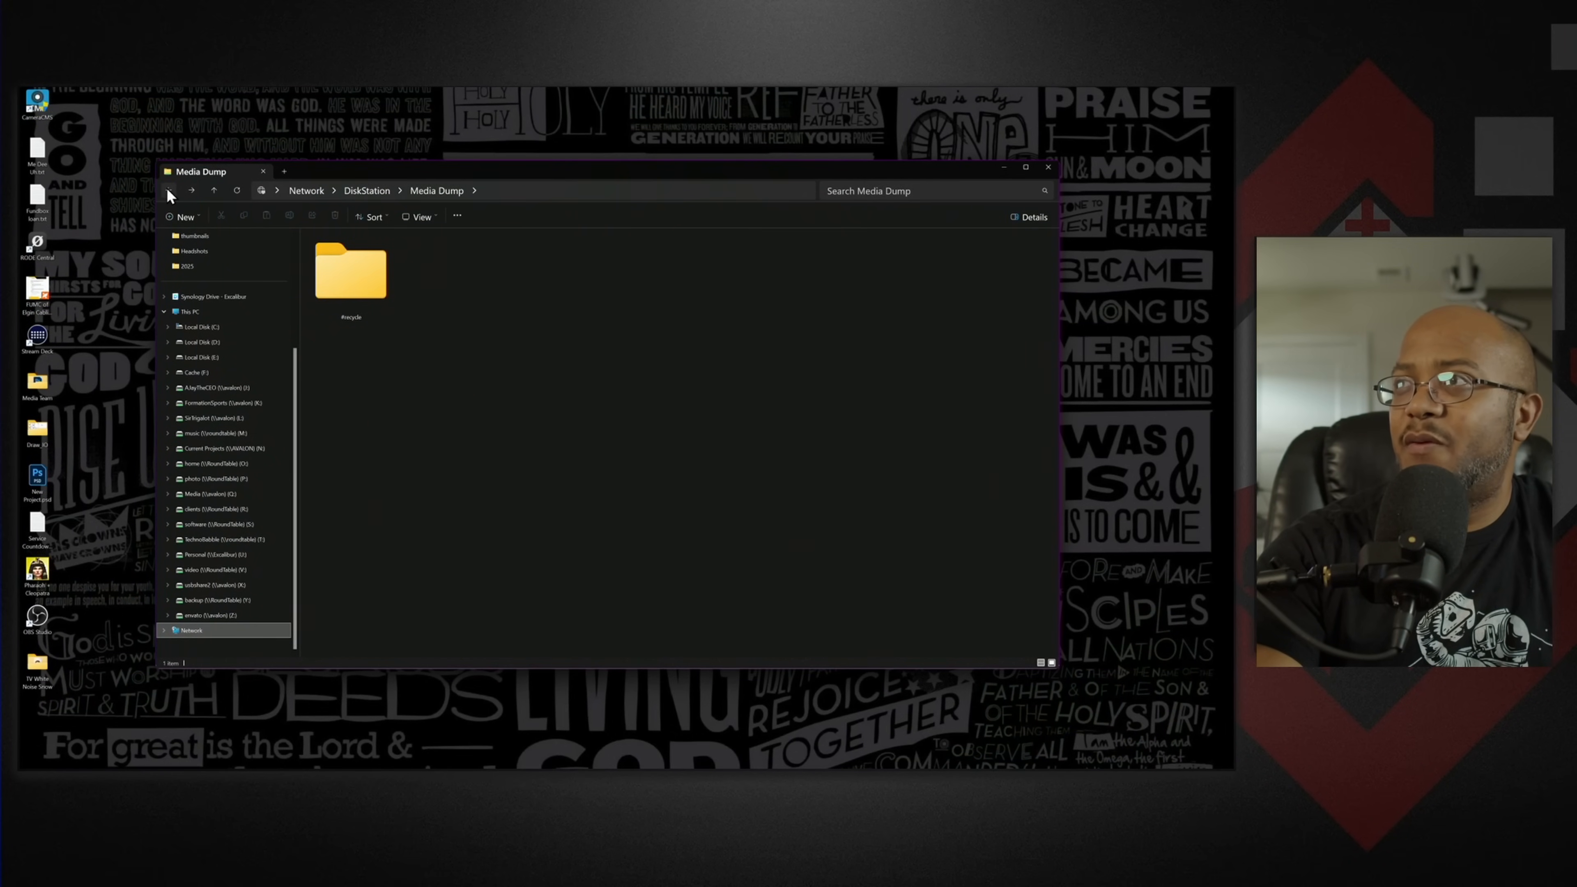
left_click(169, 193)
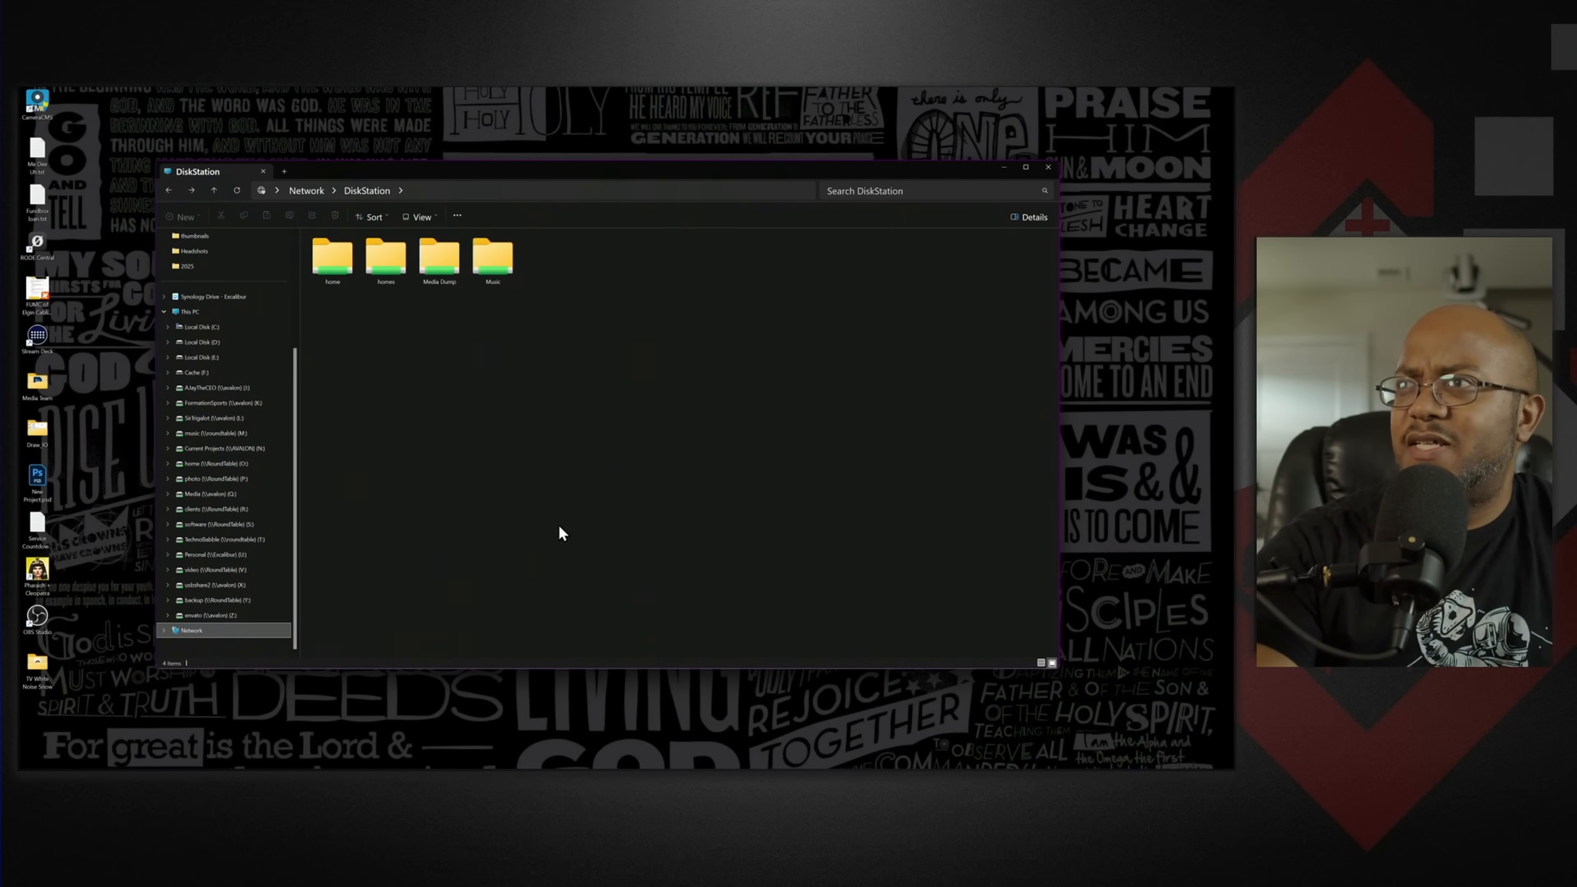
- Map the Media Dump share on DiskStation as network drive W:, reconnecting at sign-in
right_click(434, 257)
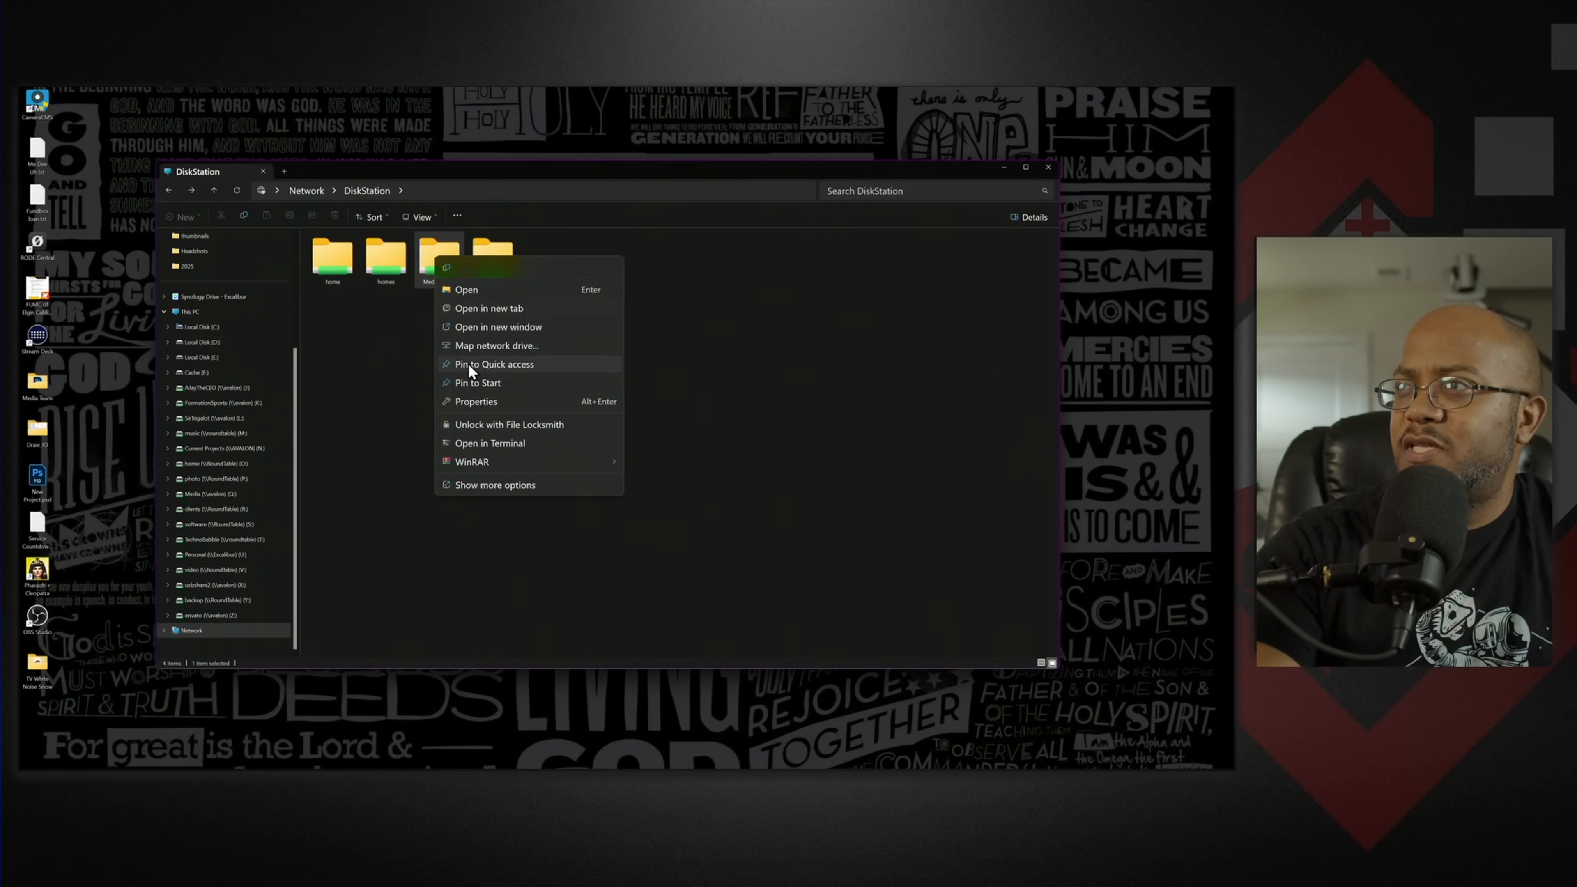
left_click(484, 346)
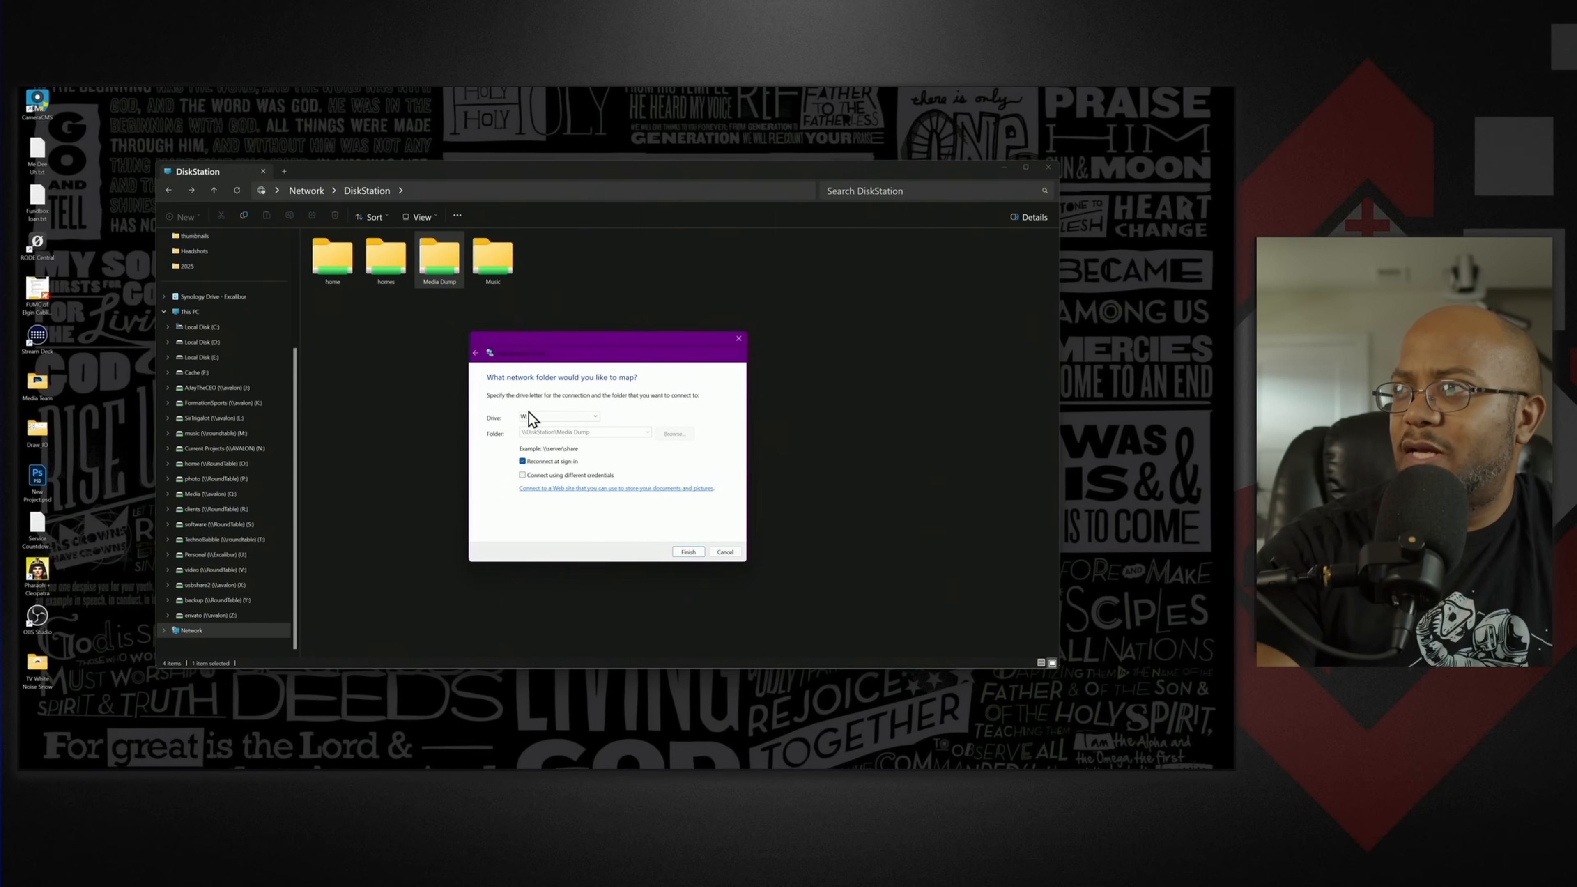
left_click(576, 419)
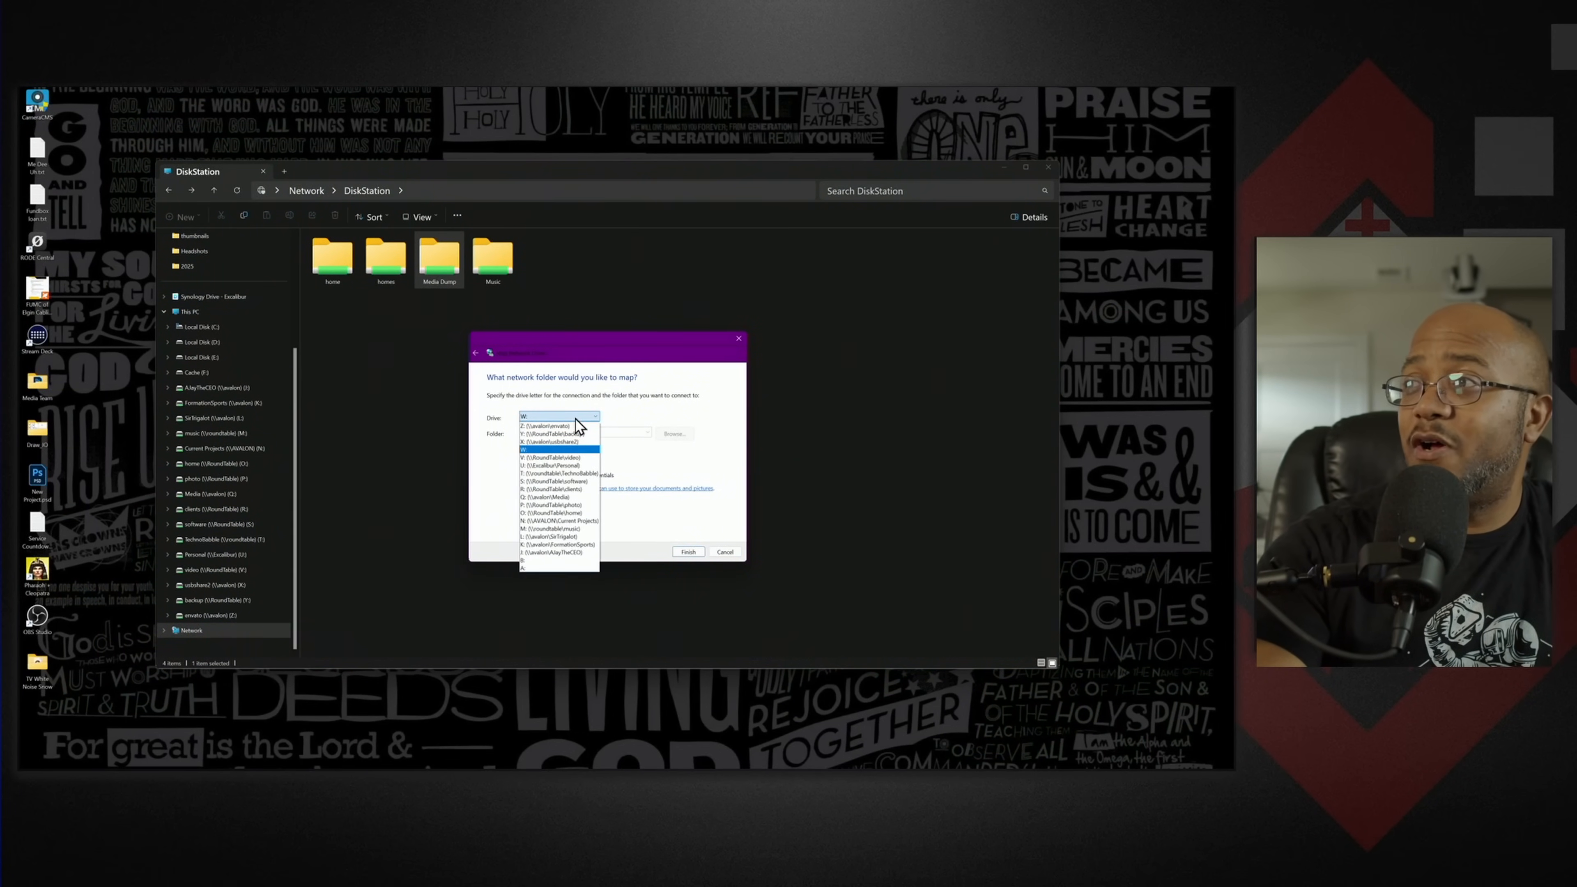
left_click(705, 415)
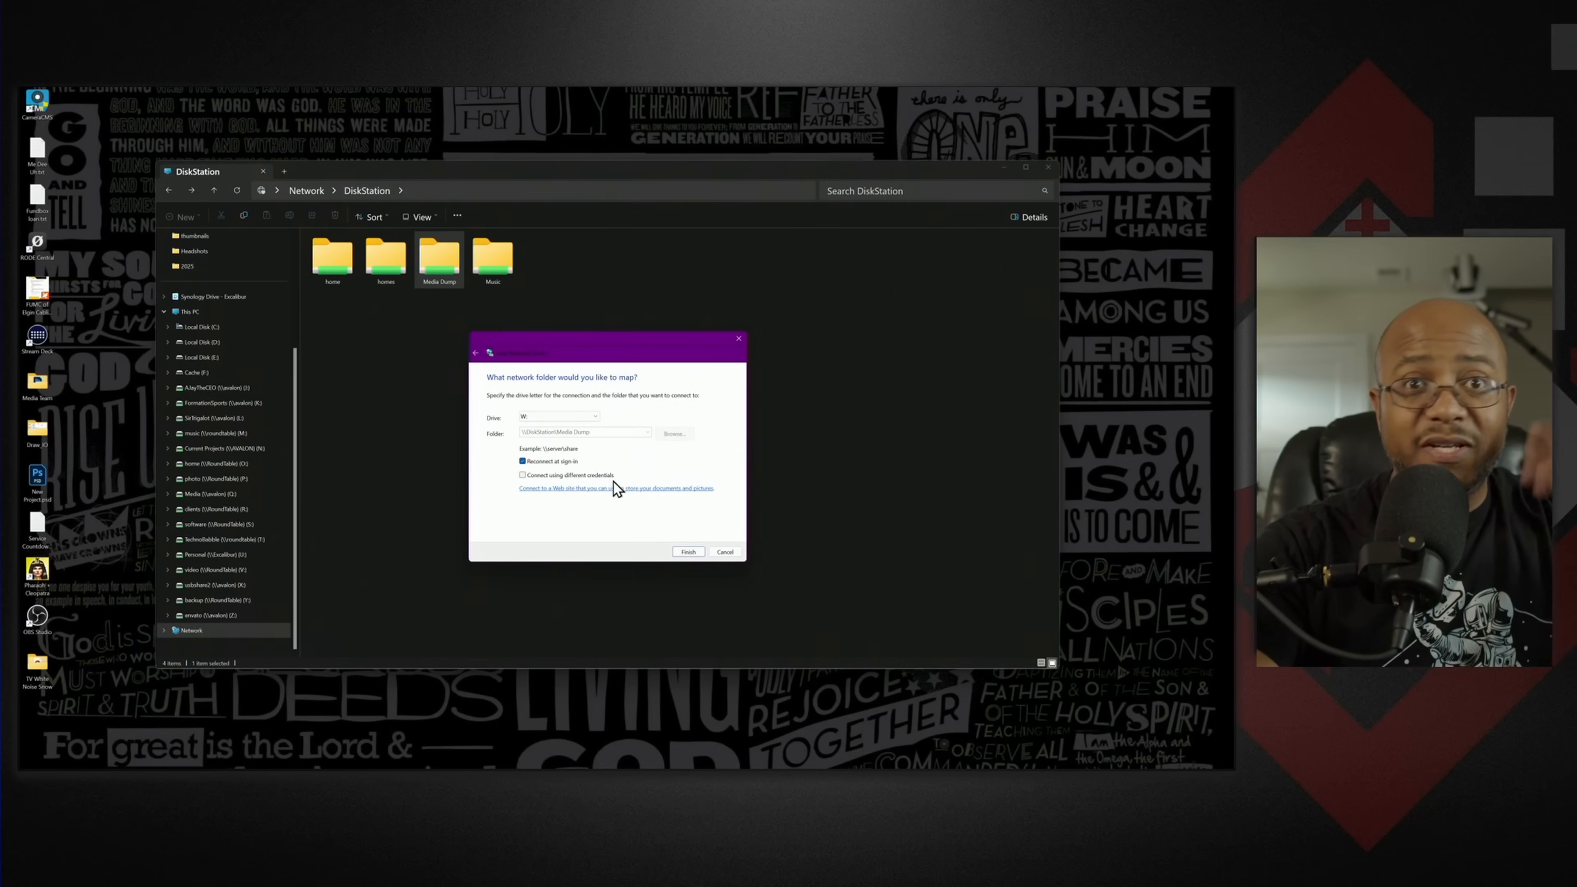
left_click(689, 552)
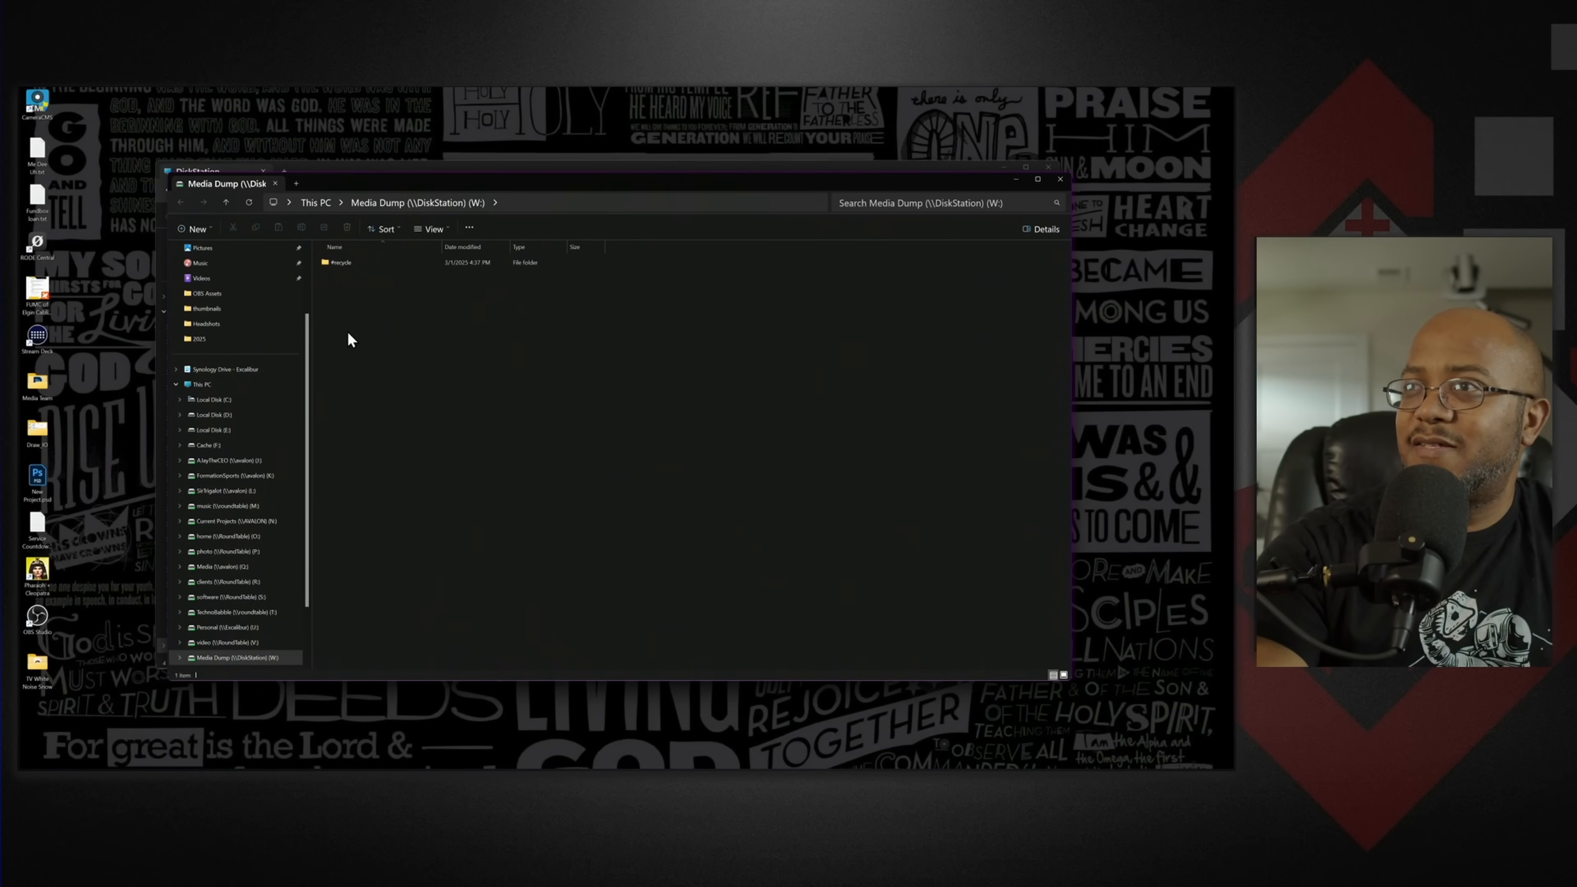
- Open the mapped Media Dump drive (W:) from This PC and create a folder named 2025 in it
left_click(222, 385)
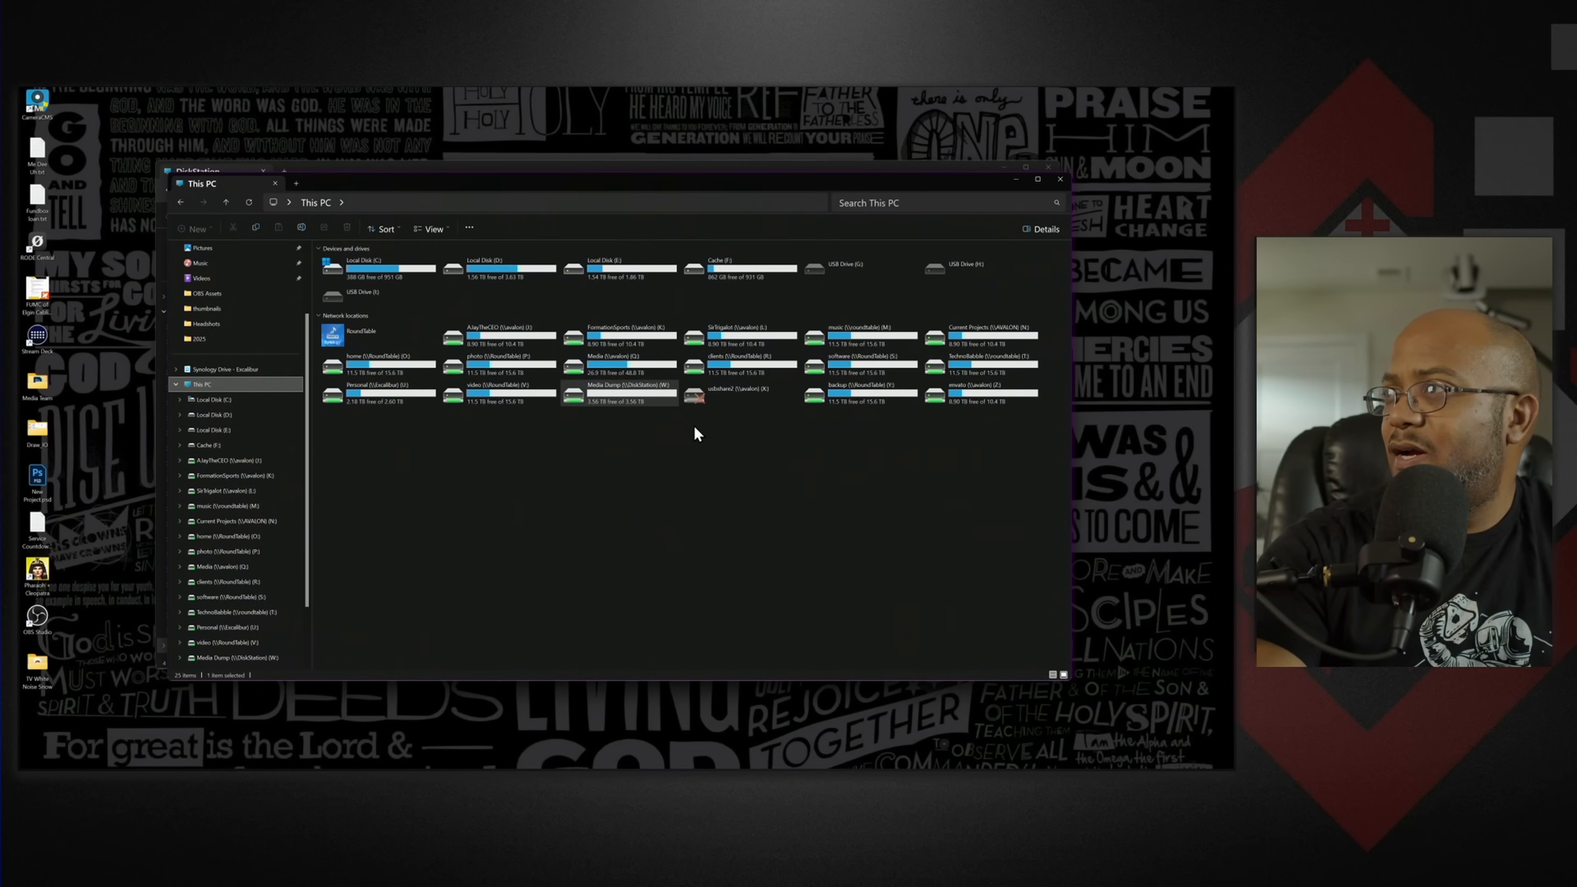
double_click(623, 388)
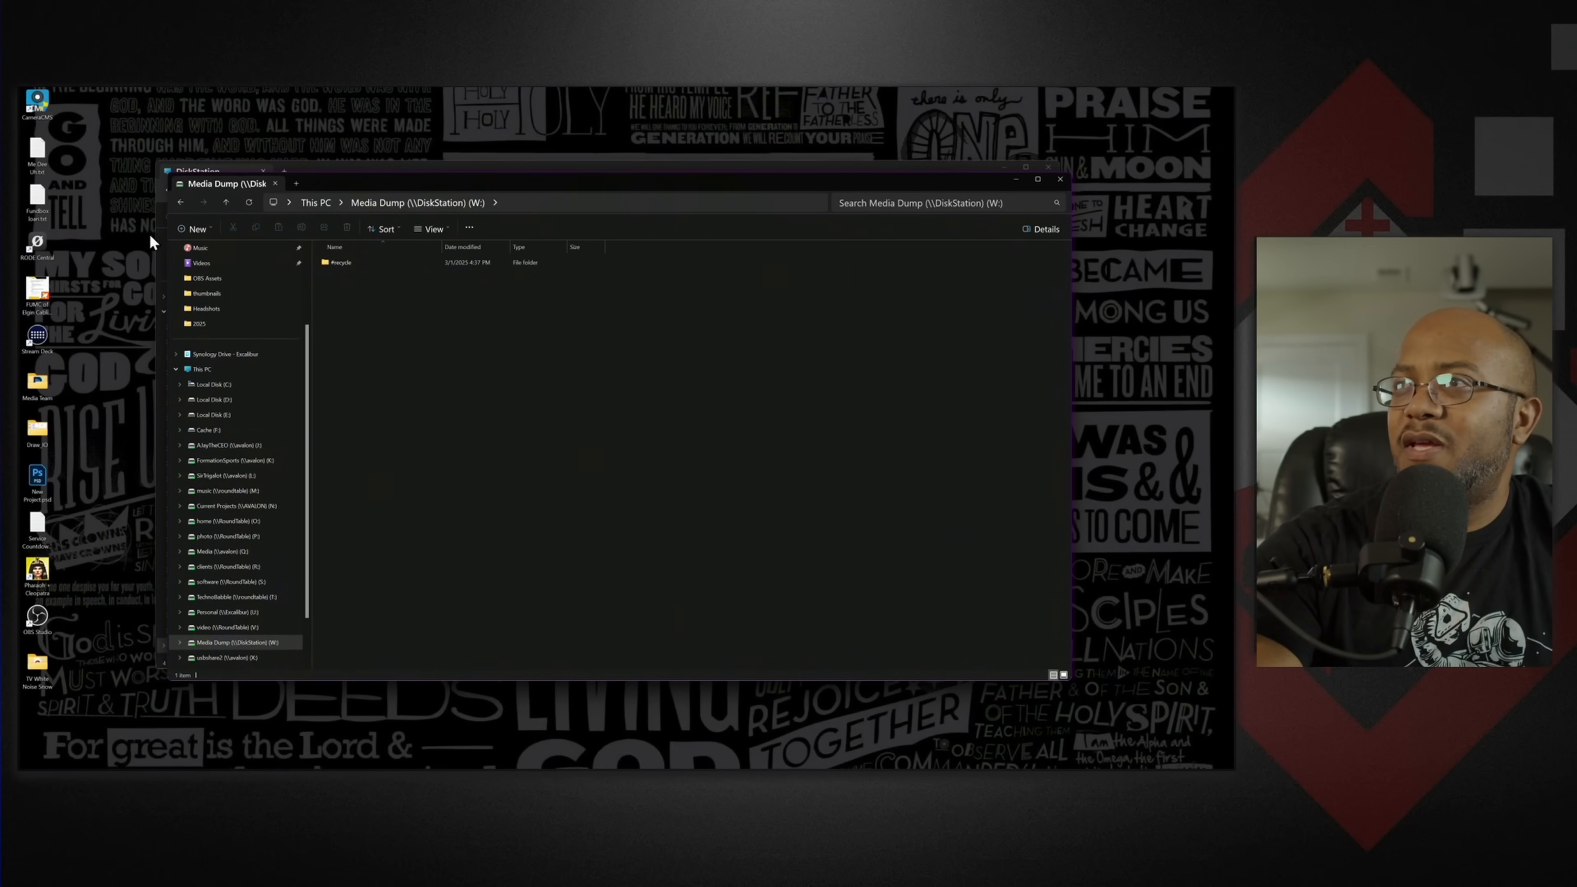
left_click(198, 230)
left_click(207, 250)
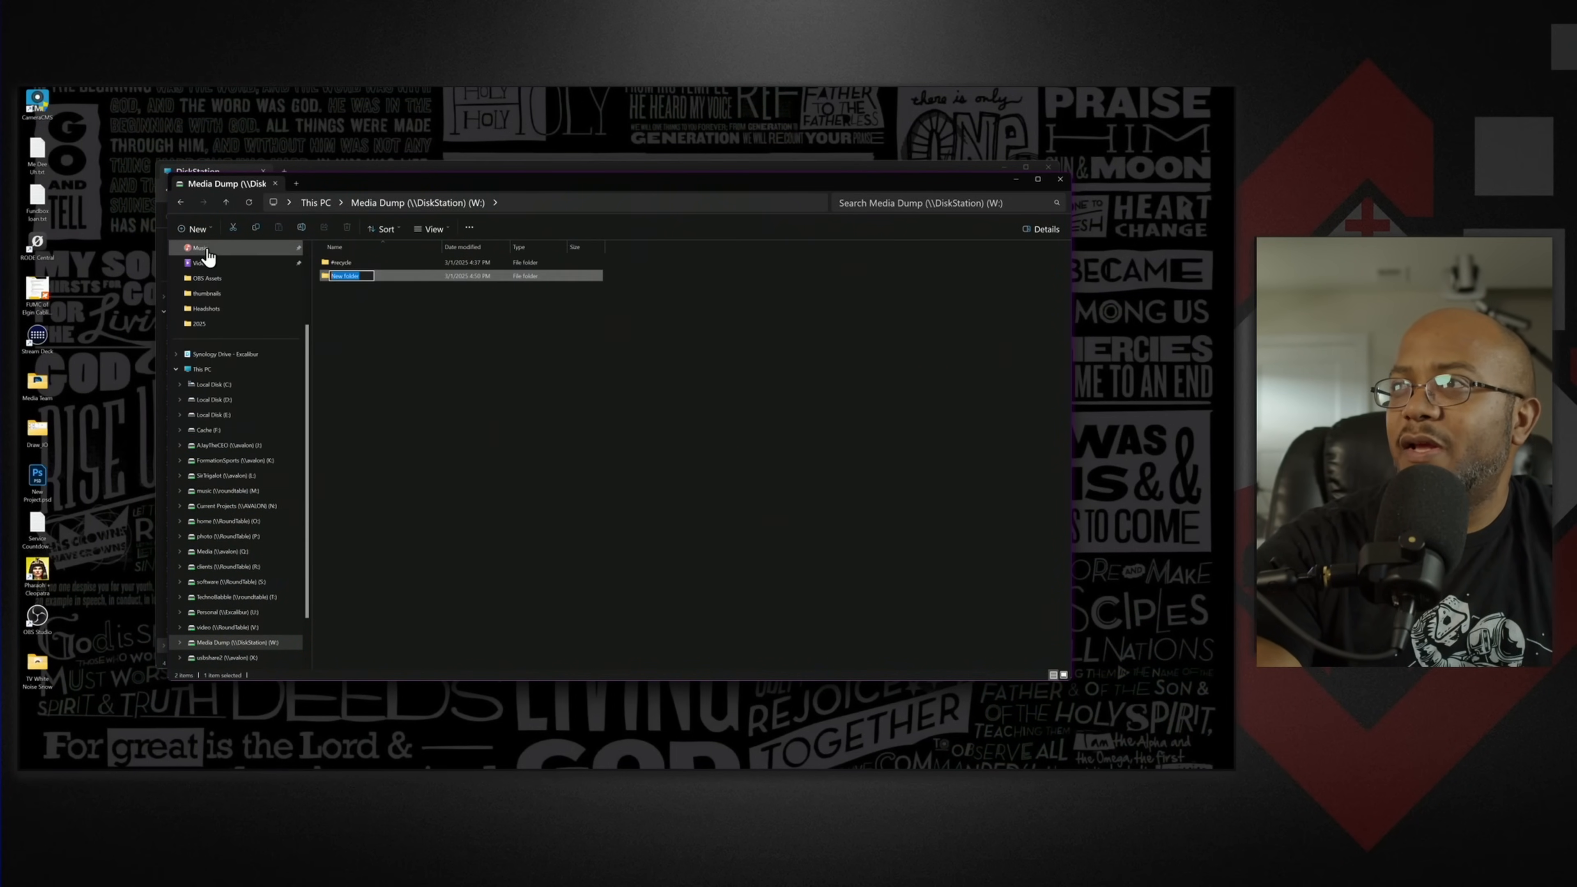
type("2025")
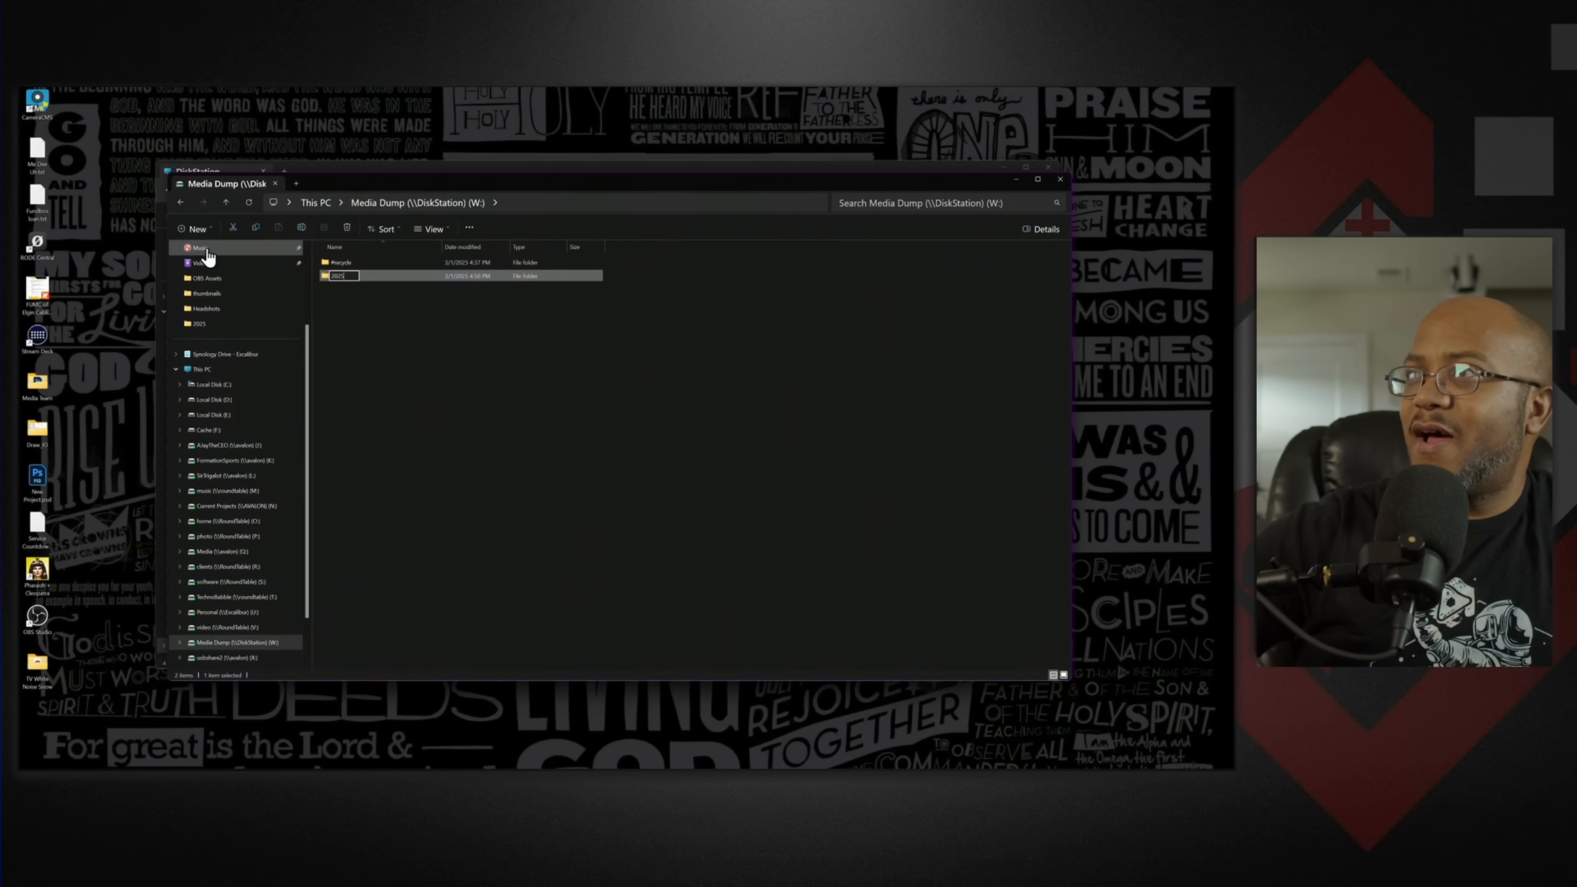
key("Return")
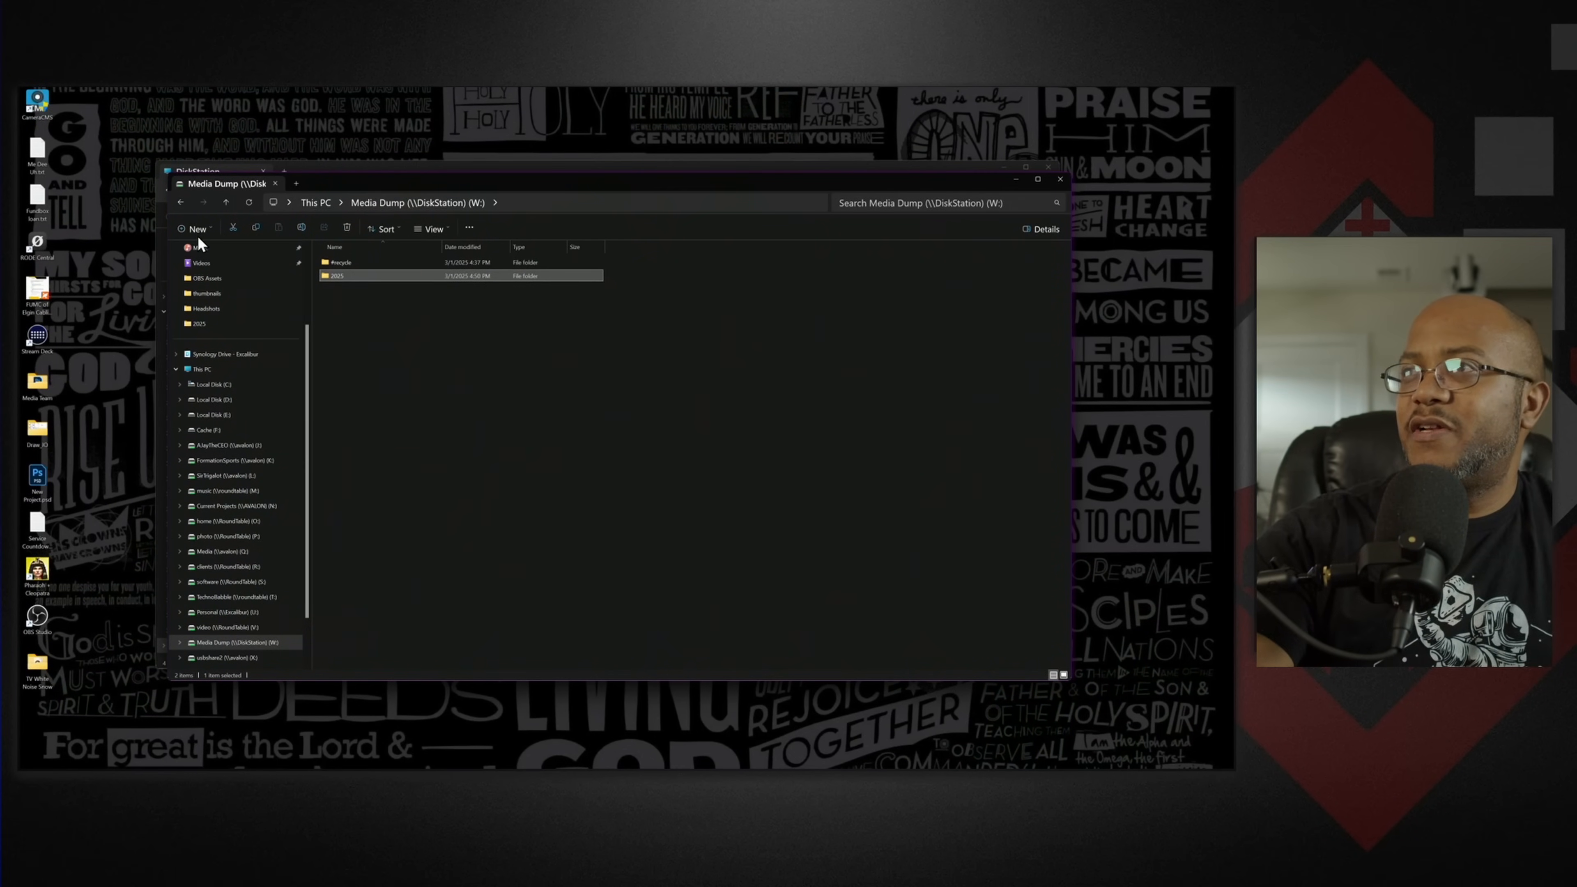
- Create two more folders named 2024 and 2023 on the Media Dump drive, and close its window
left_click(194, 227)
left_click(206, 252)
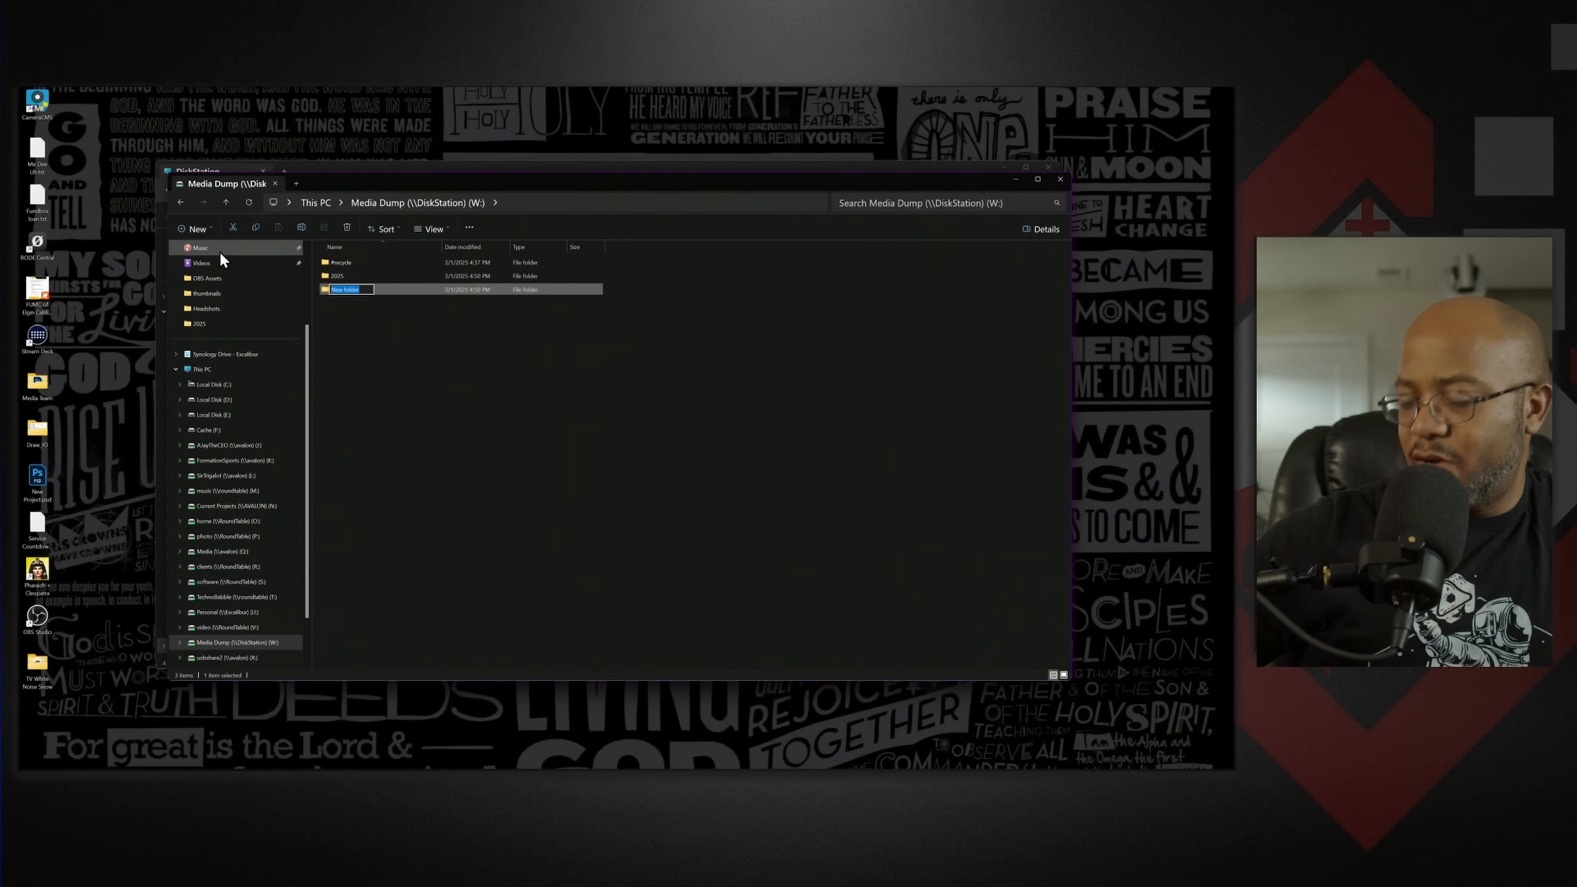
key("Return")
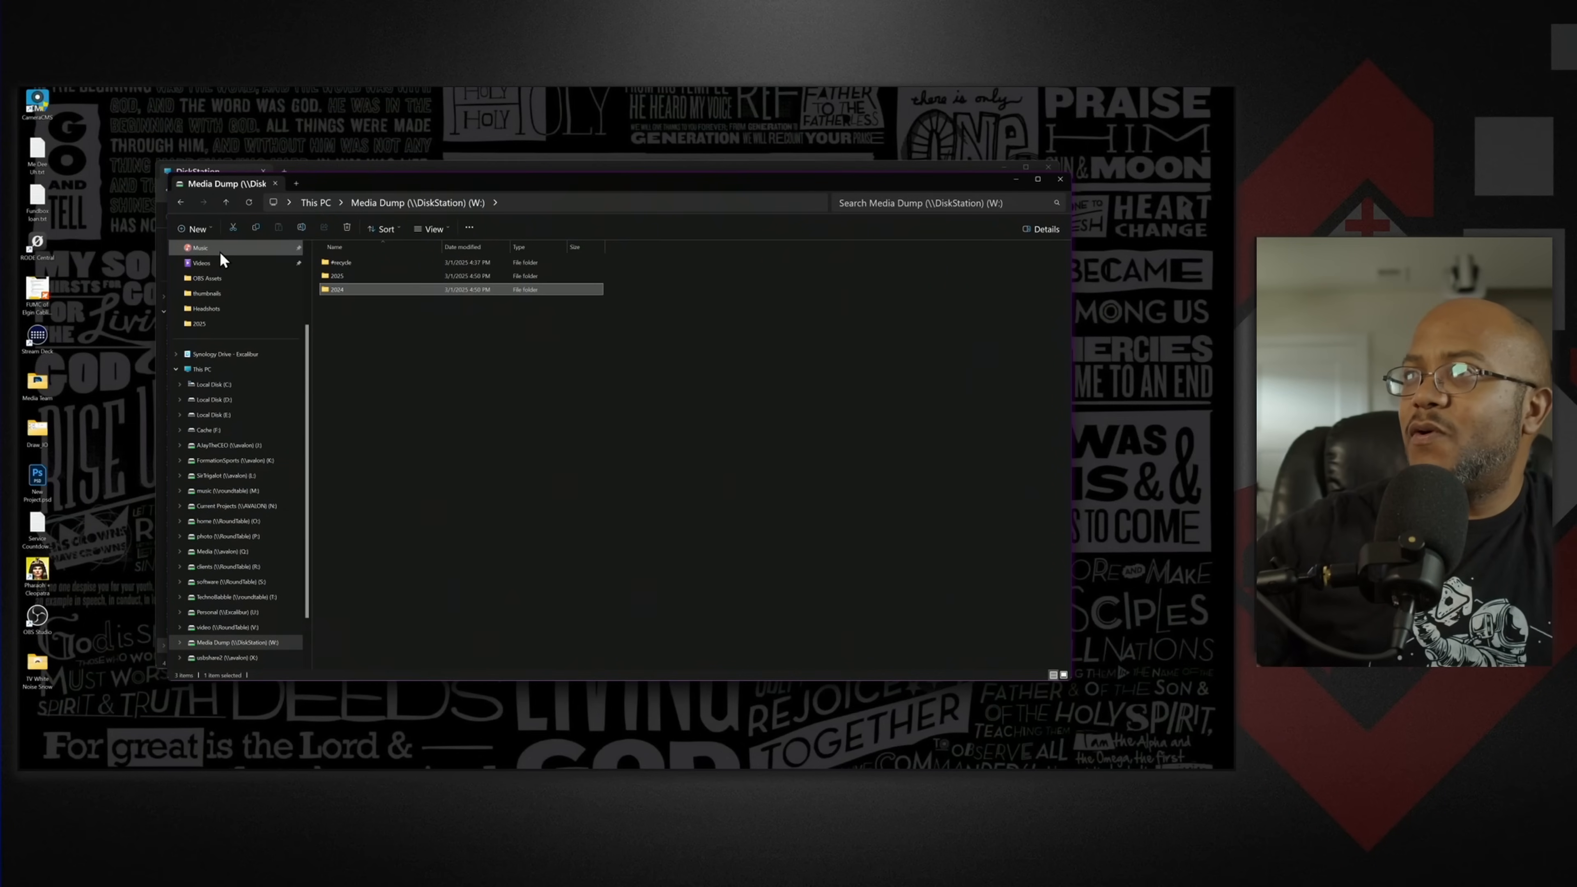
left_click(192, 229)
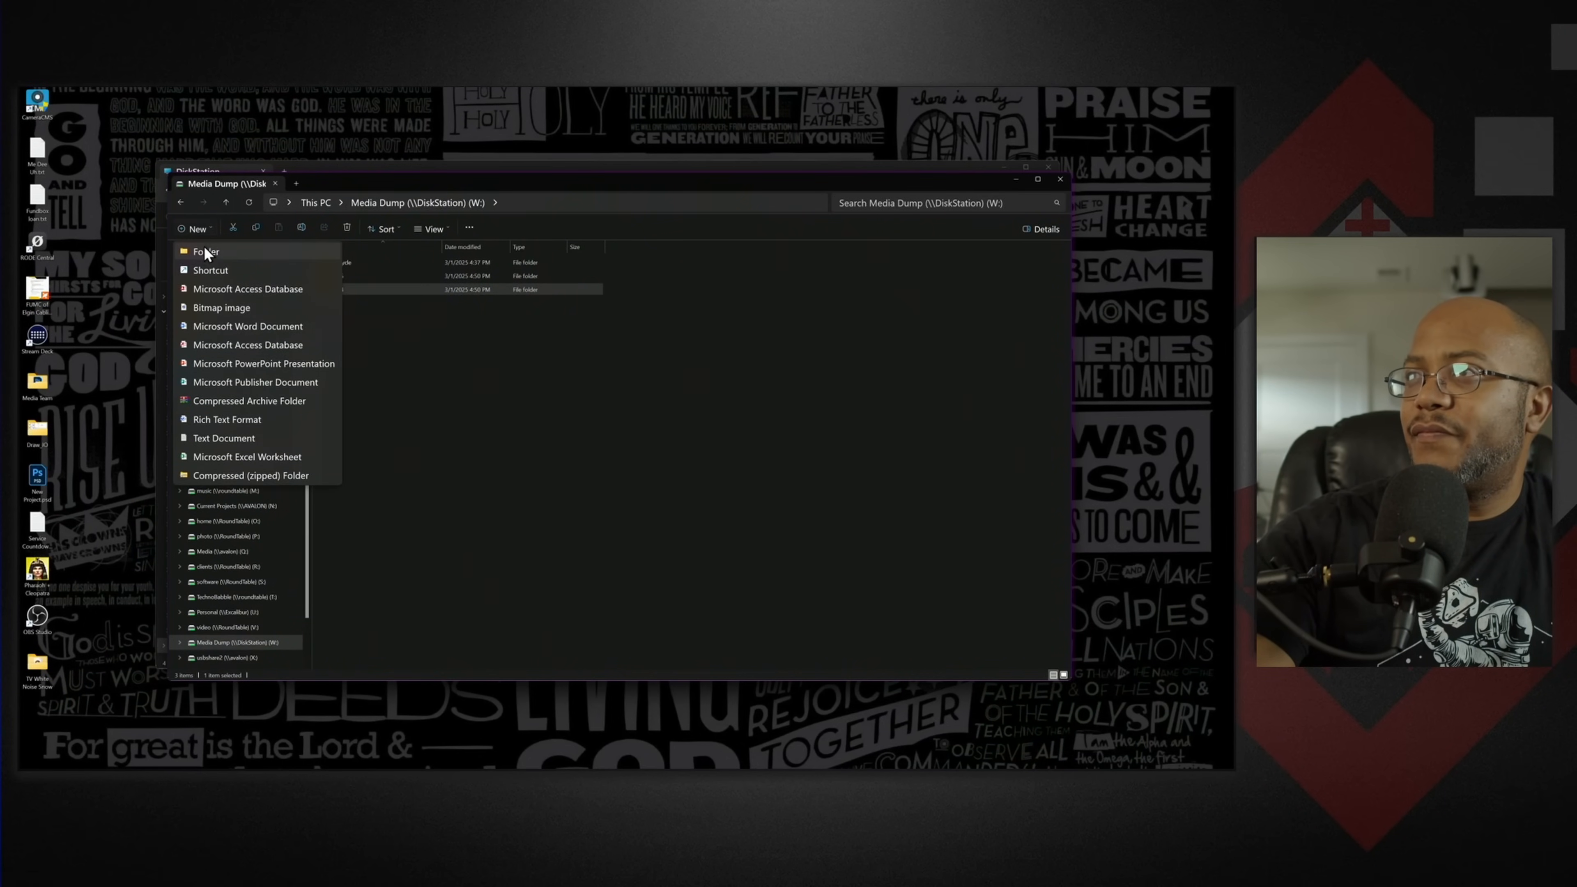
left_click(205, 252)
type("202")
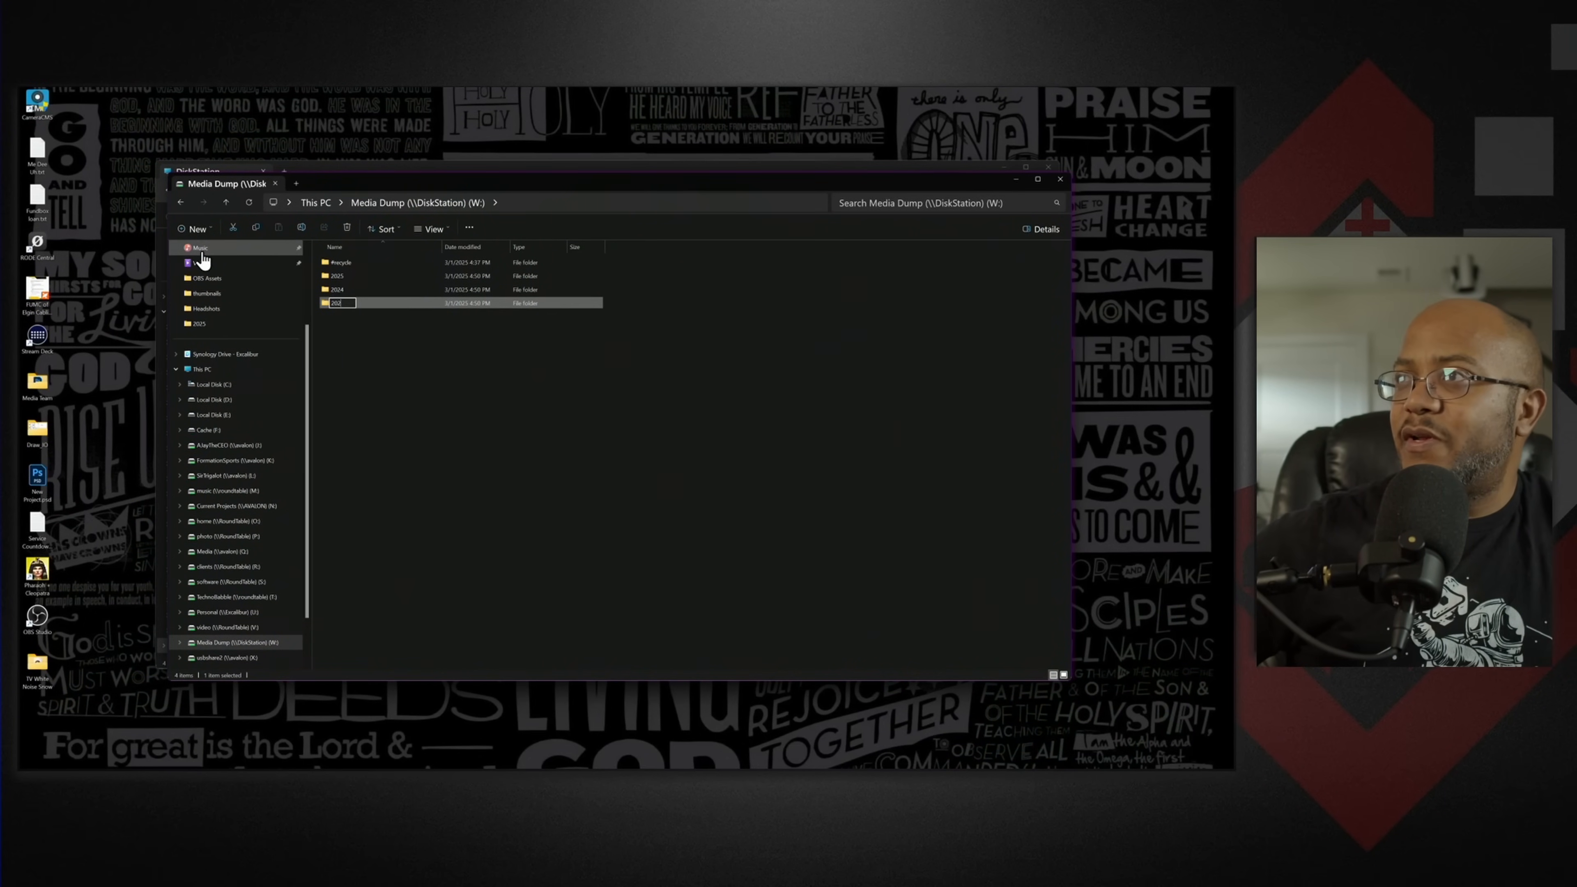
type("3")
key("Return")
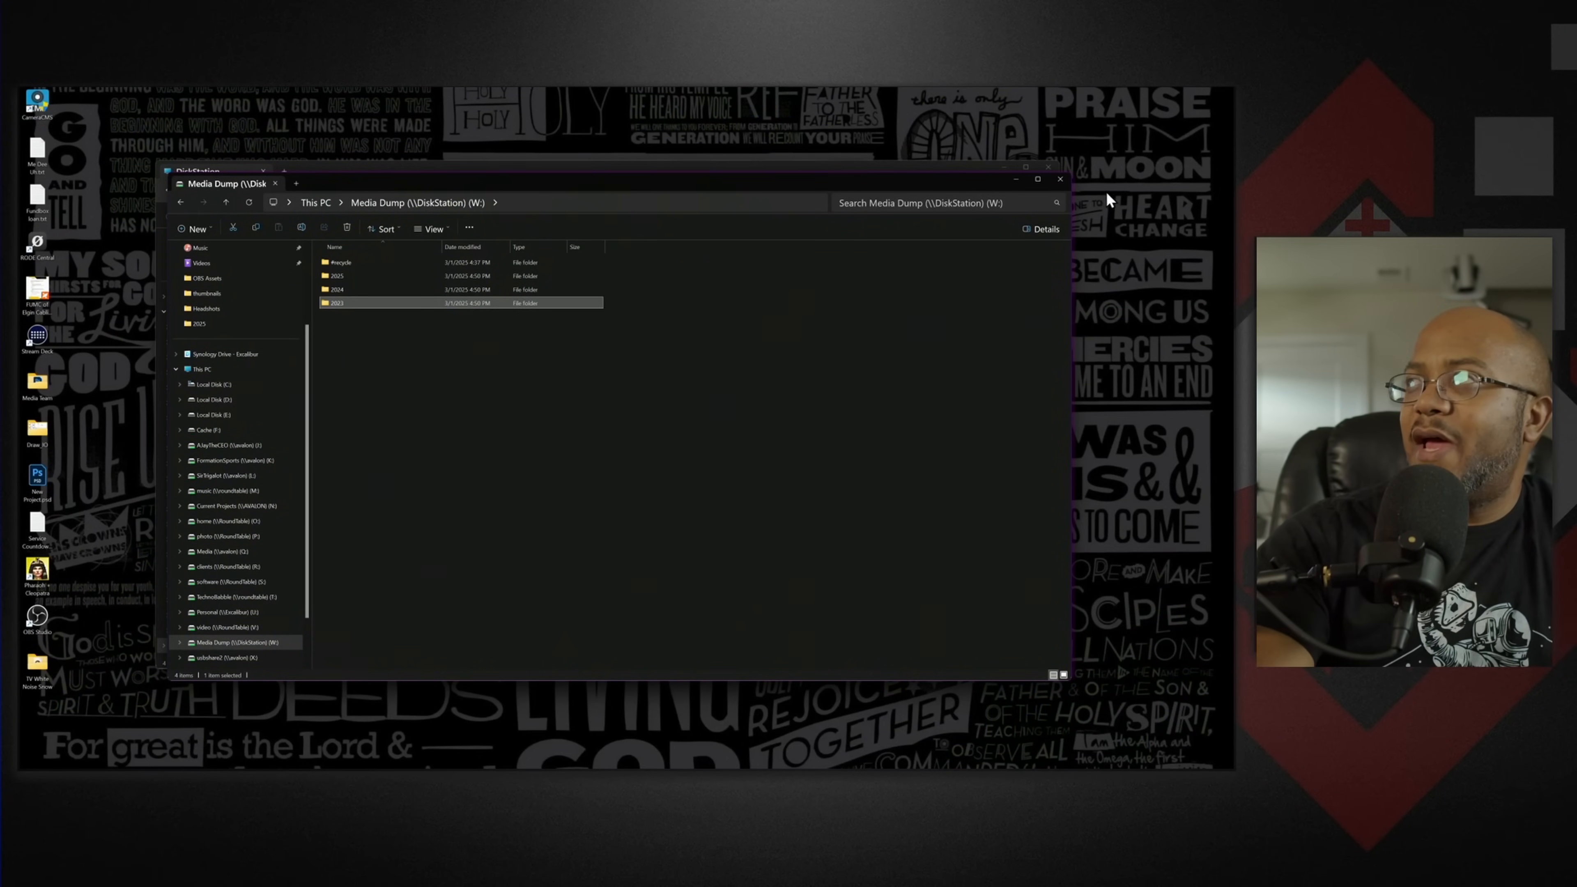
left_click(1064, 180)
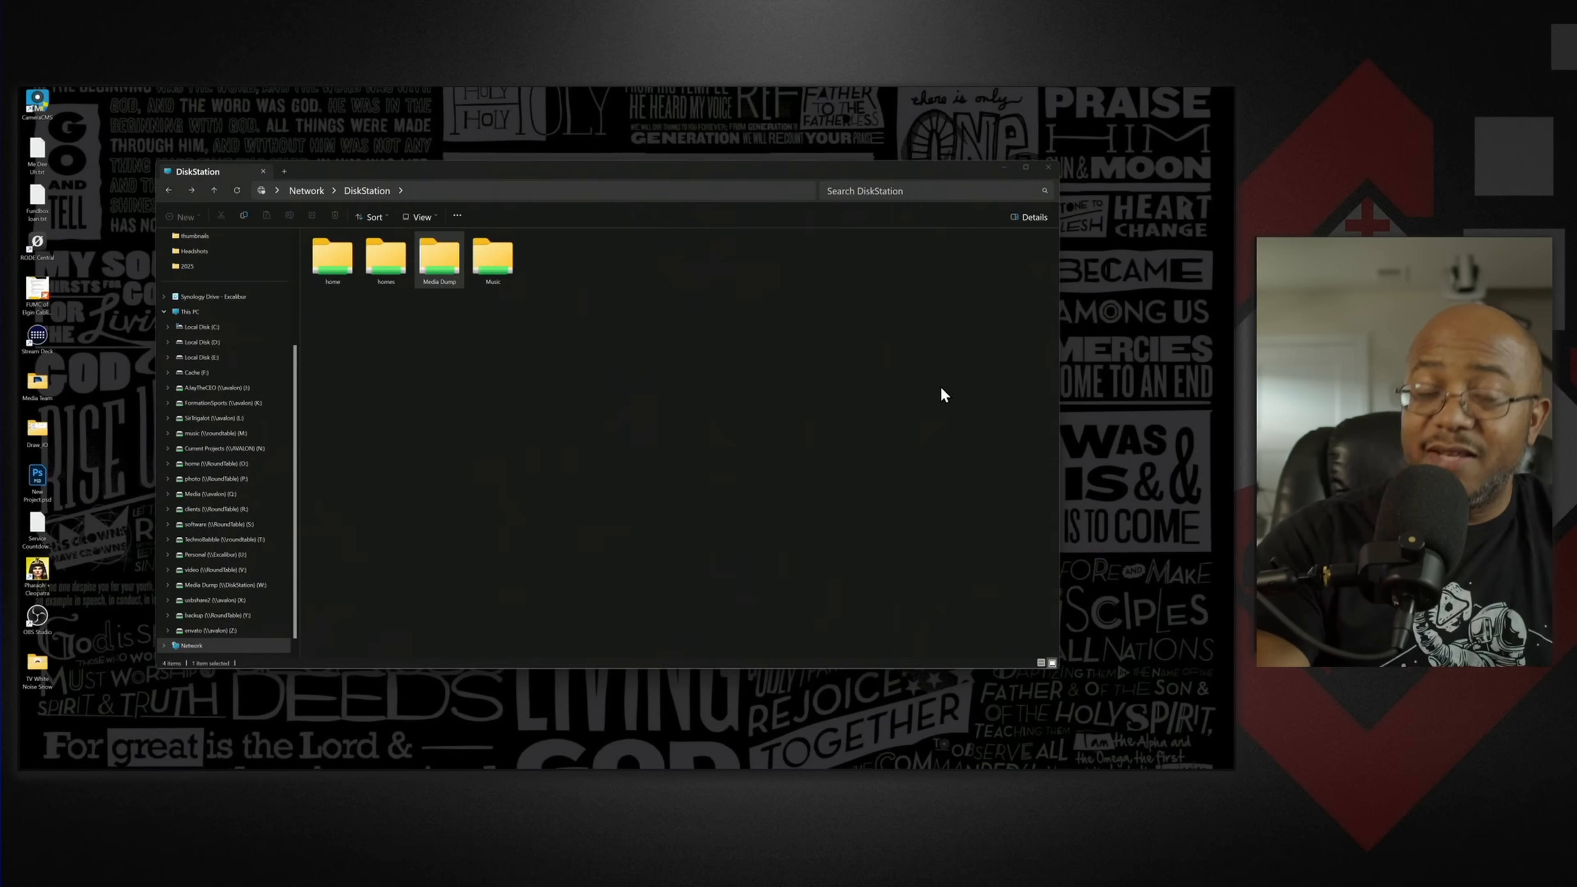